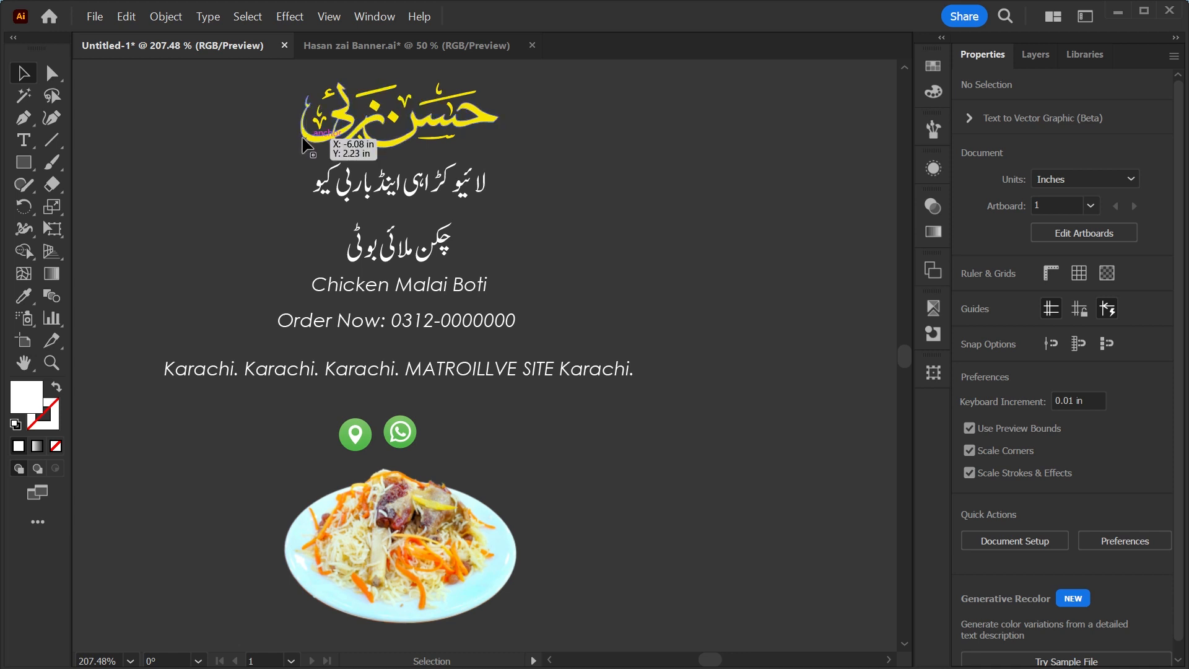
Select all the flyer artwork and move it beside the blank artboard.
{"action": "left_click_drag", "start_coordinate": [280, 224], "coordinate": [507, 287]}
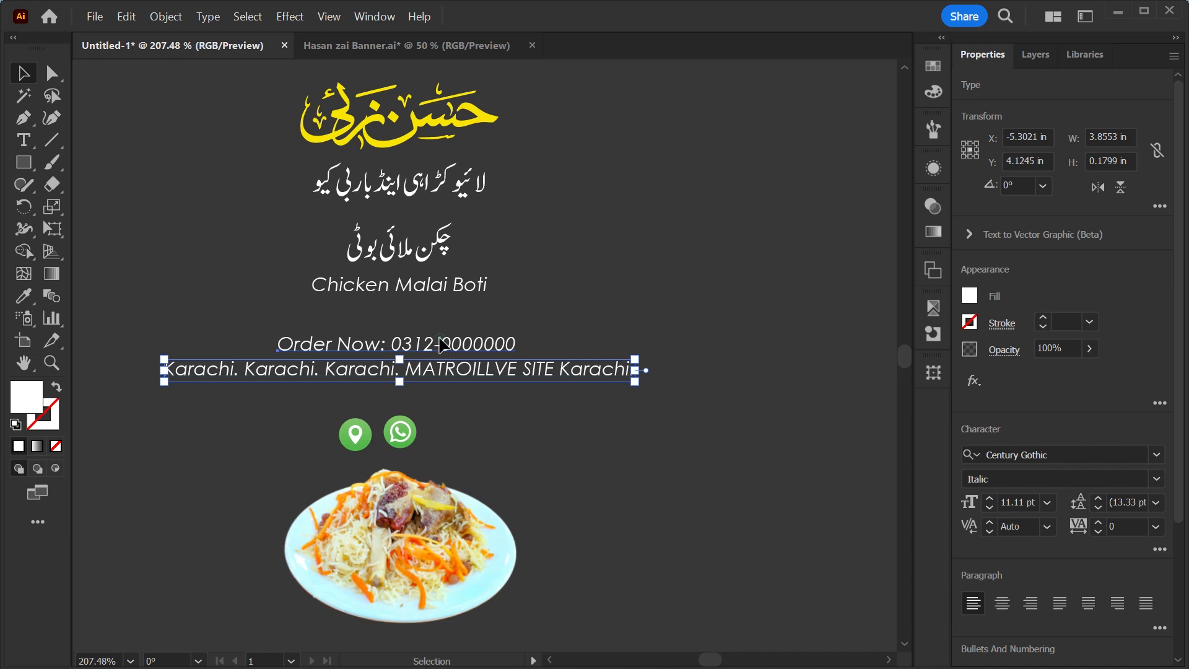
{"action": "left_click", "coordinate": [441, 343]}
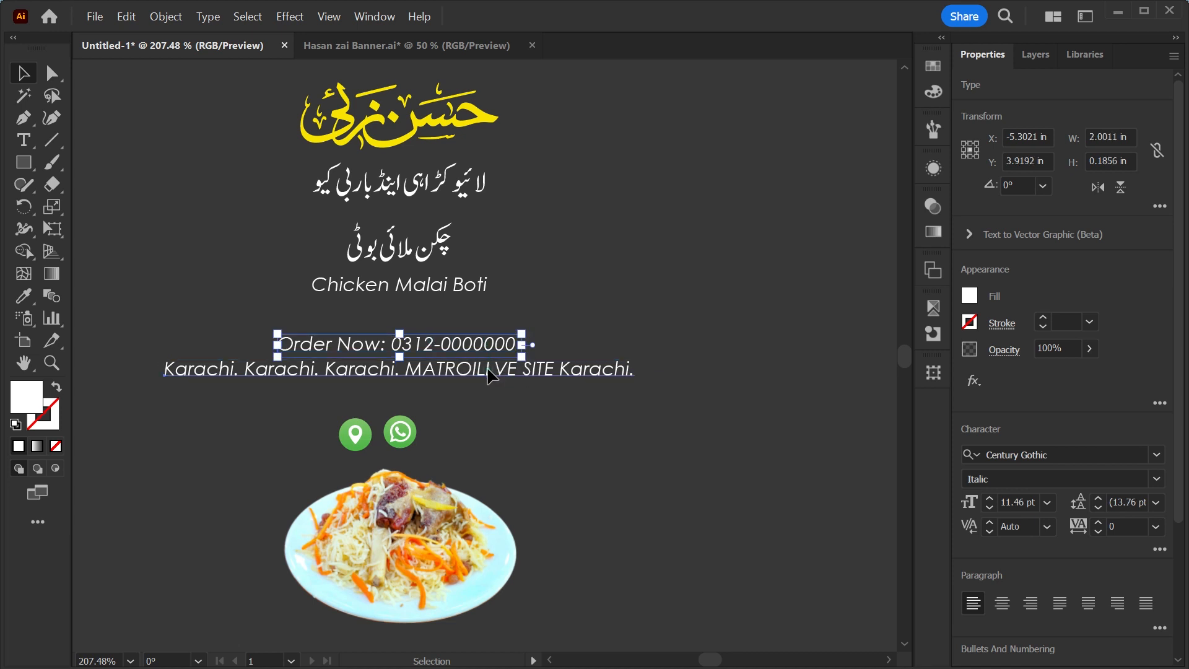
{"action": "left_click", "coordinate": [488, 371]}
{"action": "mouse_move", "coordinate": [425, 541]}
{"action": "left_mouse_down"}
{"action": "mouse_move", "coordinate": [539, 511]}
{"action": "mouse_move", "coordinate": [429, 542]}
{"action": "left_mouse_up"}
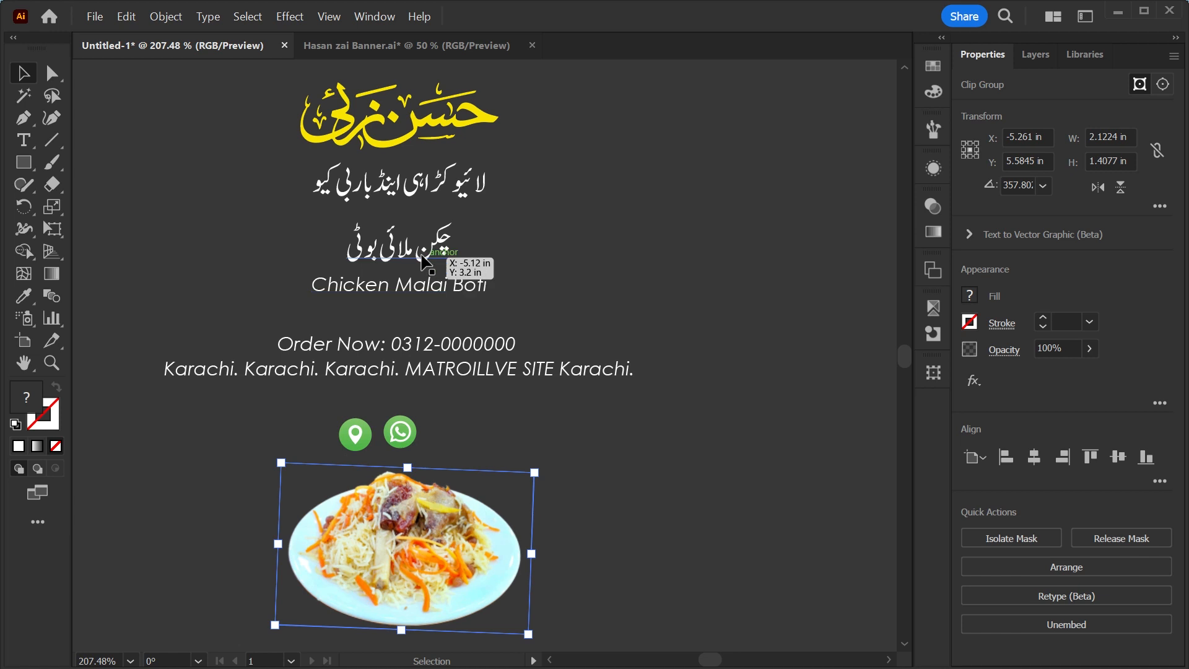
{"action": "key", "text": "ctrl+1"}
{"action": "left_click_drag", "start_coordinate": [148, 186], "coordinate": [427, 514]}
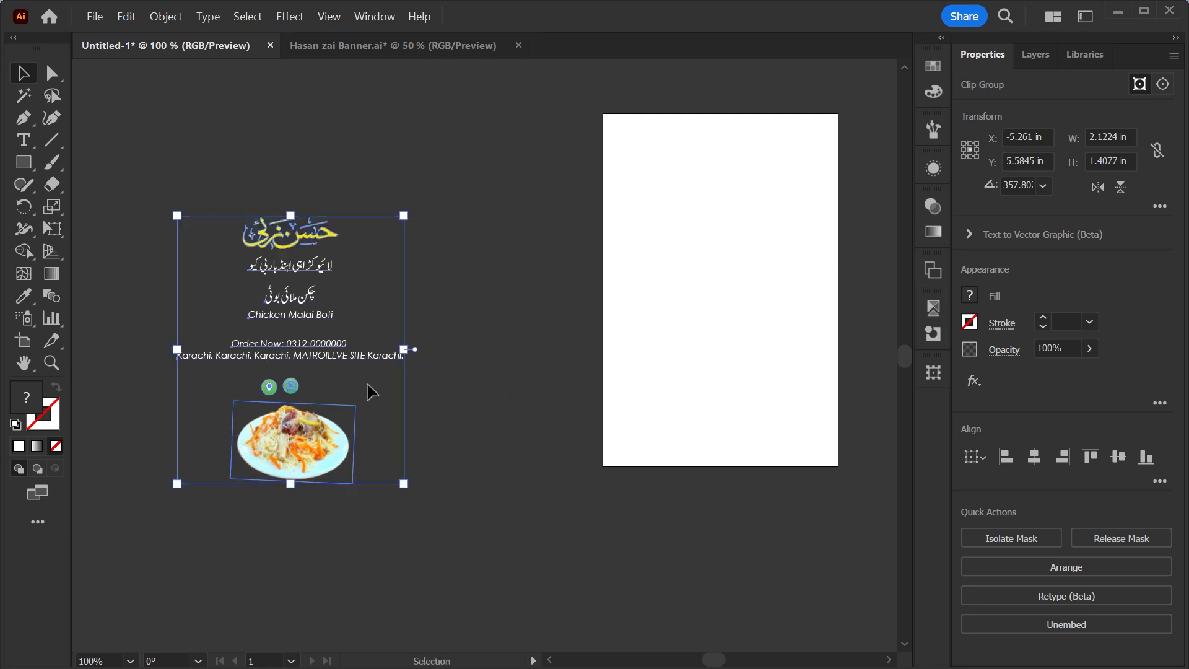
{"action": "left_click_drag", "start_coordinate": [304, 235], "coordinate": [496, 175]}
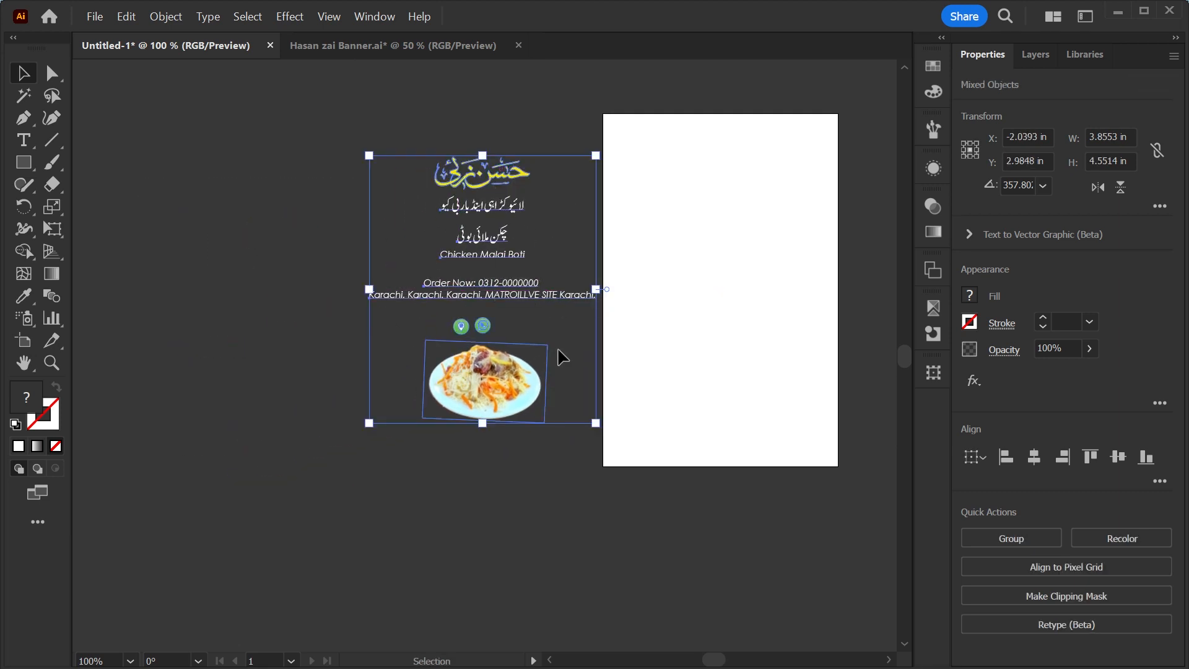
Move the logo and the Urdu tagline together onto the top of the artboard.
{"action": "left_click", "coordinate": [24, 340]}
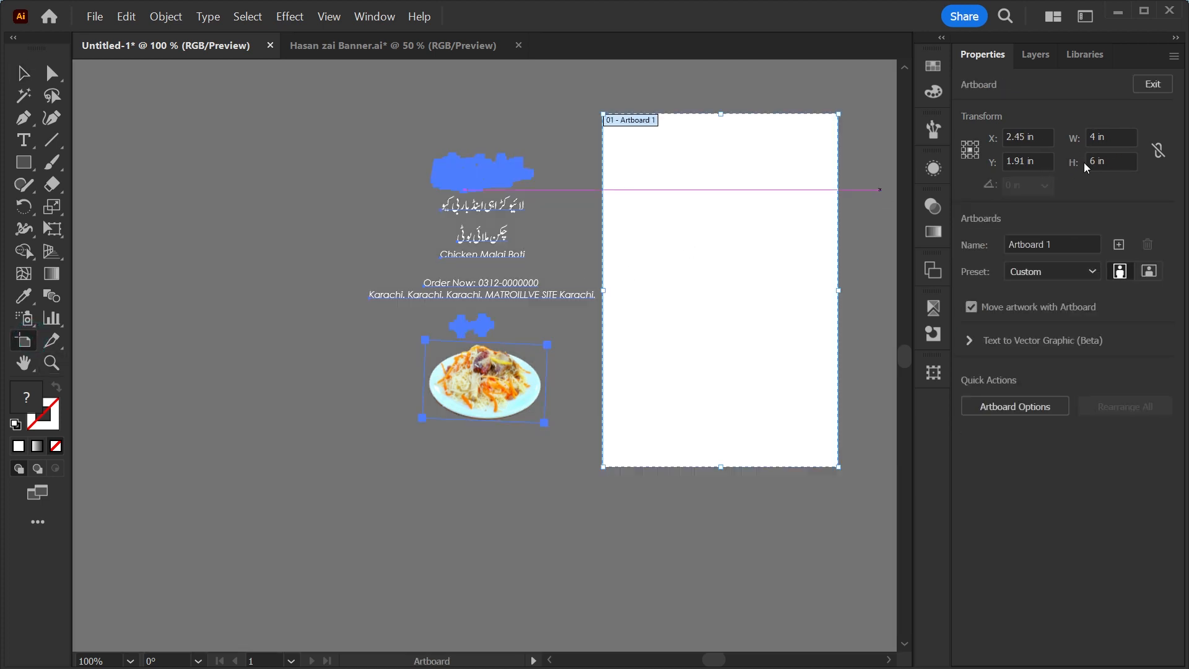
{"action": "key", "text": "z"}
{"action": "left_click_drag", "start_coordinate": [679, 218], "coordinate": [667, 377]}
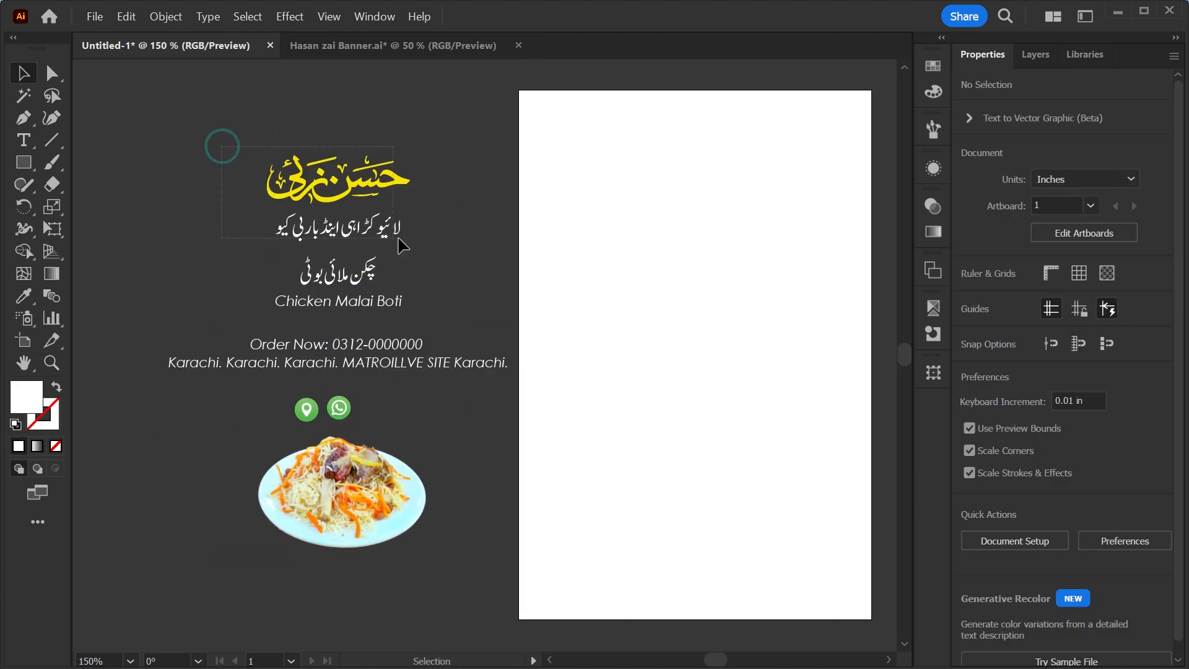
{"action": "left_click_drag", "start_coordinate": [221, 147], "coordinate": [406, 241]}
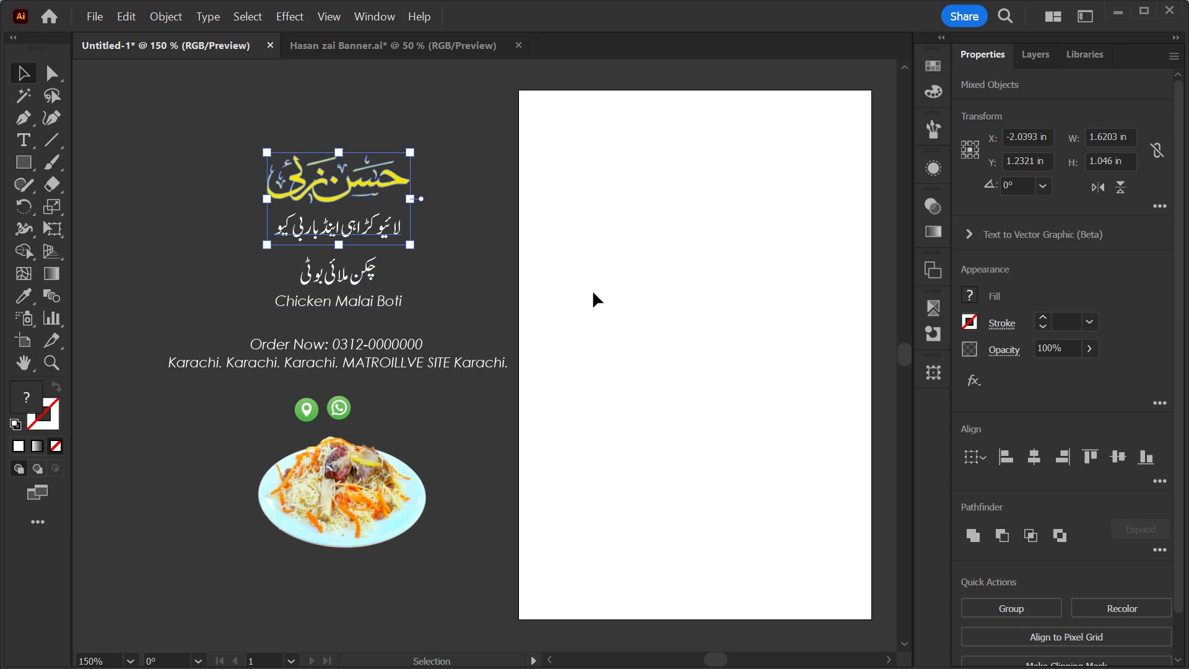
{"action": "left_click", "coordinate": [475, 243]}
{"action": "key", "text": "z"}
{"action": "left_click_drag", "start_coordinate": [332, 169], "coordinate": [477, 334]}
{"action": "key", "text": "v"}
{"action": "key", "text": "ctrl+minus"}
{"action": "key", "text": "ctrl+minus"}
{"action": "left_click_drag", "start_coordinate": [199, 213], "coordinate": [443, 350]}
{"action": "left_click_drag", "start_coordinate": [406, 281], "coordinate": [827, 205]}
Fill the logo and tagline with the black swatch.
{"action": "left_click", "coordinate": [927, 69]}
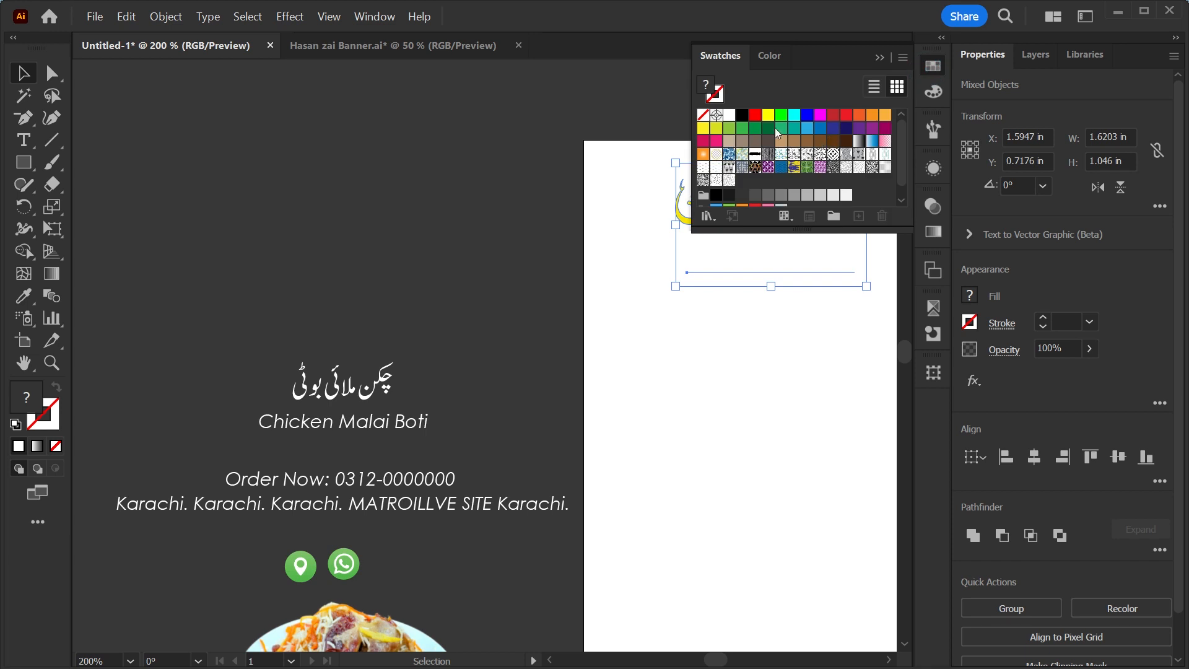
{"action": "left_click", "coordinate": [742, 117]}
{"action": "left_click", "coordinate": [879, 57]}
{"action": "left_click", "coordinate": [749, 365]}
{"action": "left_click_drag", "start_coordinate": [767, 340], "coordinate": [621, 345]}
{"action": "left_click_drag", "start_coordinate": [638, 232], "coordinate": [706, 337]}
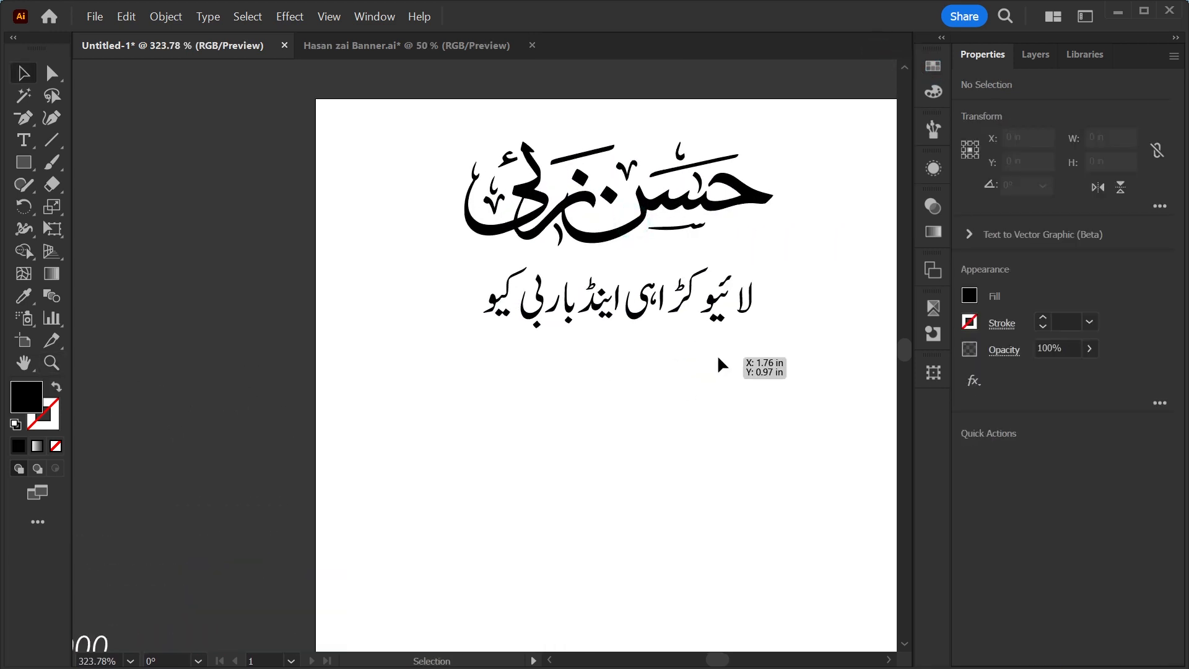
Change the Urdu tagline's font to Urdu Najd v3 and scale it down to fit under the logo.
{"action": "left_click", "coordinate": [717, 312]}
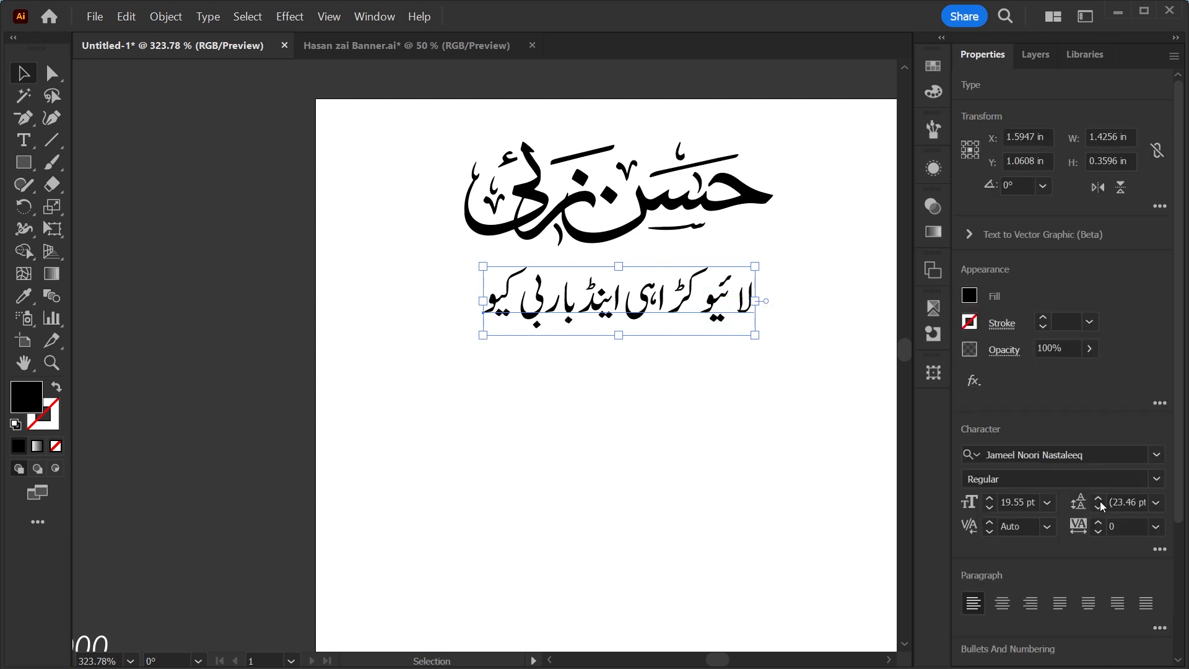
{"action": "left_click", "coordinate": [1093, 453]}
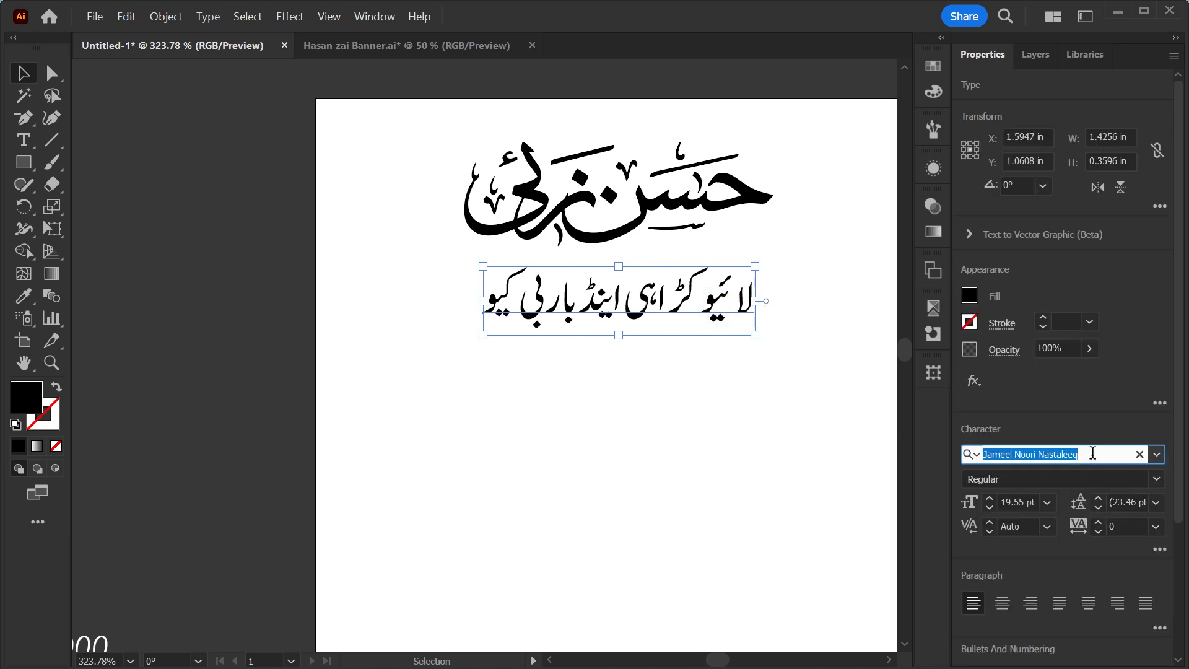
{"action": "type", "text": "urdu"}
{"action": "key", "text": "Return"}
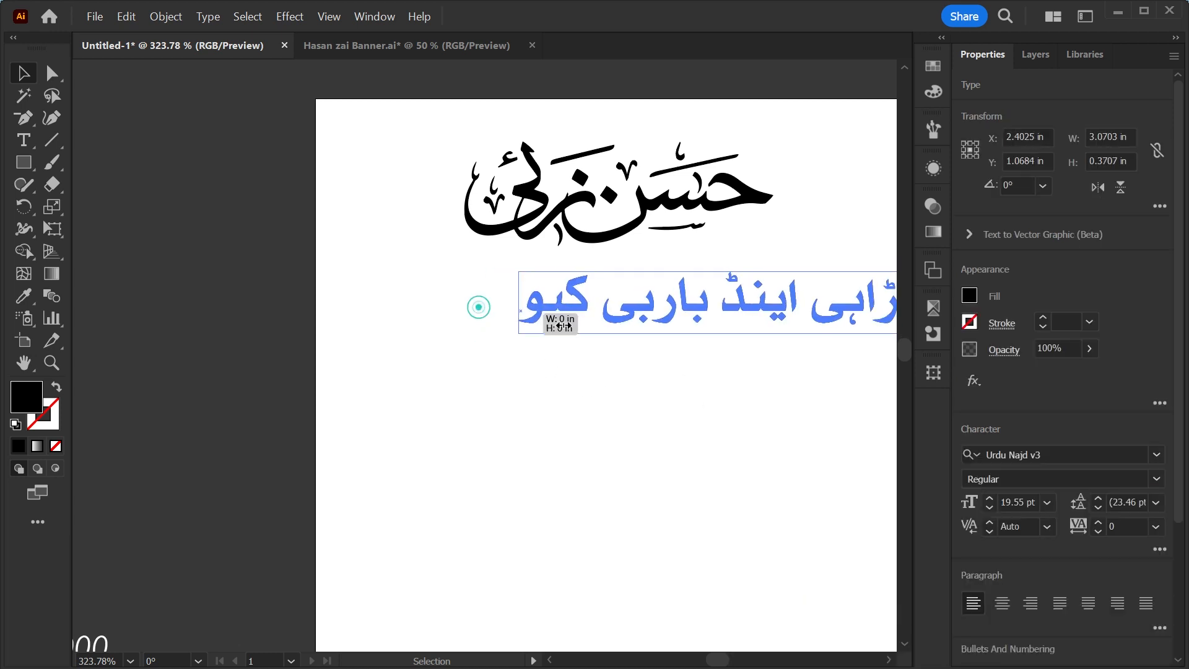
{"action": "left_click_drag", "start_coordinate": [718, 311], "coordinate": [589, 296]}
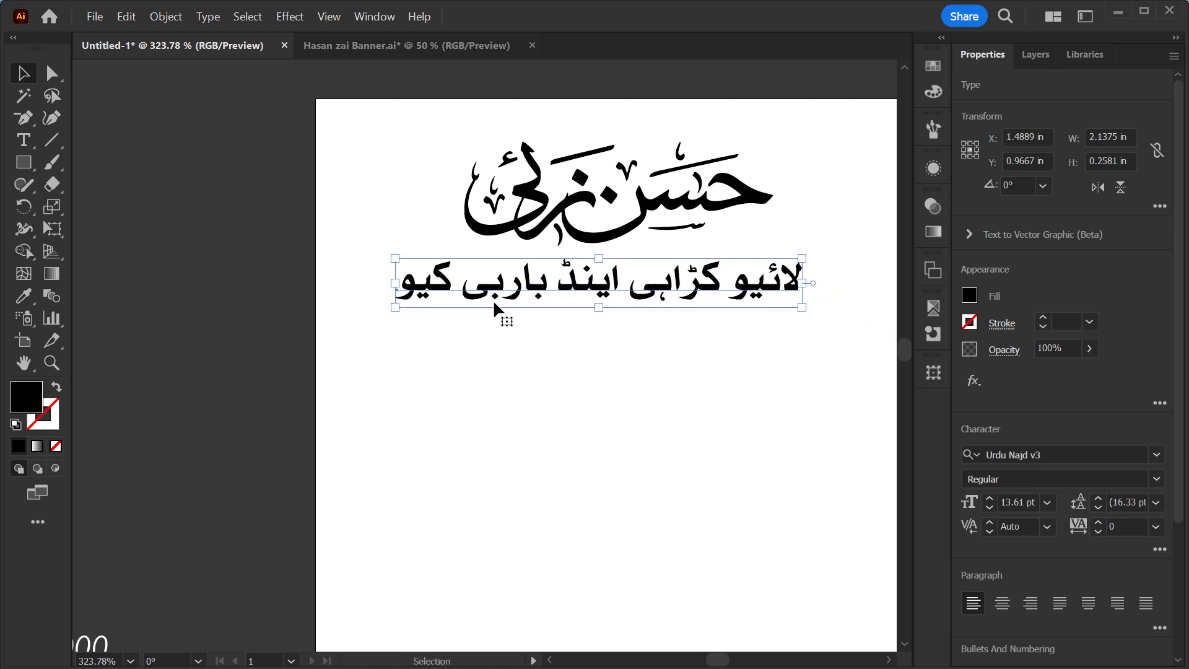
Tighten the kerning between letters inside the Urdu tagline with the Type tool.
{"action": "key", "text": "t"}
{"action": "left_click", "coordinate": [452, 285]}
{"action": "key", "text": "alt+Left"}
{"action": "key", "text": "alt+Left"}
{"action": "key", "text": "Right"}
{"action": "key", "text": "Right"}
{"action": "key", "text": "Right"}
{"action": "key", "text": "Right"}
{"action": "key", "text": "Right"}
{"action": "key", "text": "Right"}
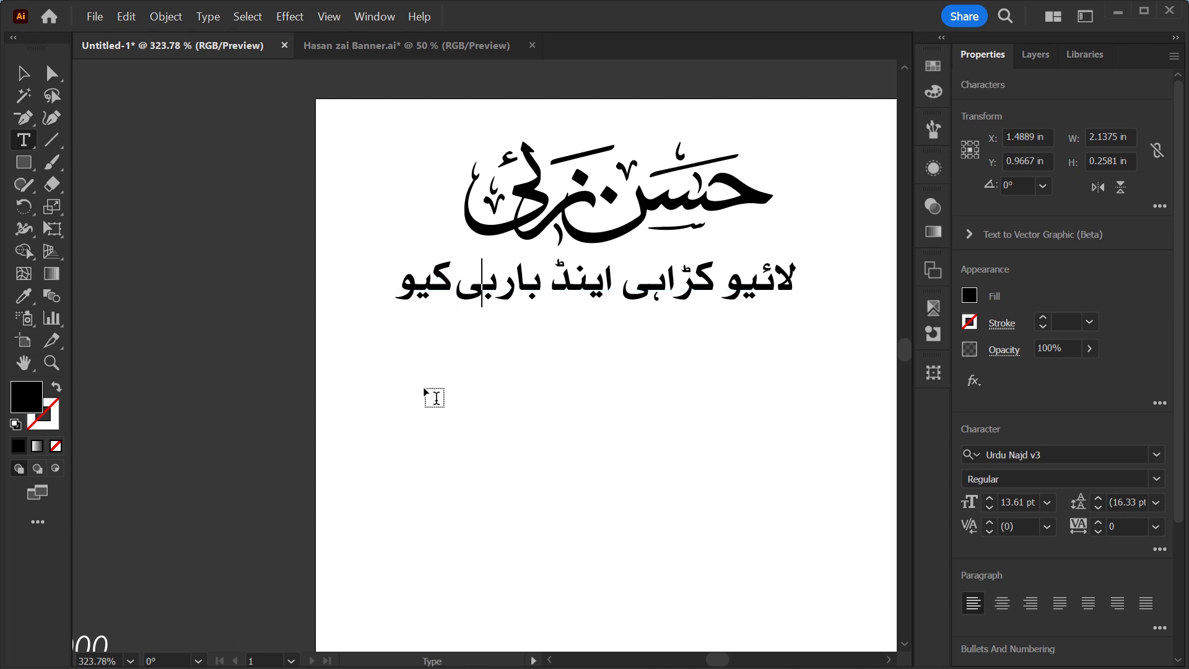
{"action": "key", "text": "alt+Left"}
{"action": "key", "text": "alt+Left"}
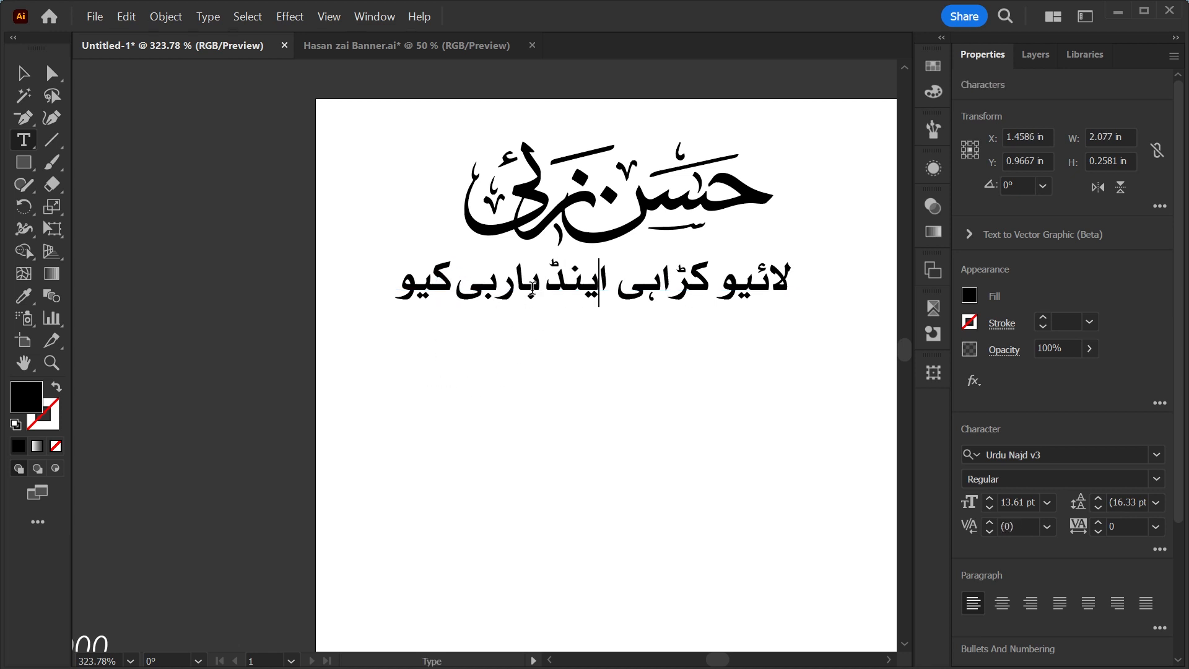
Set the word اینڈ in the tagline to the Jameel Noori Nastaleeq font.
{"action": "double_click", "coordinate": [554, 282]}
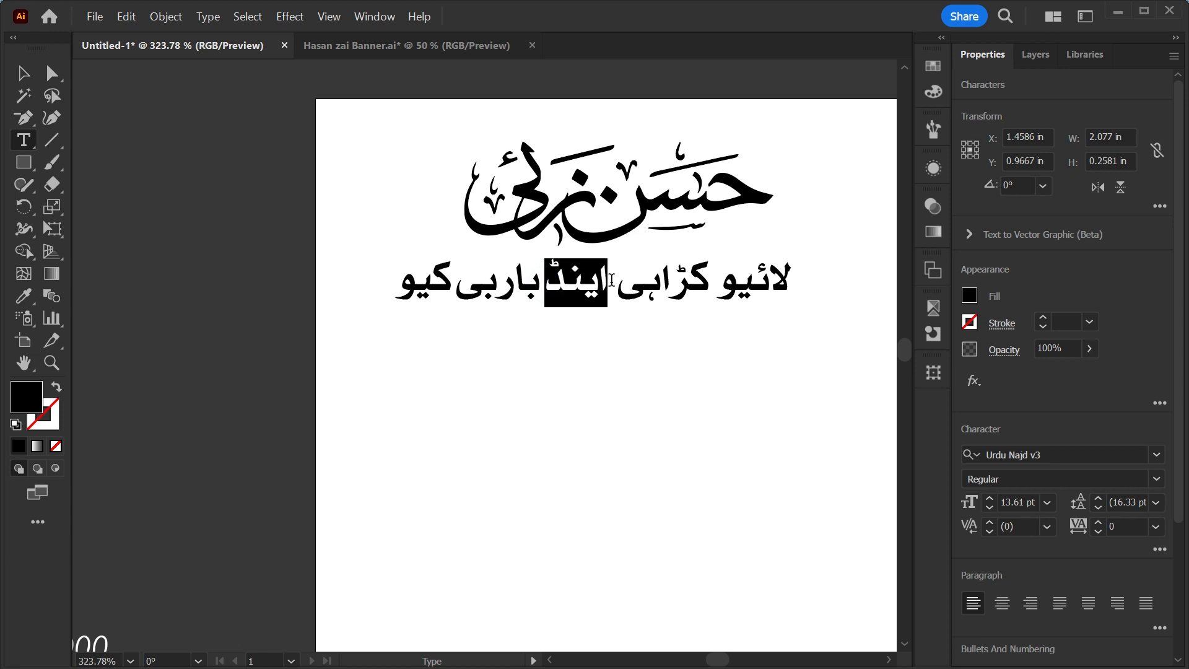
{"action": "left_click", "coordinate": [1049, 455]}
{"action": "type", "text": "جاما"}
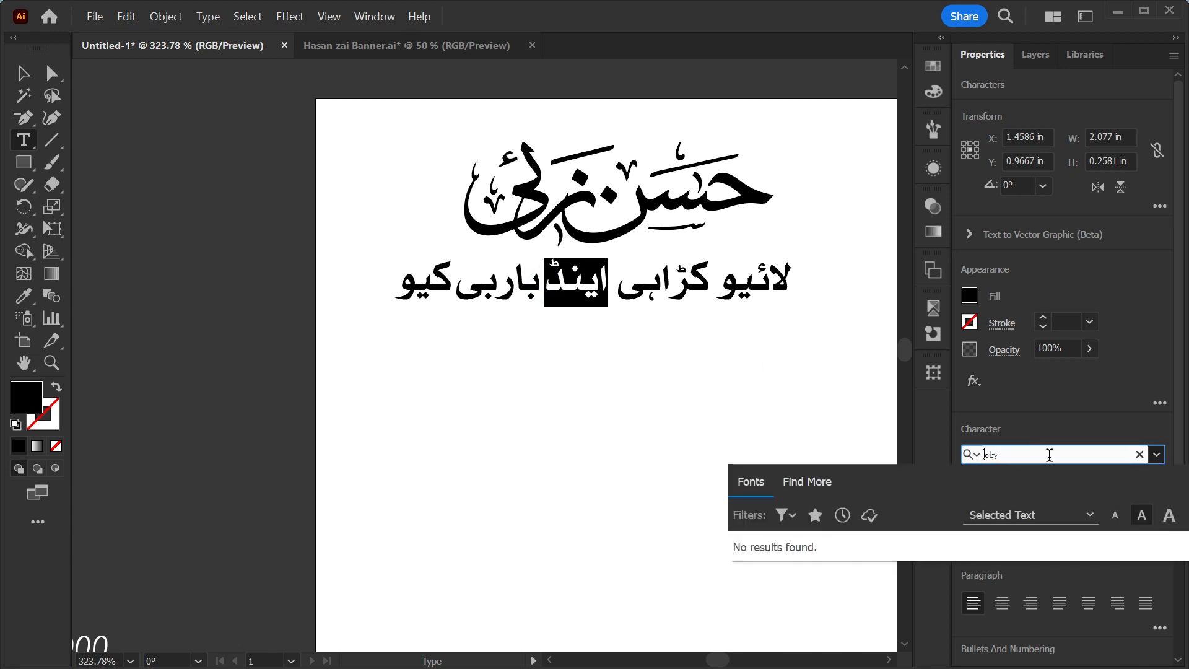
{"action": "key", "text": "BackSpace"}
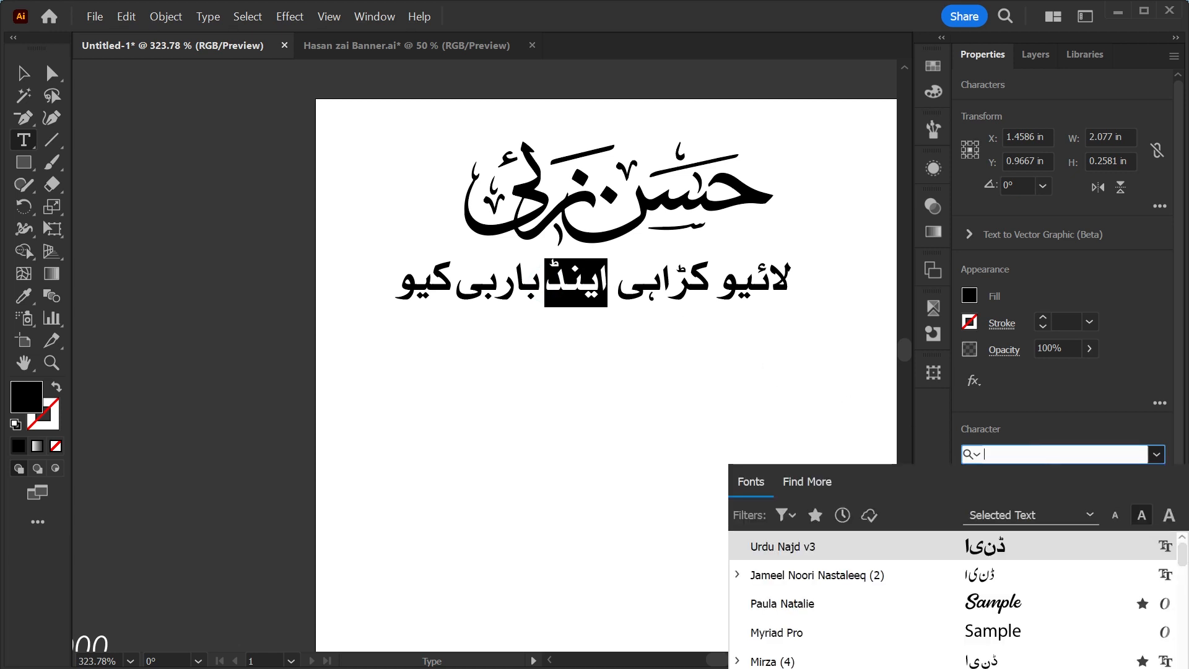
{"action": "type", "text": "jam"}
{"action": "left_click", "coordinate": [867, 545]}
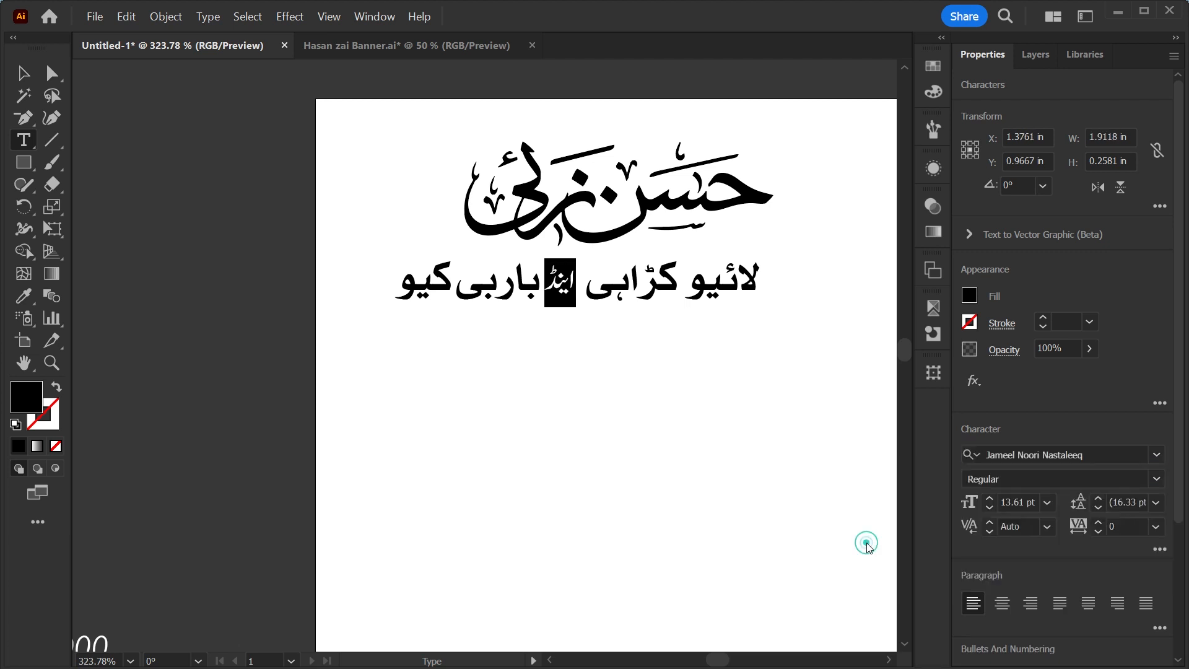
Tighten the kerning around the word اینڈ in the tagline to -120.
{"action": "left_click", "coordinate": [540, 282]}
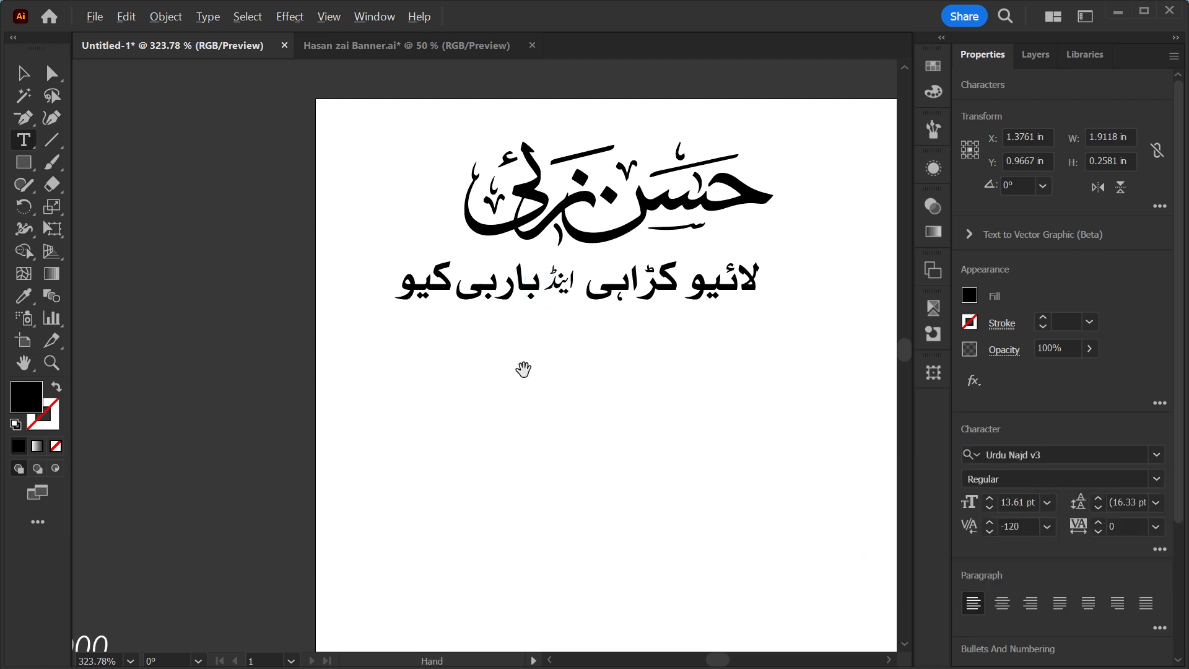
{"action": "key", "text": "alt+Left"}
{"action": "key", "text": "Right"}
{"action": "key", "text": "Right"}
{"action": "key", "text": "Right"}
{"action": "key", "text": "Right"}
{"action": "key", "text": "Right"}
{"action": "key", "text": "alt+Left"}
{"action": "key", "text": "alt+Left"}
{"action": "key", "text": "alt+Left"}
{"action": "key", "text": "alt+Left"}
{"action": "key", "text": "alt+Left"}
{"action": "key", "text": "alt+Left"}
{"action": "key", "text": "alt+Left"}
{"action": "key", "text": "alt+Left"}
{"action": "key", "text": "alt+Left"}
{"action": "key", "text": "alt+Left"}
{"action": "key", "text": "alt+Left"}
{"action": "key", "text": "alt+Left"}
{"action": "key", "text": "alt+Left"}
Position the tagline closely under the logo and center-align both horizontally.
{"action": "left_click_drag", "start_coordinate": [806, 127], "coordinate": [453, 232]}
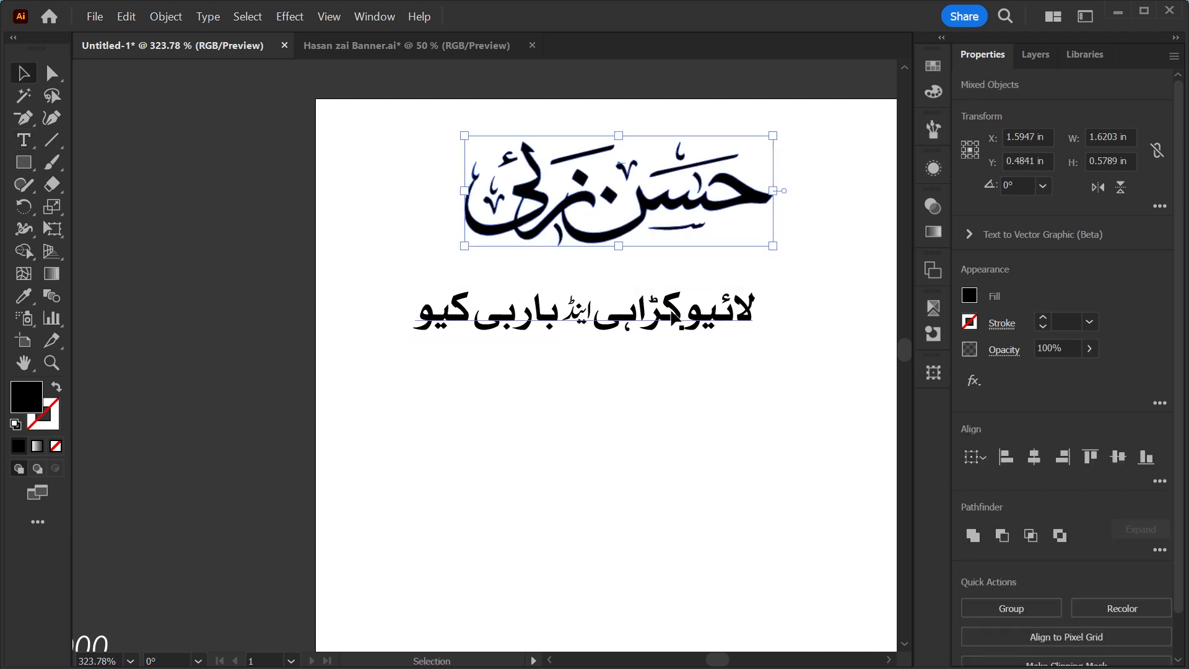
{"action": "left_click_drag", "start_coordinate": [678, 317], "coordinate": [695, 217]}
{"action": "left_click_drag", "start_coordinate": [430, 210], "coordinate": [463, 230]}
{"action": "left_click_drag", "start_coordinate": [617, 215], "coordinate": [619, 278]}
{"action": "left_click_drag", "start_coordinate": [384, 347], "coordinate": [795, 157]}
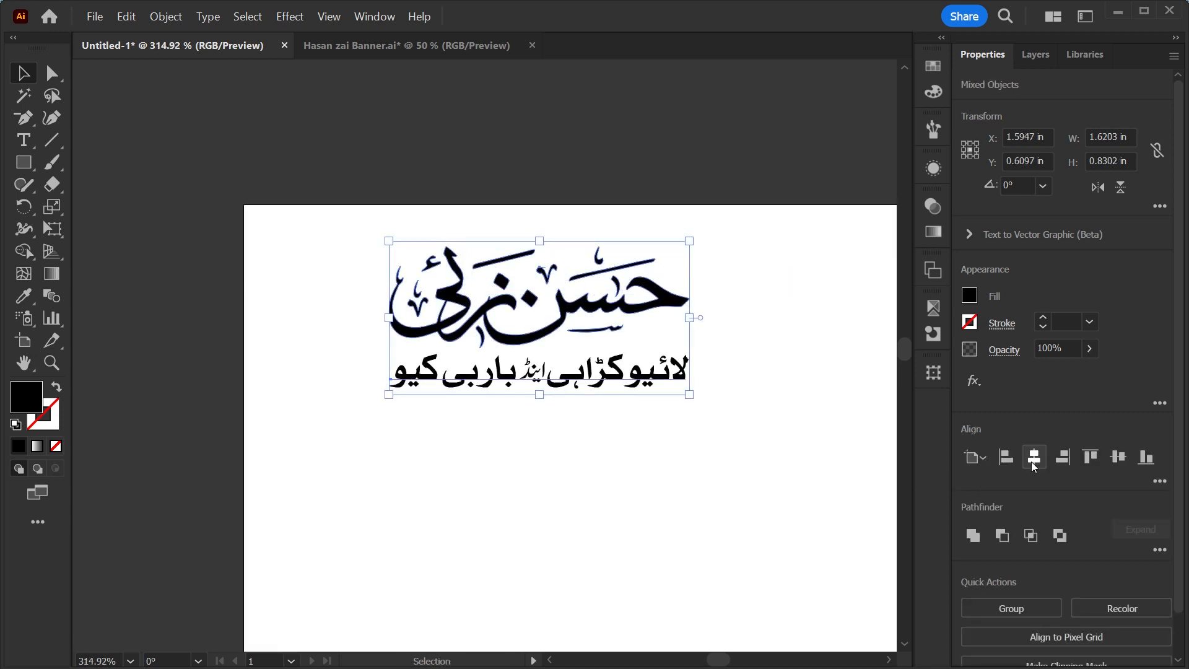
{"action": "left_click", "coordinate": [1033, 458]}
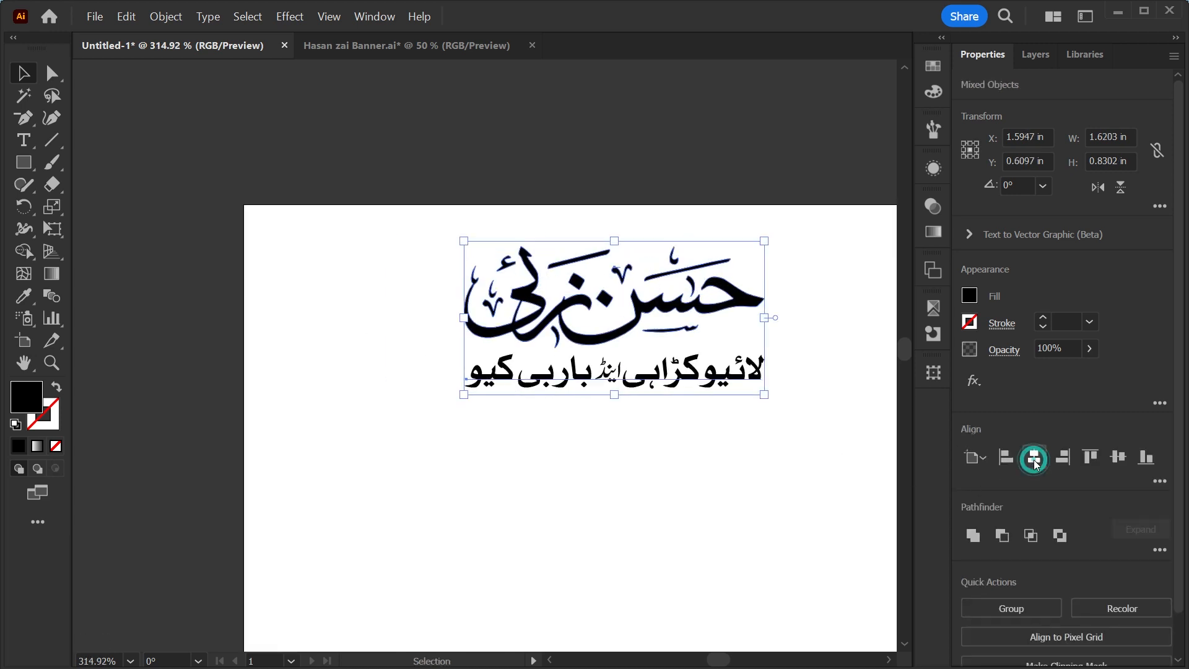
Move the logo and tagline to the top center of the artboard.
{"action": "left_click", "coordinate": [712, 481]}
{"action": "left_click_drag", "start_coordinate": [433, 478], "coordinate": [787, 175]}
{"action": "left_click_drag", "start_coordinate": [496, 433], "coordinate": [735, 183]}
Place the chicken boti dish image in the middle of the artboard.
{"action": "scroll", "coordinate": [505, 420], "scroll_direction": "down", "scroll_amount": 3}
{"action": "left_click_drag", "start_coordinate": [670, 510], "coordinate": [588, 553]}
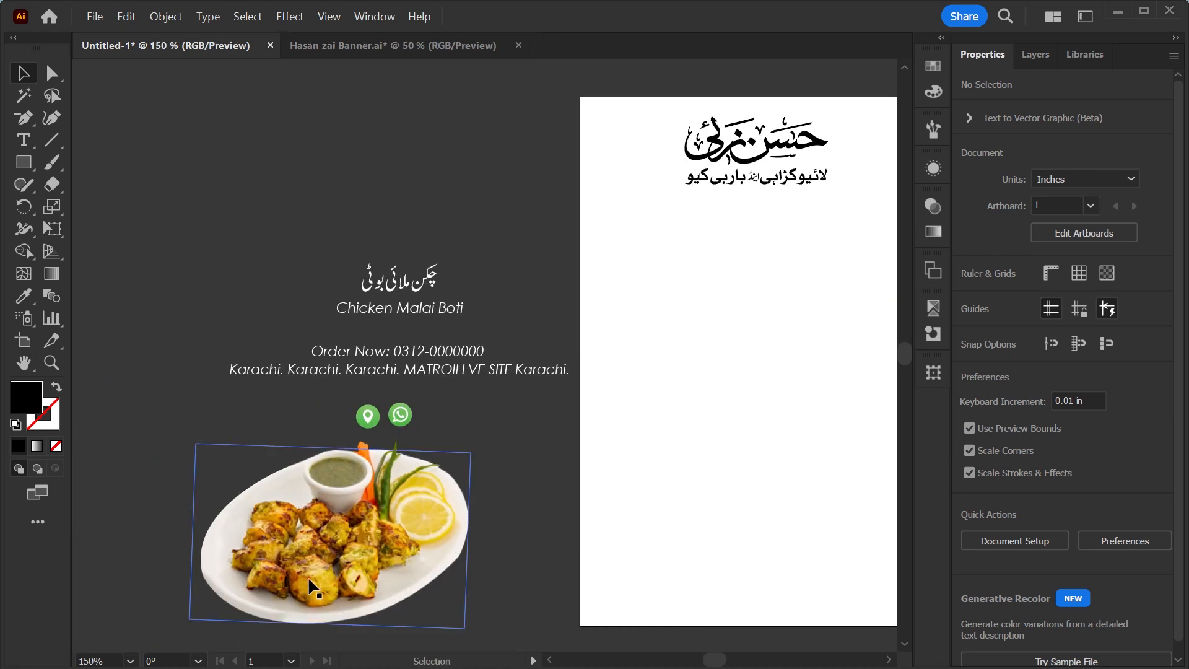
{"action": "left_click_drag", "start_coordinate": [294, 576], "coordinate": [678, 431]}
{"action": "left_click_drag", "start_coordinate": [615, 501], "coordinate": [317, 559]}
{"action": "left_click_drag", "start_coordinate": [428, 462], "coordinate": [466, 473]}
{"action": "scroll", "coordinate": [536, 526], "scroll_direction": "left", "scroll_amount": 5}
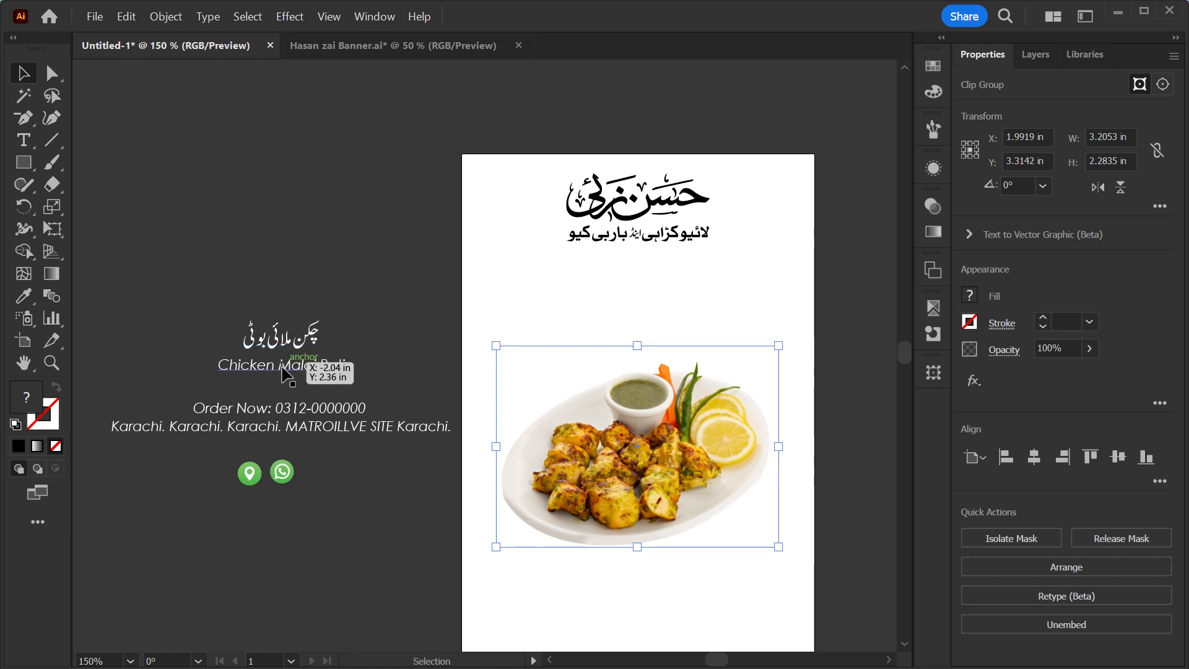
Move the Chicken Malai Boti text onto the artboard below the logo and fill it black.
{"action": "left_click_drag", "start_coordinate": [282, 369], "coordinate": [657, 322]}
{"action": "key", "text": "ctrl+space"}
{"action": "left_click_drag", "start_coordinate": [619, 271], "coordinate": [785, 508]}
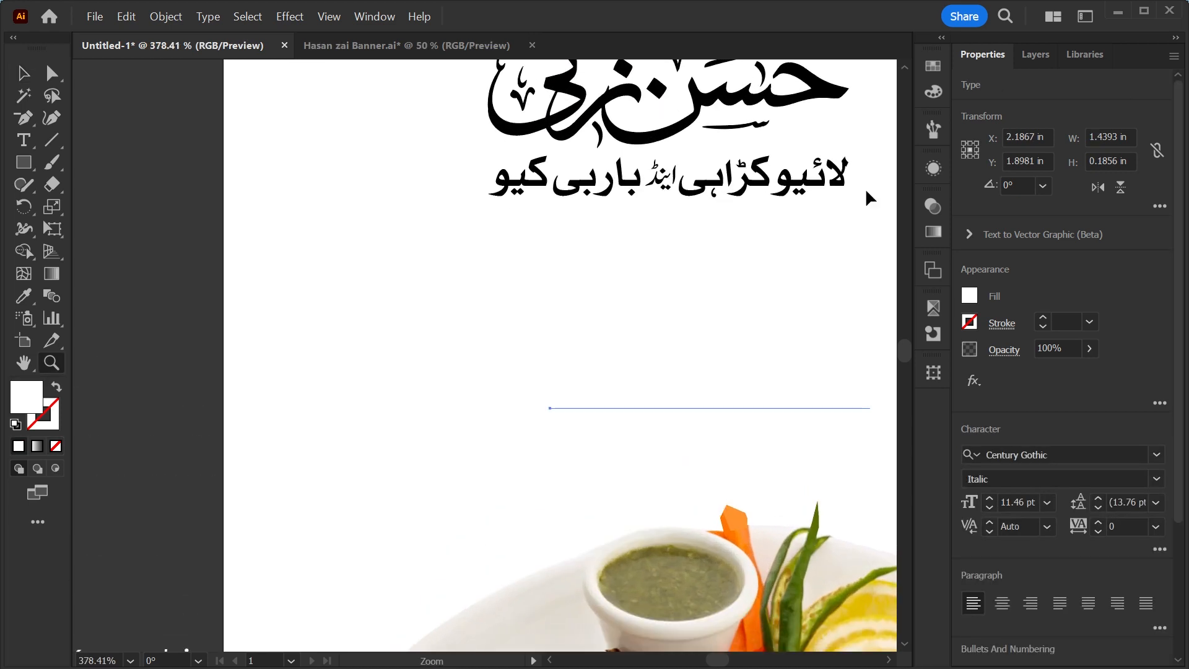
{"action": "left_click", "coordinate": [933, 65]}
{"action": "left_click", "coordinate": [742, 115]}
{"action": "left_click", "coordinate": [604, 291]}
{"action": "left_click_drag", "start_coordinate": [655, 343], "coordinate": [461, 237]}
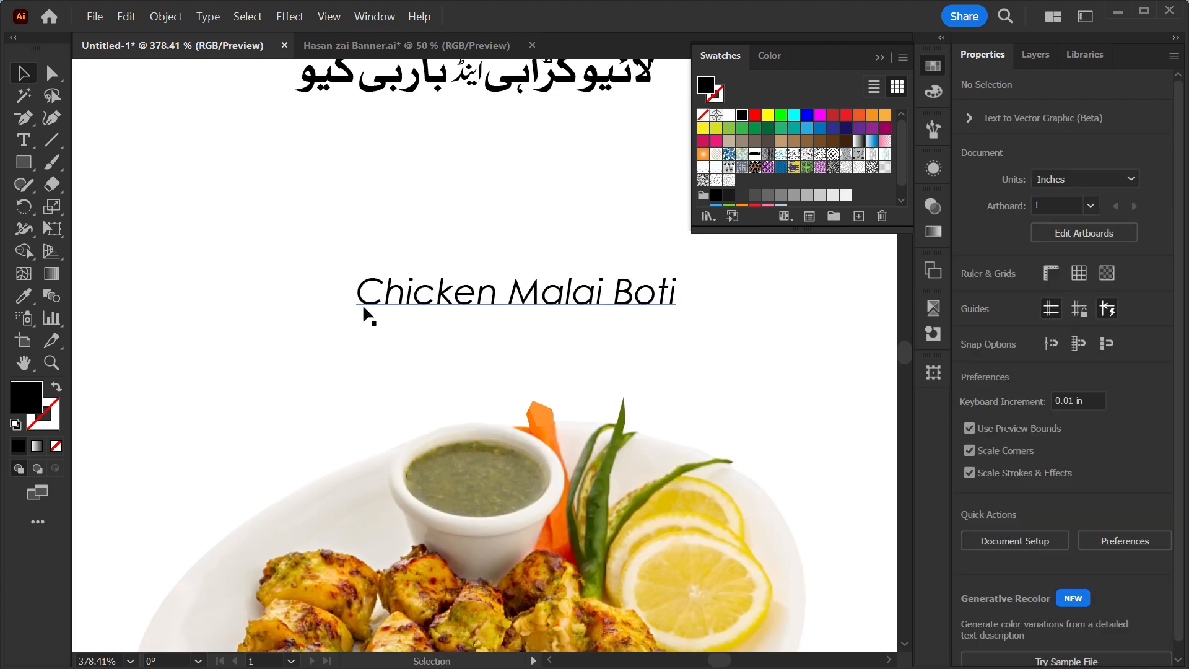
Cut Malai Boti out of the line and paste it as a separate text object below Chicken.
{"action": "key", "text": "t"}
{"action": "left_click_drag", "start_coordinate": [512, 291], "coordinate": [677, 291]}
{"action": "key", "text": "ctrl+c"}
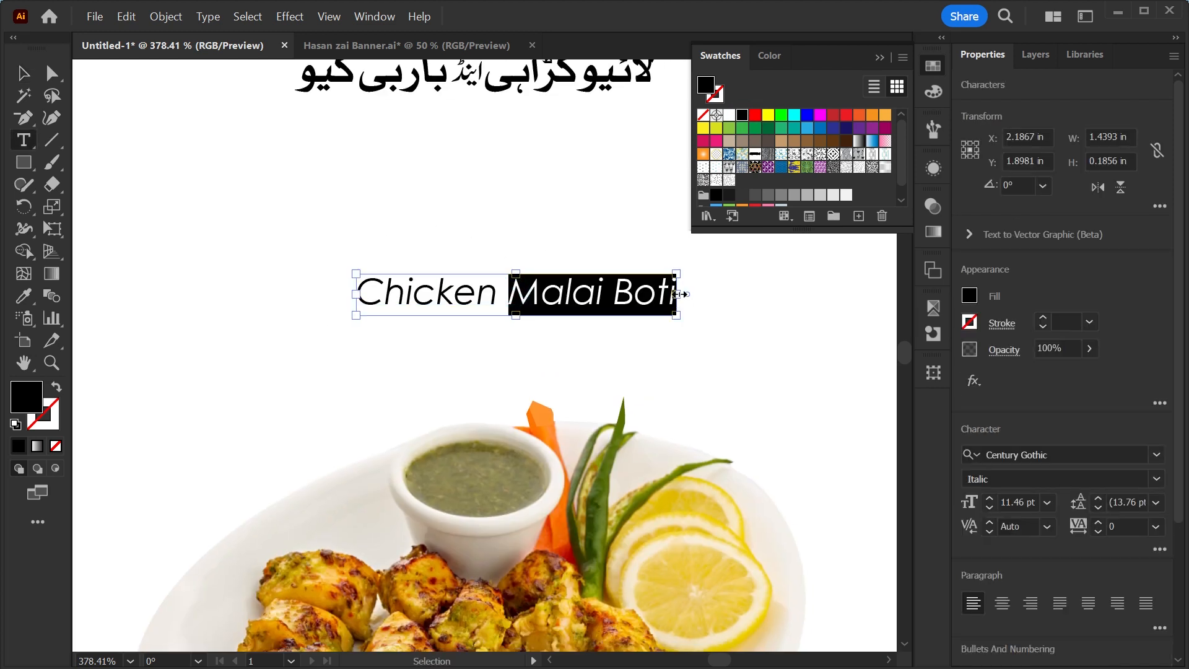
{"action": "key", "text": "ctrl+x"}
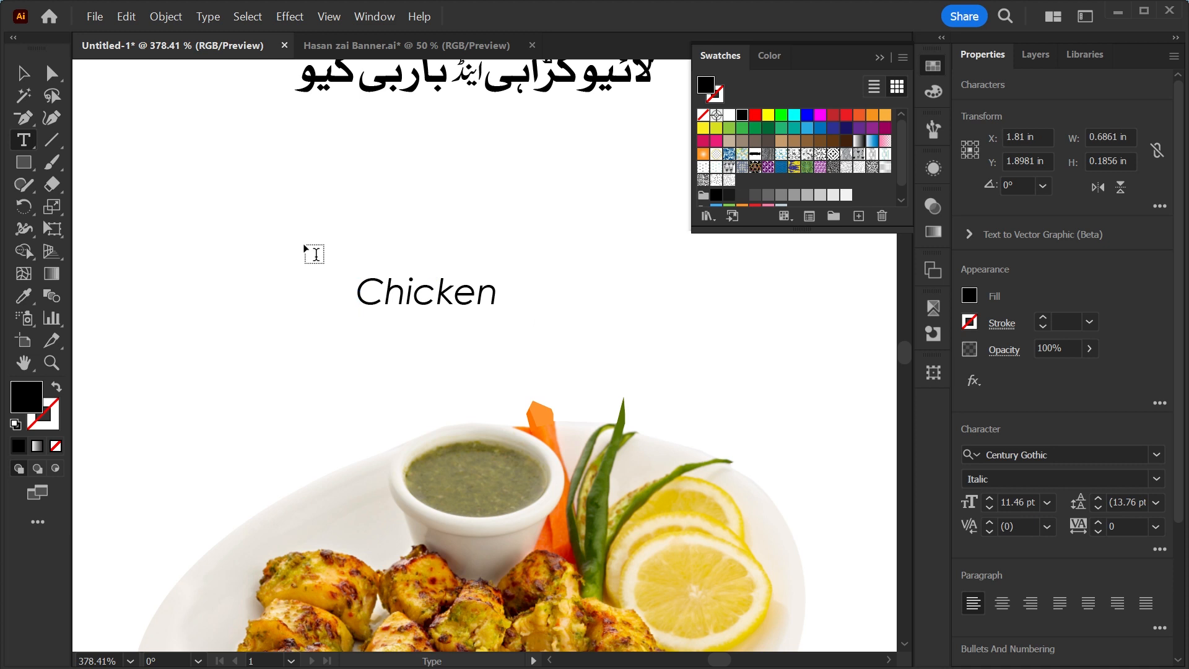
{"action": "left_click", "coordinate": [23, 74]}
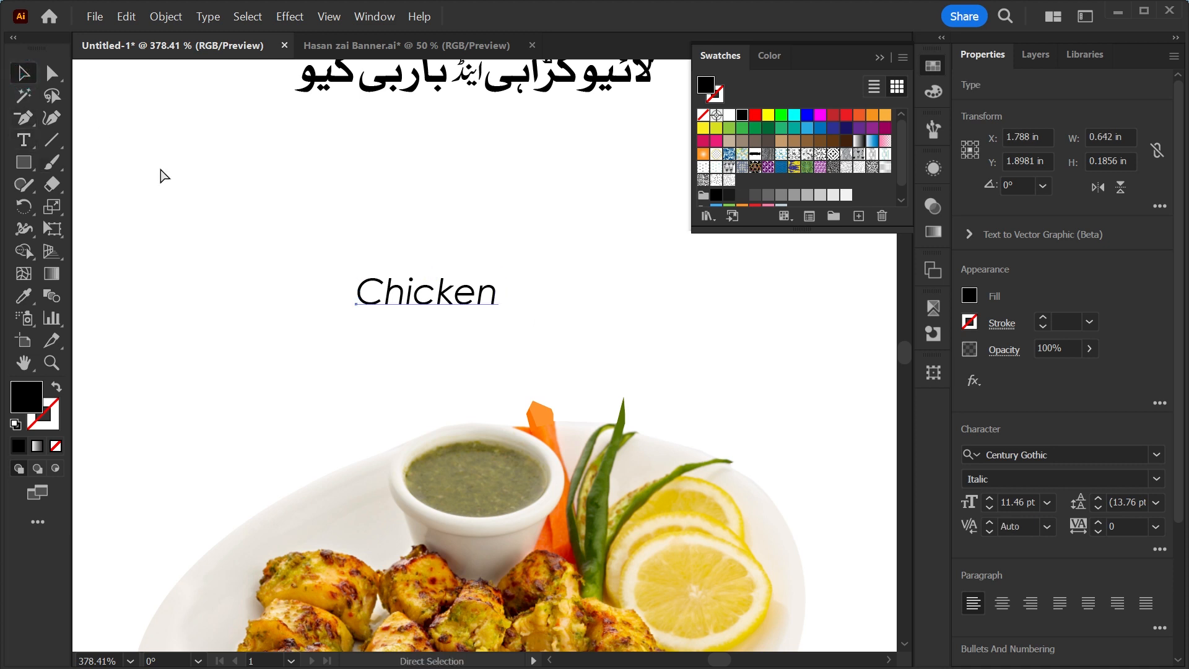
{"action": "key", "text": "ctrl+v"}
{"action": "left_click_drag", "start_coordinate": [441, 298], "coordinate": [488, 313]}
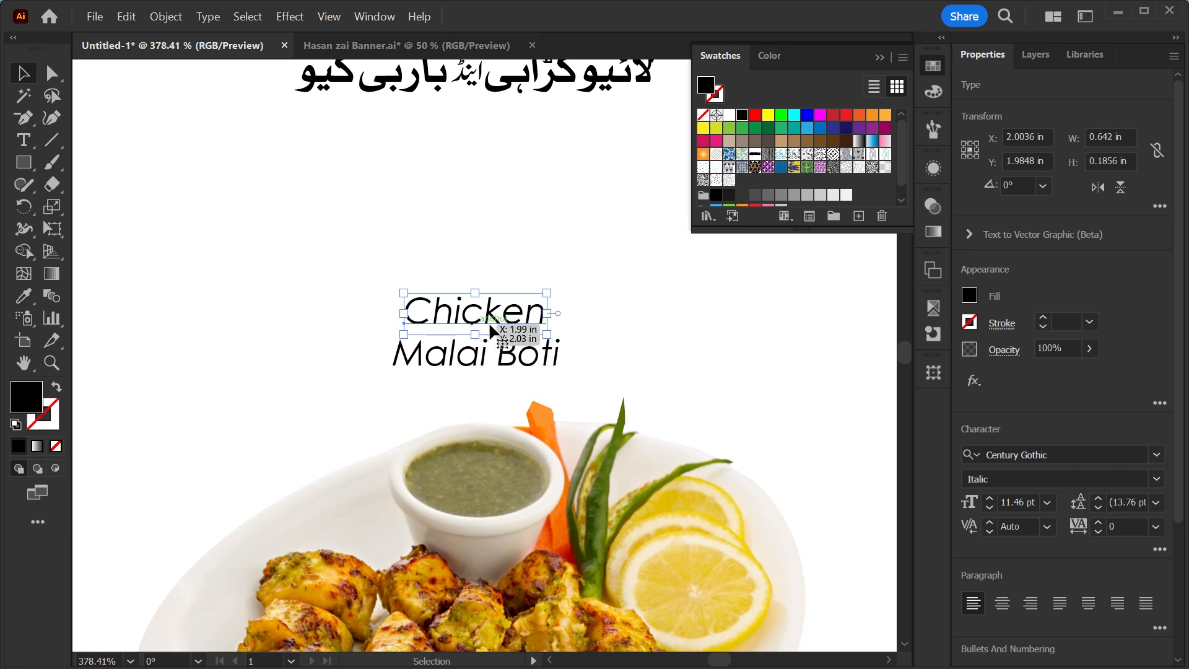
Change the Chicken word's font to Gobold Uplow from the favourite fonts.
{"action": "left_click_drag", "start_coordinate": [544, 319], "coordinate": [503, 320]}
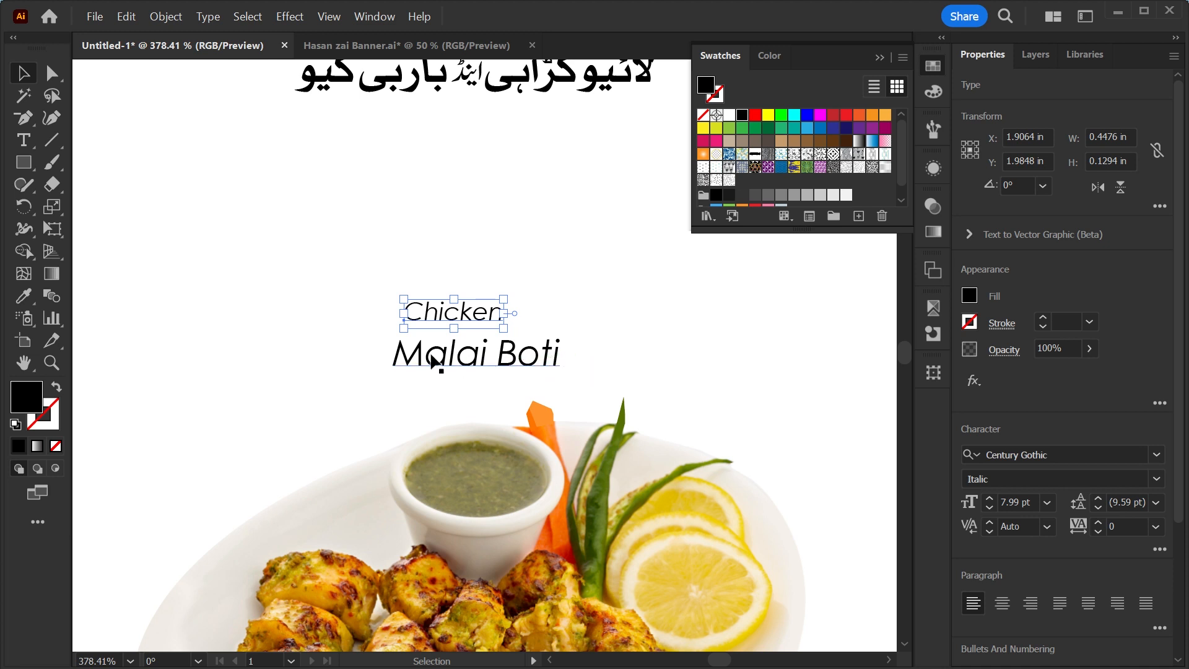
{"action": "left_click", "coordinate": [1157, 458]}
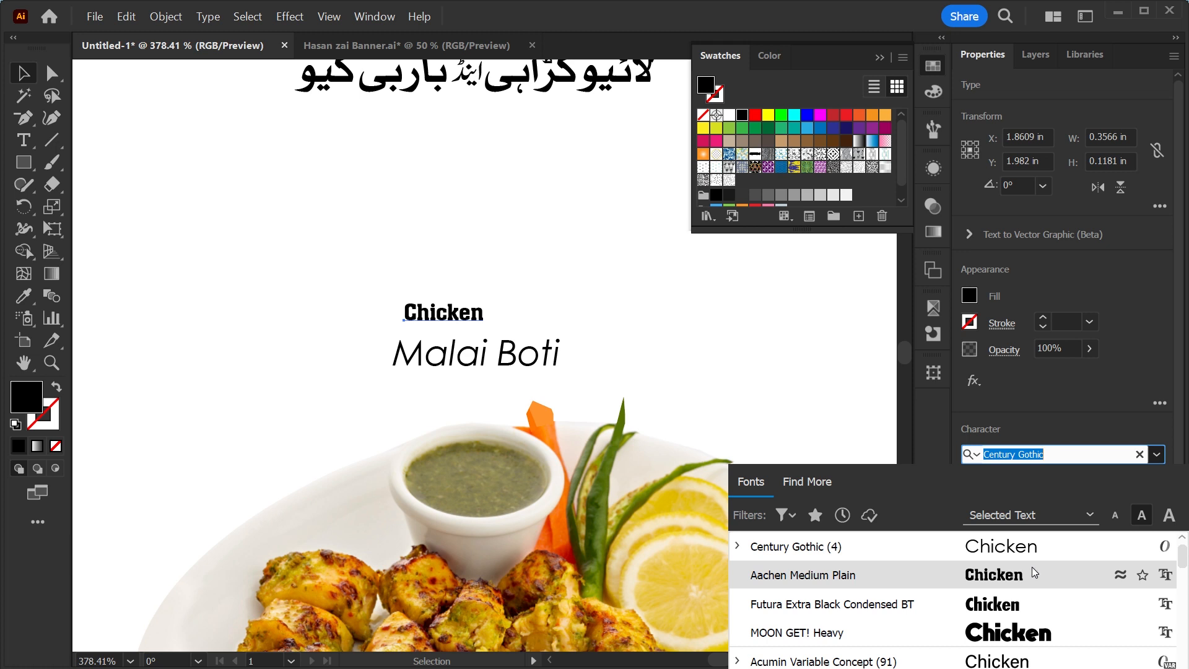
{"action": "scroll", "coordinate": [1033, 567], "scroll_direction": "down", "scroll_amount": 3}
{"action": "scroll", "coordinate": [1032, 573], "scroll_direction": "down", "scroll_amount": 1}
{"action": "scroll", "coordinate": [1032, 572], "scroll_direction": "up", "scroll_amount": 2}
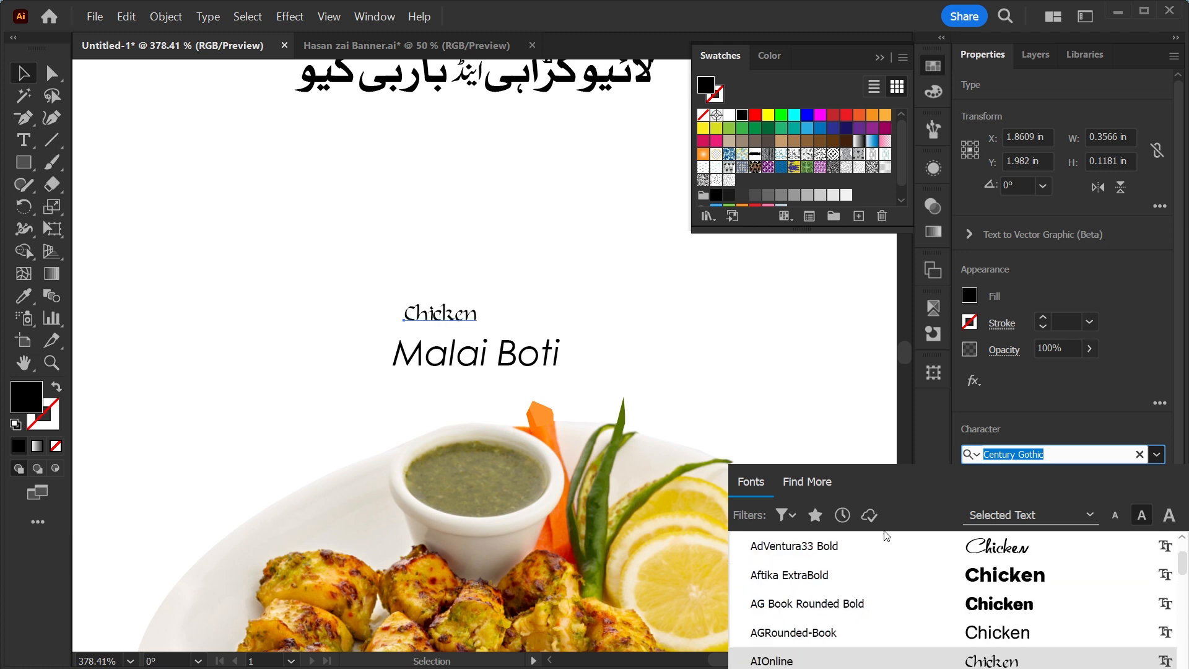
{"action": "left_click", "coordinate": [816, 515]}
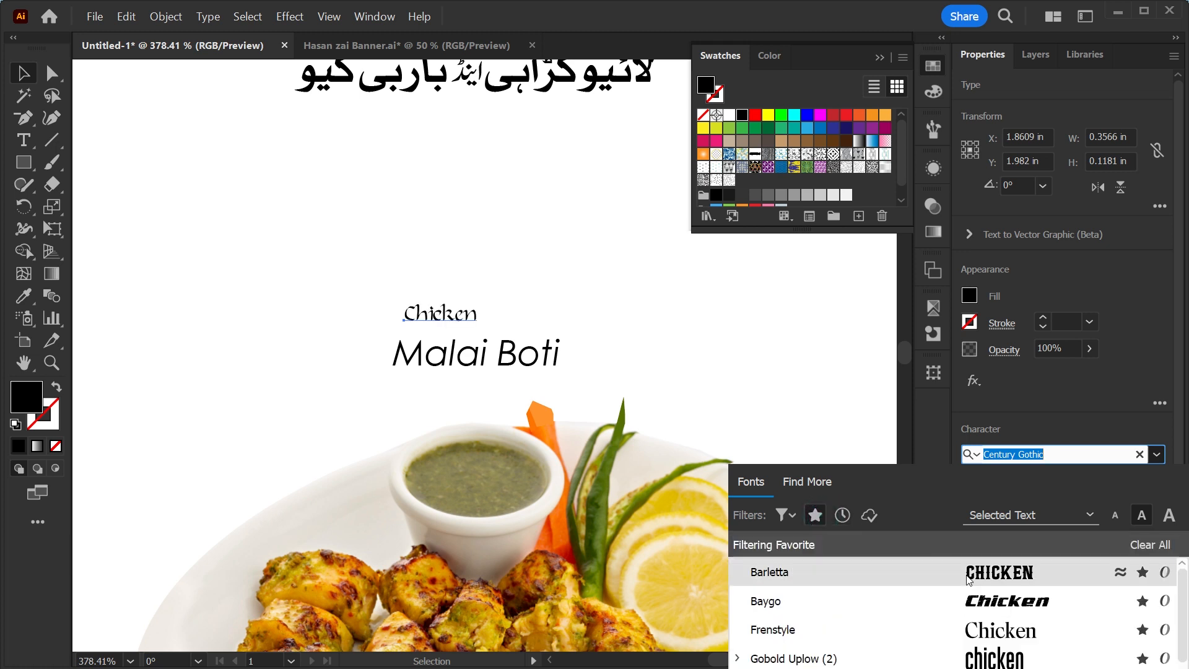
{"action": "left_click", "coordinate": [1020, 655]}
Scale Chicken up into a large heading at the left and place Malai Boti at its upper right.
{"action": "left_click_drag", "start_coordinate": [486, 309], "coordinate": [763, 309]}
{"action": "left_click_drag", "start_coordinate": [586, 335], "coordinate": [219, 376]}
{"action": "left_click_drag", "start_coordinate": [524, 364], "coordinate": [608, 301]}
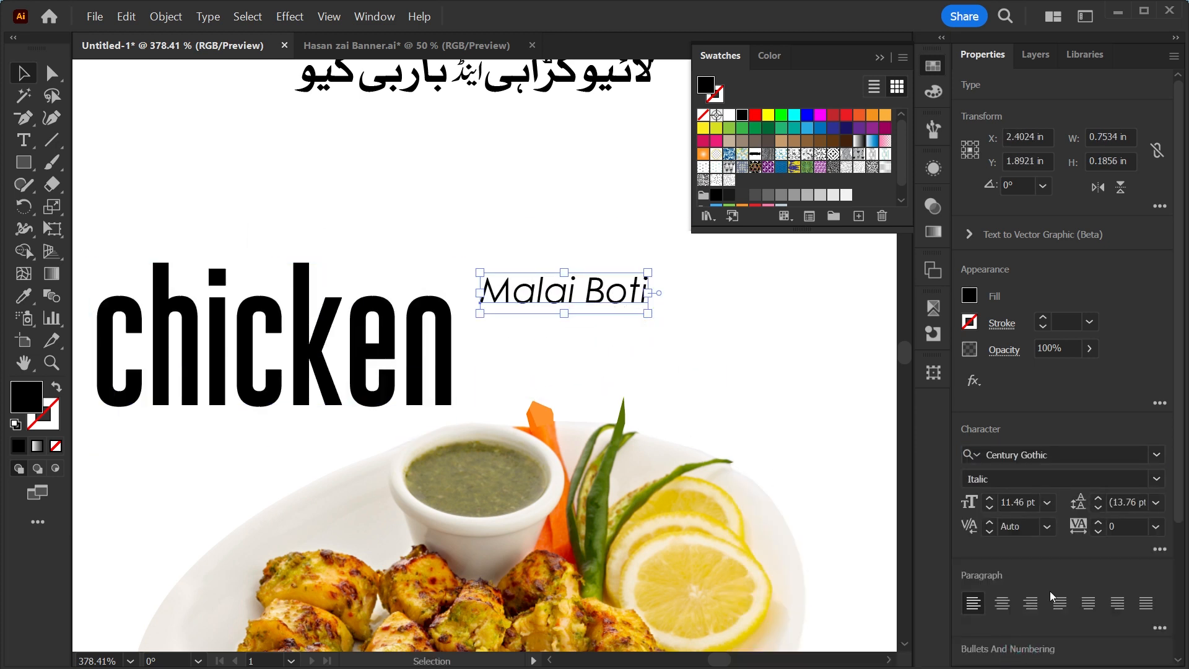
Change the Malai Boti text's font to Paula Natalie from the favourite fonts.
{"action": "left_click", "coordinate": [1156, 455]}
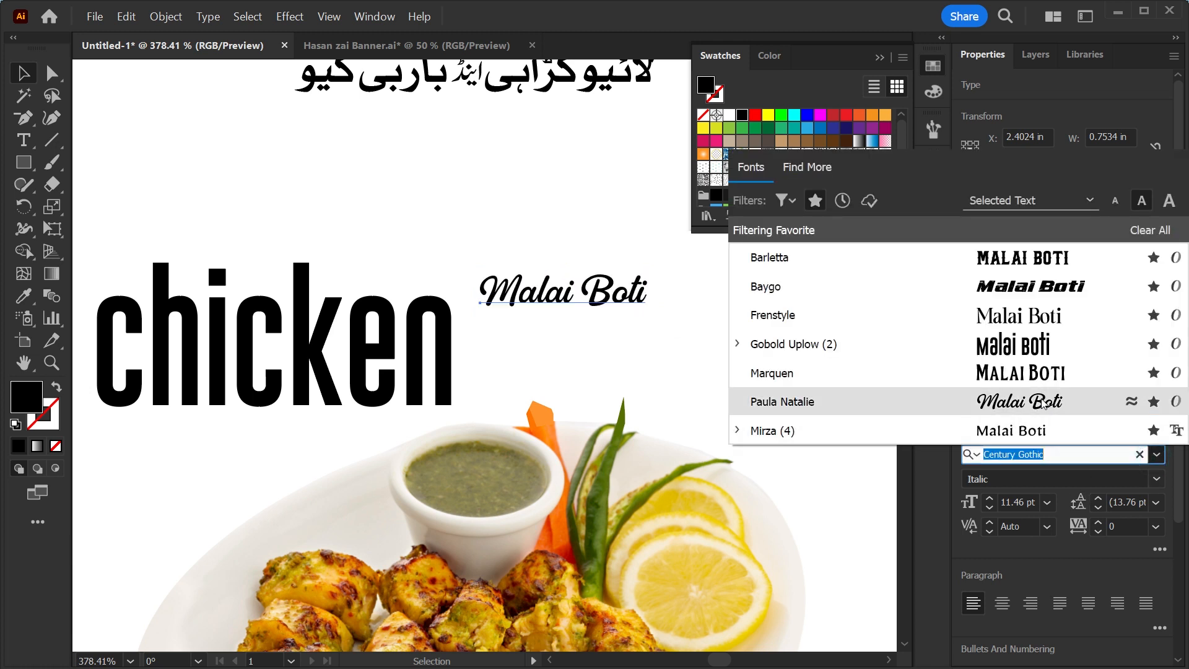
{"action": "left_click", "coordinate": [1043, 401]}
Copy the Chicken heading's text styling onto Malai Boti with the Eyedropper.
{"action": "left_click_drag", "start_coordinate": [607, 413], "coordinate": [730, 455]}
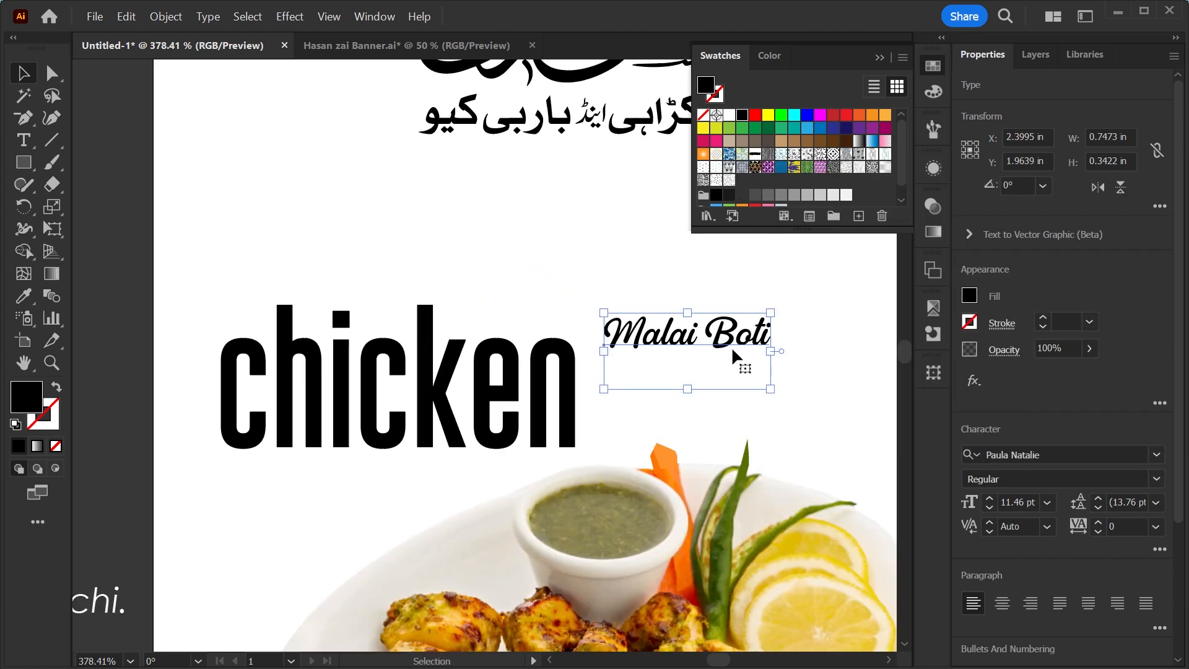
{"action": "key", "text": "i"}
{"action": "left_click", "coordinate": [548, 355]}
{"action": "key", "text": "v"}
Set Chicken to Paula Natalie and scale it down into a small label above Malai Boti.
{"action": "left_click", "coordinate": [548, 356]}
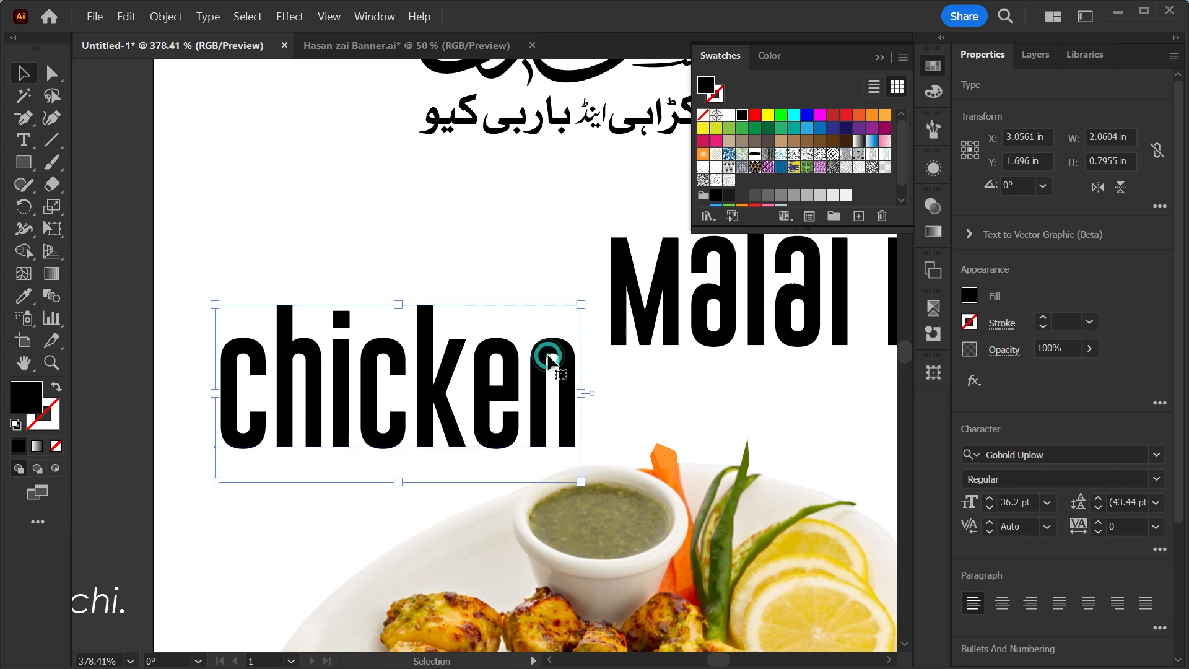
{"action": "left_click", "coordinate": [1156, 457]}
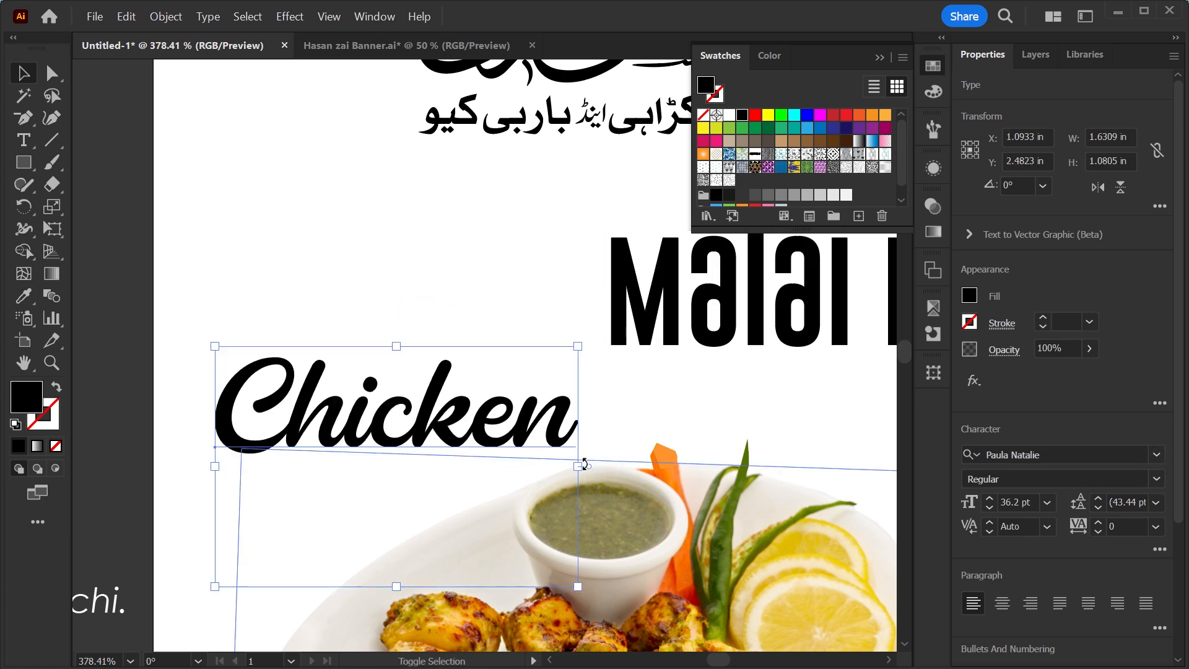
{"action": "left_click_drag", "start_coordinate": [580, 464], "coordinate": [659, 314]}
{"action": "left_click_drag", "start_coordinate": [782, 401], "coordinate": [383, 556]}
{"action": "left_click_drag", "start_coordinate": [159, 458], "coordinate": [238, 366]}
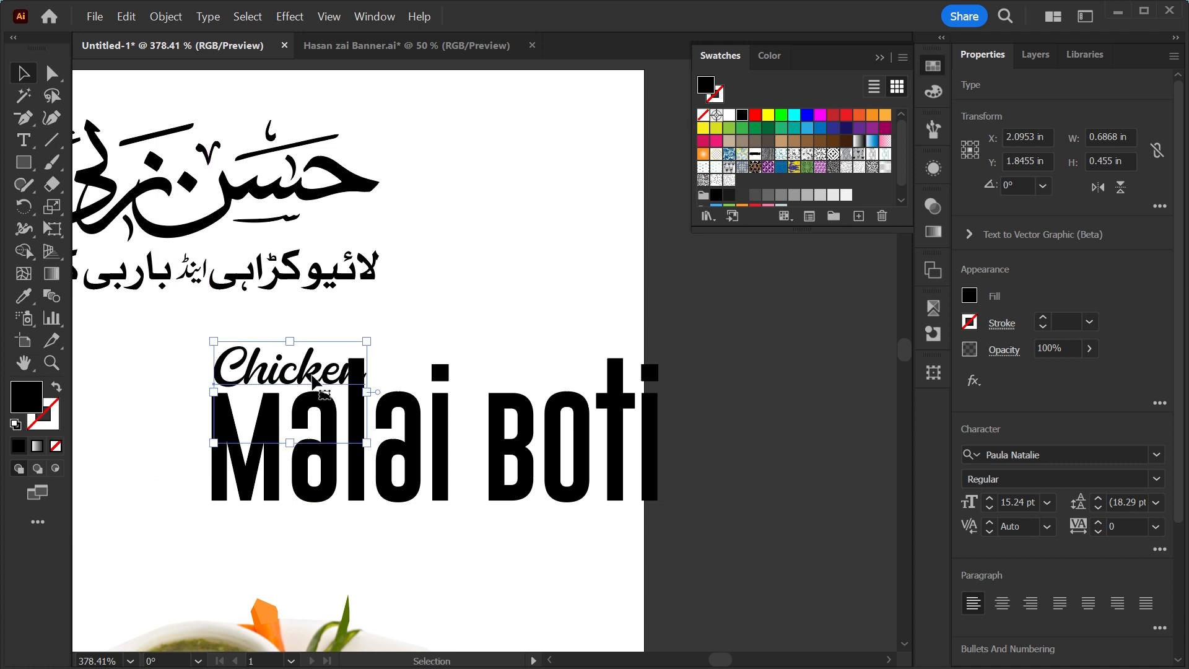
{"action": "left_click_drag", "start_coordinate": [367, 392], "coordinate": [339, 393]}
{"action": "key", "text": "Up"}
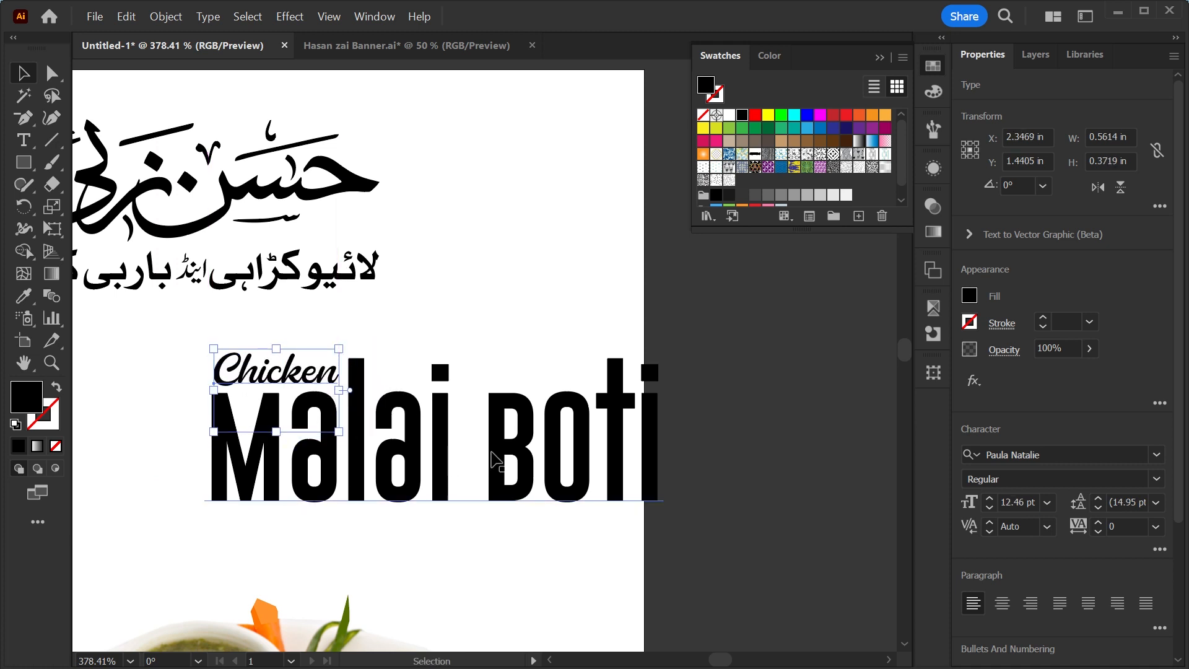
Select both heading words and group Chicken and Malai Boti together.
{"action": "left_click", "coordinate": [476, 443], "text": "shift"}
{"action": "scroll", "coordinate": [638, 402], "scroll_direction": "down", "scroll_amount": 2}
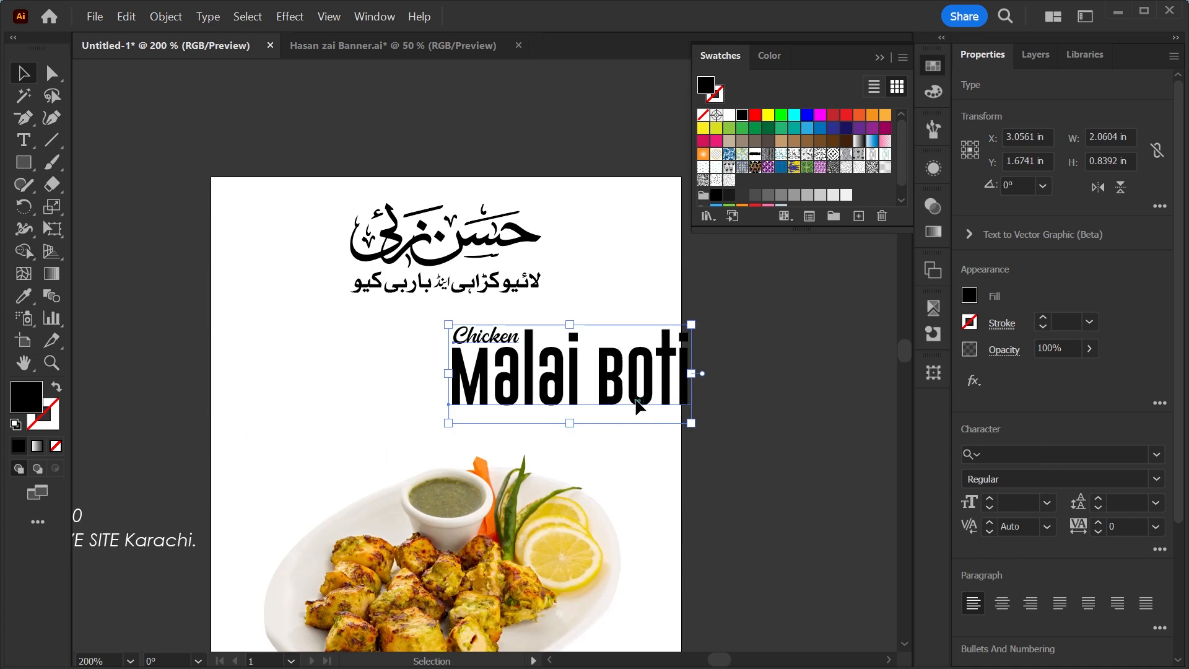
{"action": "left_click_drag", "start_coordinate": [638, 403], "coordinate": [521, 434]}
{"action": "left_click_drag", "start_coordinate": [575, 402], "coordinate": [617, 404]}
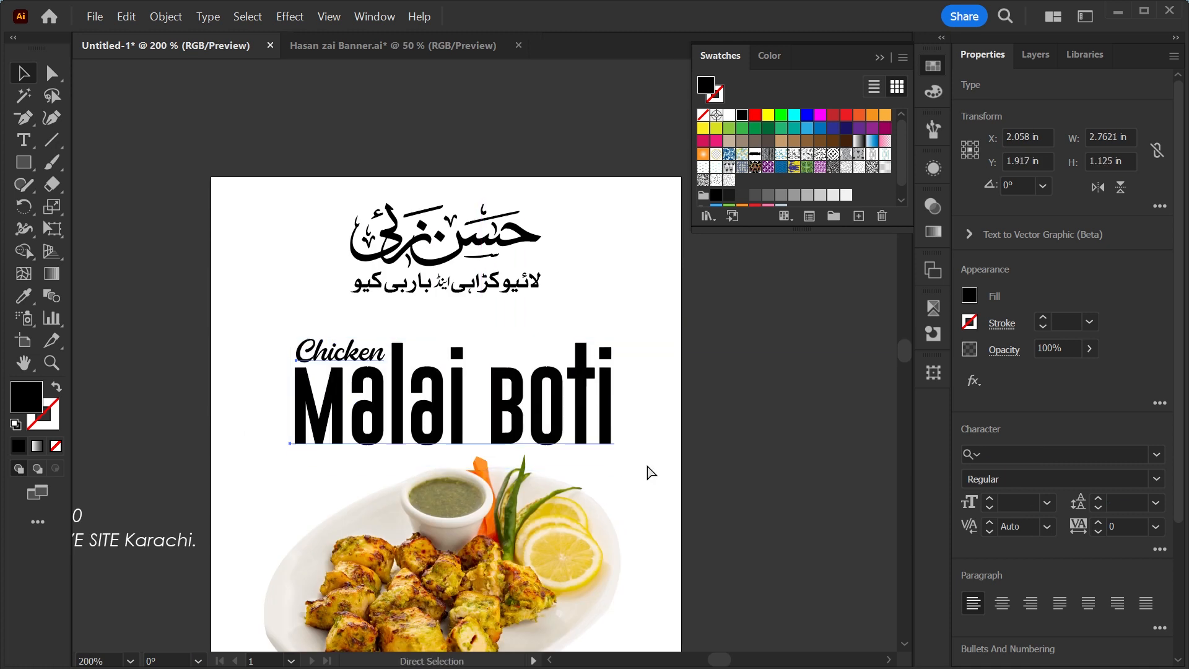
{"action": "key", "text": "ctrl+g"}
{"action": "left_click", "coordinate": [735, 438]}
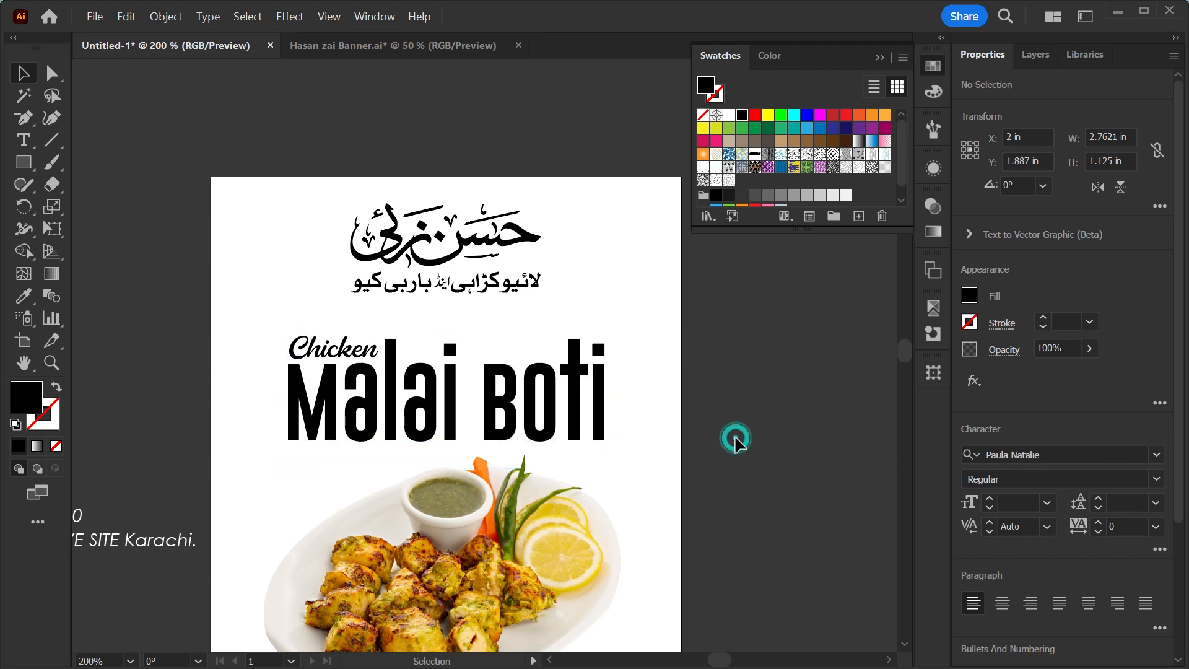
Move the heading and dish photo slightly down on the artboard.
{"action": "key", "text": "ctrl+minus"}
{"action": "key", "text": "ctrl+minus"}
{"action": "key", "text": "ctrl+0"}
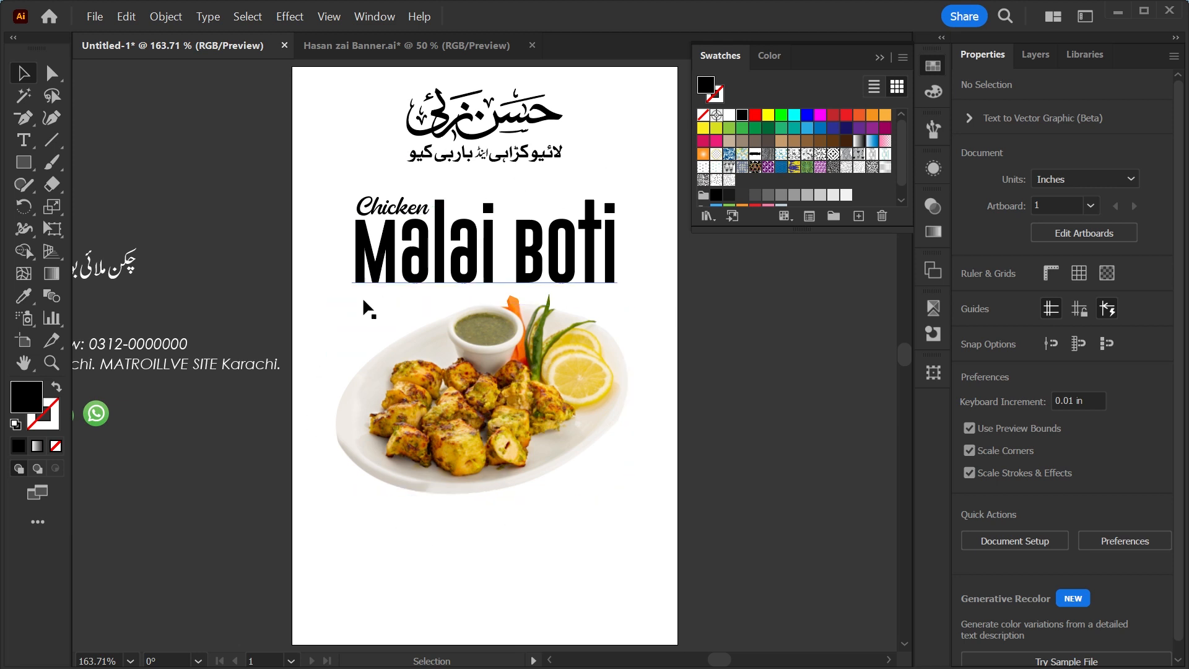
{"action": "left_click", "coordinate": [504, 490]}
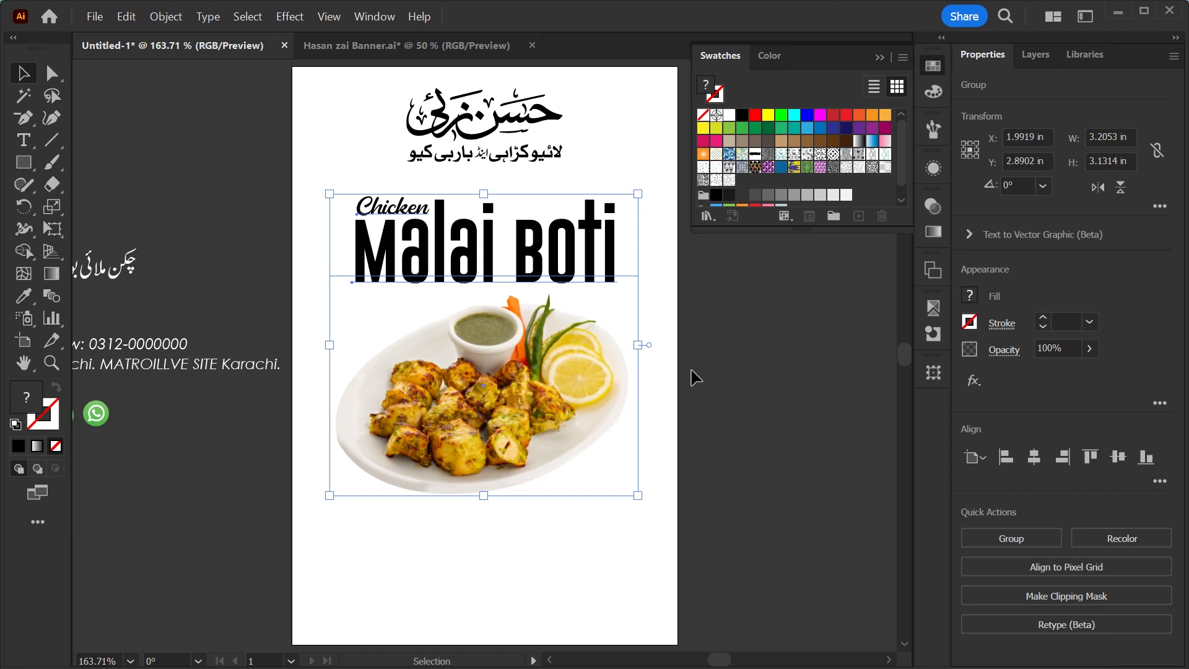
{"action": "left_click_drag", "start_coordinate": [552, 392], "coordinate": [552, 401]}
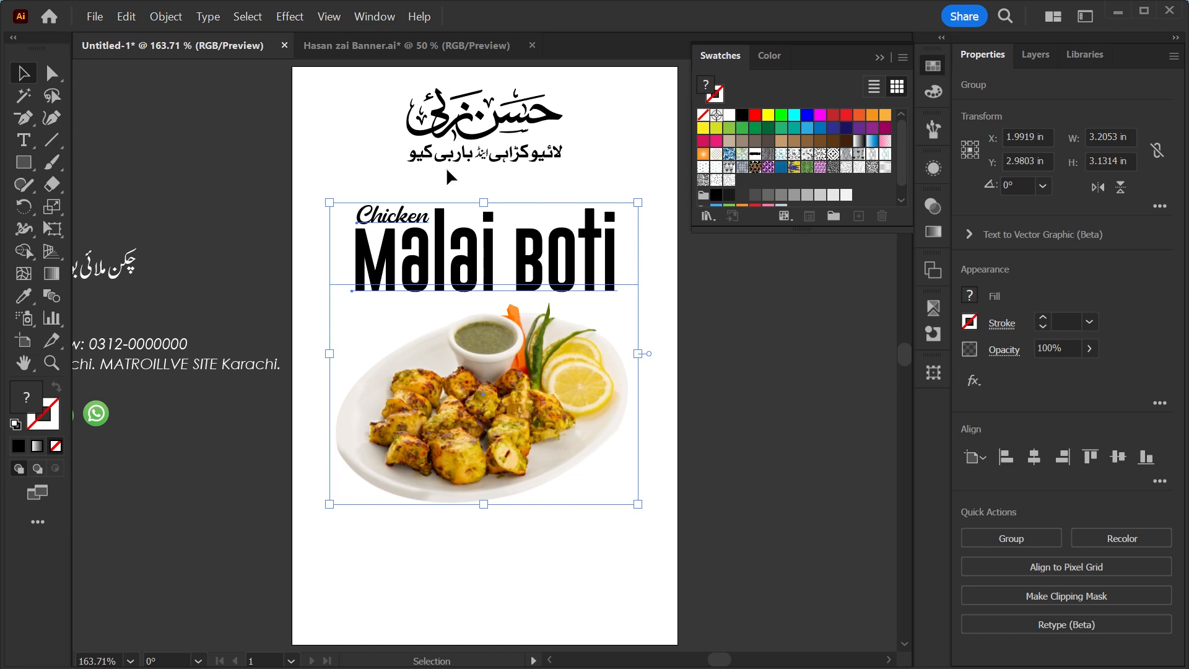
{"action": "left_click", "coordinate": [558, 131]}
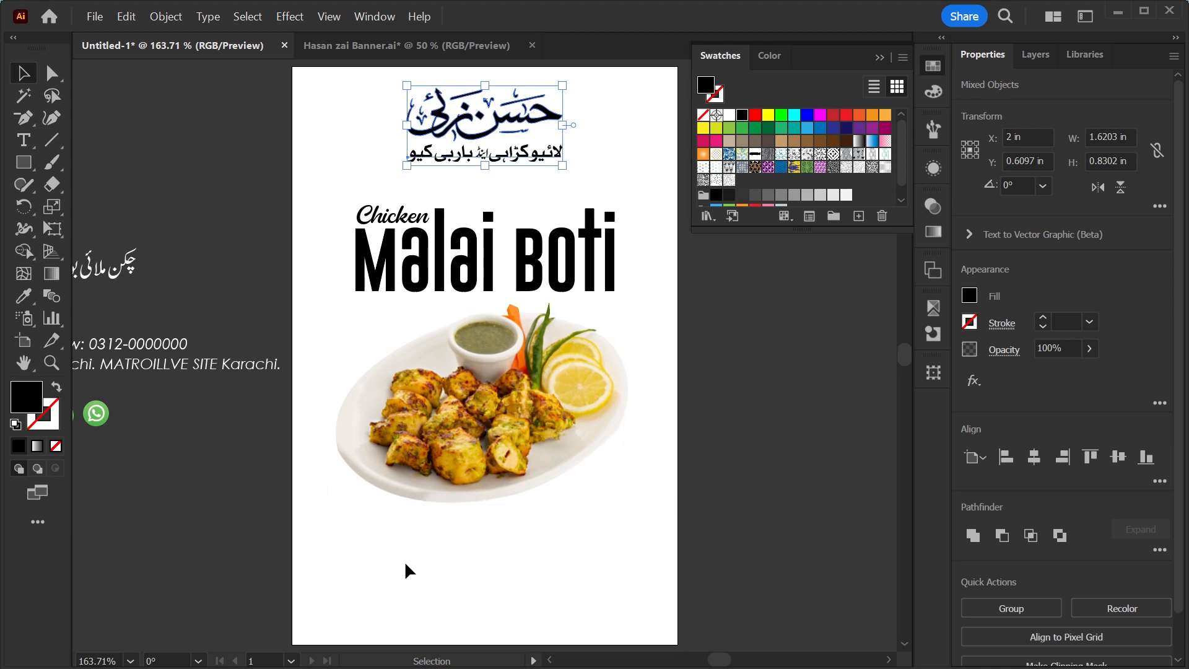
{"action": "left_click_drag", "start_coordinate": [404, 561], "coordinate": [488, 533]}
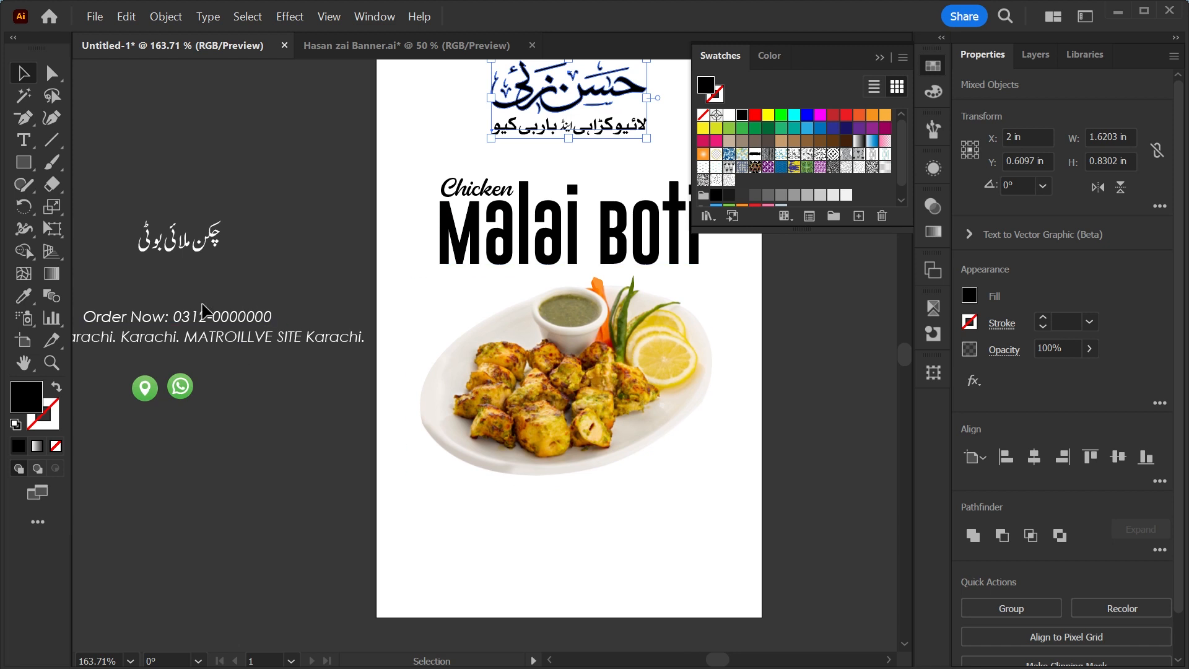
{"action": "left_click_drag", "start_coordinate": [179, 238], "coordinate": [246, 245]}
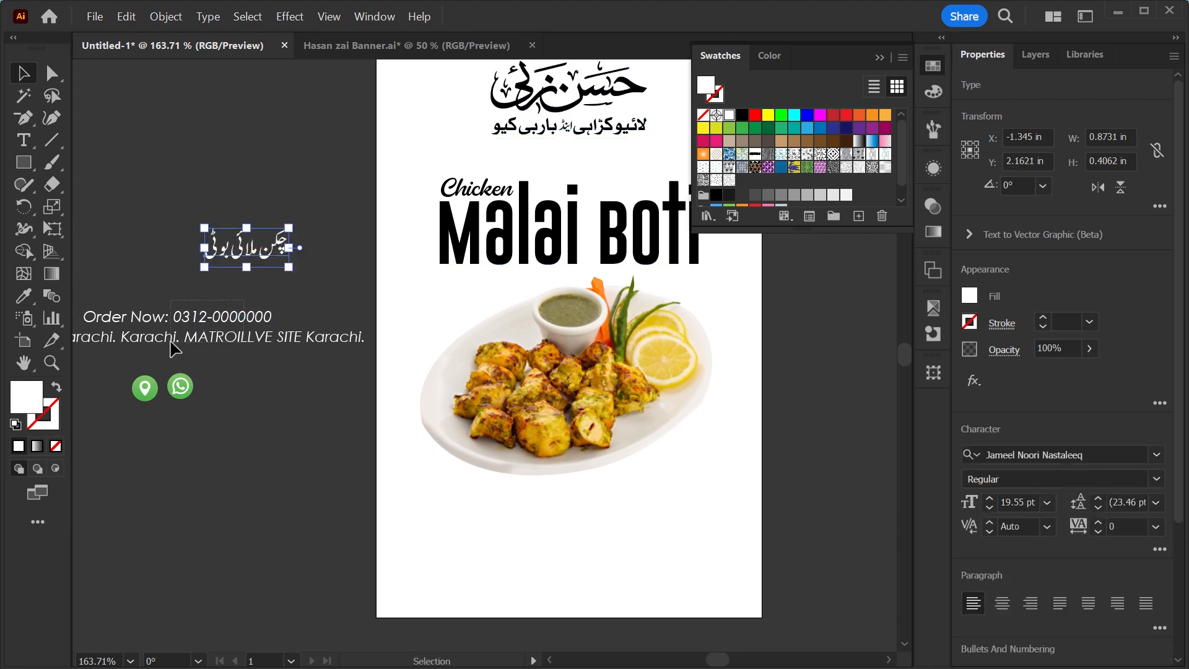
{"action": "left_click", "coordinate": [204, 337]}
{"action": "left_click_drag", "start_coordinate": [544, 519], "coordinate": [496, 545]}
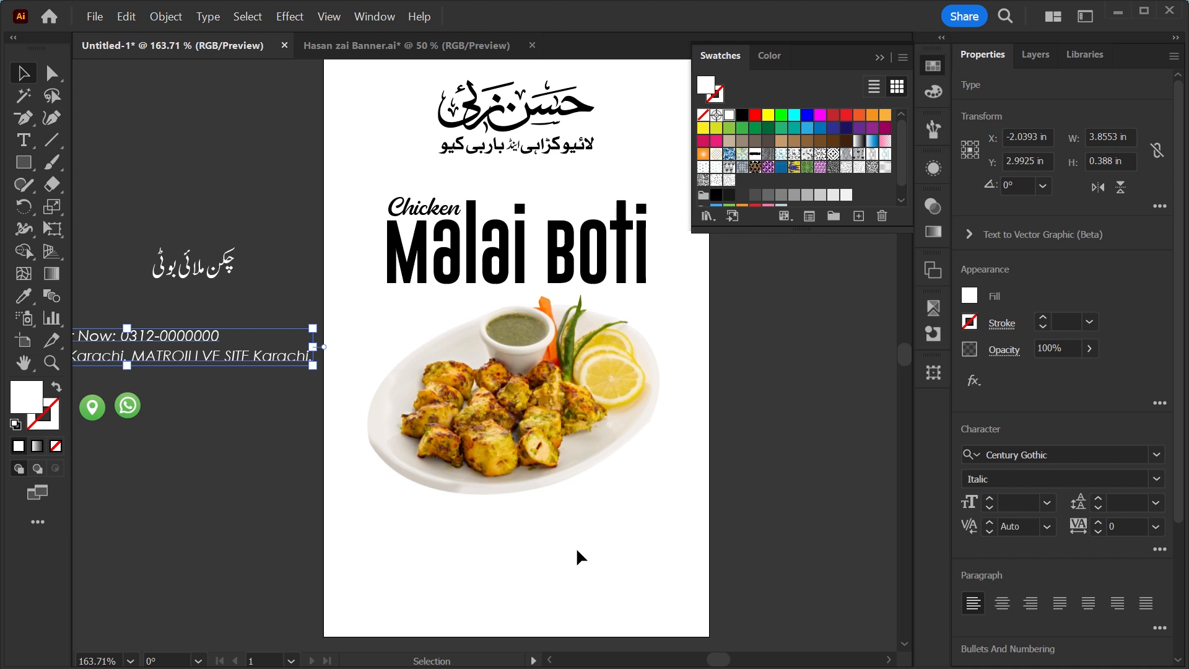
{"action": "left_click_drag", "start_coordinate": [576, 547], "coordinate": [409, 528]}
Create a rectangle 4 in wide and 6 in high.
{"action": "left_click", "coordinate": [25, 163]}
{"action": "left_click", "coordinate": [622, 288]}
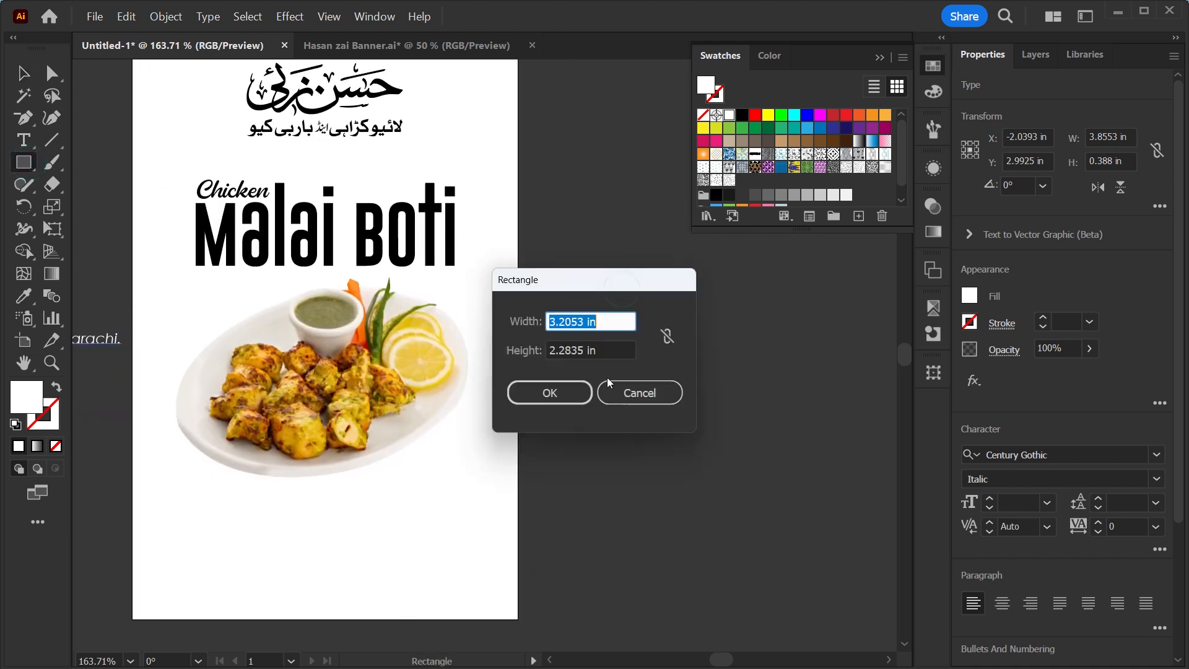
{"action": "type", "text": "4"}
{"action": "key", "text": "Tab"}
{"action": "type", "text": "6"}
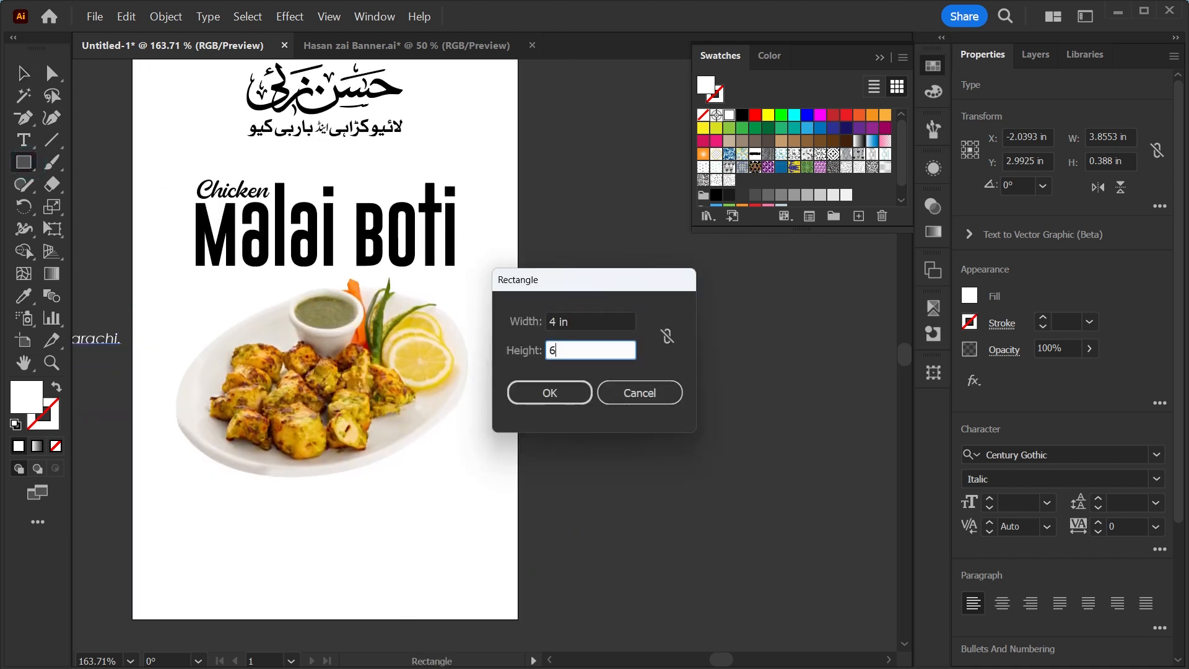
{"action": "key", "text": "Return"}
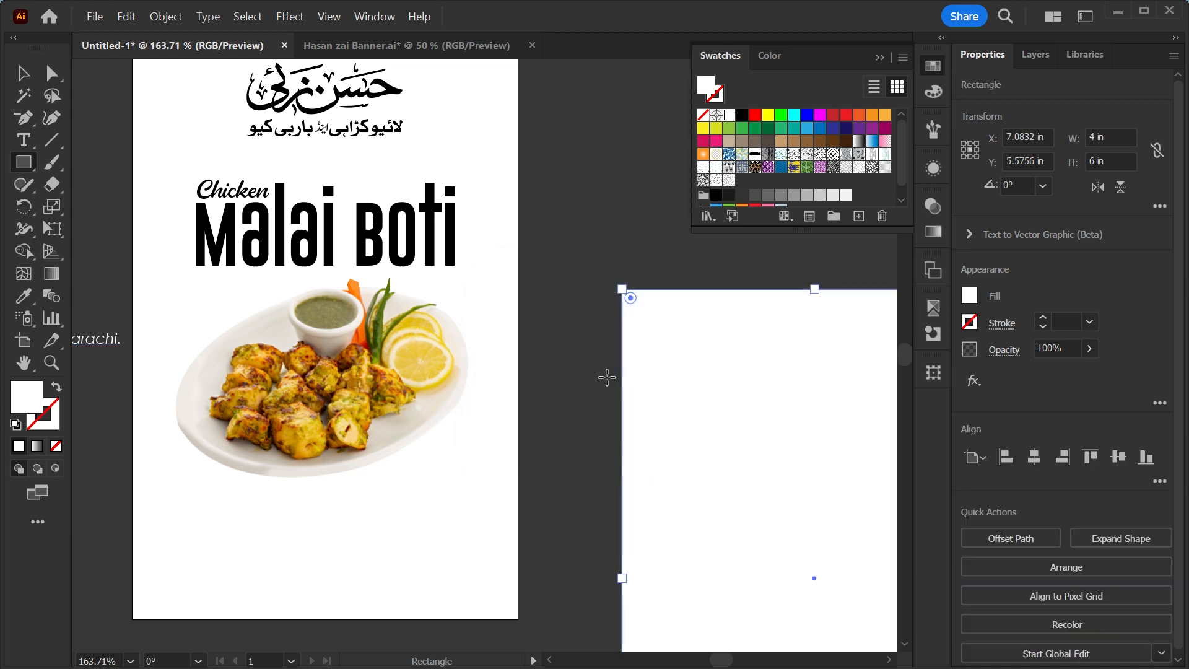
Centre the rectangle horizontally and vertically on the artboard and send it to the back.
{"action": "left_click", "coordinate": [1040, 464]}
{"action": "left_click", "coordinate": [1118, 460]}
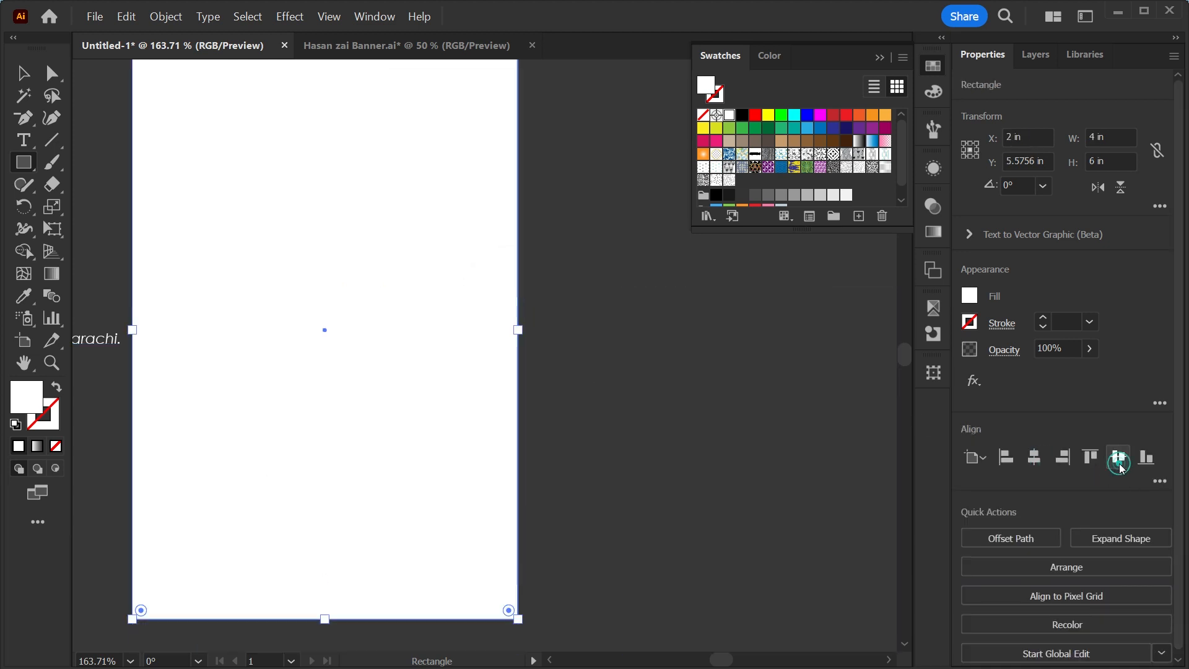
{"action": "key", "text": "ctrl+shift+bracketleft"}
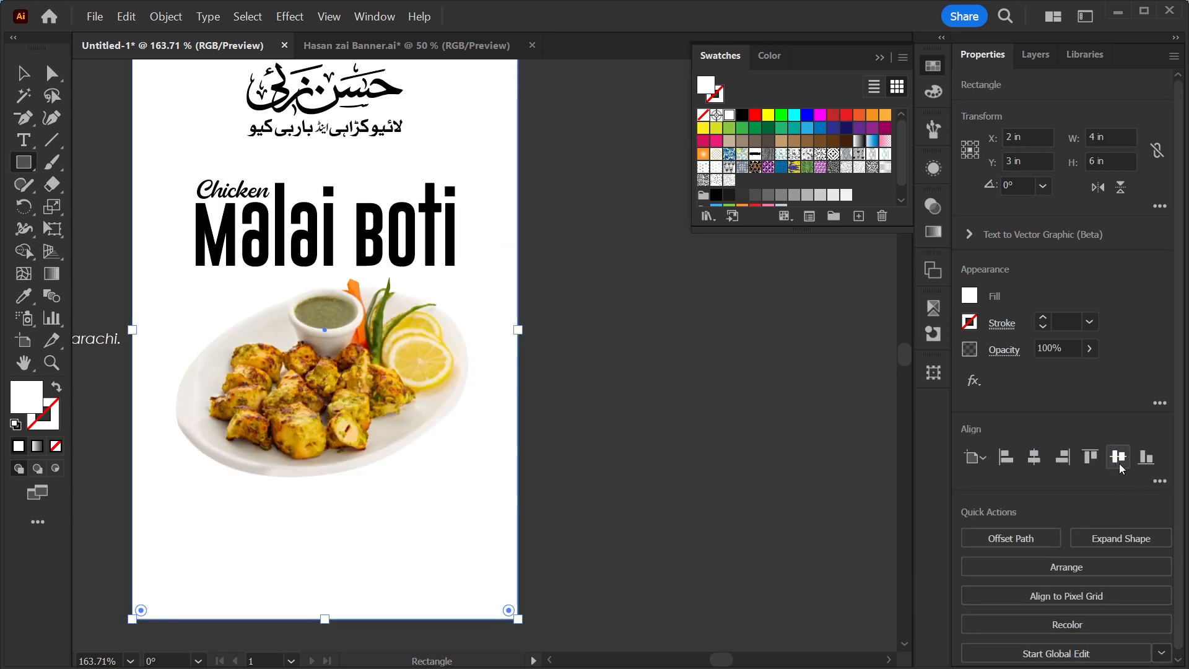
Draw a small square beside the dish and fill it with a brown sampled from the chicken.
{"action": "left_click_drag", "start_coordinate": [286, 224], "coordinate": [318, 294]}
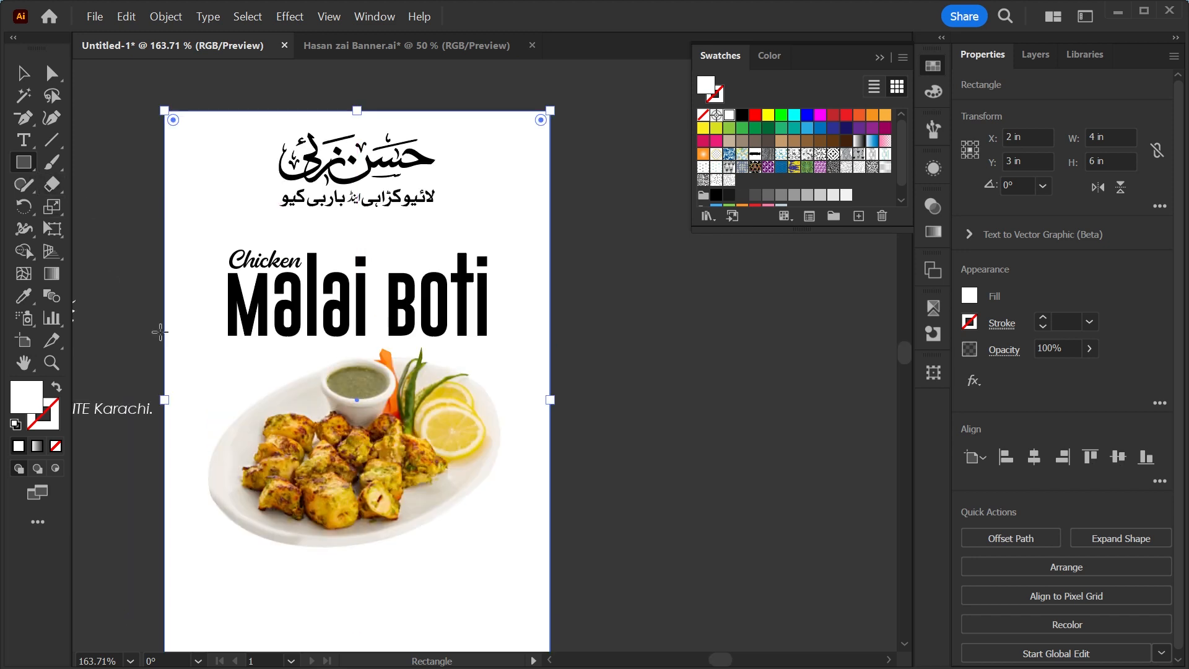
{"action": "left_click_drag", "start_coordinate": [226, 478], "coordinate": [617, 392]}
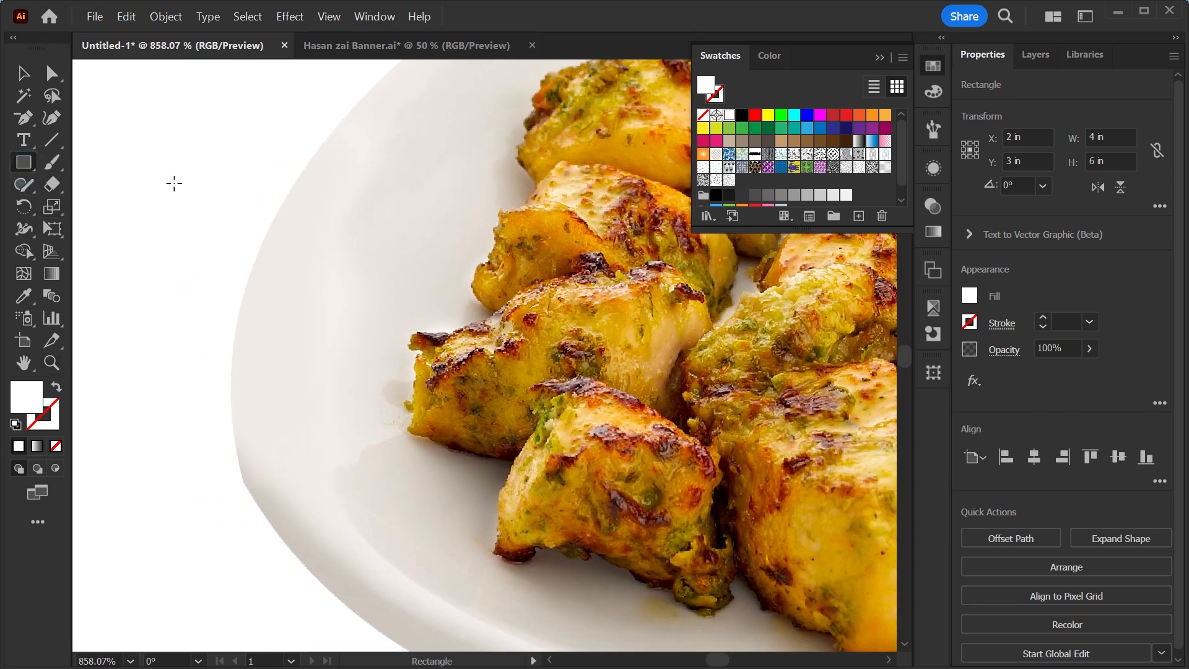
{"action": "left_click_drag", "start_coordinate": [175, 184], "coordinate": [257, 265]}
{"action": "key", "text": "i"}
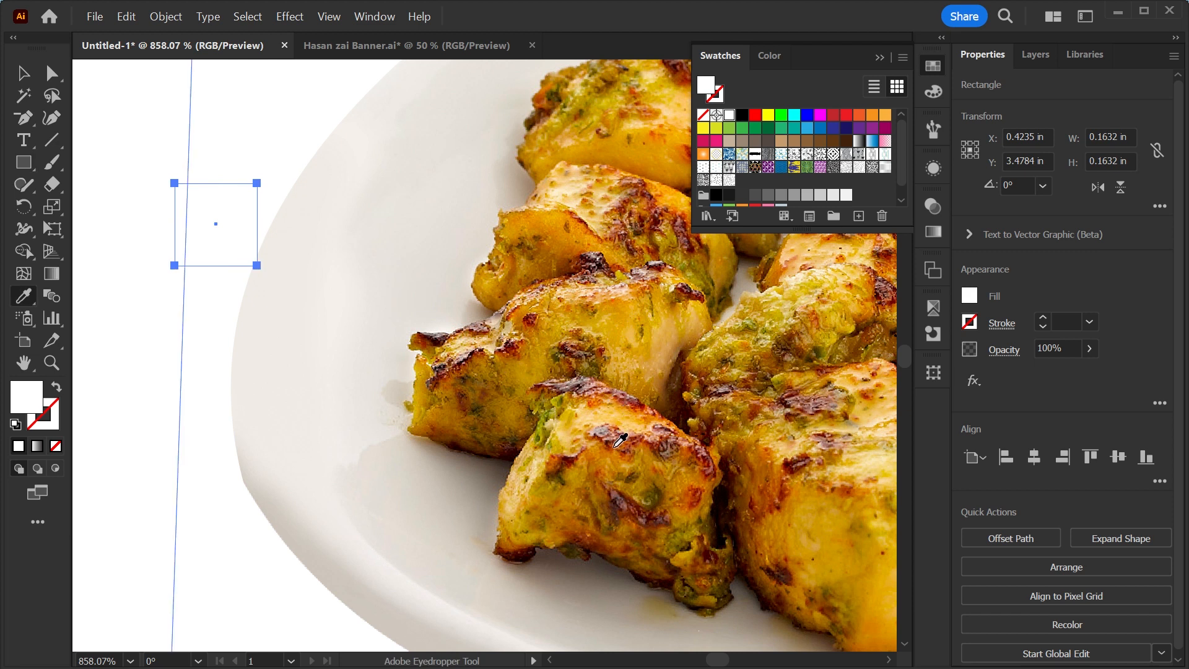
{"action": "left_click", "coordinate": [613, 441]}
Duplicate the square downward and sample golden and pale yellow tones from the chicken into the copies.
{"action": "key", "text": "v"}
{"action": "left_click_drag", "start_coordinate": [234, 233], "coordinate": [243, 319]}
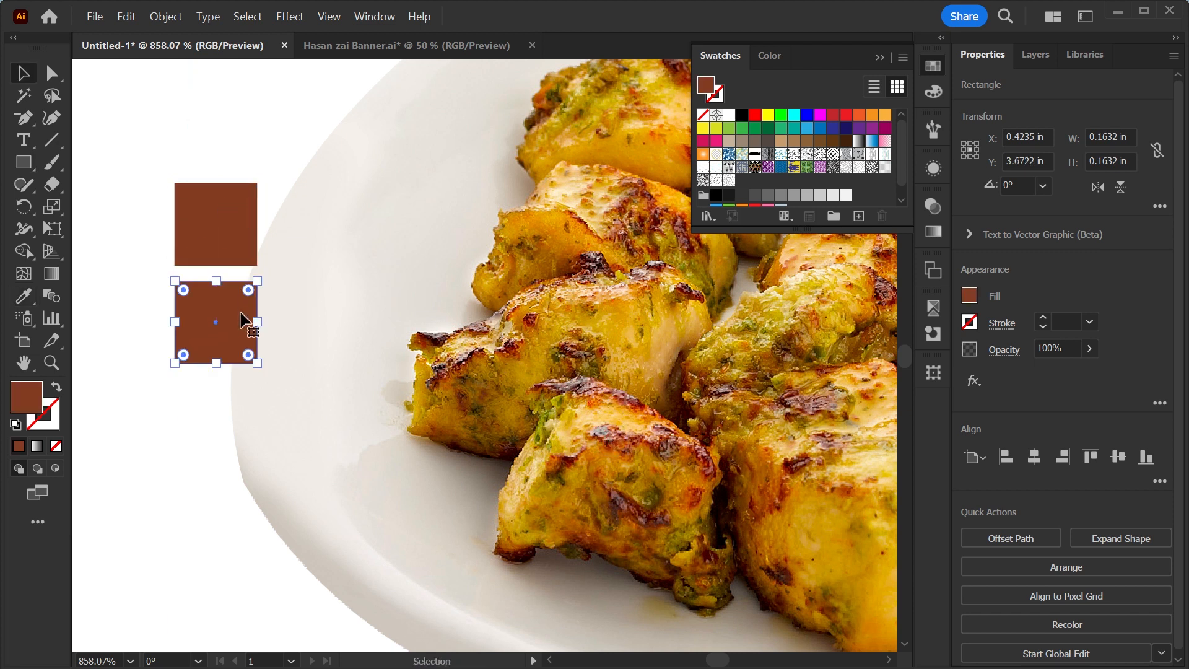
{"action": "key", "text": "i"}
{"action": "left_click", "coordinate": [661, 329]}
{"action": "key", "text": "v"}
{"action": "scroll", "coordinate": [279, 473], "scroll_direction": "down", "scroll_amount": 4}
{"action": "left_click", "coordinate": [278, 472]}
{"action": "left_click_drag", "start_coordinate": [403, 460], "coordinate": [403, 498]}
{"action": "key", "text": "i"}
{"action": "left_click", "coordinate": [736, 520]}
Duplicate a square above the others and sample a dark maroon from the chicken's charred edge.
{"action": "key", "text": "z"}
{"action": "left_click_drag", "start_coordinate": [380, 417], "coordinate": [551, 542]}
{"action": "key", "text": "v"}
{"action": "left_click_drag", "start_coordinate": [461, 469], "coordinate": [461, 386]}
{"action": "key", "text": "i"}
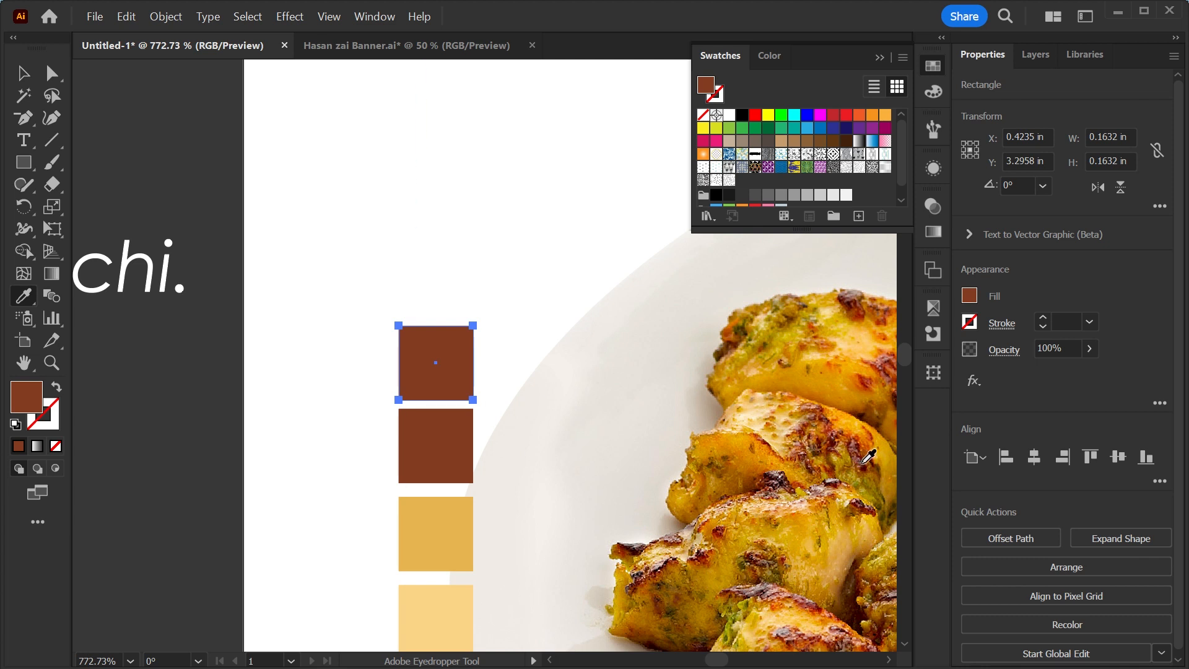
{"action": "left_click", "coordinate": [863, 462]}
Select the four colour squares and move them outside the artboard's upper left corner.
{"action": "key", "text": "v"}
{"action": "key", "text": "ctrl+minus"}
{"action": "key", "text": "ctrl+minus"}
{"action": "key", "text": "ctrl+minus"}
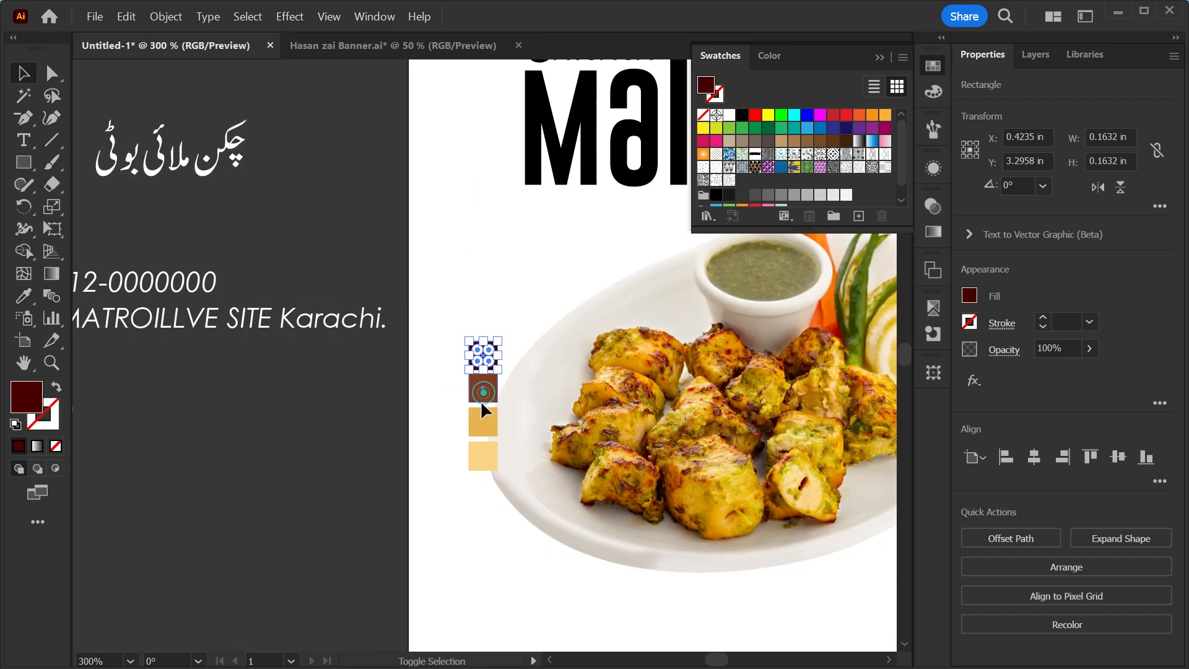
{"action": "left_click", "coordinate": [484, 395], "text": "shift"}
{"action": "left_click", "coordinate": [484, 423], "text": "shift"}
{"action": "left_click", "coordinate": [483, 455], "text": "shift"}
{"action": "left_click_drag", "start_coordinate": [517, 299], "coordinate": [564, 433]}
{"action": "left_click_drag", "start_coordinate": [533, 532], "coordinate": [455, 128]}
{"action": "left_click_drag", "start_coordinate": [501, 201], "coordinate": [424, 412]}
{"action": "left_click", "coordinate": [544, 294]}
{"action": "key", "text": "ctrl+0"}
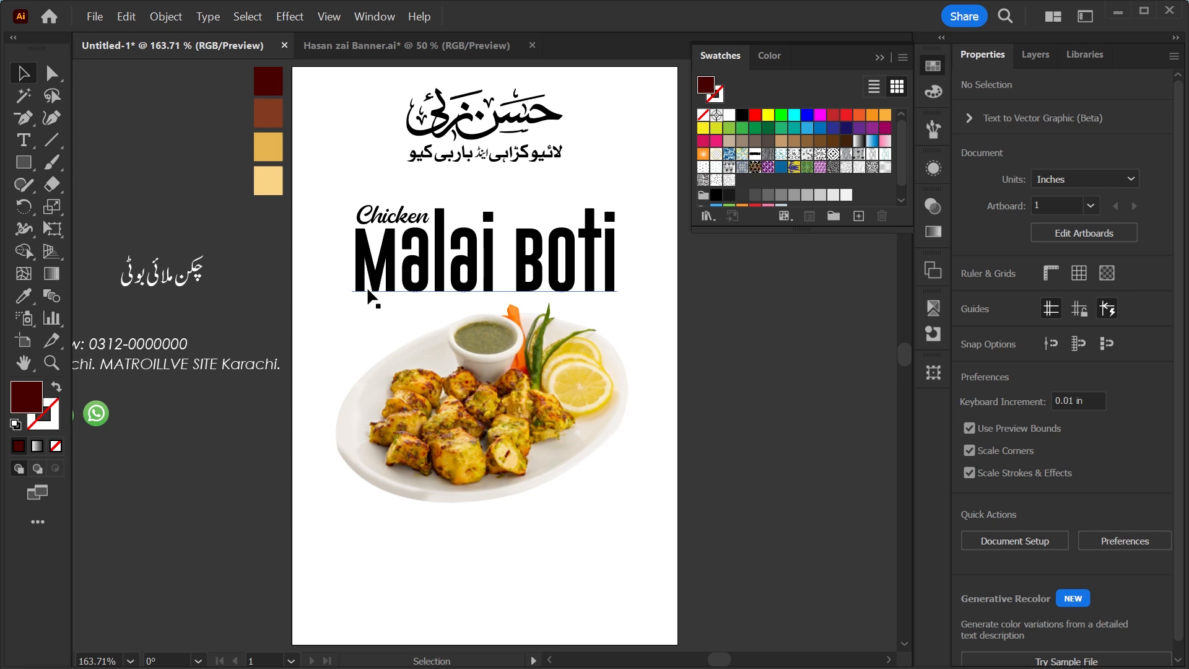
Create a rectangle 4 in wide and 2 in high.
{"action": "key", "text": "ctrl+minus"}
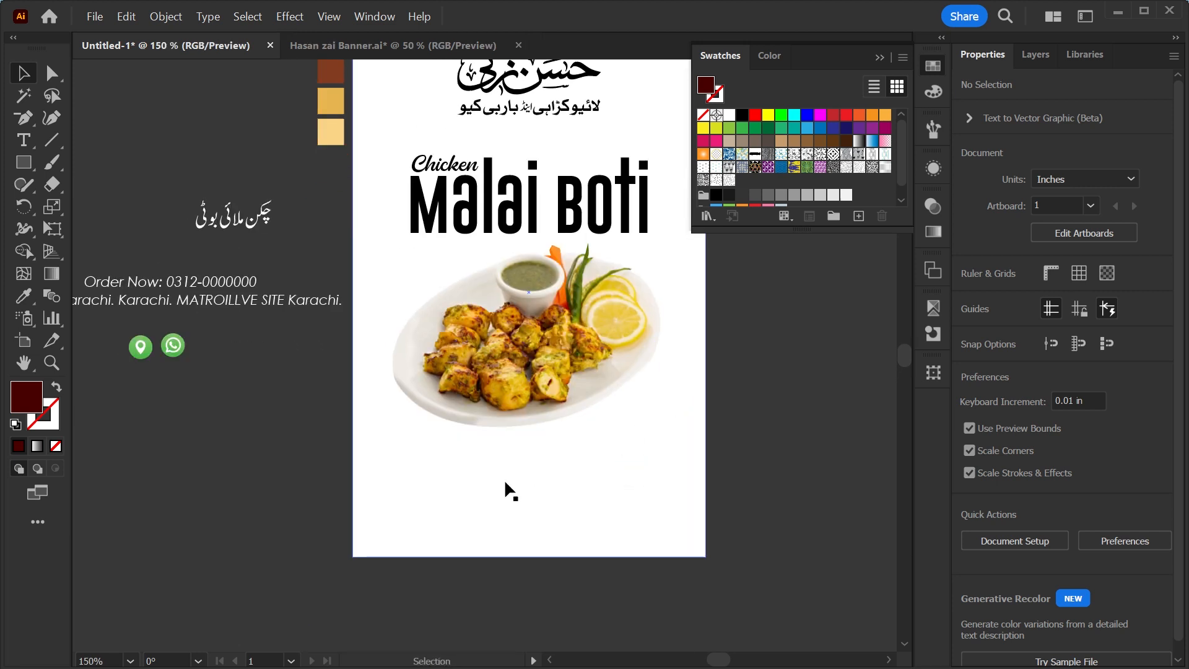
{"action": "left_click_drag", "start_coordinate": [416, 500], "coordinate": [485, 505]}
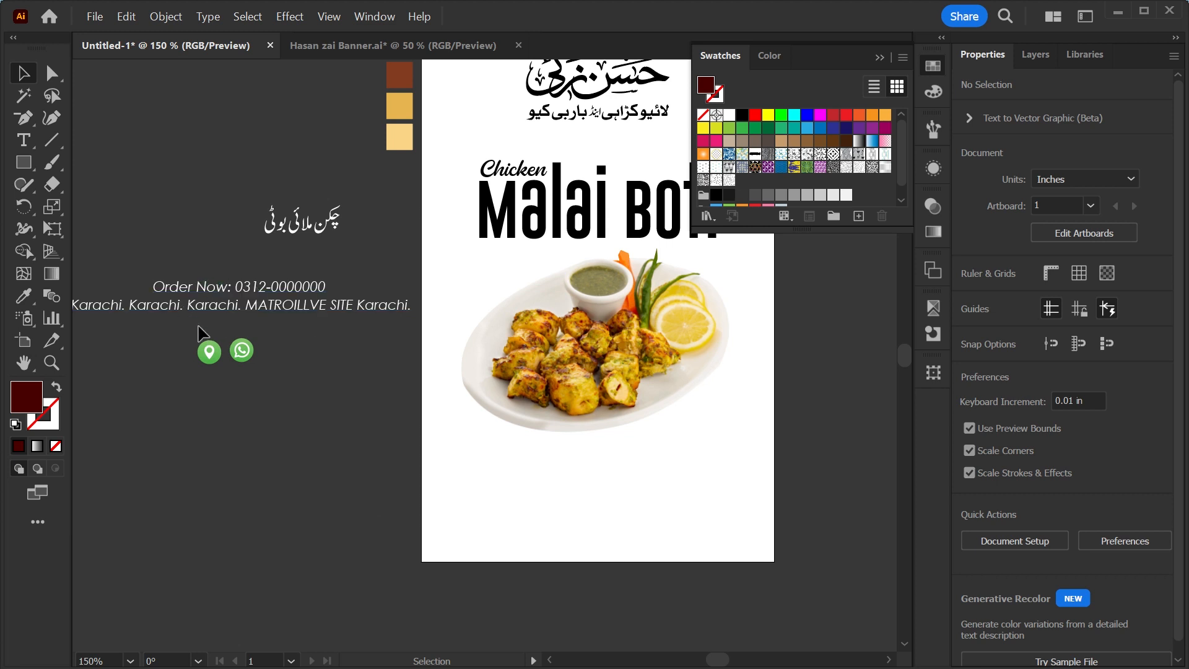
{"action": "left_click", "coordinate": [23, 164]}
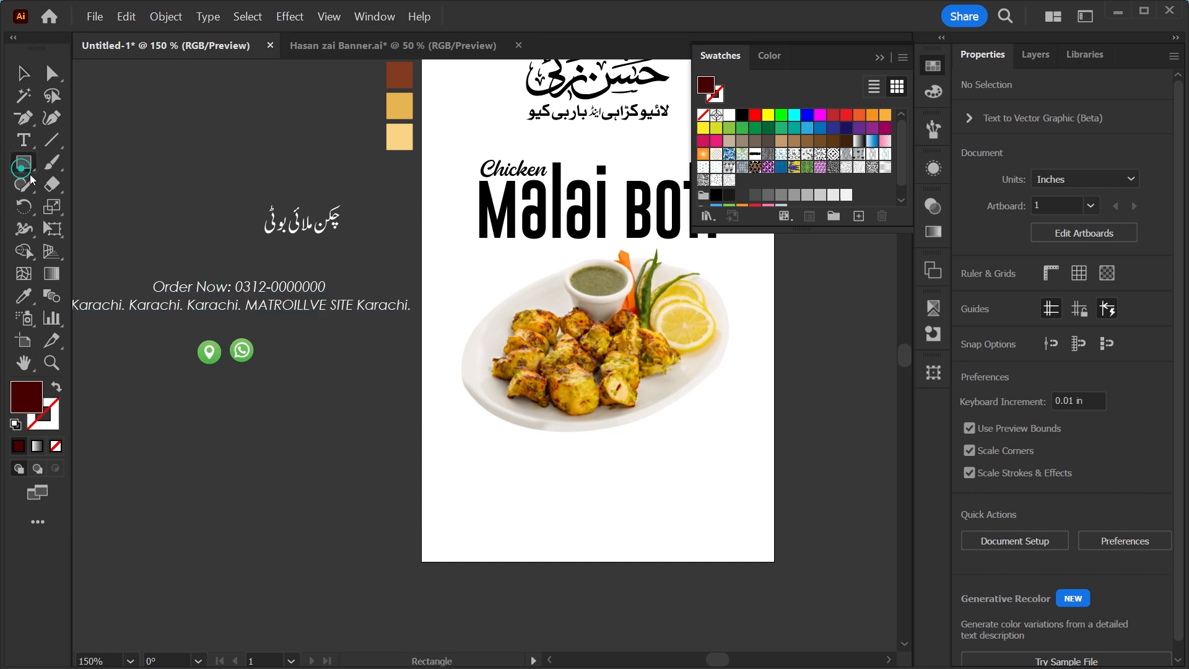
{"action": "left_click", "coordinate": [494, 489]}
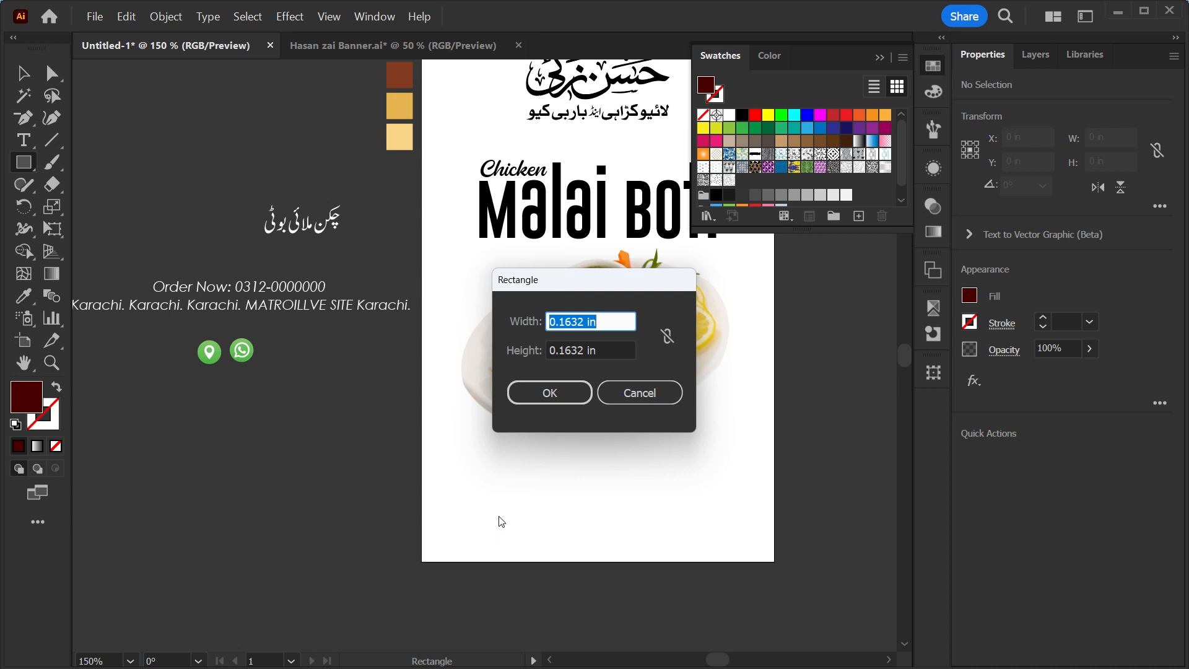
{"action": "type", "text": "4"}
{"action": "key", "text": "Tab"}
{"action": "type", "text": "2"}
{"action": "key", "text": "Return"}
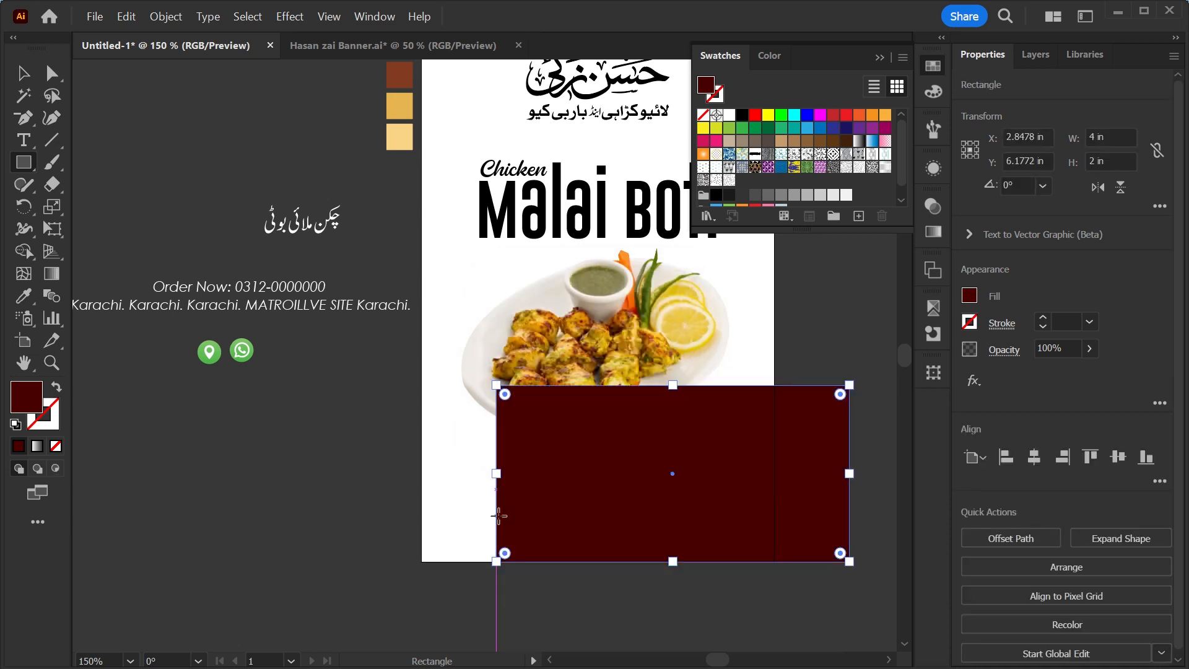
Move the rectangle to the artboard's bottom edge and curve its top edge into a wave with the Anchor Point tool.
{"action": "key", "text": "F3"}
{"action": "left_click_drag", "start_coordinate": [595, 386], "coordinate": [606, 444]}
{"action": "left_click_drag", "start_coordinate": [24, 117], "coordinate": [114, 190]}
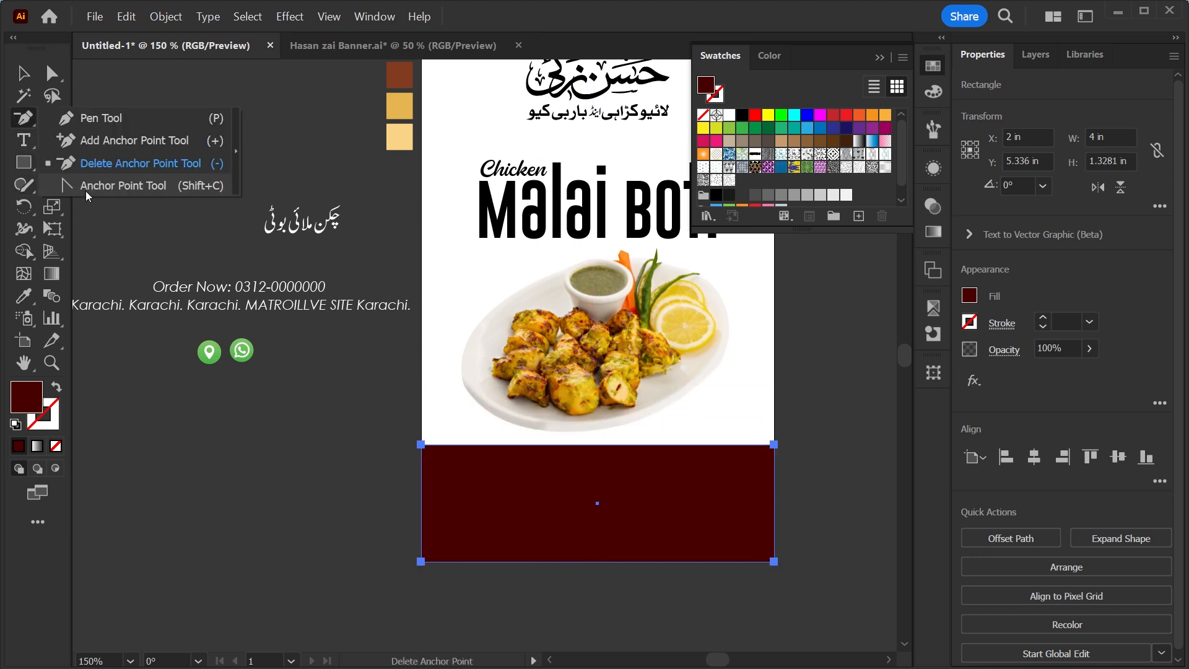
{"action": "left_click", "coordinate": [111, 189]}
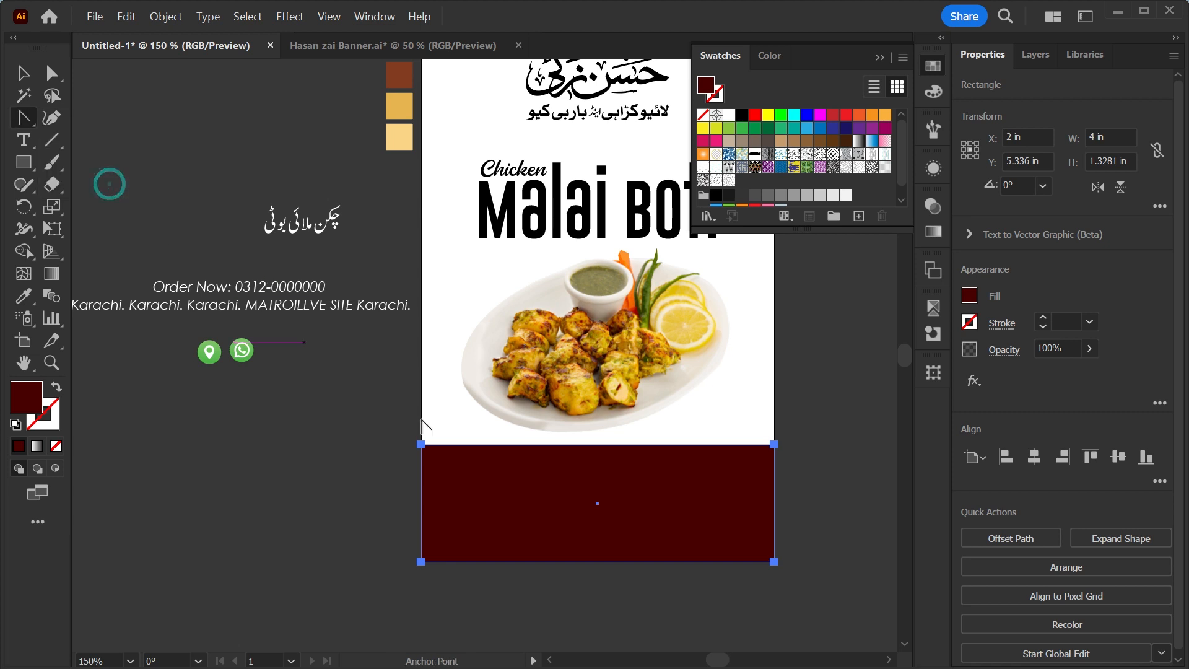
{"action": "left_click_drag", "start_coordinate": [580, 446], "coordinate": [541, 521]}
{"action": "left_click_drag", "start_coordinate": [695, 417], "coordinate": [624, 411]}
{"action": "key", "text": "v"}
{"action": "left_click", "coordinate": [826, 477]}
{"action": "left_click_drag", "start_coordinate": [825, 477], "coordinate": [771, 498]}
{"action": "left_click", "coordinate": [655, 516]}
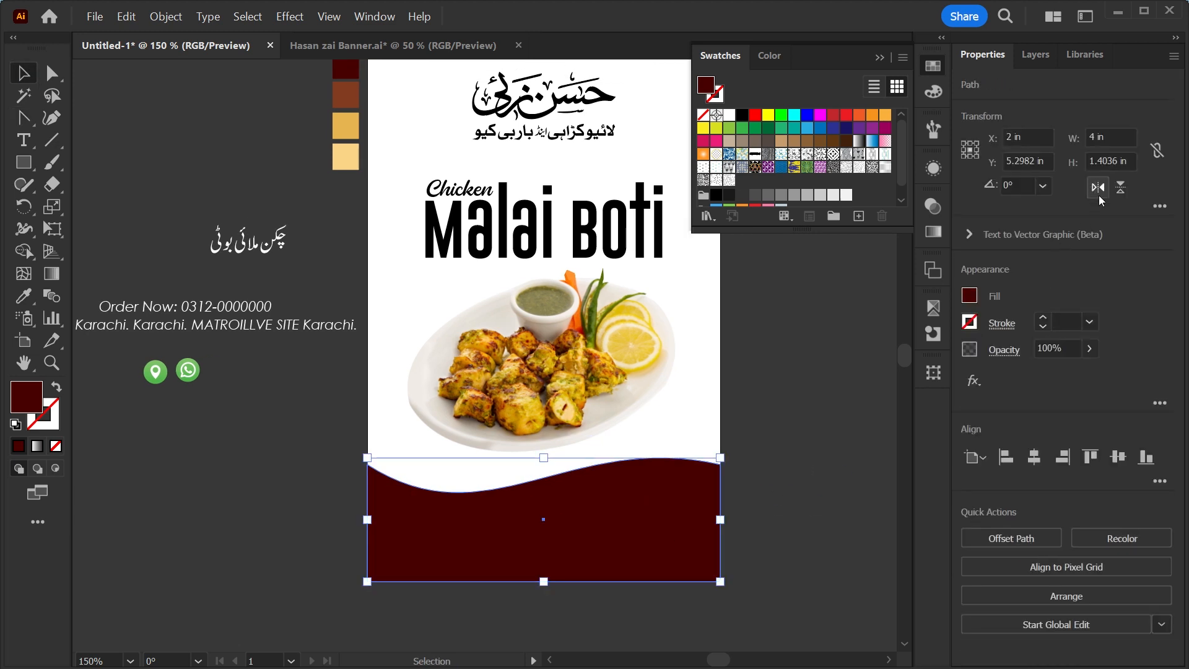
Flip the wave shape horizontally and flip it back.
{"action": "left_click", "coordinate": [1100, 186]}
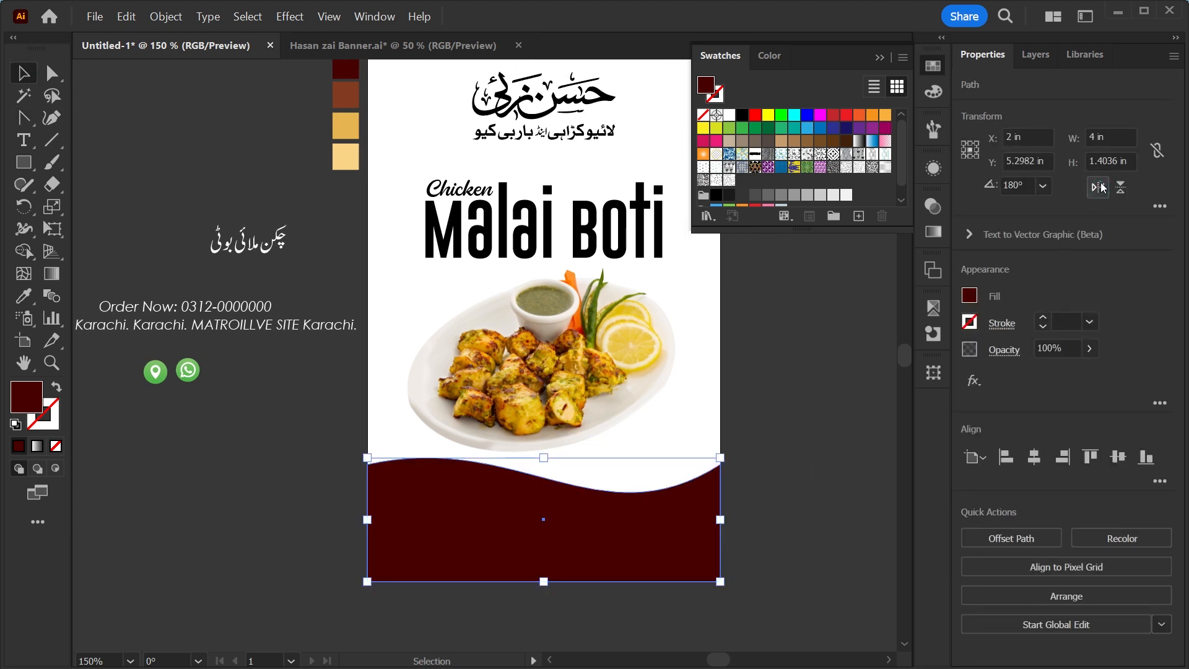
{"action": "left_click", "coordinate": [1099, 186]}
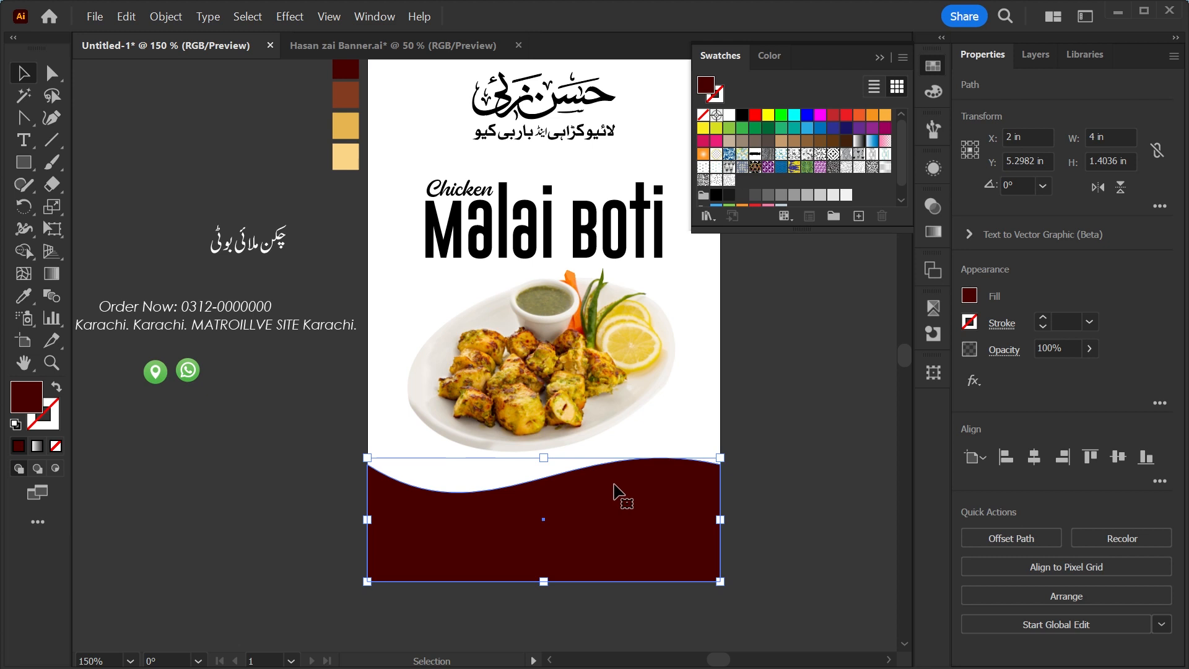
Fill the wave shape with white using the Eyedropper on the white swatch.
{"action": "left_click", "coordinate": [803, 424]}
{"action": "left_click_drag", "start_coordinate": [803, 428], "coordinate": [797, 463]}
{"action": "left_click", "coordinate": [642, 571]}
{"action": "key", "text": "i"}
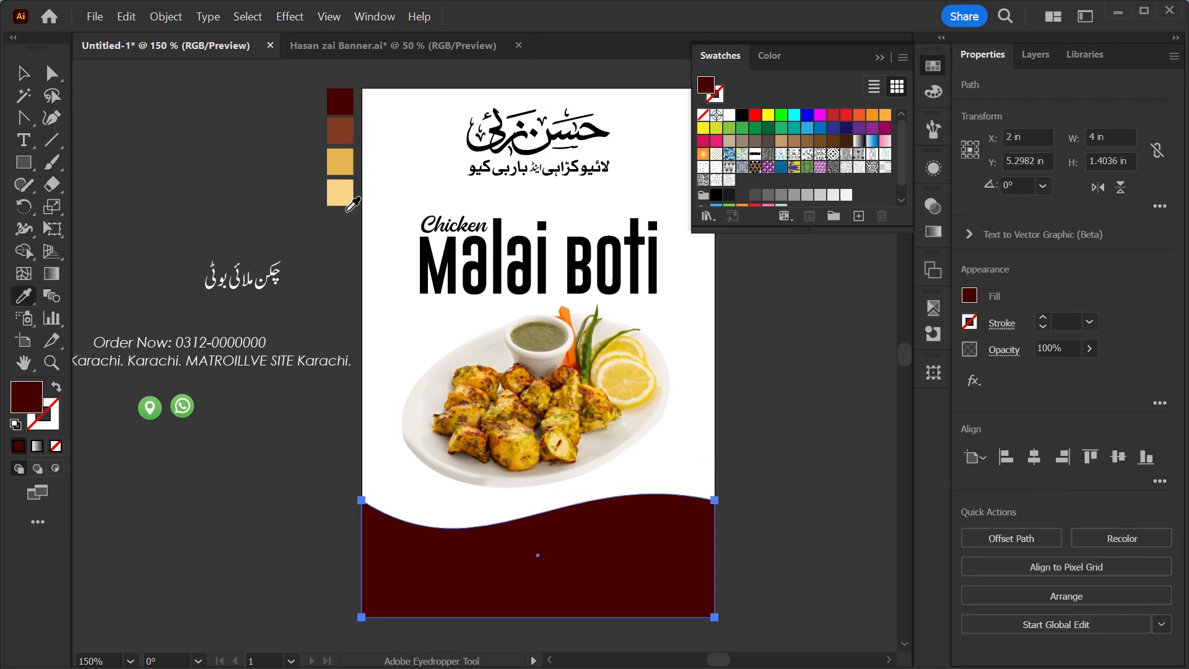
{"action": "left_click", "coordinate": [728, 116]}
{"action": "key", "text": "v"}
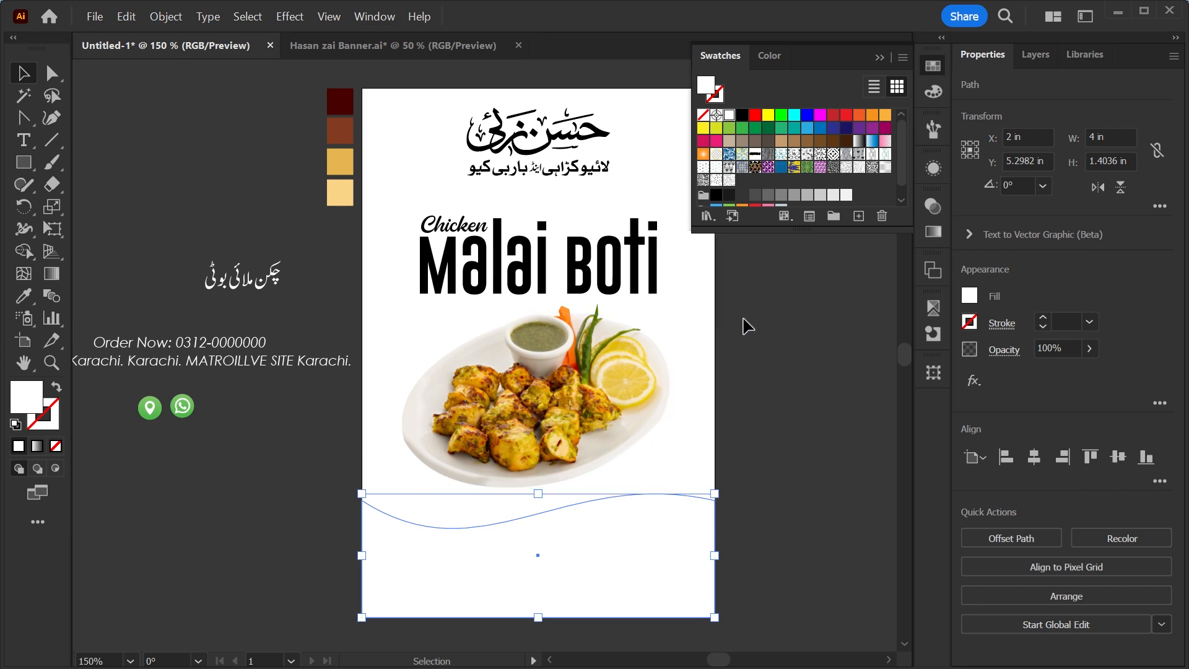
Fill the full-artboard background rectangle with the brown sampled colour.
{"action": "left_click", "coordinate": [700, 343]}
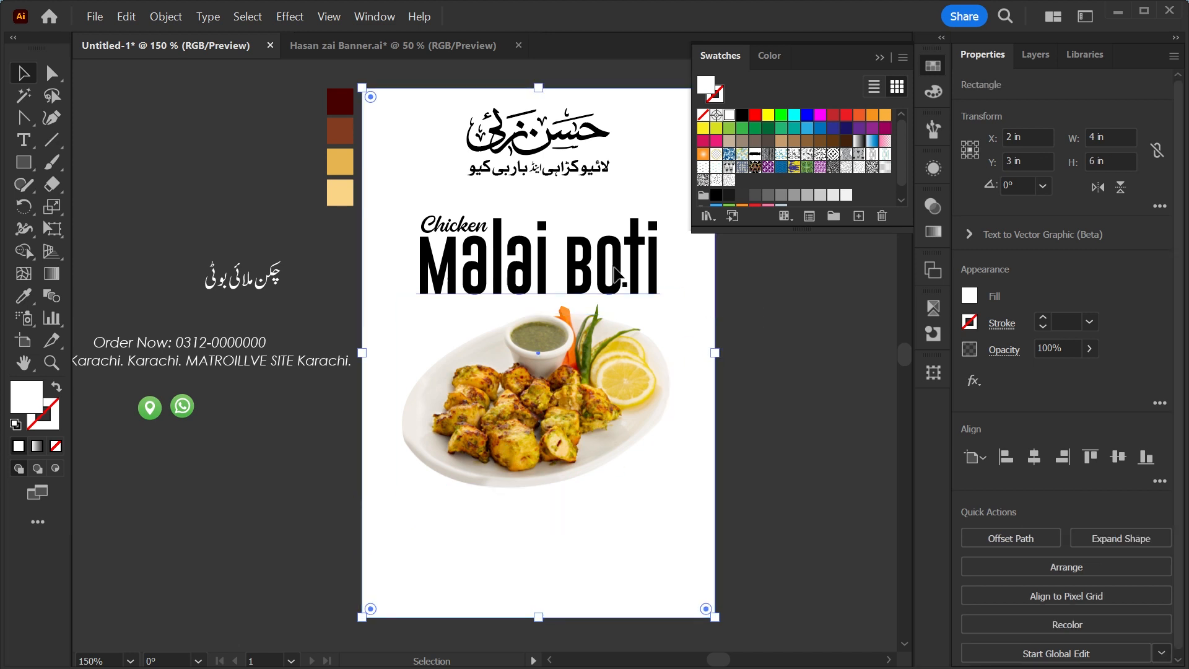
{"action": "key", "text": "i"}
{"action": "left_click", "coordinate": [337, 132]}
{"action": "key", "text": "v"}
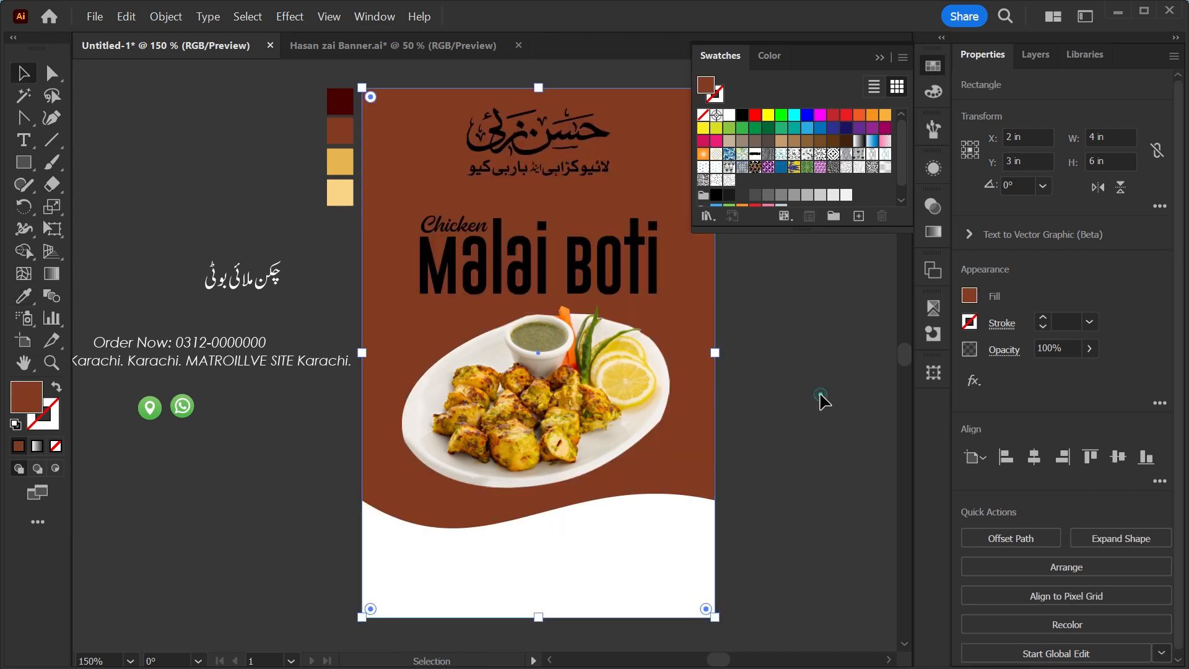
Apply a radial gradient fill to the background rectangle.
{"action": "left_click", "coordinate": [820, 400]}
{"action": "key", "text": "ctrl+minus"}
{"action": "key", "text": "z"}
{"action": "left_click_drag", "start_coordinate": [550, 241], "coordinate": [541, 303]}
{"action": "key", "text": "v"}
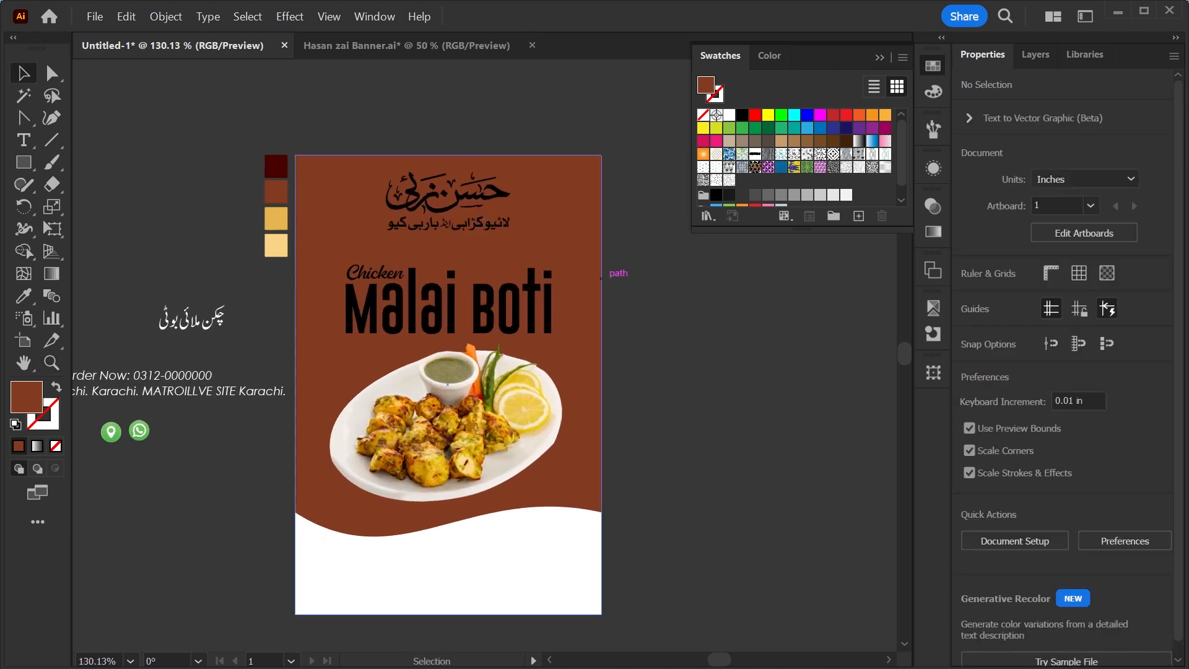
{"action": "key", "text": "period"}
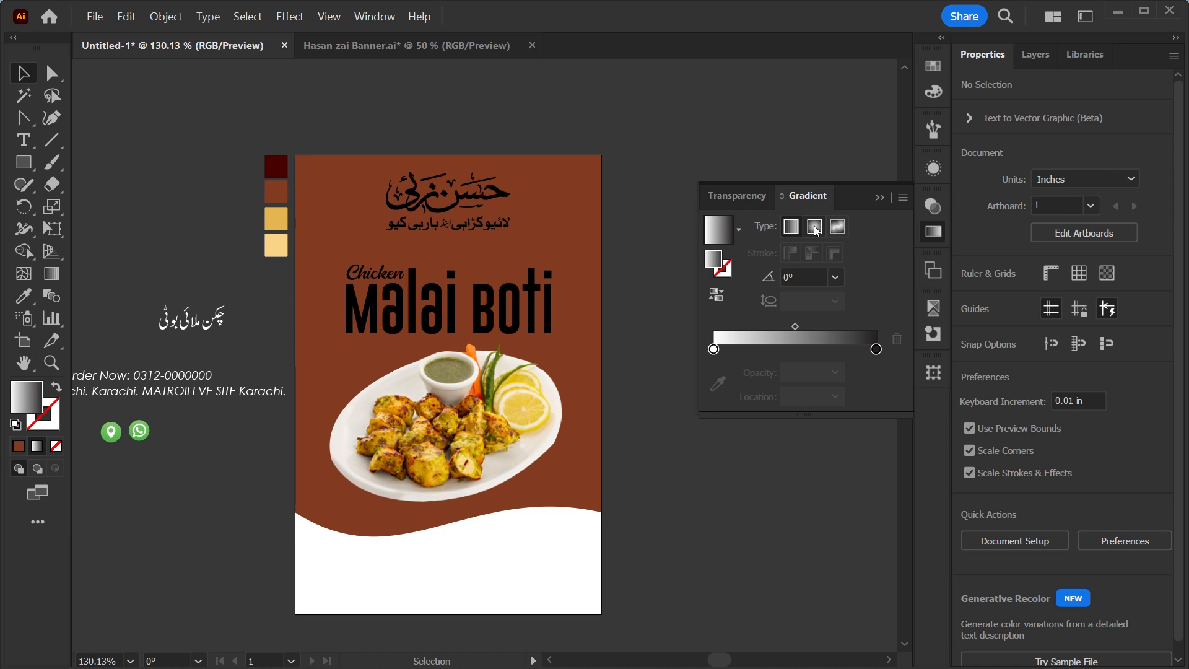
{"action": "left_click", "coordinate": [815, 227]}
{"action": "left_click", "coordinate": [551, 223]}
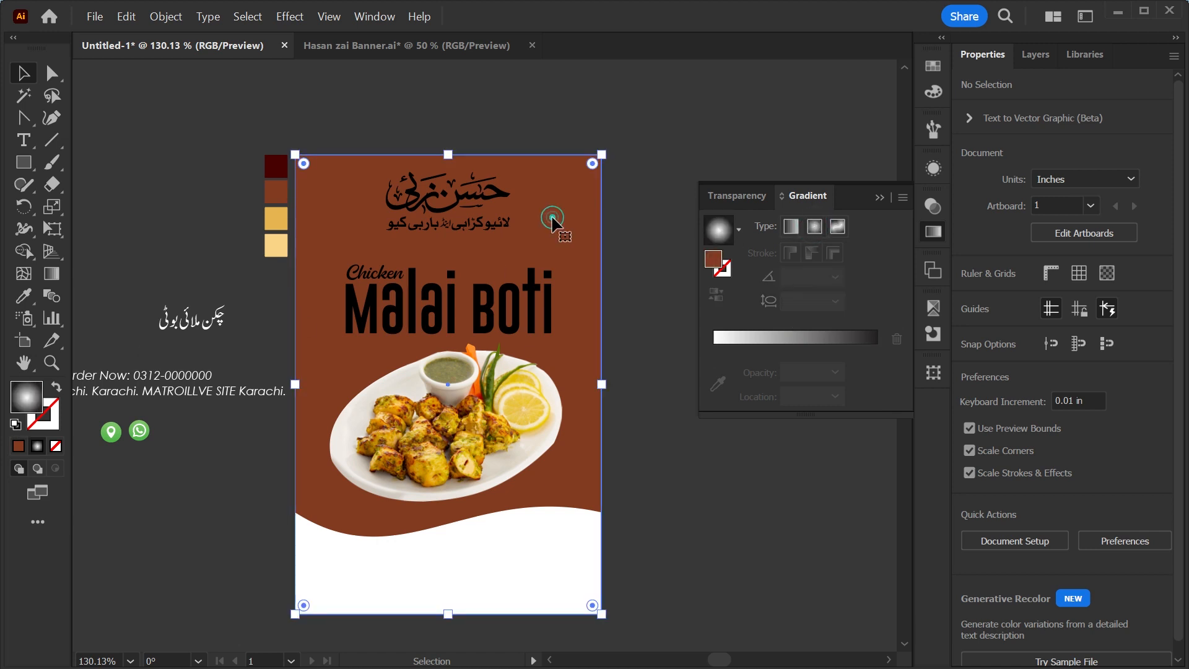
{"action": "left_click", "coordinate": [815, 227]}
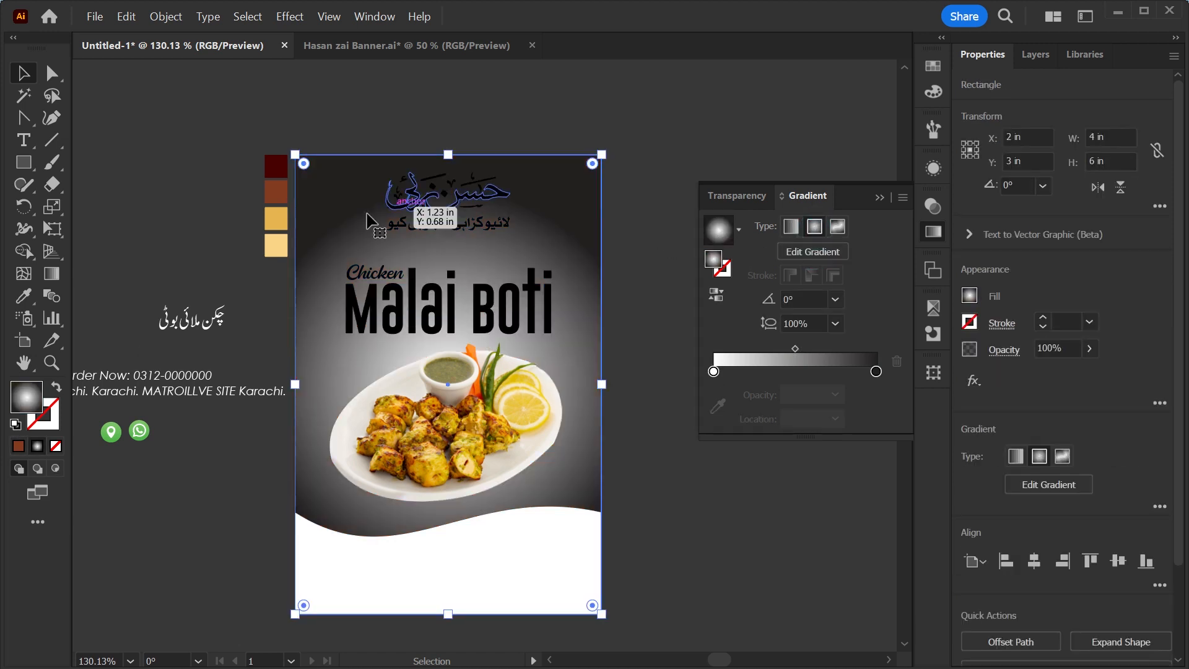
Set the gradient's stops to the brown and the dark maroon sampled colours.
{"action": "left_click", "coordinate": [714, 372]}
{"action": "left_click", "coordinate": [717, 405]}
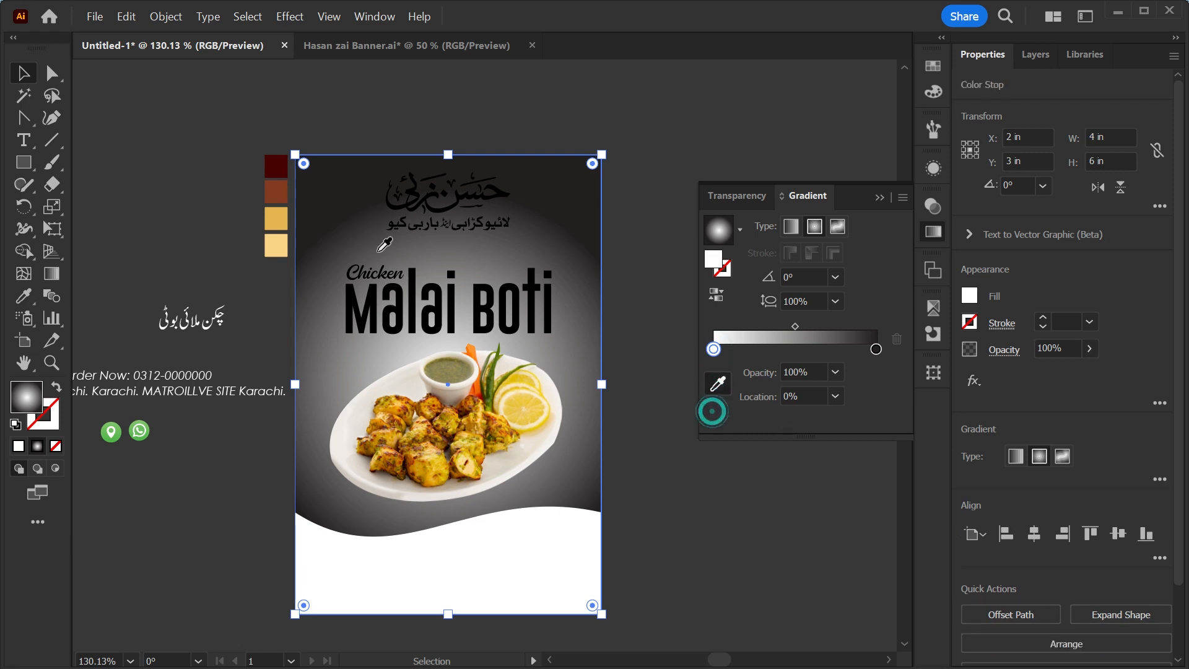
{"action": "left_click", "coordinate": [275, 194]}
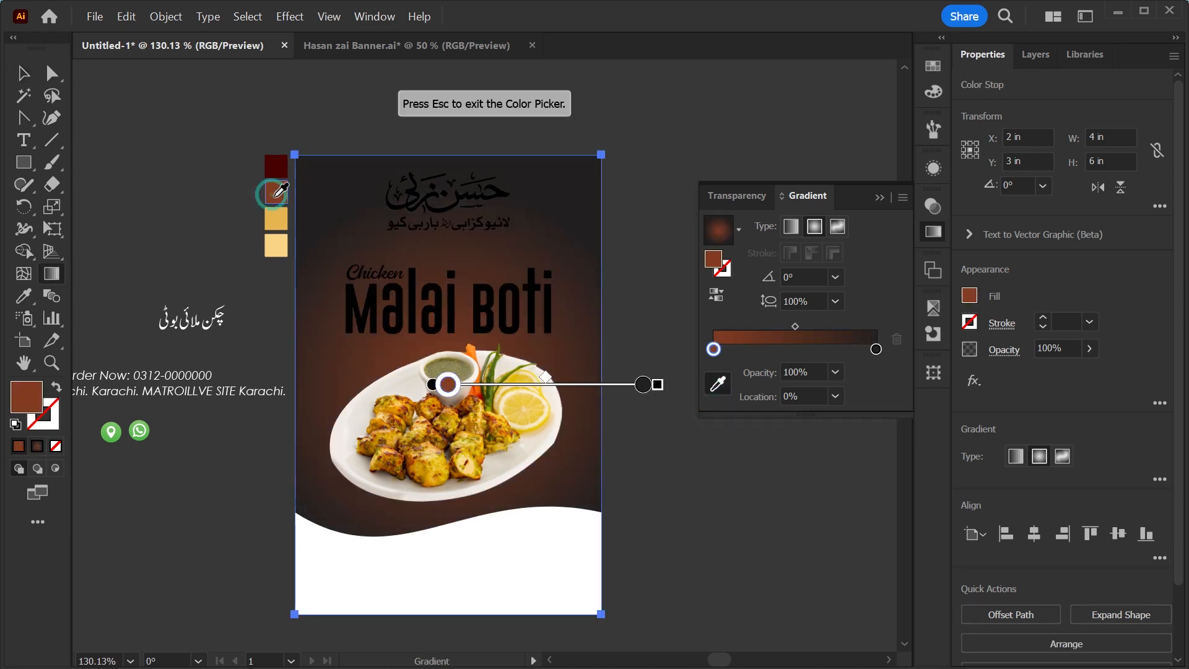
{"action": "left_click", "coordinate": [876, 349]}
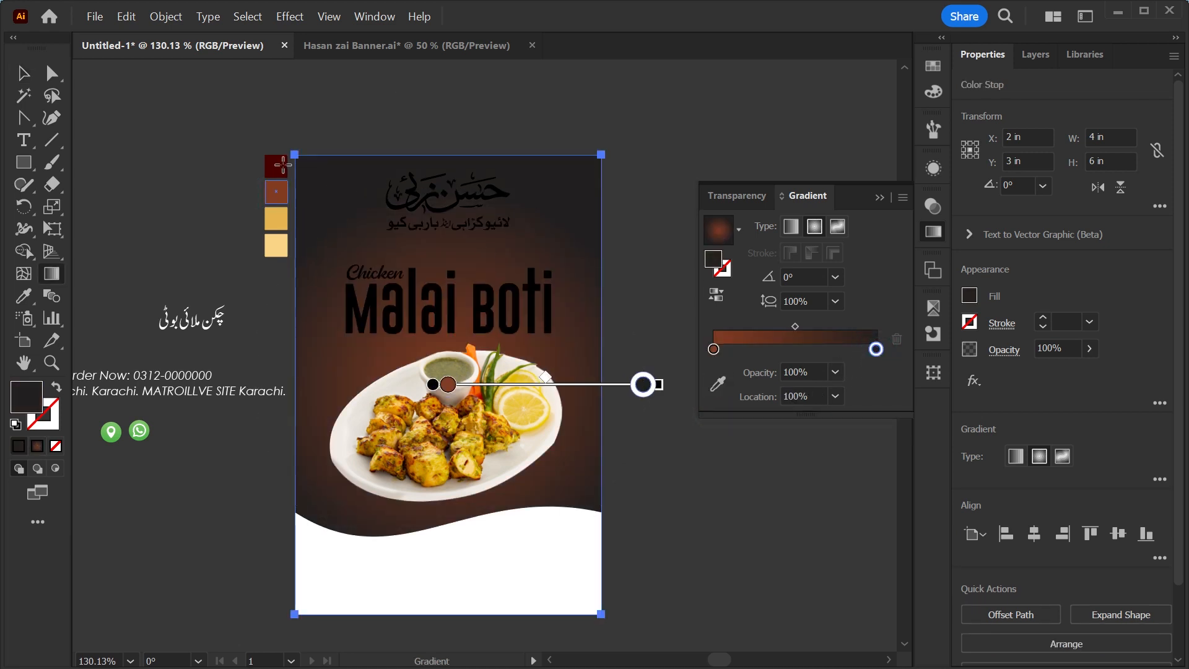
{"action": "left_click", "coordinate": [718, 384]}
{"action": "left_click", "coordinate": [276, 166]}
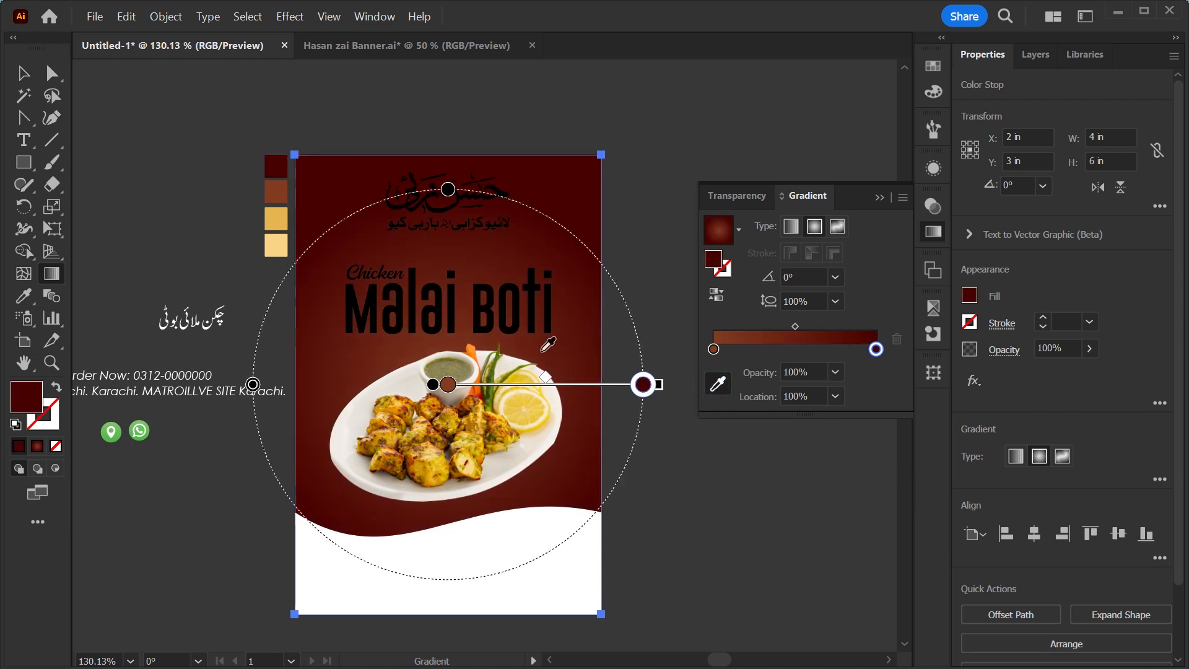
Turn the radial gradient to 90° and reposition its centre and stops over the artboard.
{"action": "left_click_drag", "start_coordinate": [554, 387], "coordinate": [563, 335]}
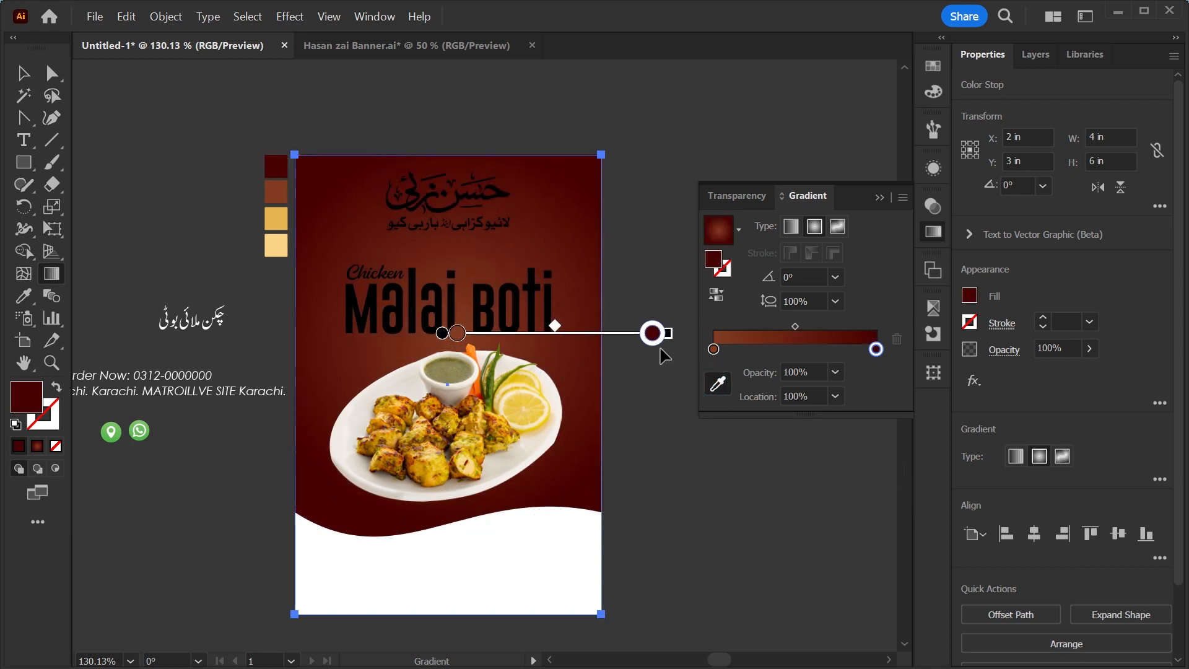
{"action": "mouse_move", "coordinate": [668, 338]}
{"action": "left_mouse_down"}
{"action": "mouse_move", "coordinate": [690, 341]}
{"action": "mouse_move", "coordinate": [642, 335]}
{"action": "left_mouse_up"}
{"action": "left_click_drag", "start_coordinate": [442, 415], "coordinate": [457, 116]}
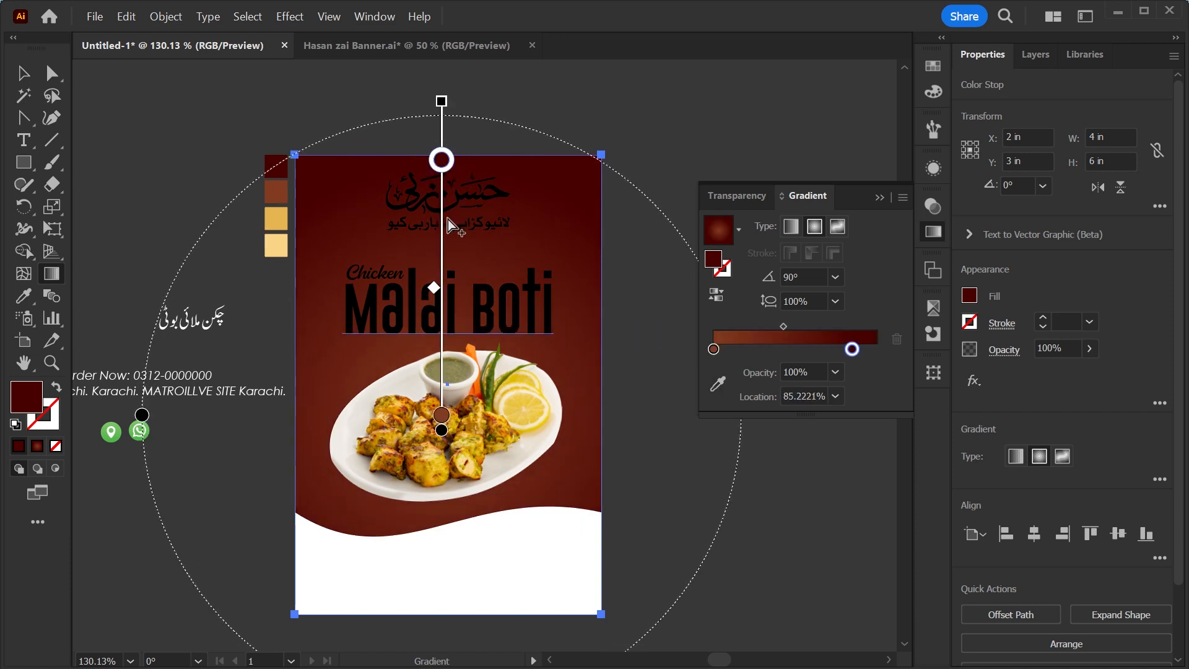
{"action": "left_click_drag", "start_coordinate": [442, 221], "coordinate": [440, 234]}
{"action": "left_click_drag", "start_coordinate": [440, 179], "coordinate": [440, 195]}
{"action": "left_click_drag", "start_coordinate": [431, 309], "coordinate": [432, 334]}
{"action": "key", "text": "v"}
{"action": "left_click", "coordinate": [753, 514]}
{"action": "scroll", "coordinate": [755, 515], "scroll_direction": "left", "scroll_amount": 1}
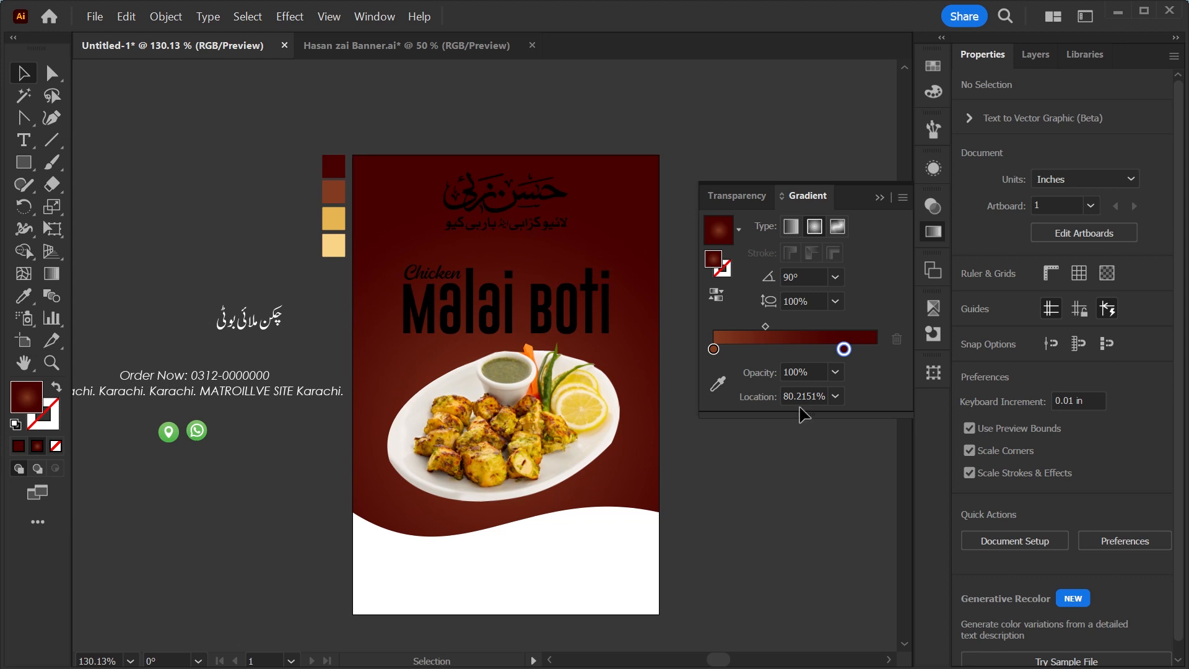
{"action": "left_click", "coordinate": [879, 197]}
Shift the heading, dish photo and wave shape slightly upward on the artboard.
{"action": "key", "text": "ctrl+minus"}
{"action": "key", "text": "ctrl+minus"}
{"action": "key", "text": "ctrl+0"}
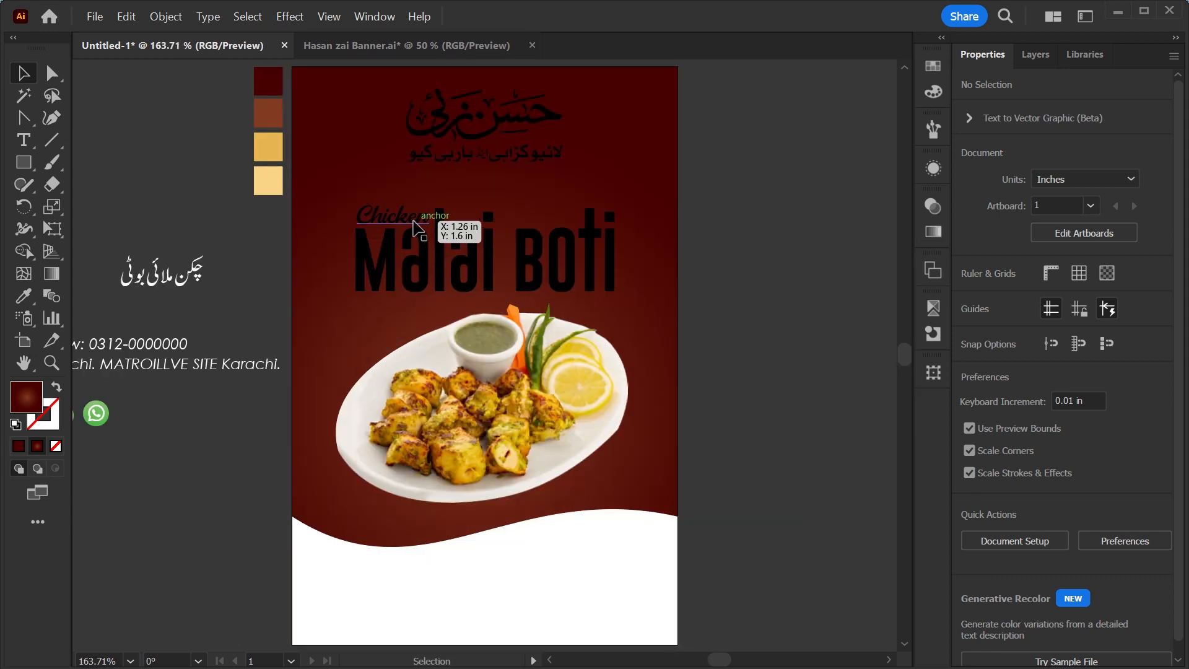
{"action": "left_click", "coordinate": [432, 258]}
{"action": "left_click_drag", "start_coordinate": [433, 265], "coordinate": [432, 247]}
{"action": "left_click_drag", "start_coordinate": [518, 436], "coordinate": [518, 418]}
{"action": "left_click", "coordinate": [721, 297]}
{"action": "key", "text": "space"}
{"action": "left_click_drag", "start_coordinate": [738, 340], "coordinate": [756, 319]}
{"action": "left_click_drag", "start_coordinate": [557, 563], "coordinate": [557, 547]}
Align the wave's two bottom anchor points to the artboard's bottom edge.
{"action": "key", "text": "a"}
{"action": "left_click", "coordinate": [309, 608]}
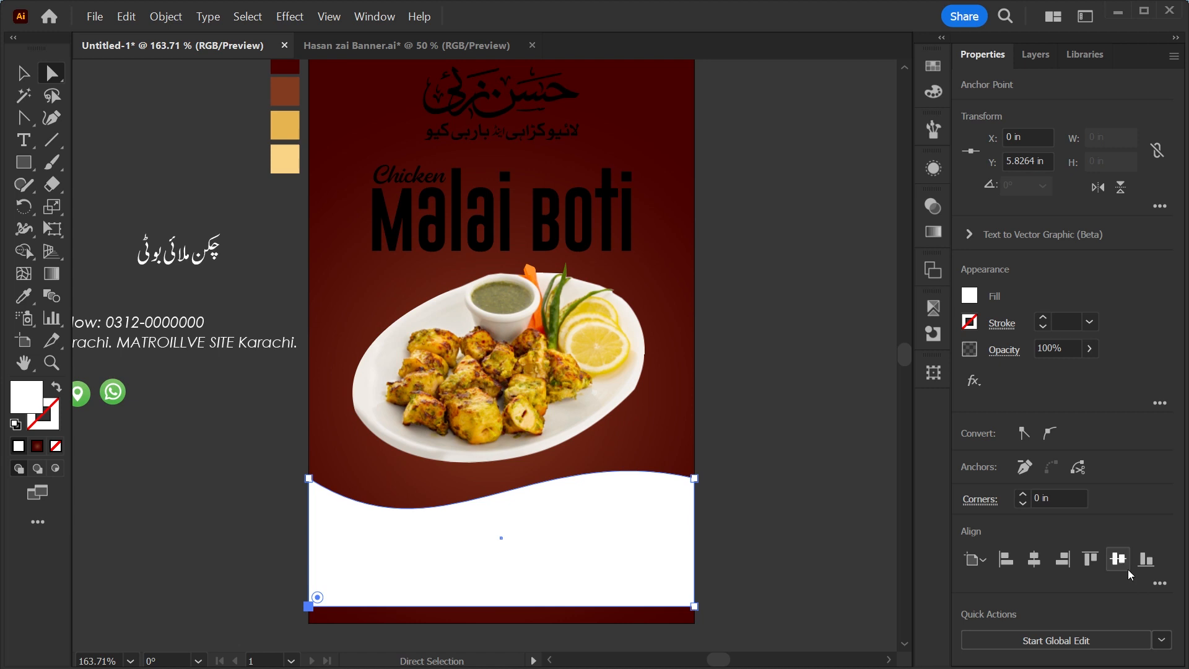
{"action": "left_click", "coordinate": [1146, 559]}
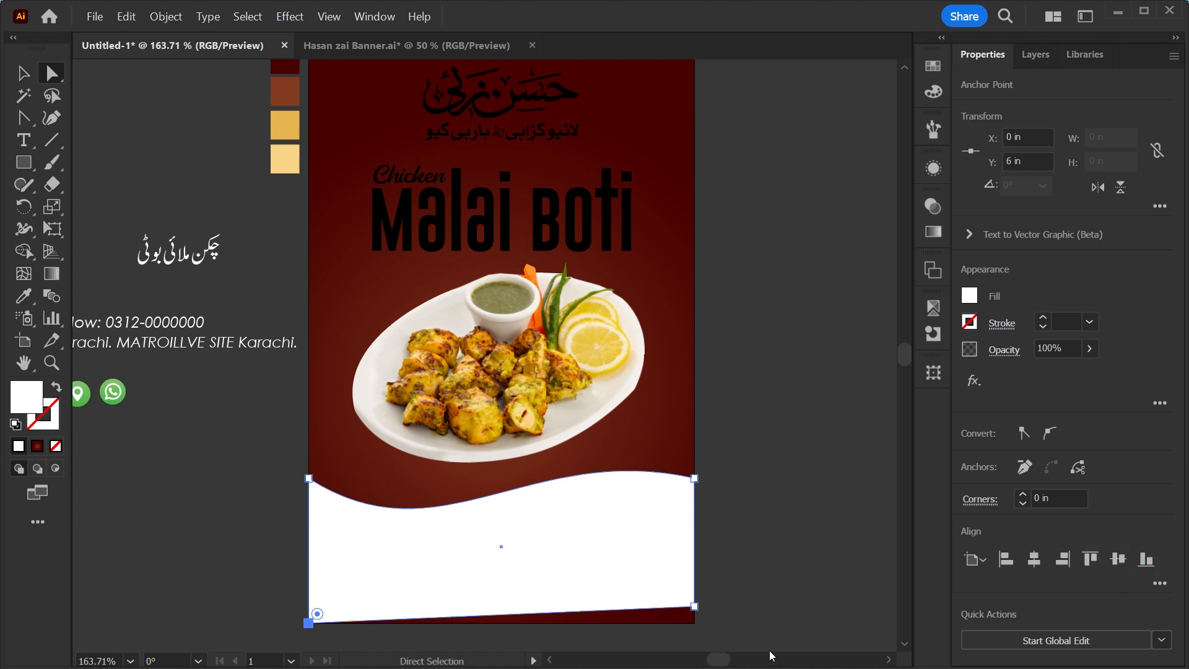
{"action": "left_click", "coordinate": [694, 606]}
{"action": "left_click", "coordinate": [1147, 559]}
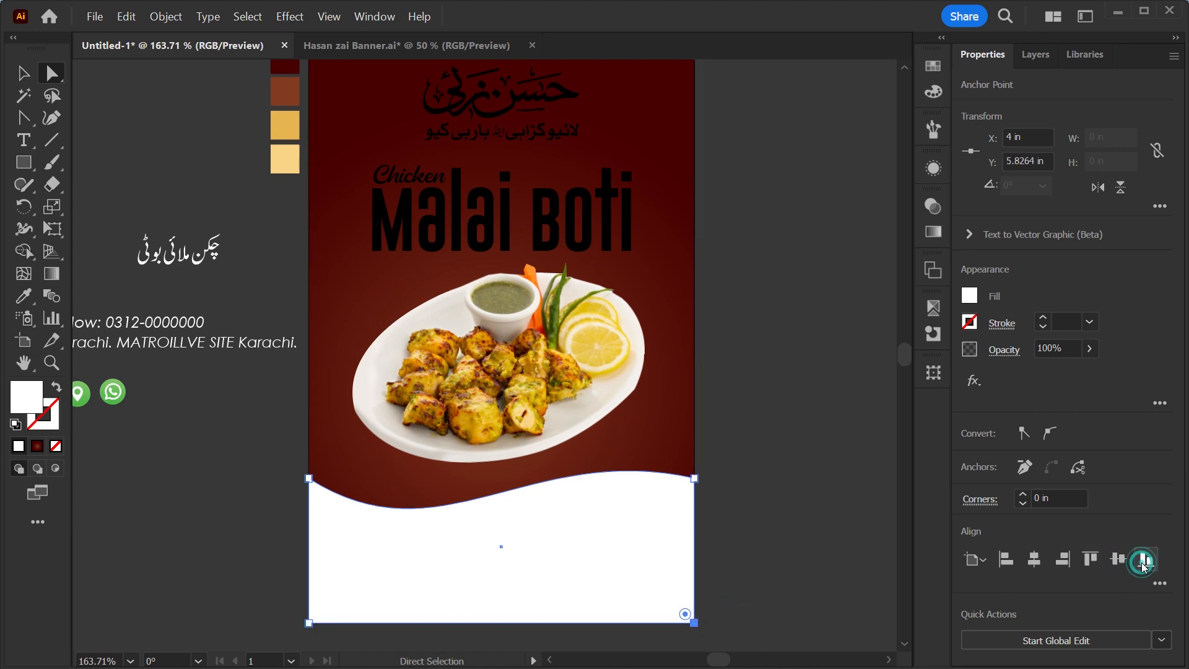
Duplicate the wave shape and place the copy beside the artboard.
{"action": "left_click", "coordinate": [24, 79]}
{"action": "left_click", "coordinate": [811, 310]}
{"action": "left_click_drag", "start_coordinate": [813, 308], "coordinate": [796, 332]}
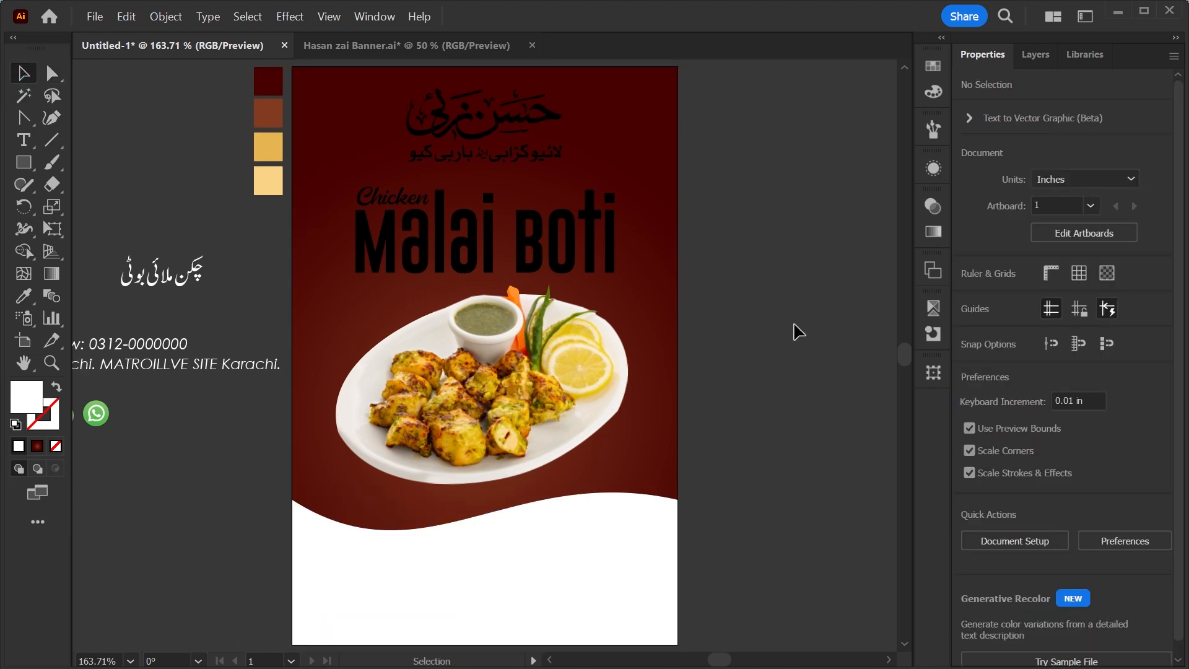
{"action": "left_click_drag", "start_coordinate": [729, 505], "coordinate": [676, 489]}
{"action": "left_click_drag", "start_coordinate": [377, 571], "coordinate": [620, 425]}
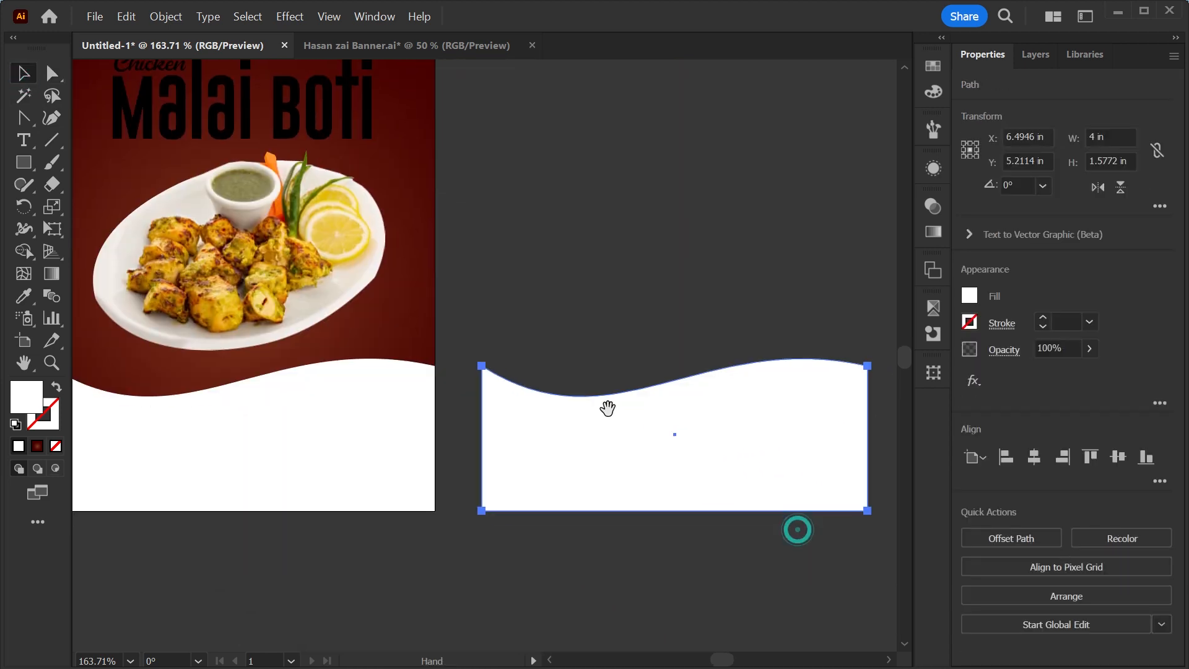
Delete the copy's lower anchors, leaving only its wavy top curve.
{"action": "left_click", "coordinate": [51, 74]}
{"action": "left_click_drag", "start_coordinate": [454, 464], "coordinate": [898, 599]}
{"action": "key", "text": "Delete"}
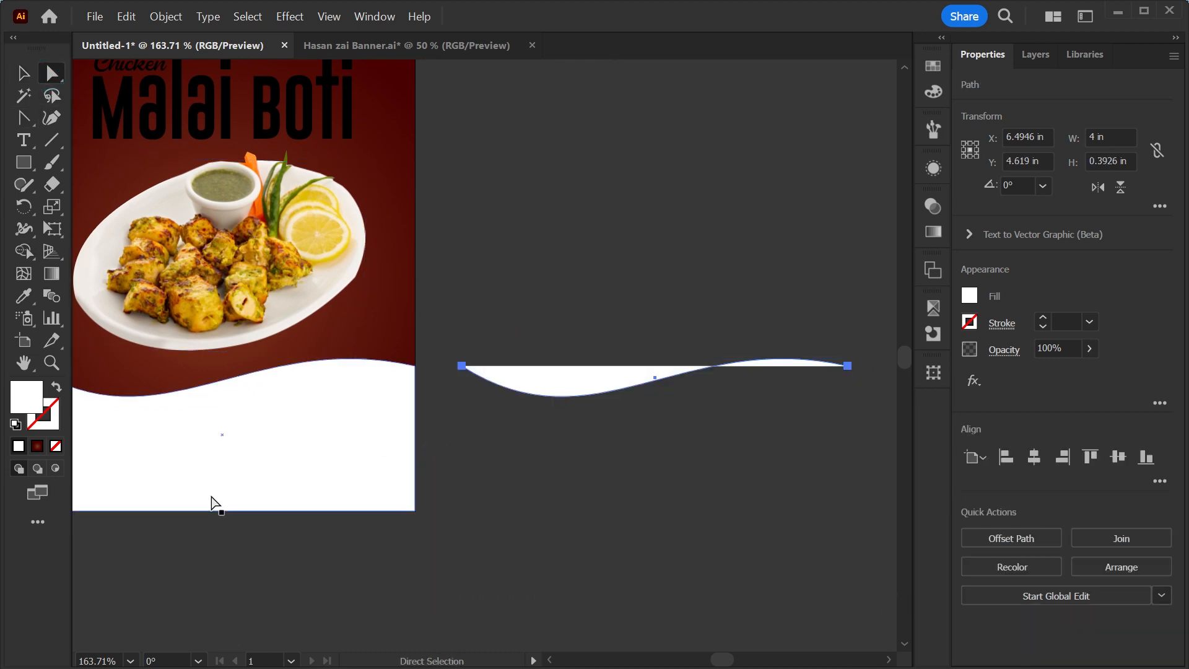
Give the curve no fill and a black 1 pt stroke.
{"action": "left_click", "coordinate": [56, 389]}
{"action": "key", "text": "z"}
{"action": "mouse_move", "coordinate": [690, 329]}
{"action": "left_mouse_down"}
{"action": "mouse_move", "coordinate": [793, 474]}
{"action": "mouse_move", "coordinate": [631, 470]}
{"action": "left_mouse_up"}
{"action": "key", "text": "v"}
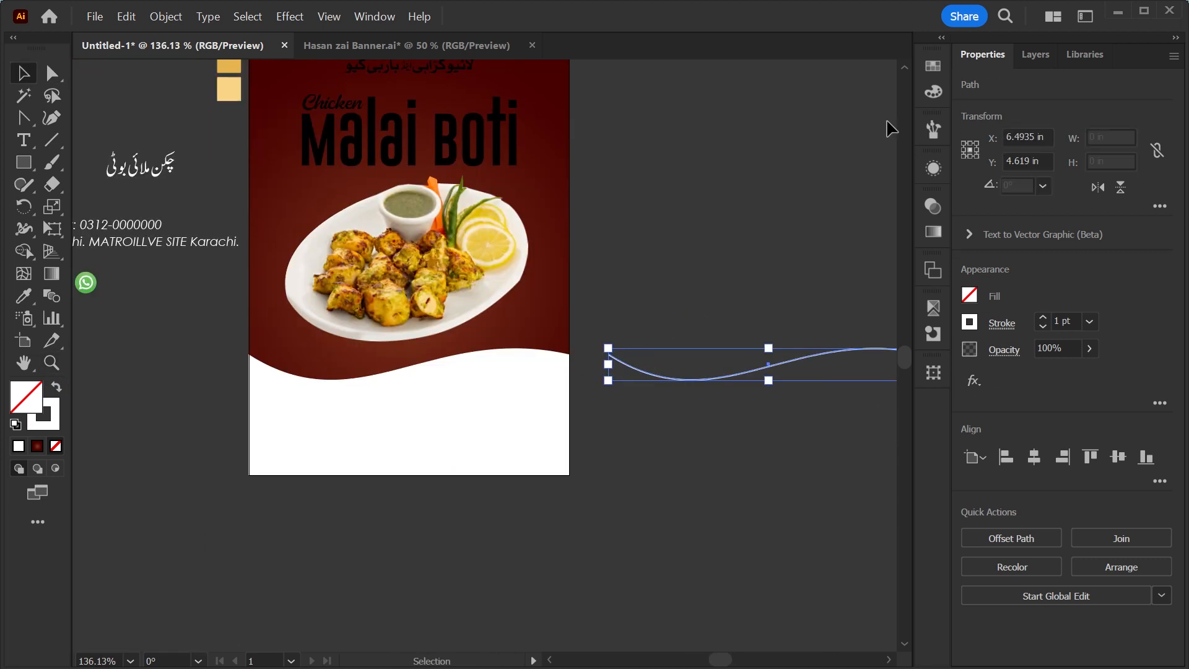
{"action": "left_click", "coordinate": [934, 69]}
{"action": "left_click", "coordinate": [719, 98]}
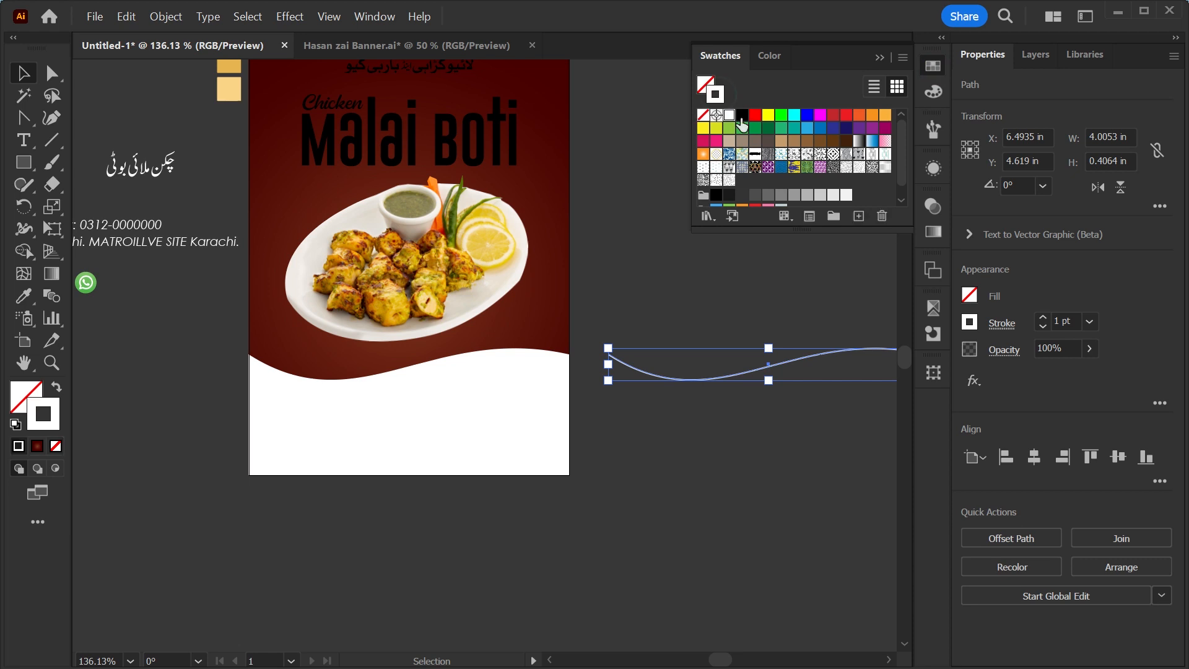
{"action": "left_click", "coordinate": [742, 115]}
Move the curve onto the wave's top edge on the artboard.
{"action": "left_click_drag", "start_coordinate": [647, 382], "coordinate": [279, 382]}
{"action": "key", "text": "z"}
{"action": "left_click_drag", "start_coordinate": [431, 361], "coordinate": [501, 429]}
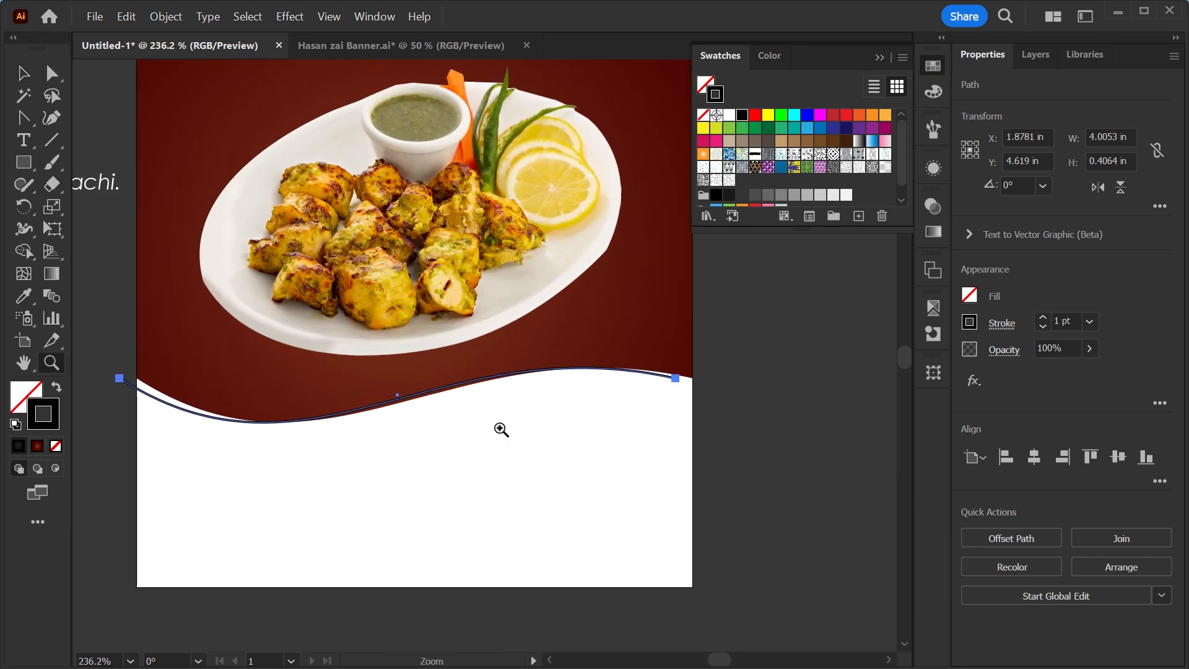
Stretch the curve to about 4.15 in wide so it overhangs both artboard edges.
{"action": "key", "text": "F2"}
{"action": "key", "text": "a"}
{"action": "key", "text": "v"}
{"action": "left_click_drag", "start_coordinate": [694, 396], "coordinate": [705, 398]}
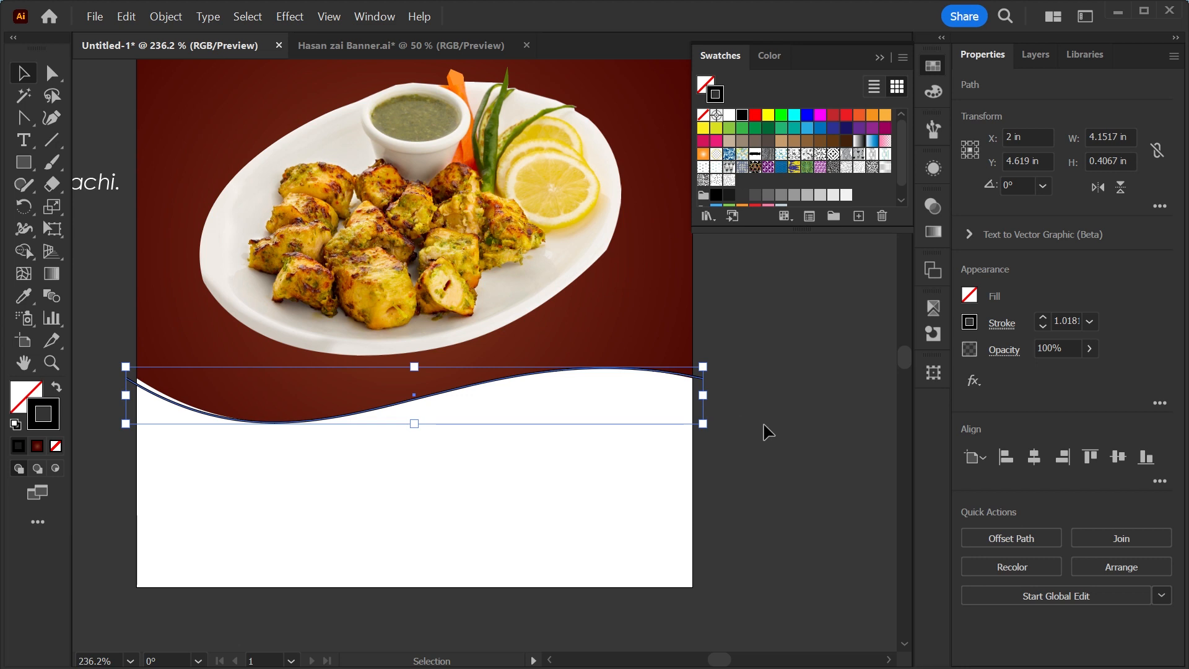
Raise the curve's left end point slightly above the wave's edge.
{"action": "left_click", "coordinate": [763, 426]}
{"action": "key", "text": "z"}
{"action": "left_click_drag", "start_coordinate": [618, 393], "coordinate": [740, 436]}
{"action": "key", "text": "v"}
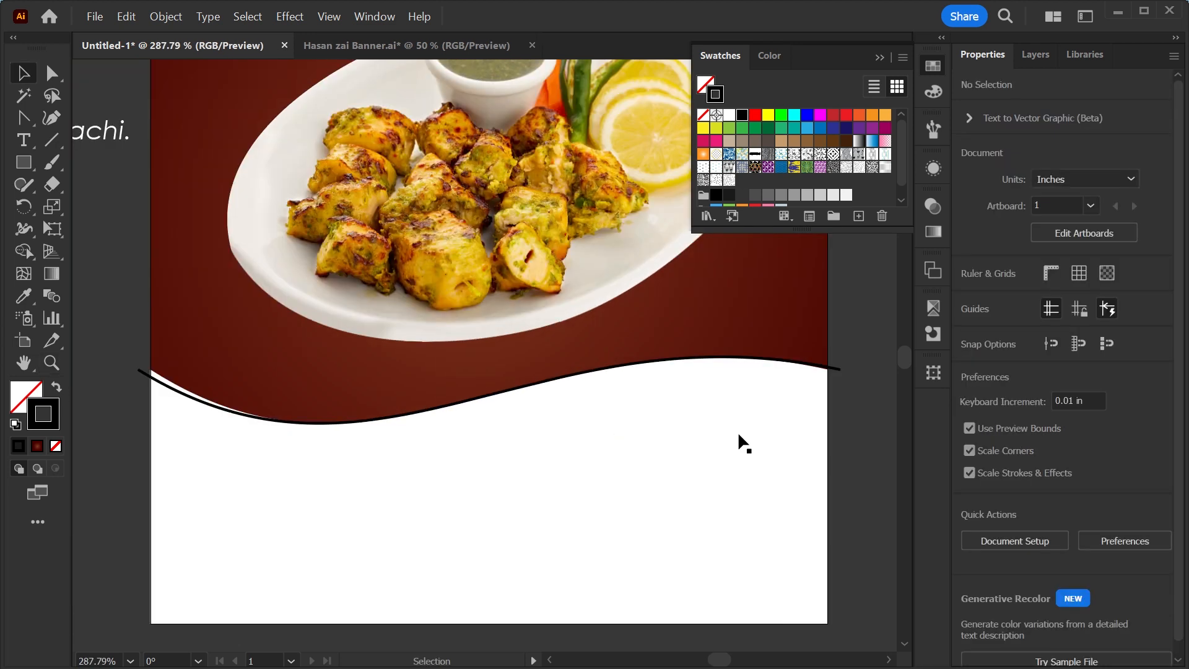
{"action": "left_click", "coordinate": [836, 373]}
{"action": "key", "text": "a"}
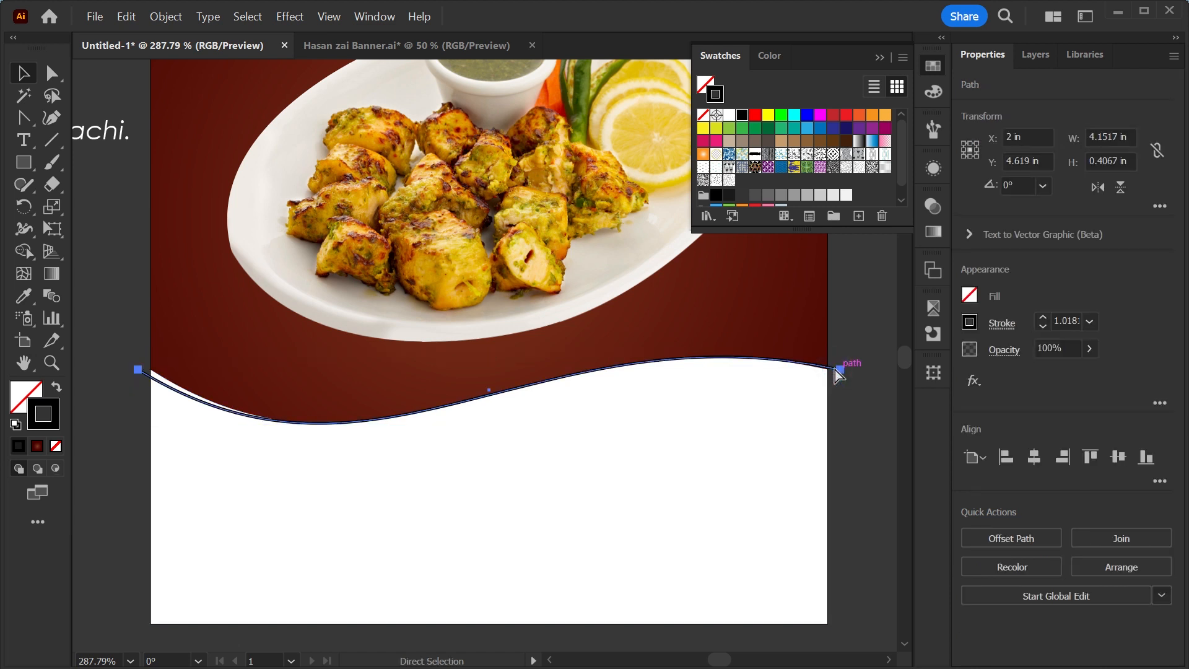
{"action": "key", "text": "v"}
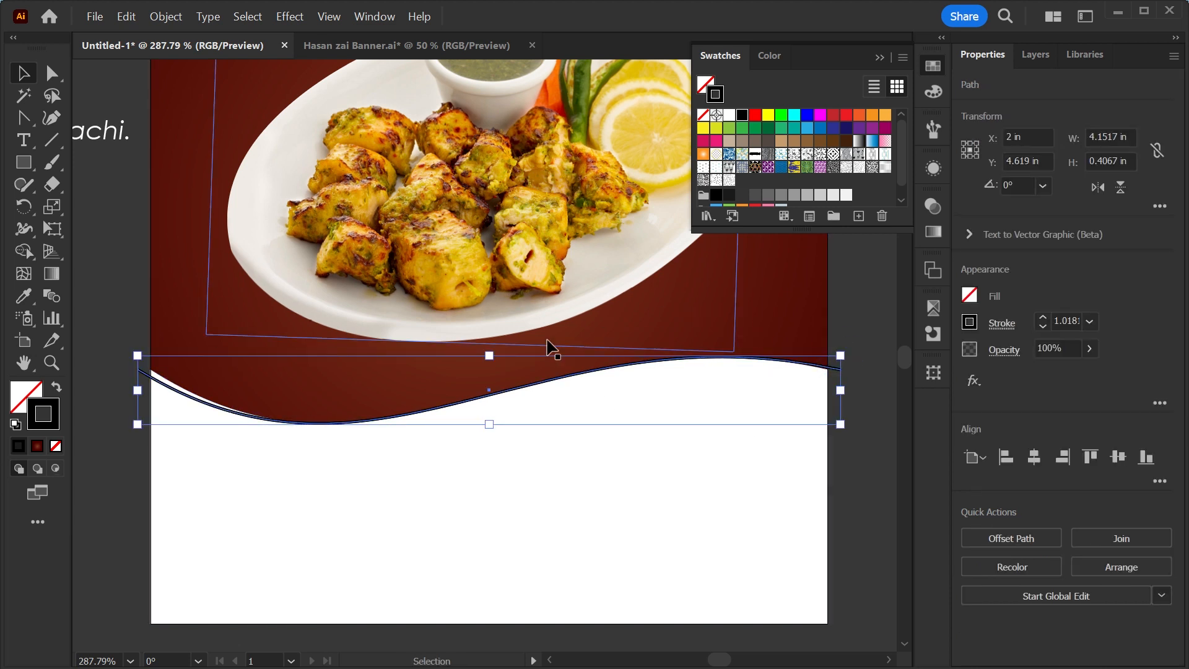
{"action": "key", "text": "z"}
{"action": "left_click_drag", "start_coordinate": [133, 333], "coordinate": [130, 328]}
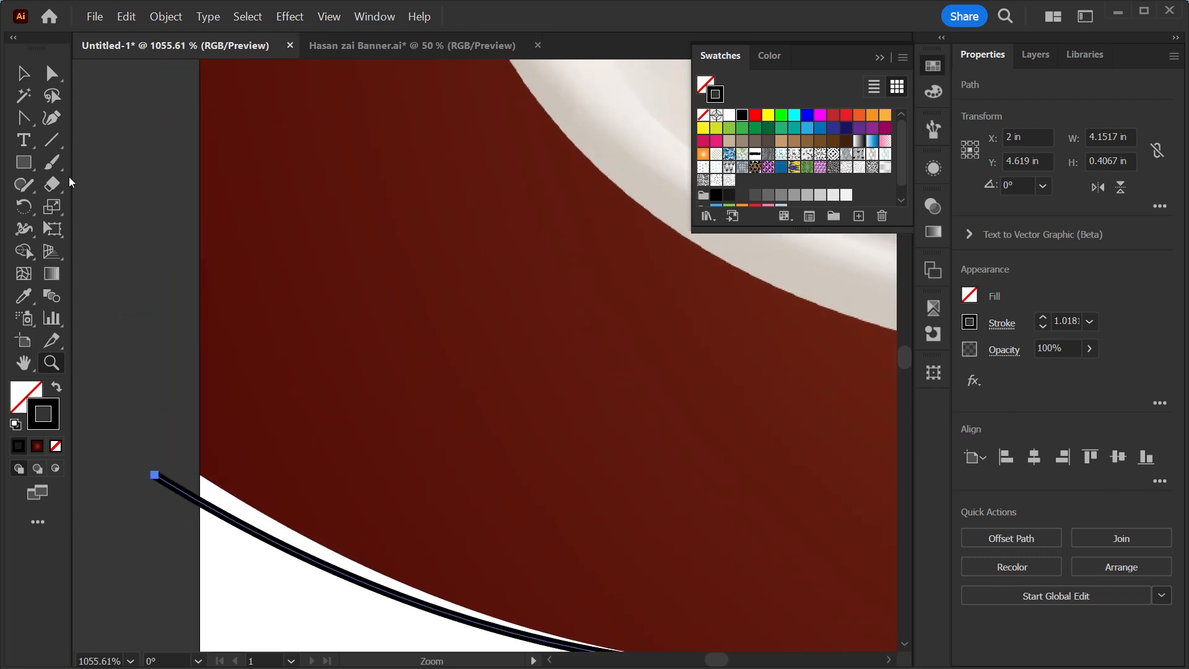
{"action": "left_click", "coordinate": [50, 74]}
{"action": "left_click_drag", "start_coordinate": [154, 475], "coordinate": [156, 438]}
{"action": "left_click_drag", "start_coordinate": [155, 431], "coordinate": [154, 422]}
Raise the curve's right end point slightly above the wave's edge.
{"action": "key", "text": "ctrl+shift+a"}
{"action": "key", "text": "ctrl+0"}
{"action": "key", "text": "z"}
{"action": "left_click_drag", "start_coordinate": [427, 452], "coordinate": [538, 486]}
{"action": "key", "text": "space"}
{"action": "key", "text": "v"}
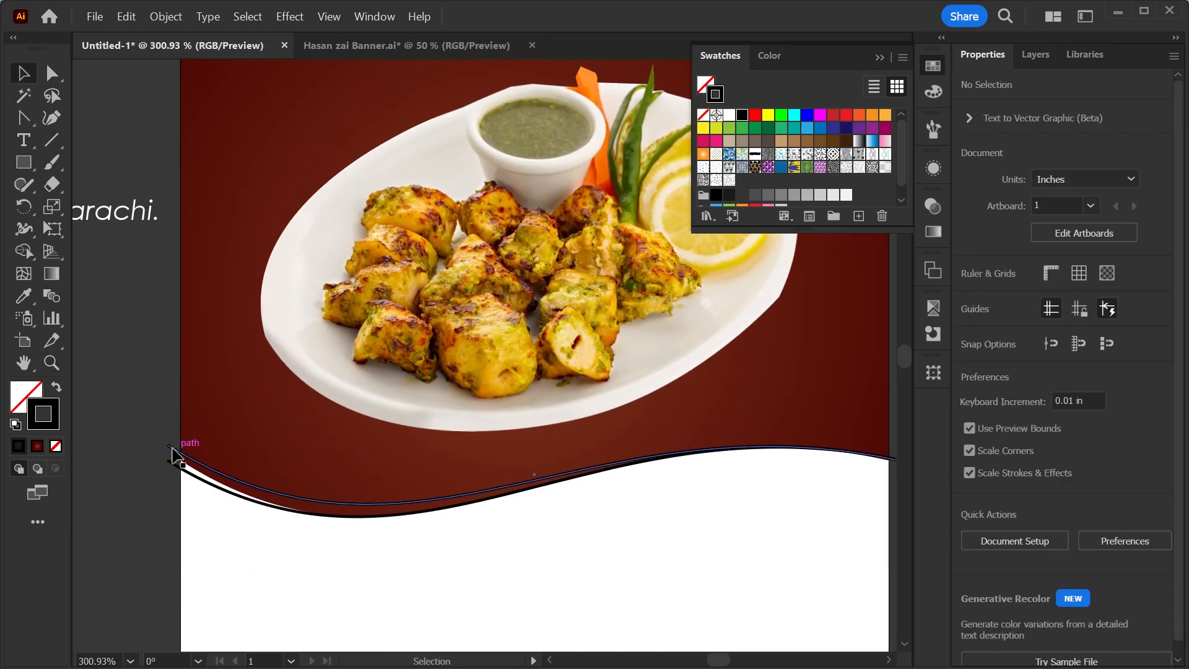
{"action": "left_click", "coordinate": [178, 452]}
{"action": "key", "text": "a"}
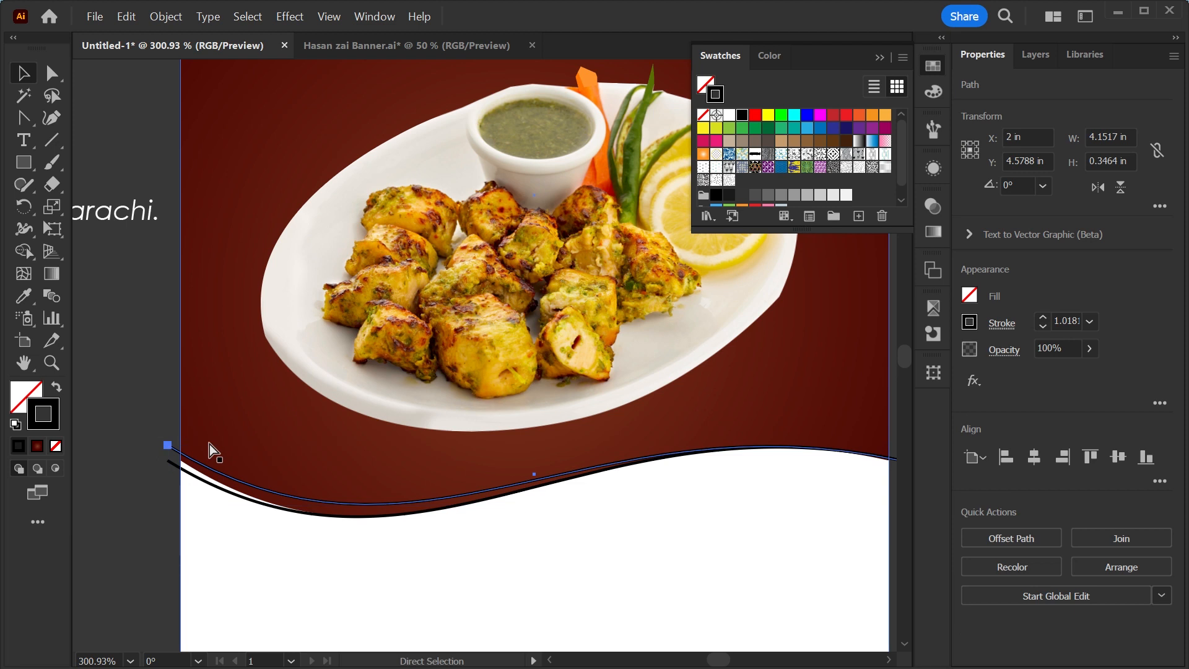
{"action": "key", "text": "space"}
{"action": "left_click_drag", "start_coordinate": [605, 520], "coordinate": [406, 464]}
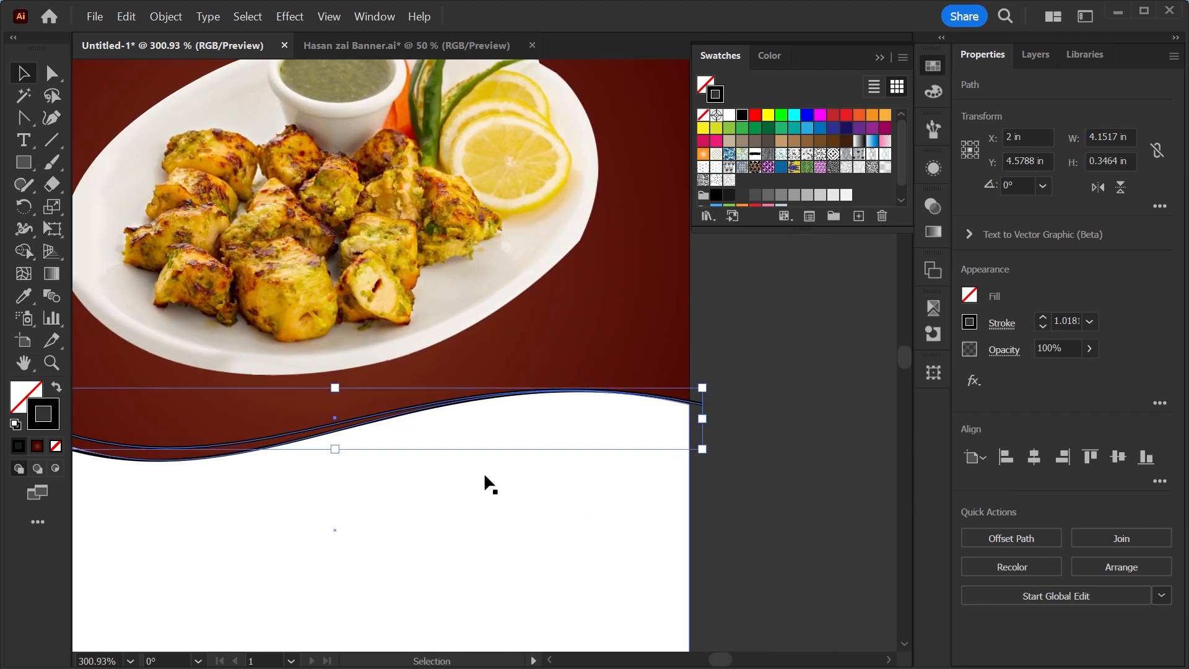
{"action": "key", "text": "a"}
{"action": "left_click", "coordinate": [703, 405]}
{"action": "left_click_drag", "start_coordinate": [702, 405], "coordinate": [702, 390]}
Select the wave and the curve, then use Shape Builder to fill the stripe between them with yellow.
{"action": "key", "text": "ctrl+0"}
{"action": "key", "text": "ctrl+space"}
{"action": "left_click_drag", "start_coordinate": [619, 470], "coordinate": [728, 462]}
{"action": "key", "text": "v"}
{"action": "left_click", "coordinate": [795, 439]}
{"action": "left_click_drag", "start_coordinate": [809, 352], "coordinate": [695, 481]}
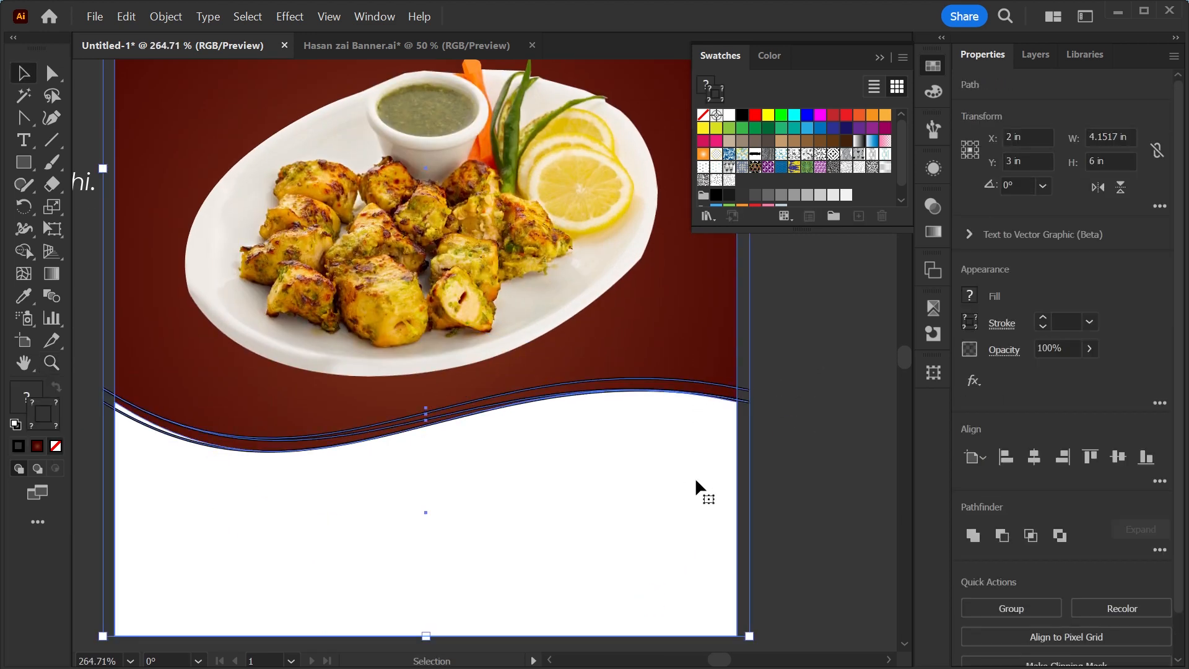
{"action": "left_click", "coordinate": [24, 253]}
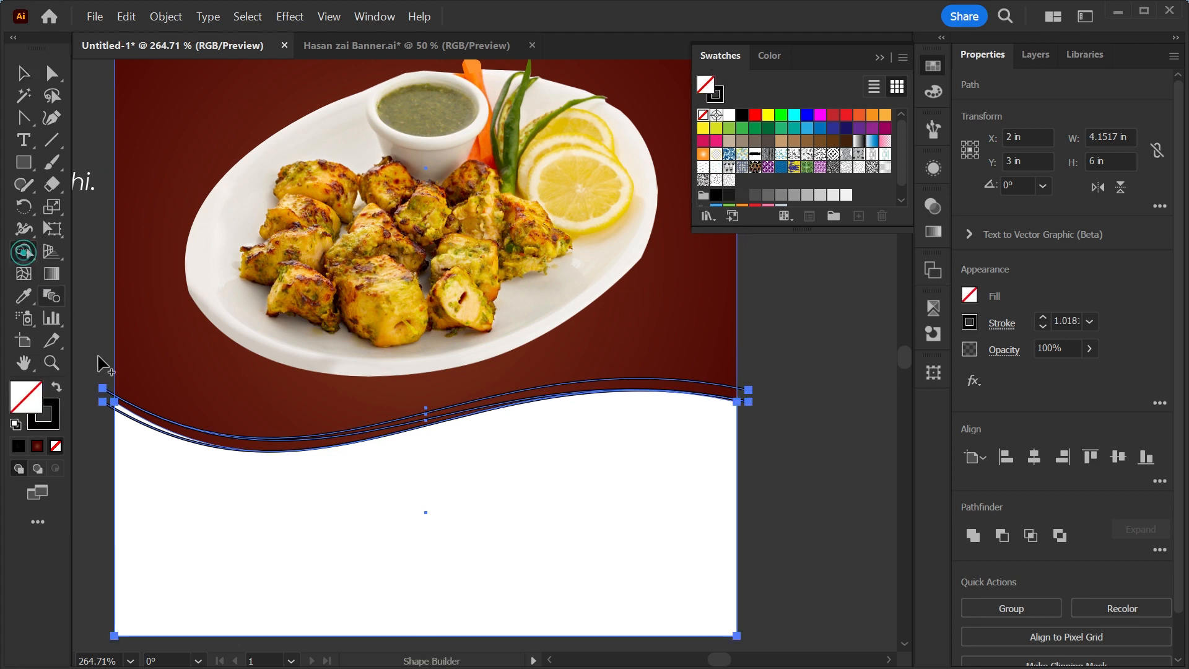
{"action": "left_click", "coordinate": [176, 437]}
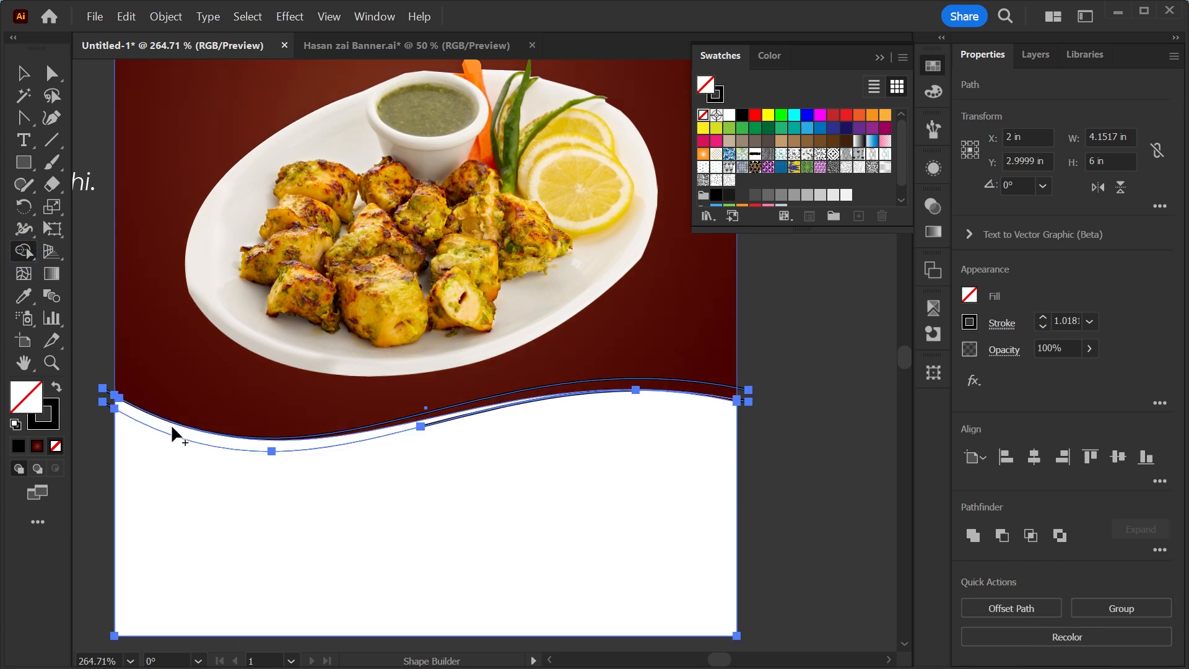
{"action": "left_click", "coordinate": [768, 115]}
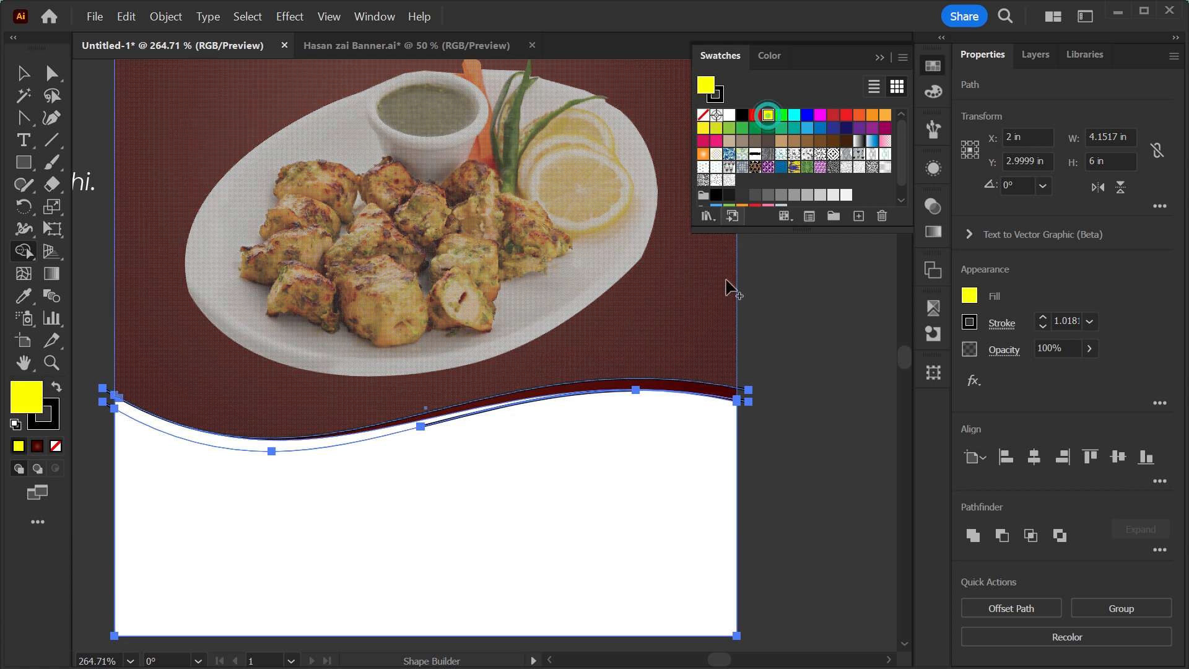
{"action": "left_click", "coordinate": [664, 391]}
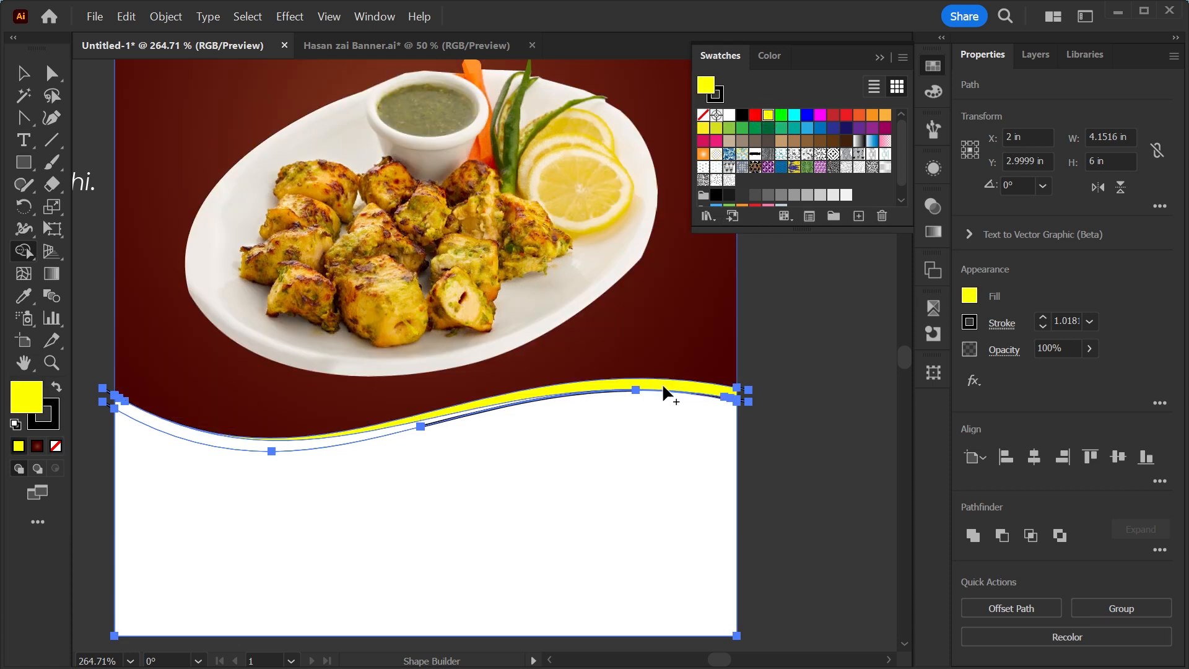
{"action": "left_click", "coordinate": [329, 447]}
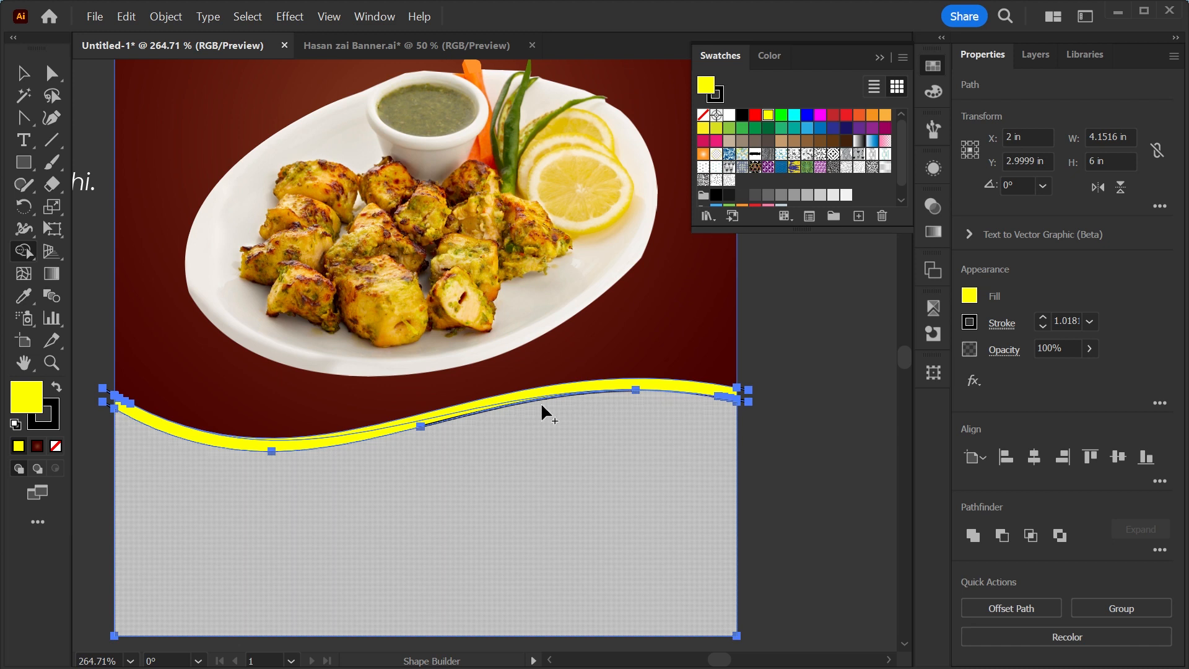
Select and cut the gradient background, wave and yellow stripe shapes from the artboard.
{"action": "key", "text": "v"}
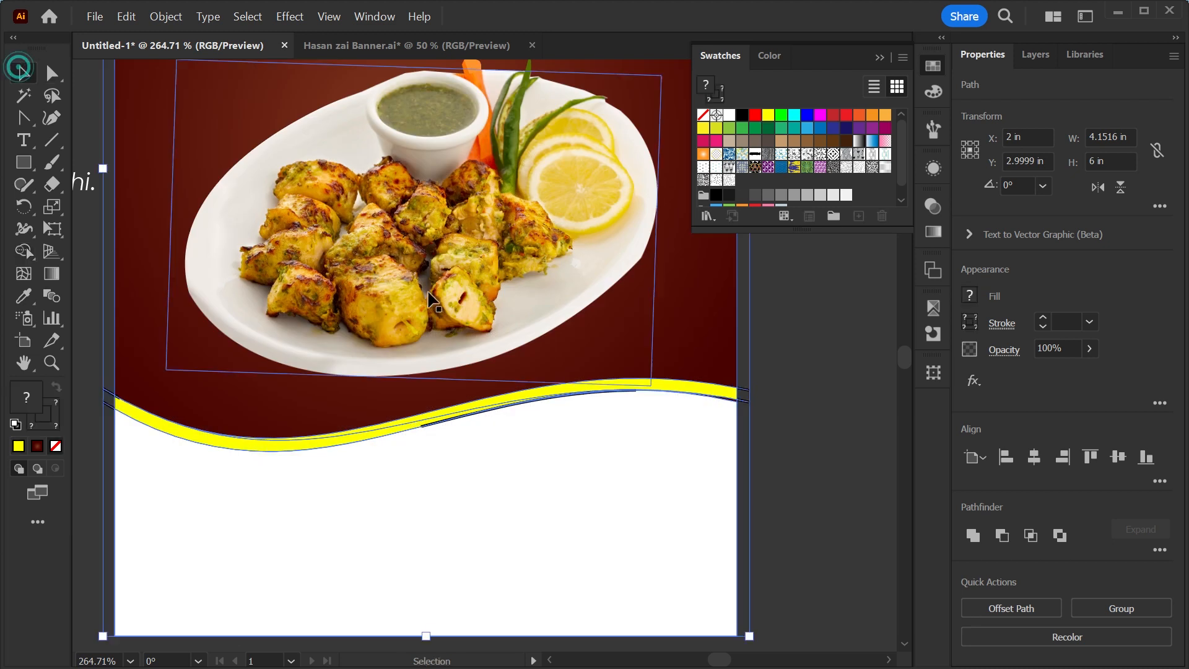
{"action": "left_click", "coordinate": [677, 396]}
{"action": "left_click", "coordinate": [273, 444], "text": "shift"}
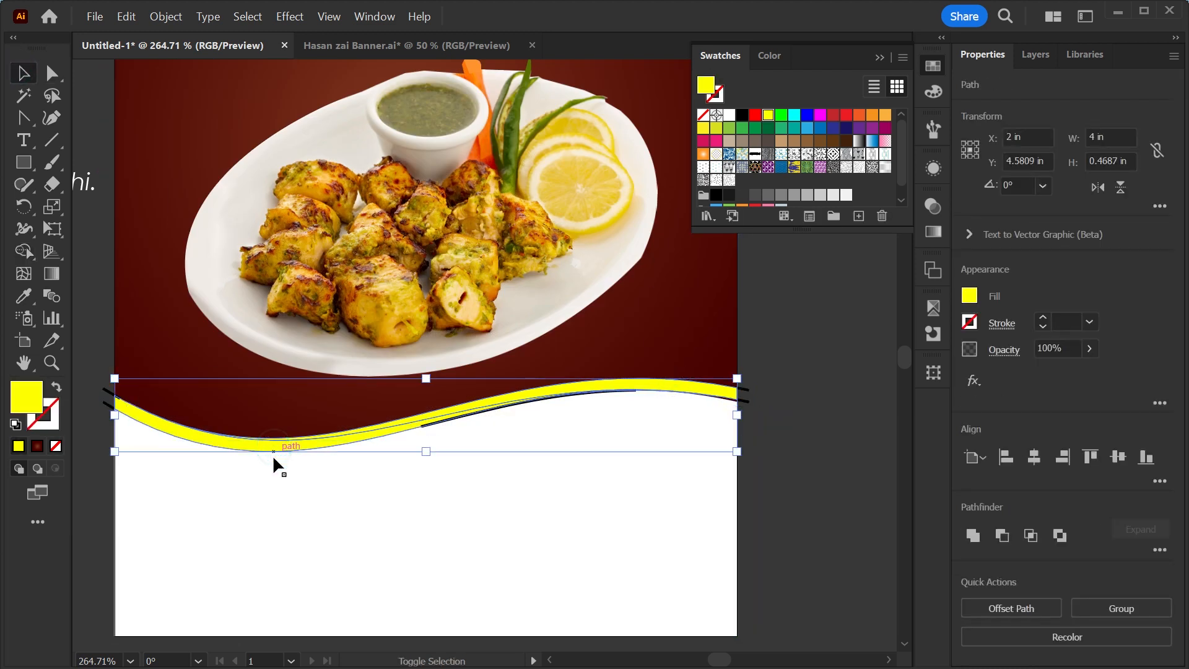
{"action": "left_click", "coordinate": [487, 560], "text": "shift"}
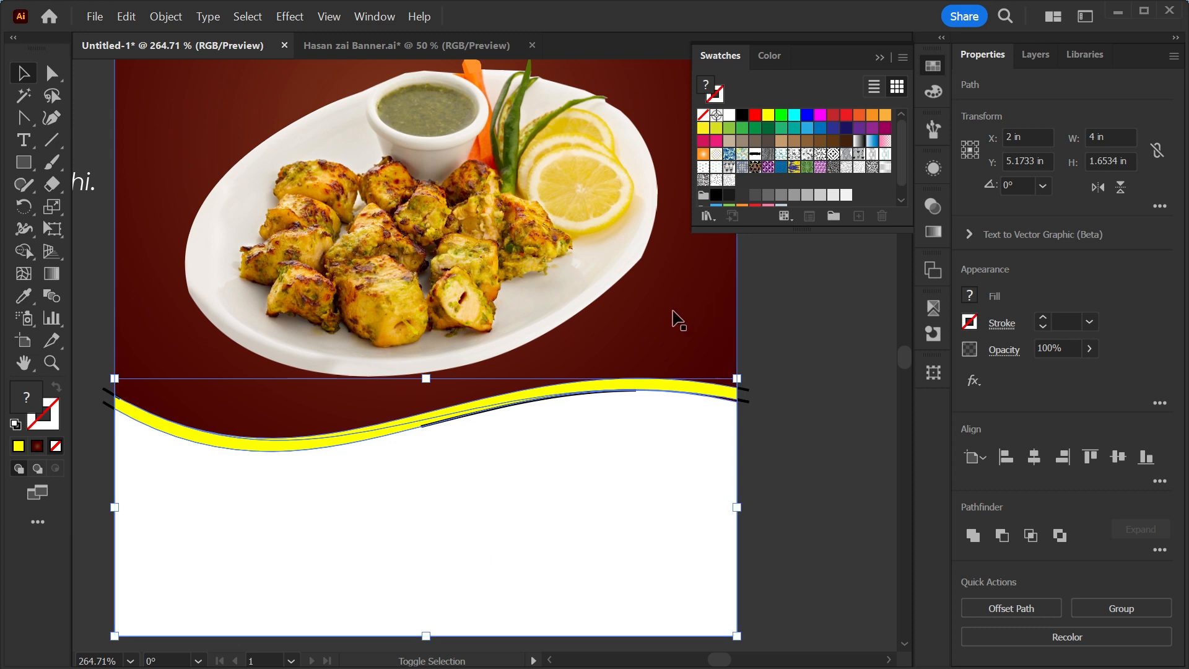
{"action": "key", "text": "a"}
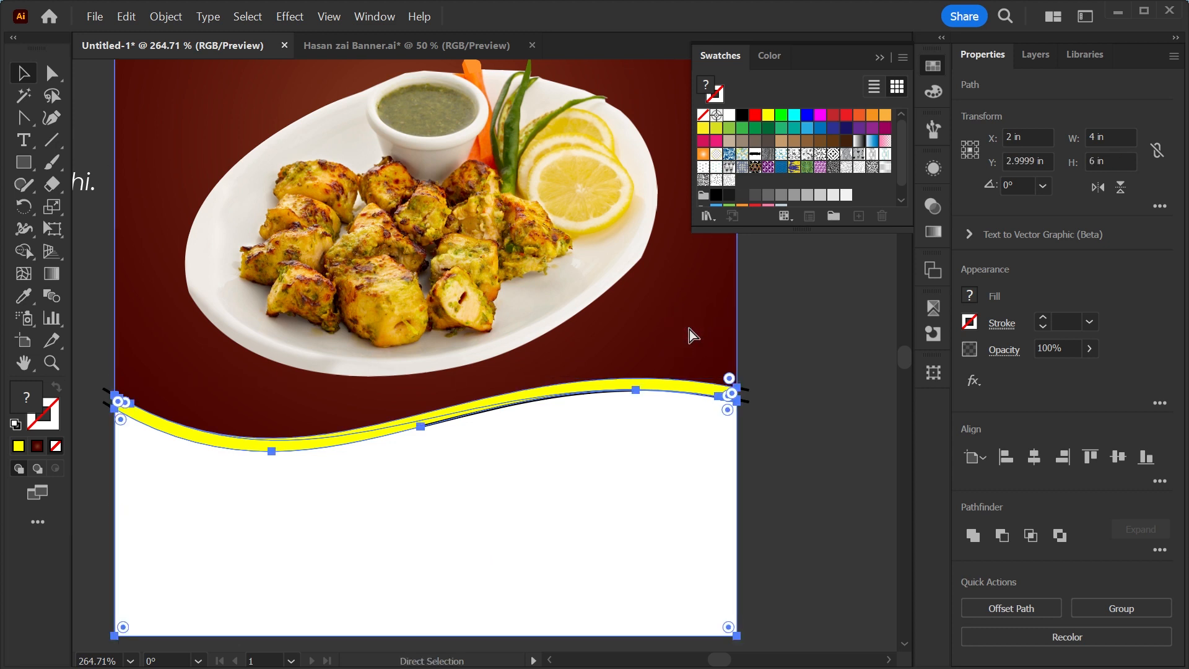
{"action": "key", "text": "ctrl+x"}
{"action": "left_click_drag", "start_coordinate": [486, 504], "coordinate": [340, 496]}
{"action": "key", "text": "ctrl+x"}
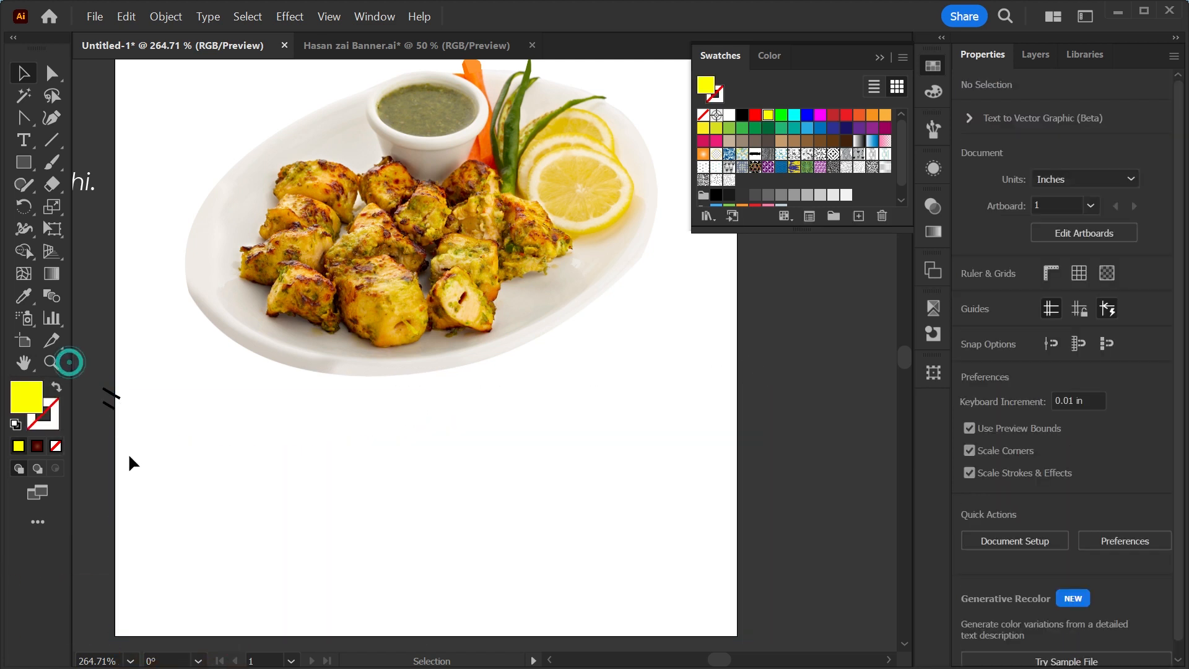
Paste the shapes back in place and send them behind the dish photo and heading.
{"action": "key", "text": "ctrl+0"}
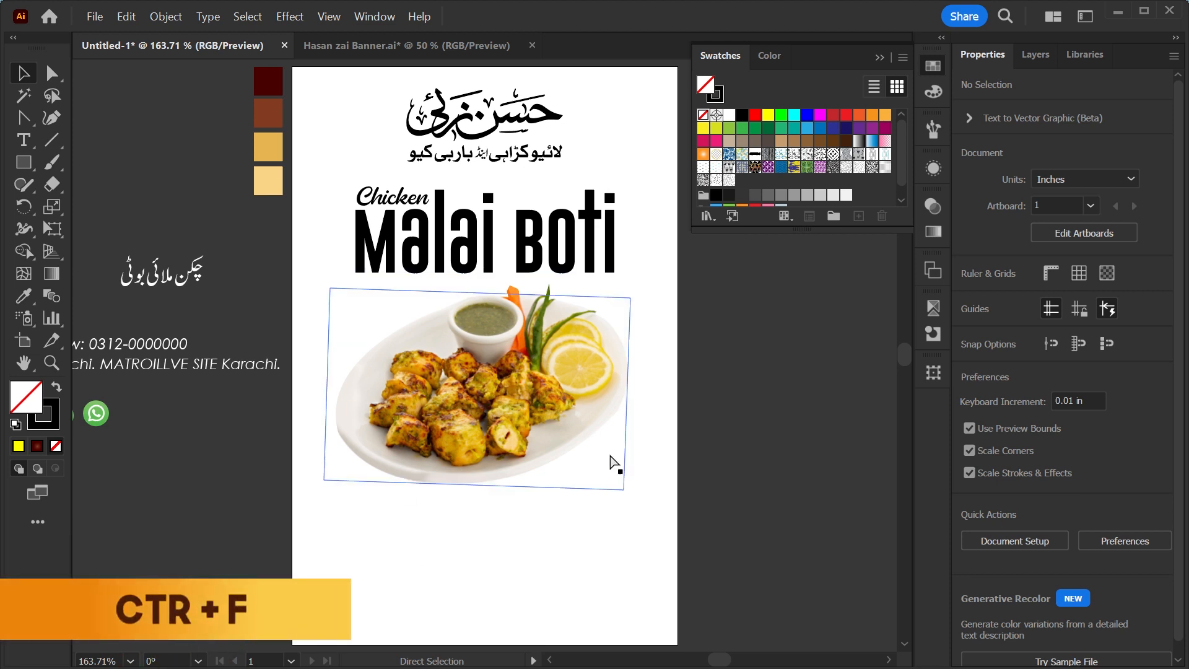
{"action": "left_click", "coordinate": [608, 480]}
{"action": "key", "text": "ctrl+f"}
{"action": "key", "text": "ctrl"}
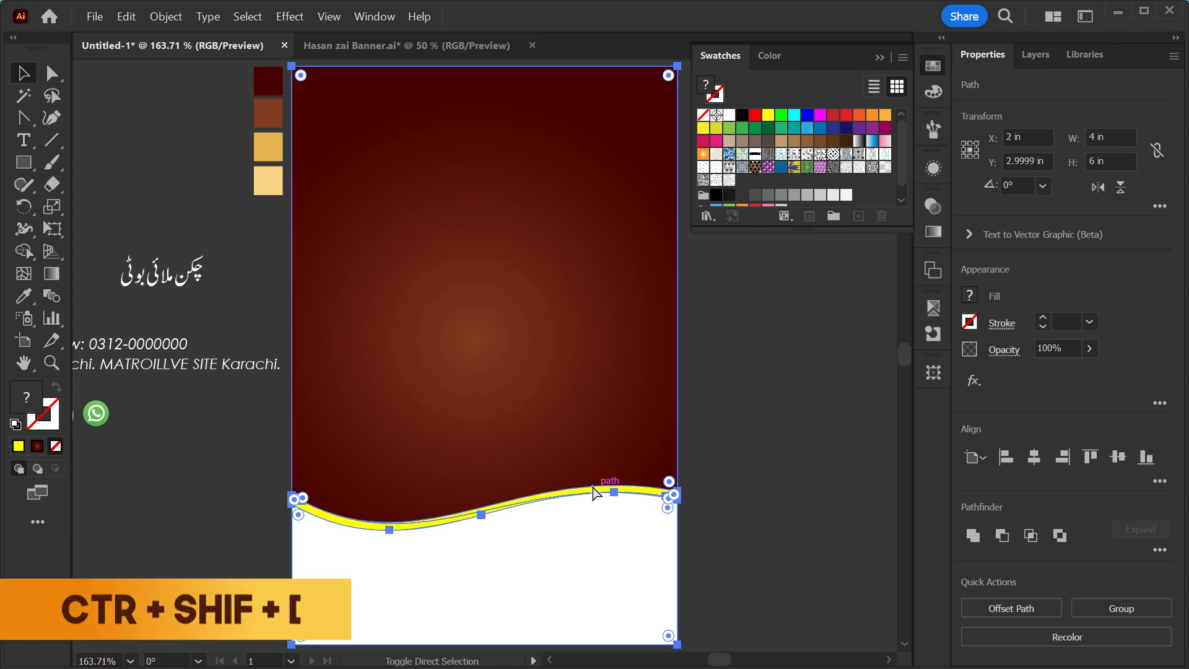
{"action": "key", "text": "ctrl+shift+bracketleft"}
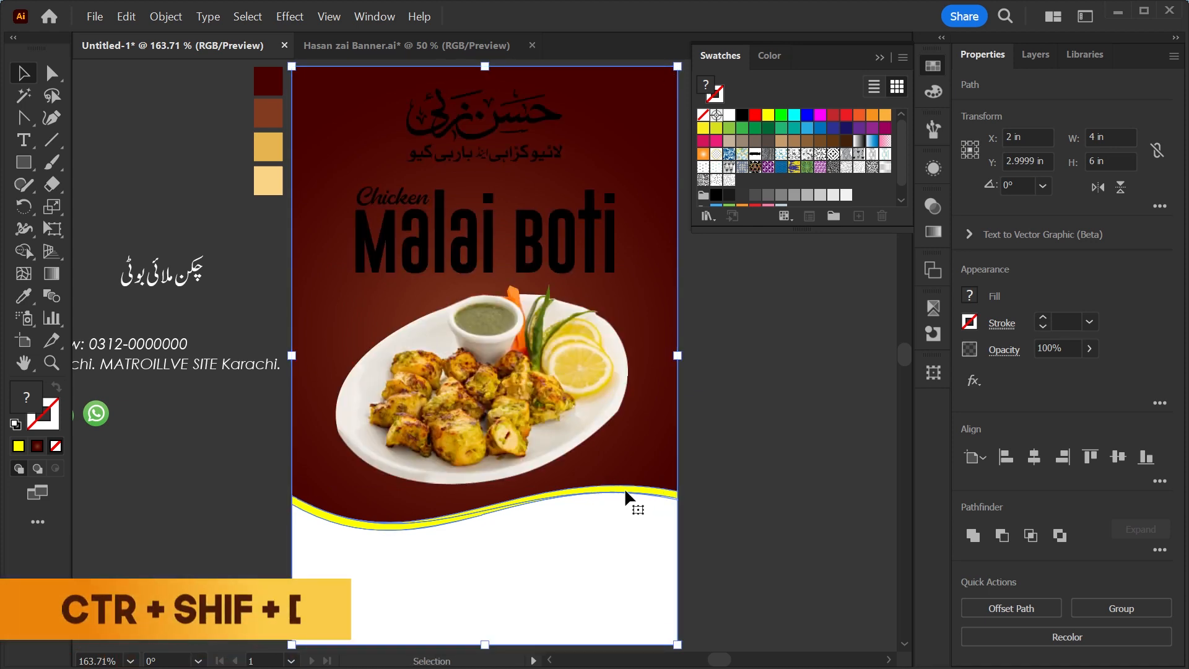
Move the two lighter colour swatch squares down beside the wave.
{"action": "left_click", "coordinate": [732, 432]}
{"action": "left_click", "coordinate": [276, 166]}
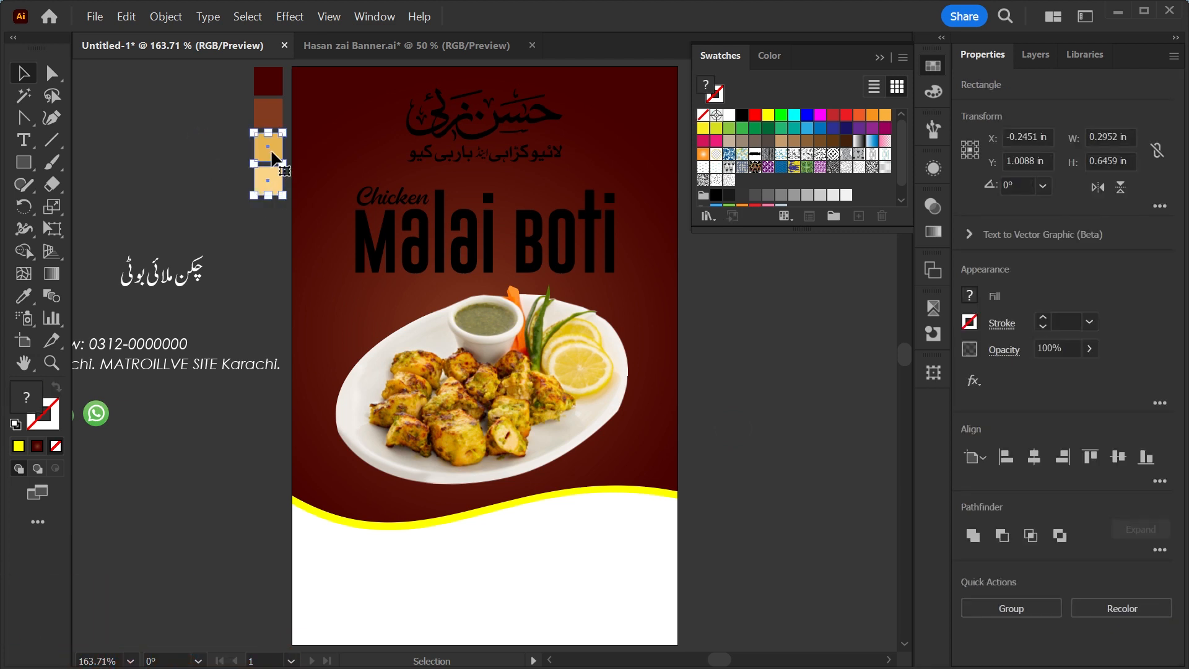
{"action": "left_click_drag", "start_coordinate": [270, 150], "coordinate": [257, 494]}
{"action": "left_click_drag", "start_coordinate": [550, 498], "coordinate": [674, 479]}
{"action": "key", "text": "ctrl+minus"}
{"action": "key", "text": "ctrl+minus"}
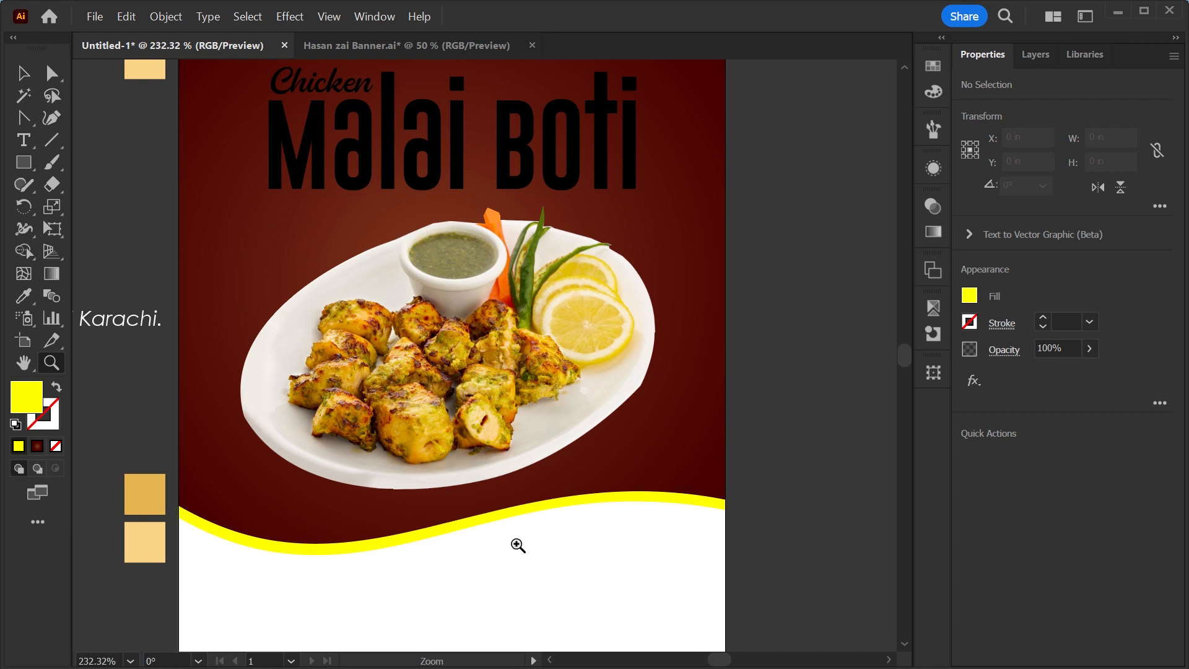
{"action": "key", "text": "v"}
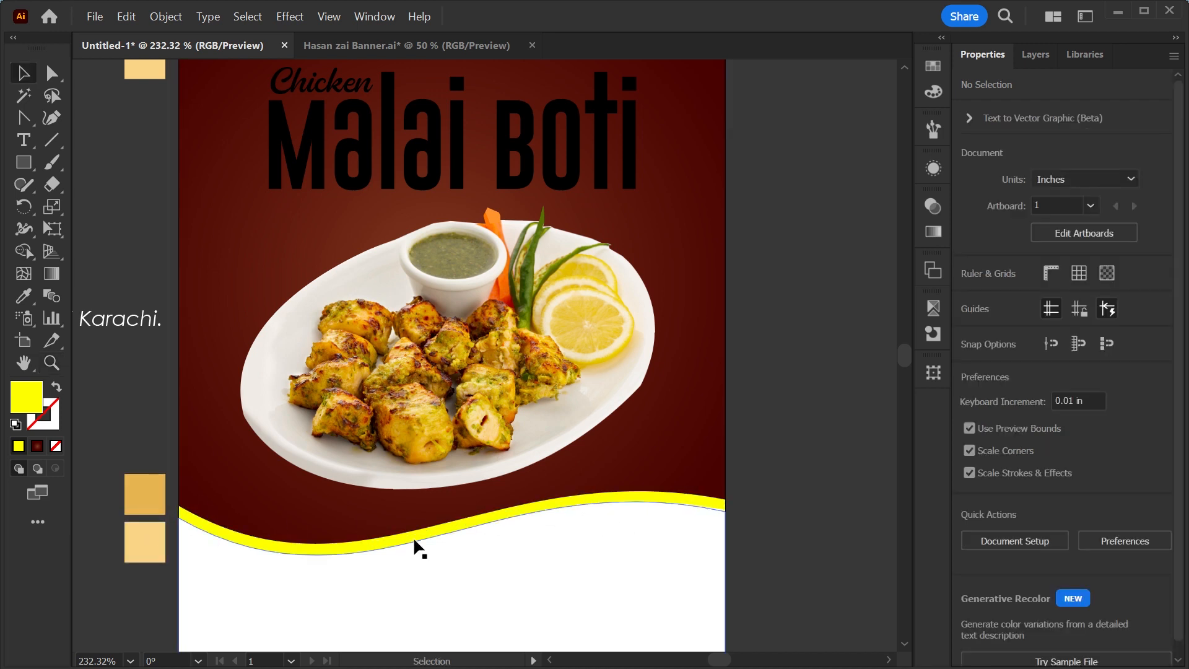
Sample the pale gold swatch square onto the lower stripe segment with the Eyedropper.
{"action": "left_click", "coordinate": [290, 551]}
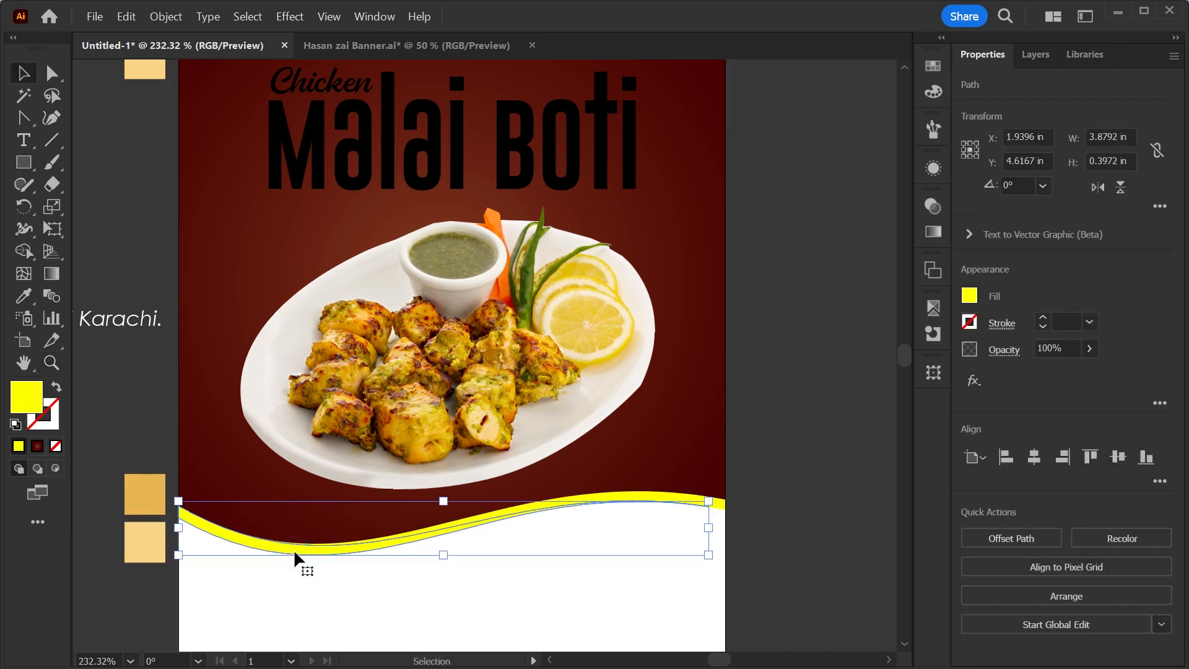
{"action": "key", "text": "i"}
{"action": "left_click", "coordinate": [146, 545]}
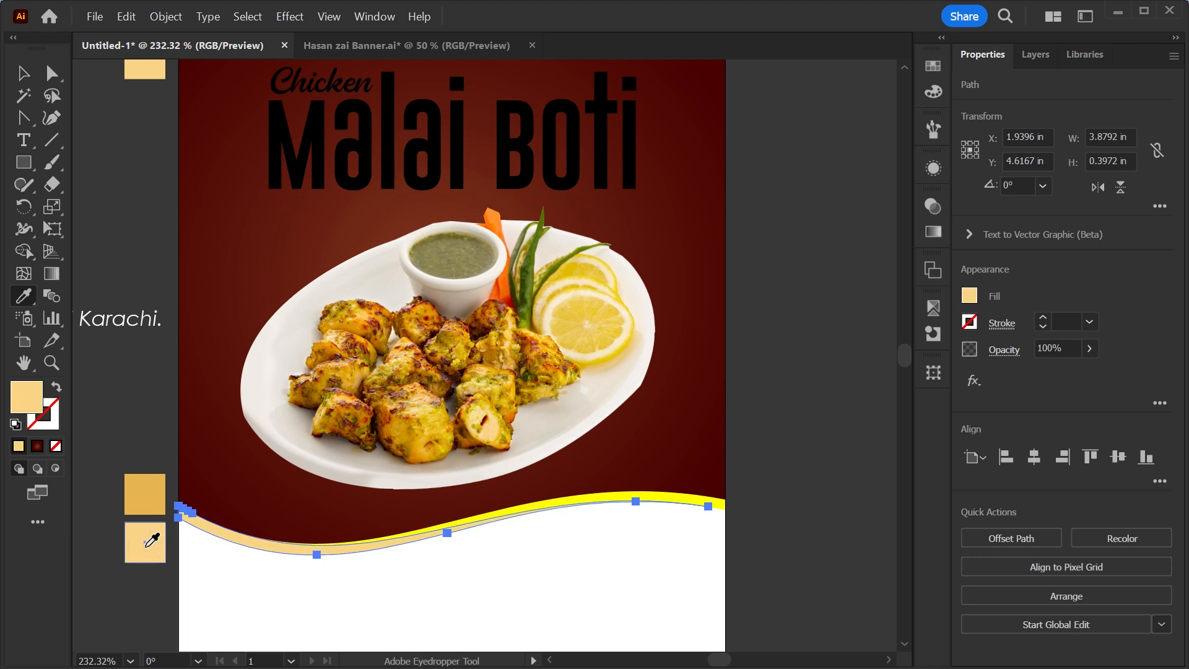
Sample the darker gold swatch square onto the upper stripe segment with the Eyedropper.
{"action": "key", "text": "v"}
{"action": "left_click", "coordinate": [723, 504]}
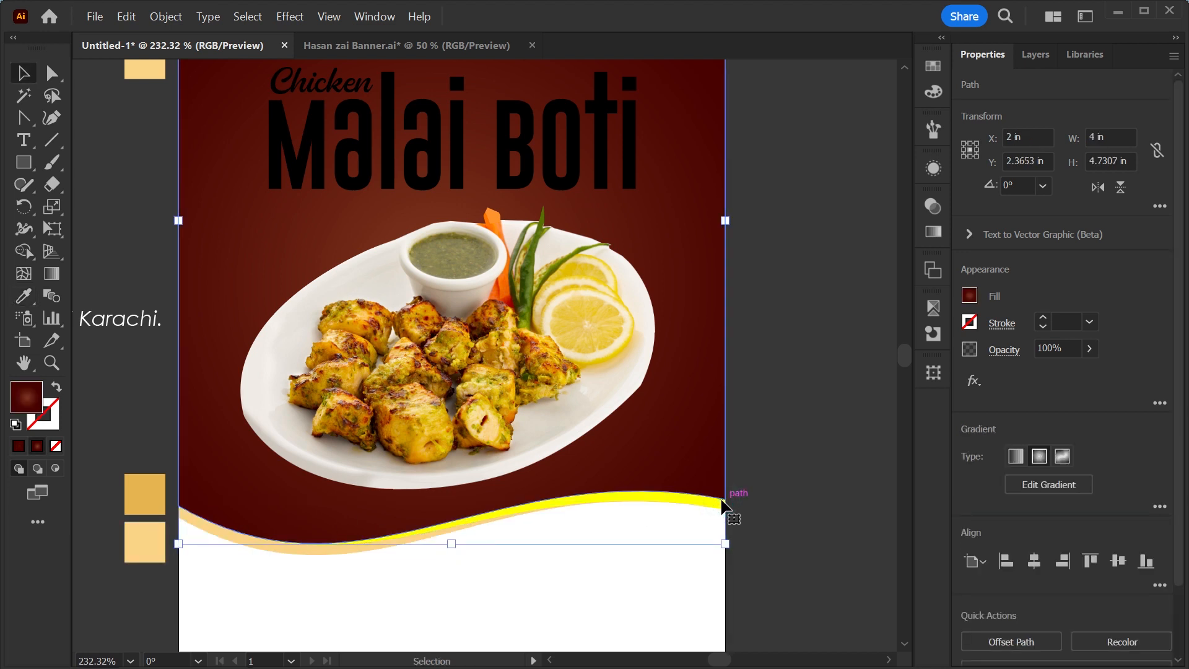
{"action": "left_click", "coordinate": [662, 489]}
{"action": "key", "text": "i"}
{"action": "left_click", "coordinate": [149, 489]}
Adjust the upper stripe's colour in HSB mode to about 86% saturation and 85% brightness.
{"action": "key", "text": "z"}
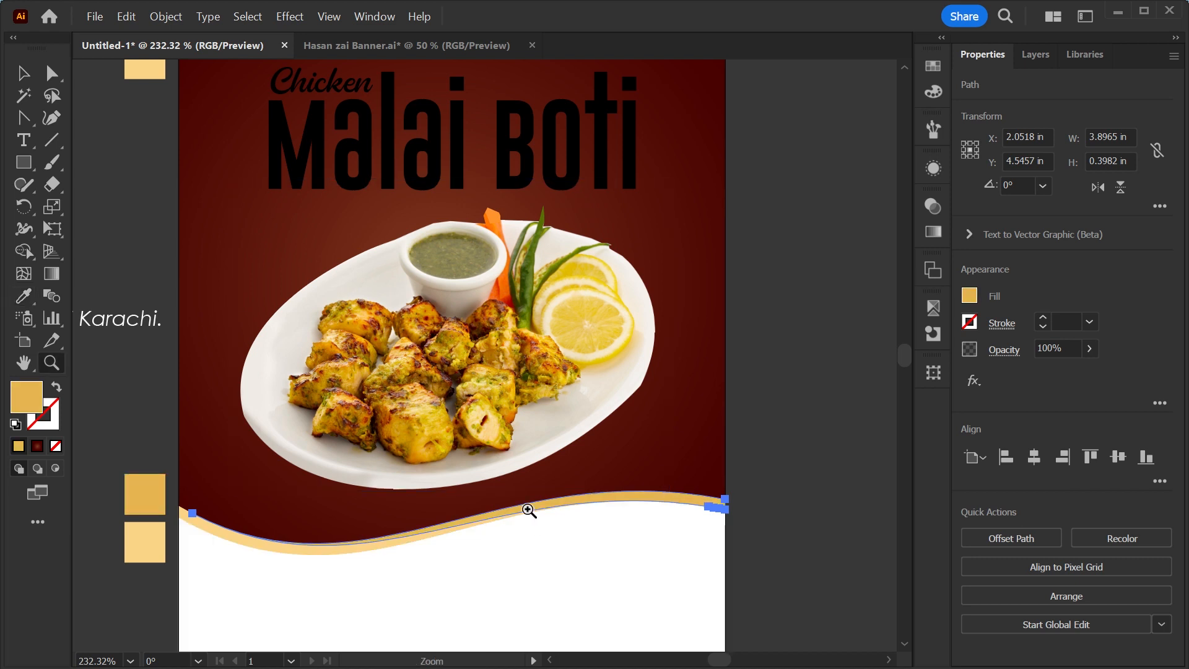
{"action": "left_click_drag", "start_coordinate": [526, 506], "coordinate": [624, 595]}
{"action": "key", "text": "v"}
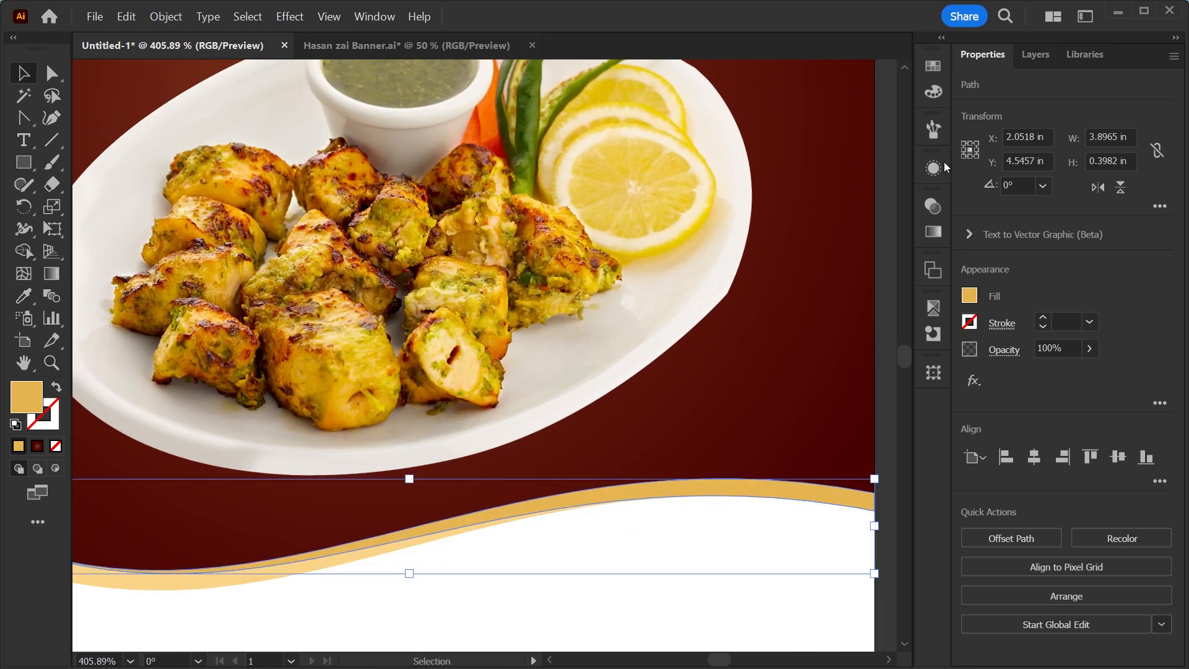
{"action": "left_click", "coordinate": [933, 93]}
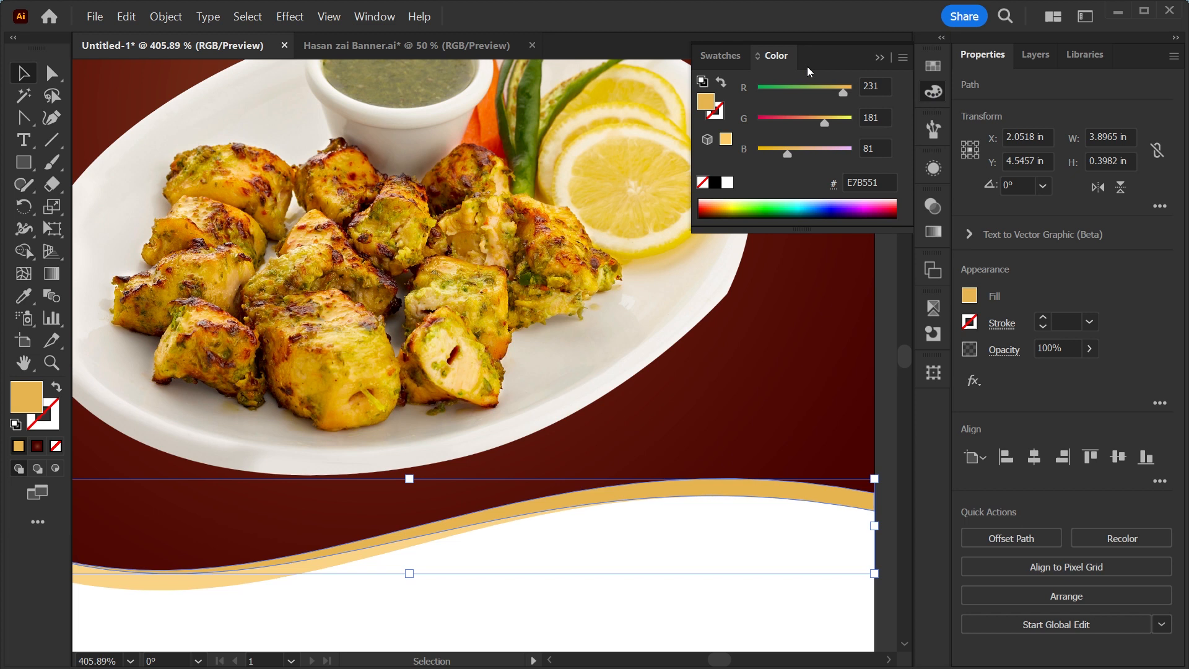
{"action": "left_click", "coordinate": [902, 57]}
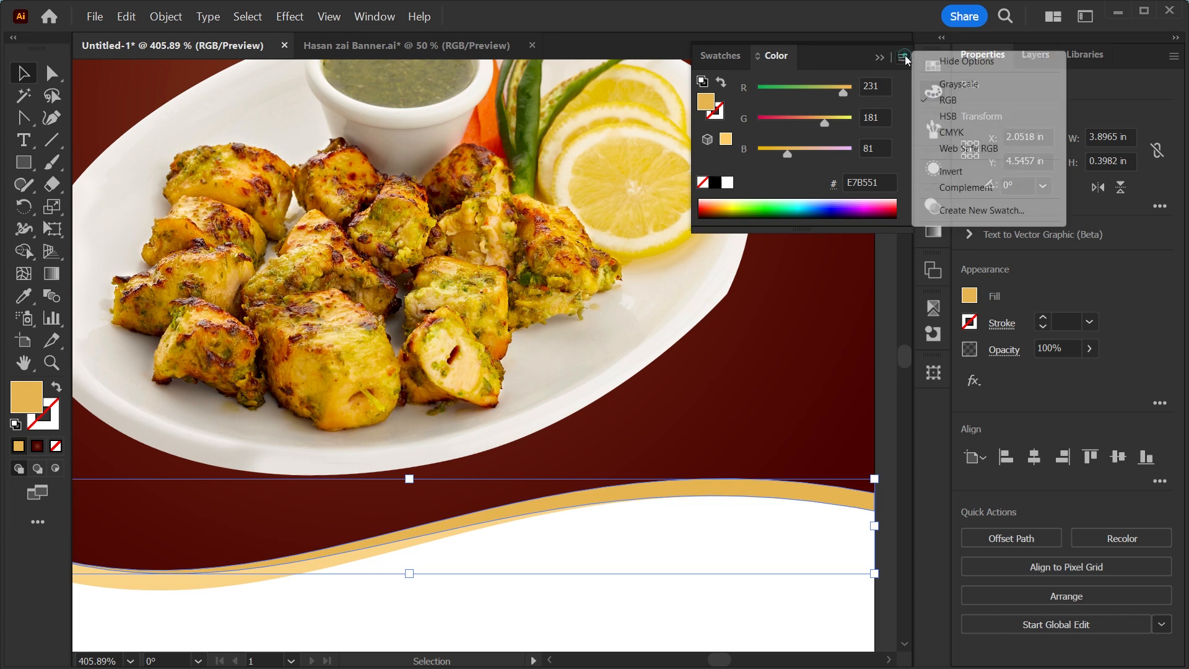
{"action": "left_click", "coordinate": [947, 116]}
{"action": "left_click_drag", "start_coordinate": [817, 129], "coordinate": [838, 122]}
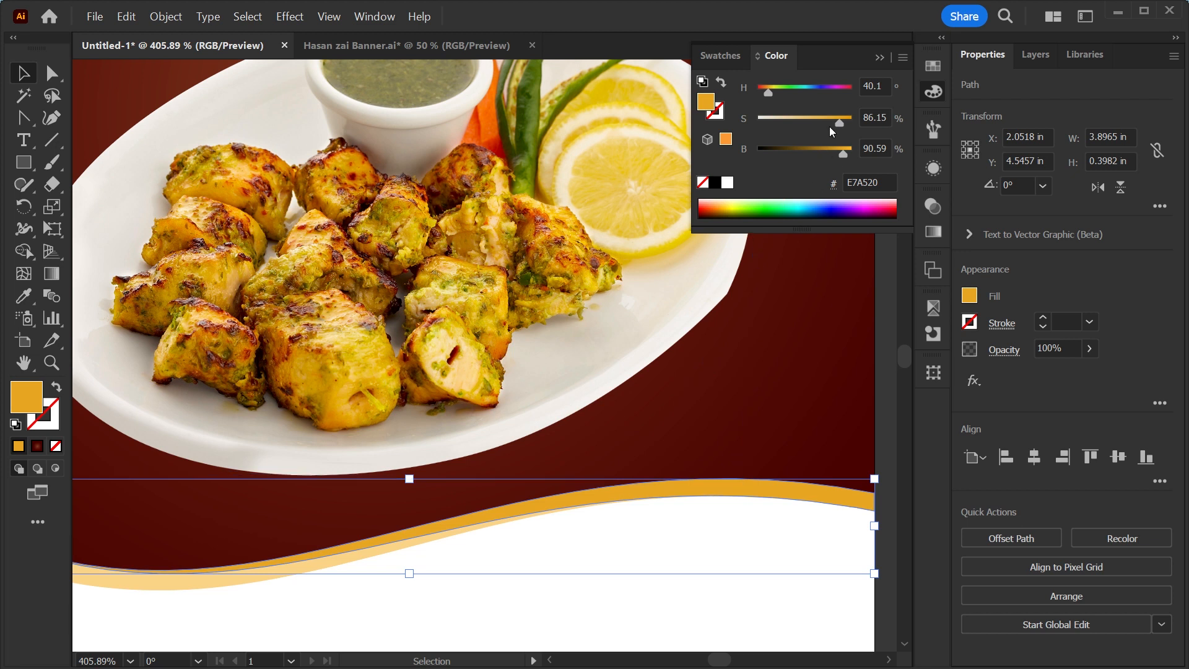
{"action": "left_click_drag", "start_coordinate": [843, 152], "coordinate": [837, 153]}
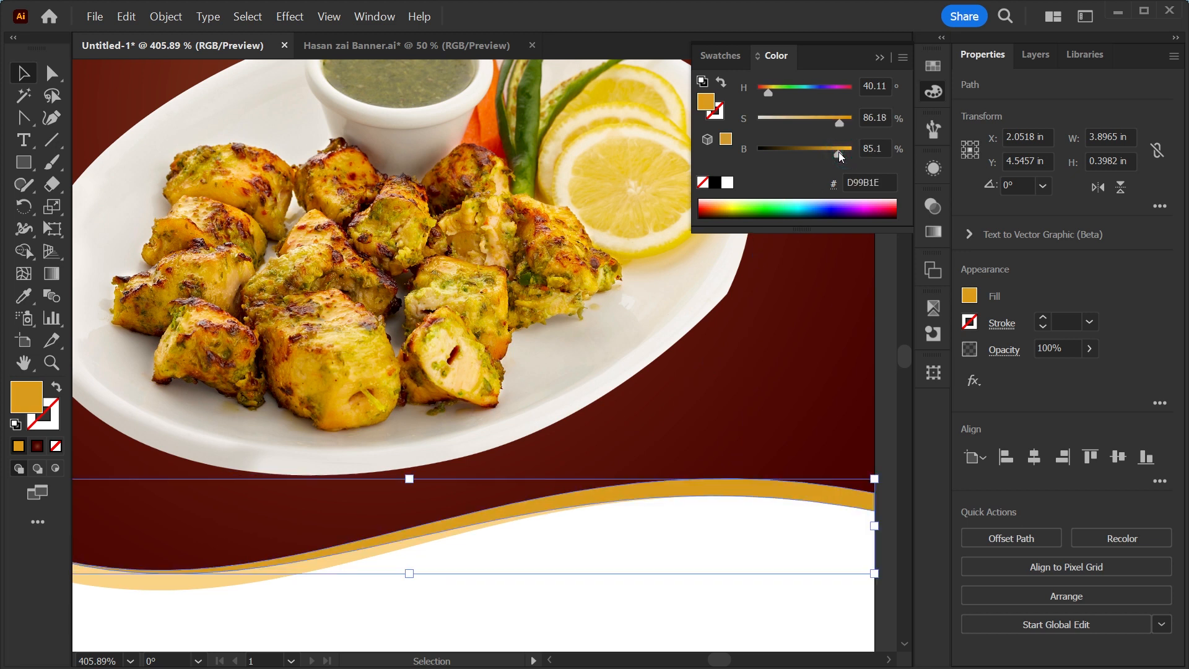
Apply the adjusted gold to the third swatch square and move both squares back up into the palette column.
{"action": "key", "text": "ctrl+0"}
{"action": "left_click", "coordinate": [266, 495]}
{"action": "key", "text": "i"}
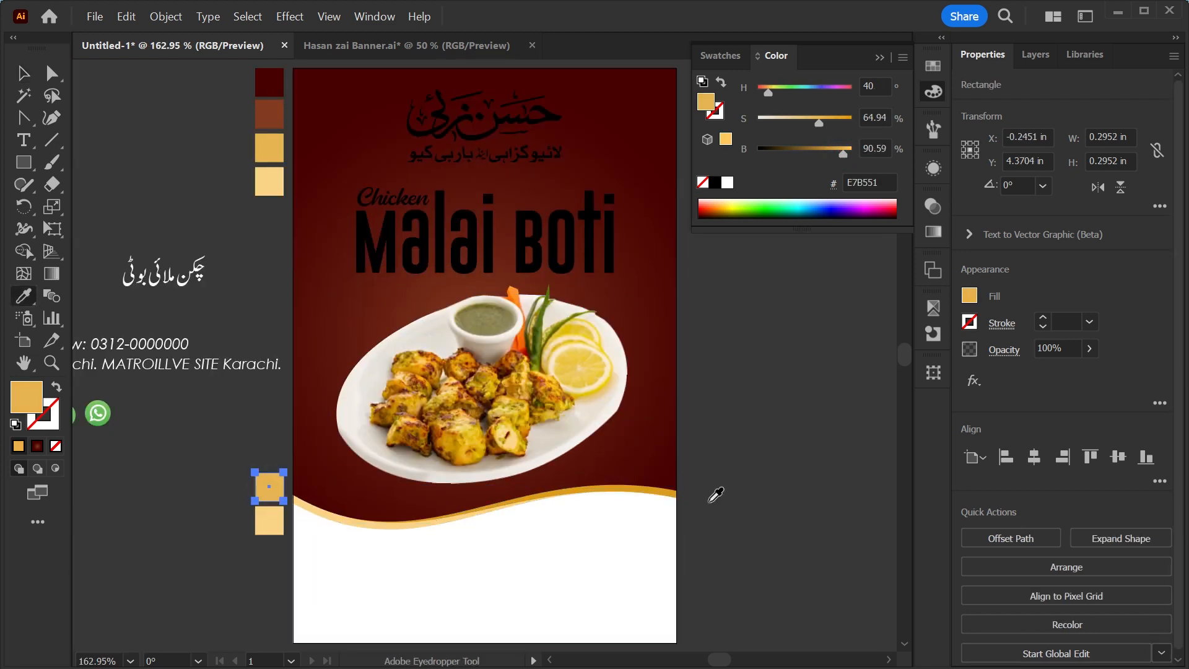
{"action": "left_click", "coordinate": [675, 486]}
{"action": "key", "text": "v"}
{"action": "left_click_drag", "start_coordinate": [212, 469], "coordinate": [275, 564]}
{"action": "left_click_drag", "start_coordinate": [273, 493], "coordinate": [258, 204]}
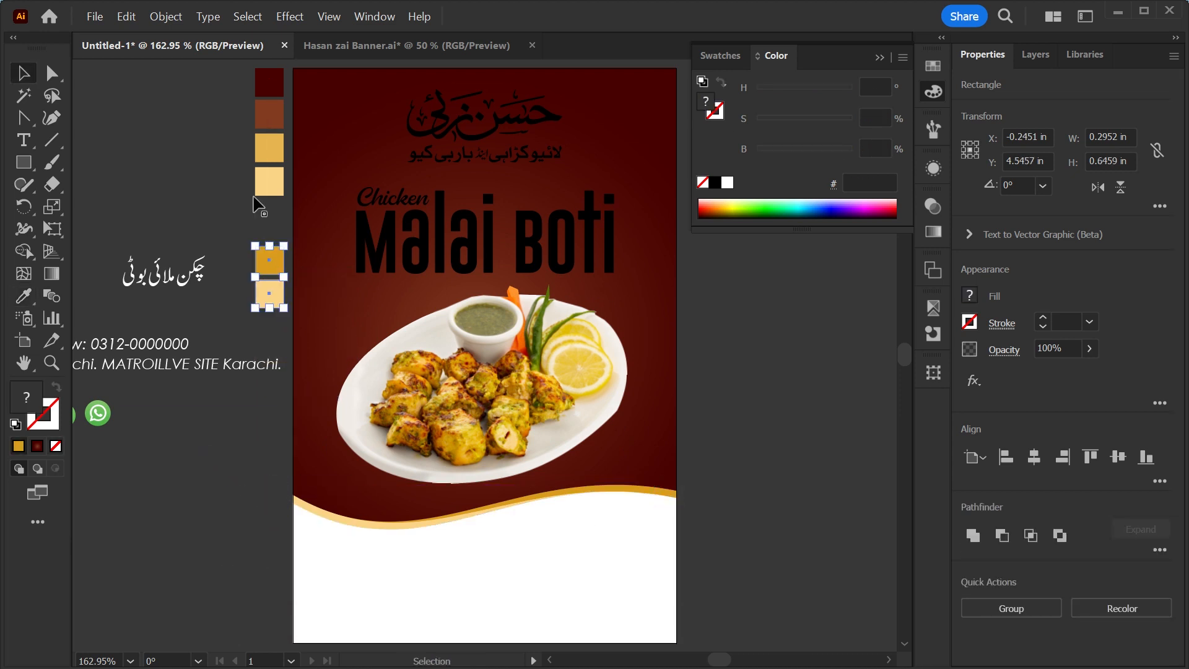
{"action": "left_click_drag", "start_coordinate": [244, 150], "coordinate": [266, 159]}
{"action": "left_click", "coordinate": [781, 400]}
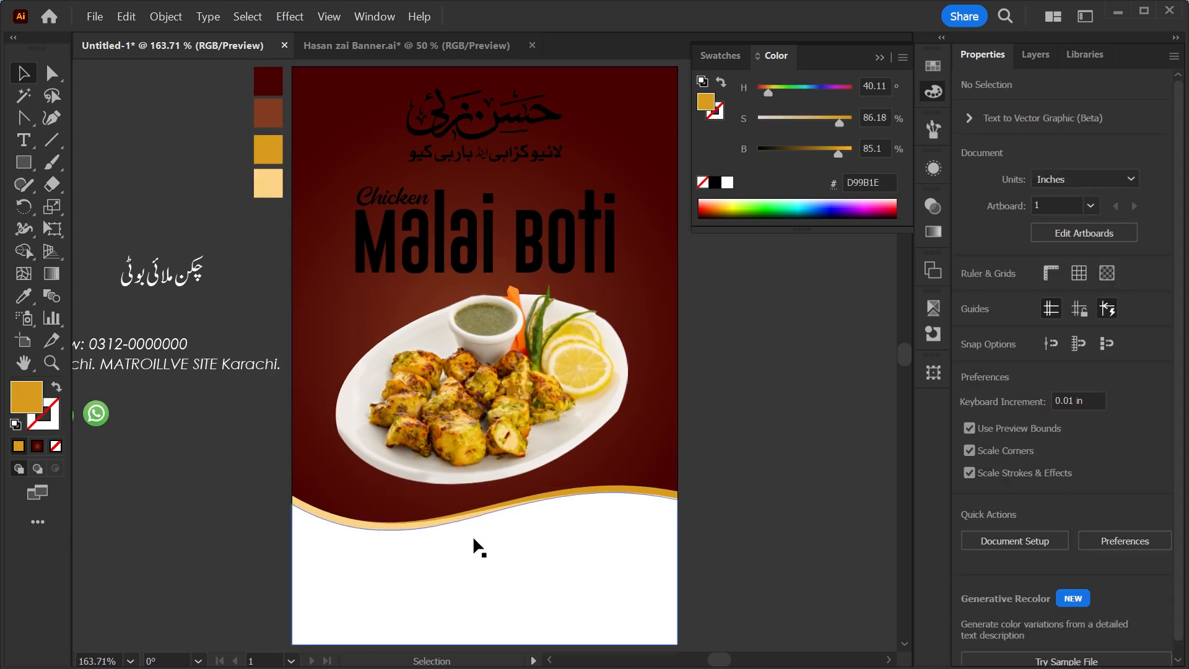
Move the contact text block below the artboard and place the Order Now line under the address line.
{"action": "left_click_drag", "start_coordinate": [213, 462], "coordinate": [314, 417]}
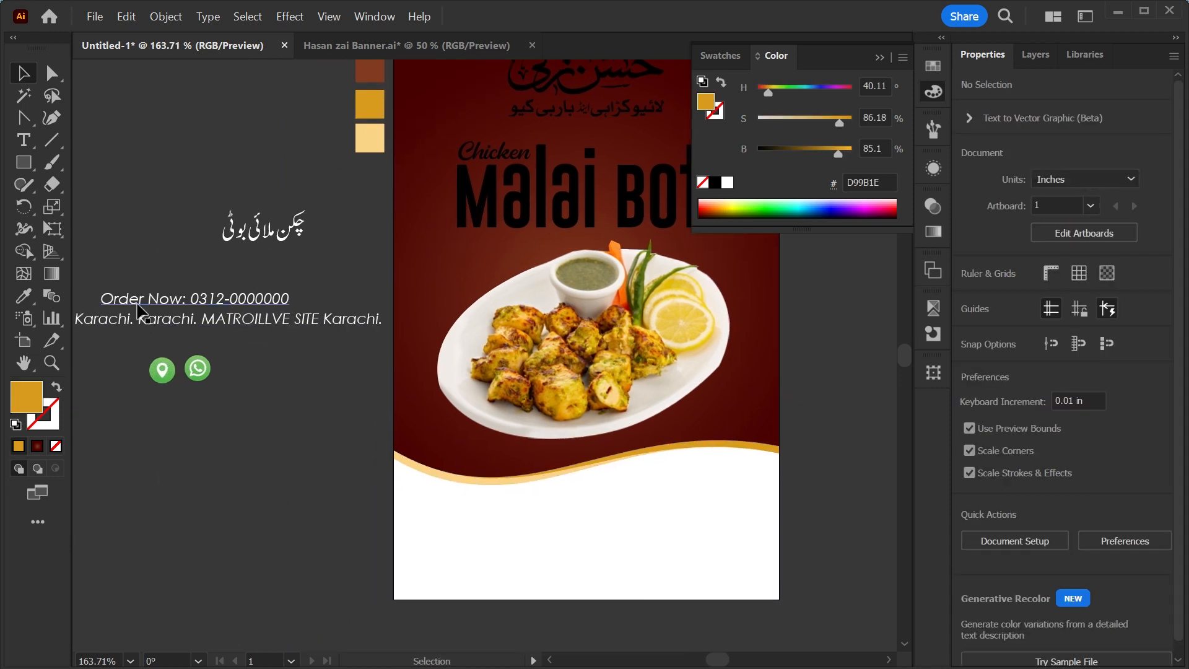
{"action": "left_click_drag", "start_coordinate": [218, 310], "coordinate": [577, 452]}
{"action": "scroll", "coordinate": [540, 522], "scroll_direction": "up", "scroll_amount": 3}
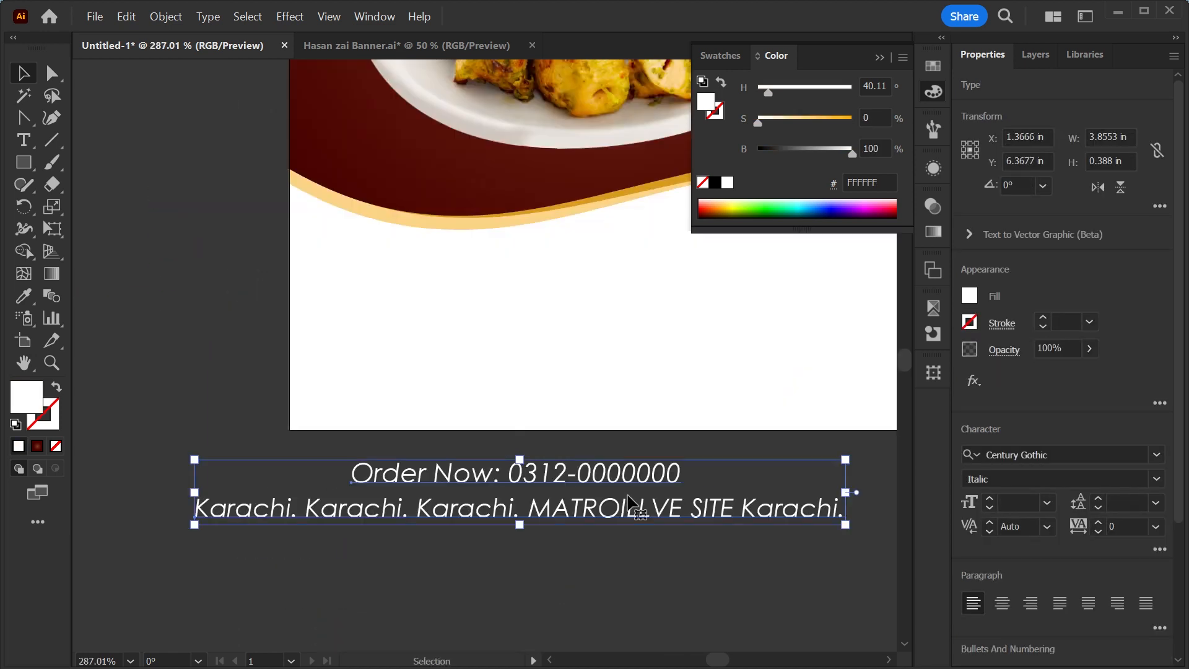
{"action": "left_click", "coordinate": [512, 615]}
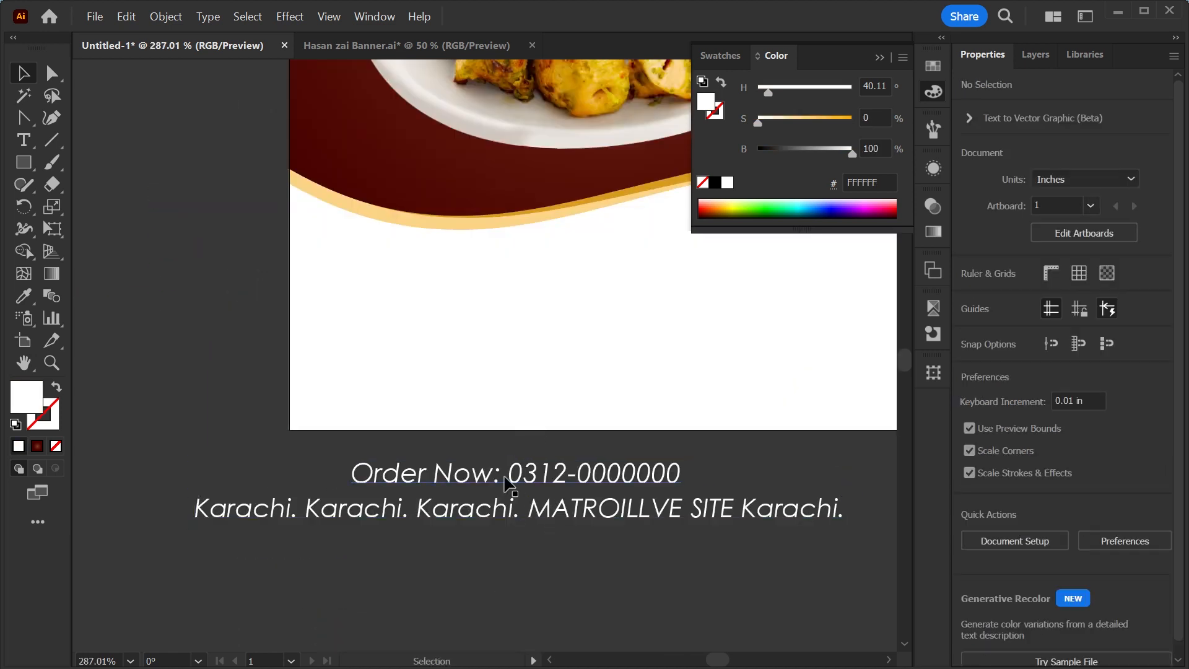
{"action": "left_click_drag", "start_coordinate": [511, 477], "coordinate": [700, 576]}
Set the phone number in the Order Now line to Century Gothic Bold.
{"action": "double_click", "coordinate": [503, 565]}
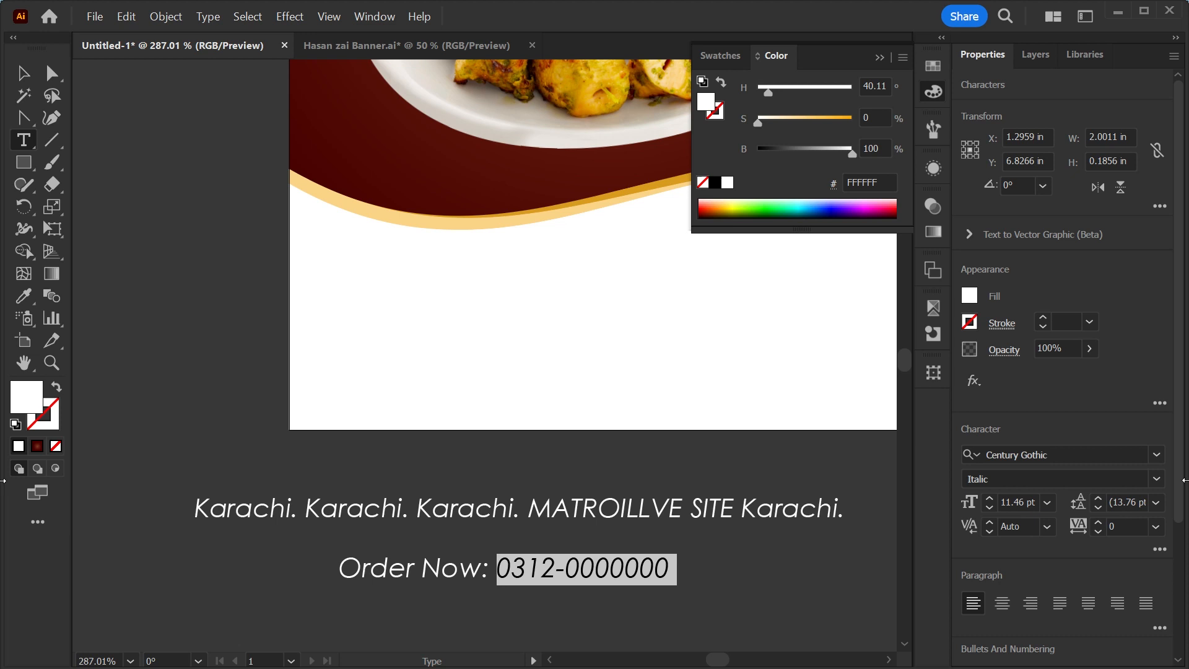
{"action": "left_click", "coordinate": [1156, 455]}
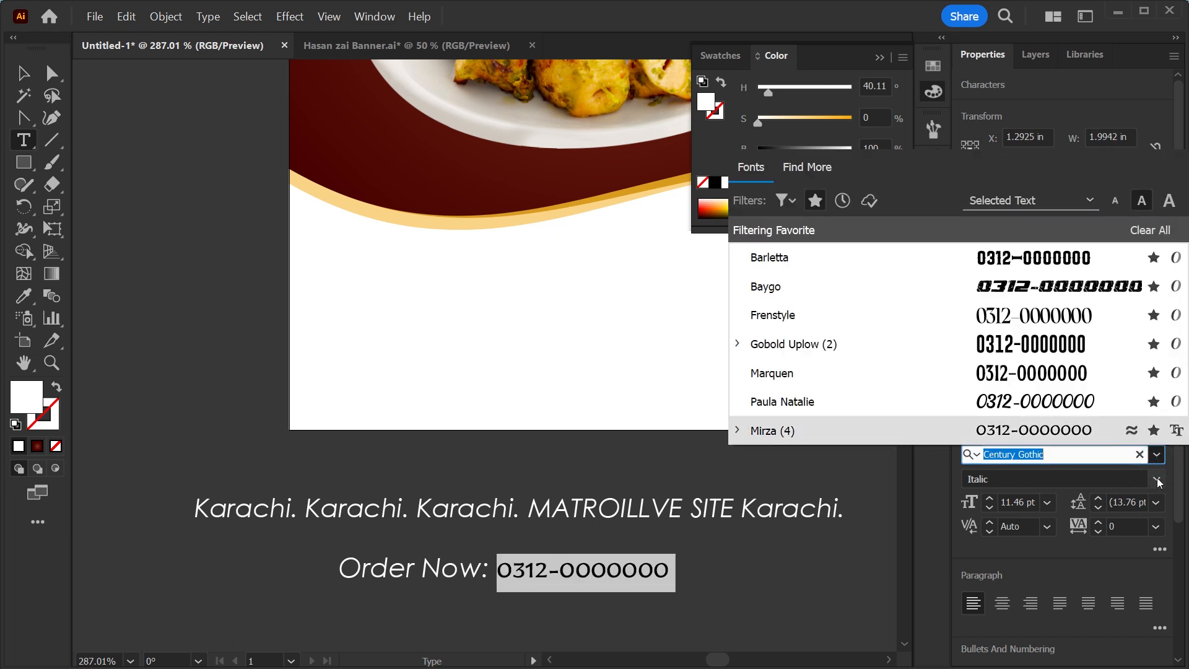
{"action": "left_click", "coordinate": [1156, 478]}
{"action": "left_click", "coordinate": [1000, 536]}
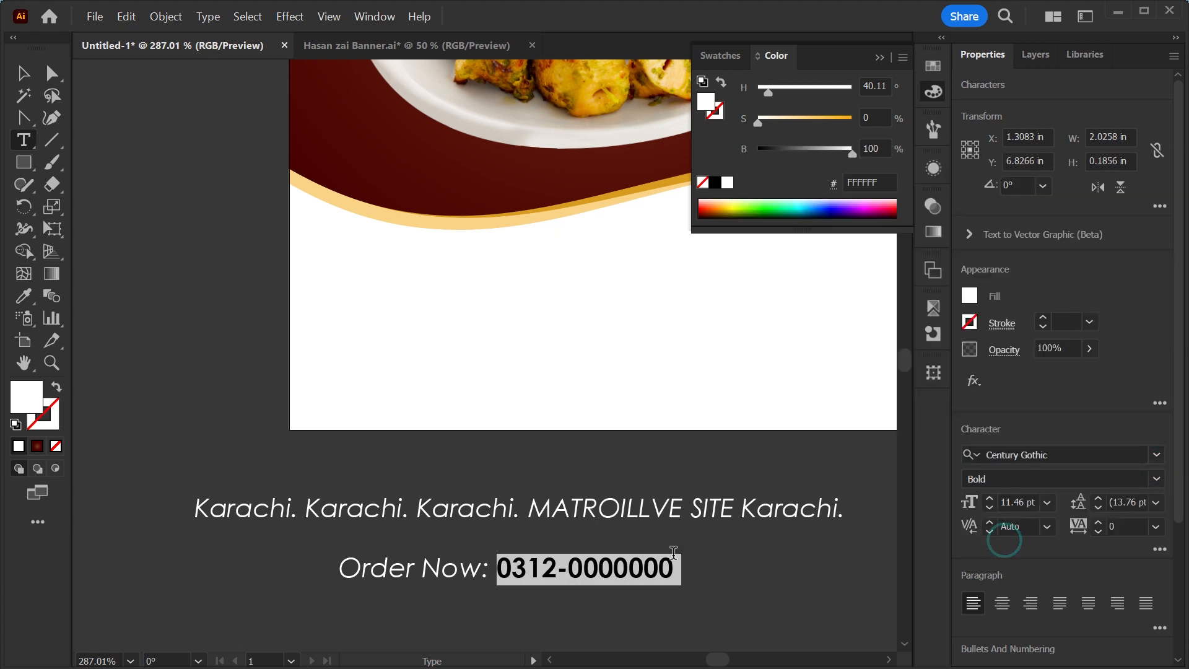
Put the phone number on its own line below Order Now and colour the Order Now text black.
{"action": "left_click", "coordinate": [493, 576]}
{"action": "key", "text": "Return"}
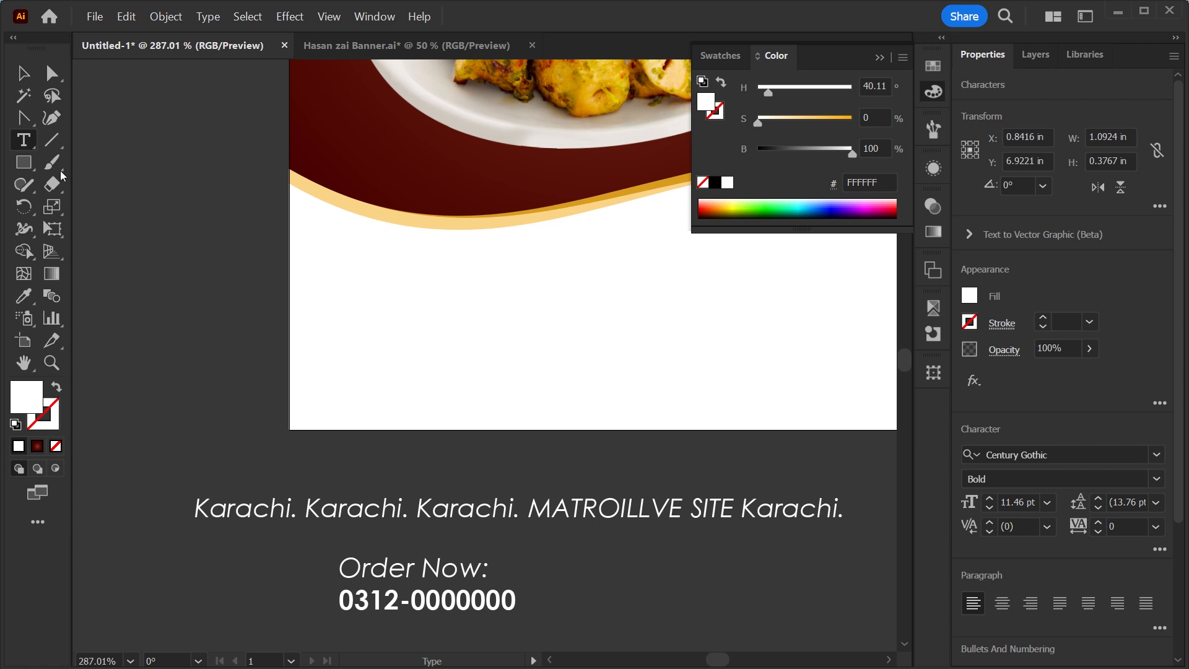
{"action": "left_click", "coordinate": [22, 75]}
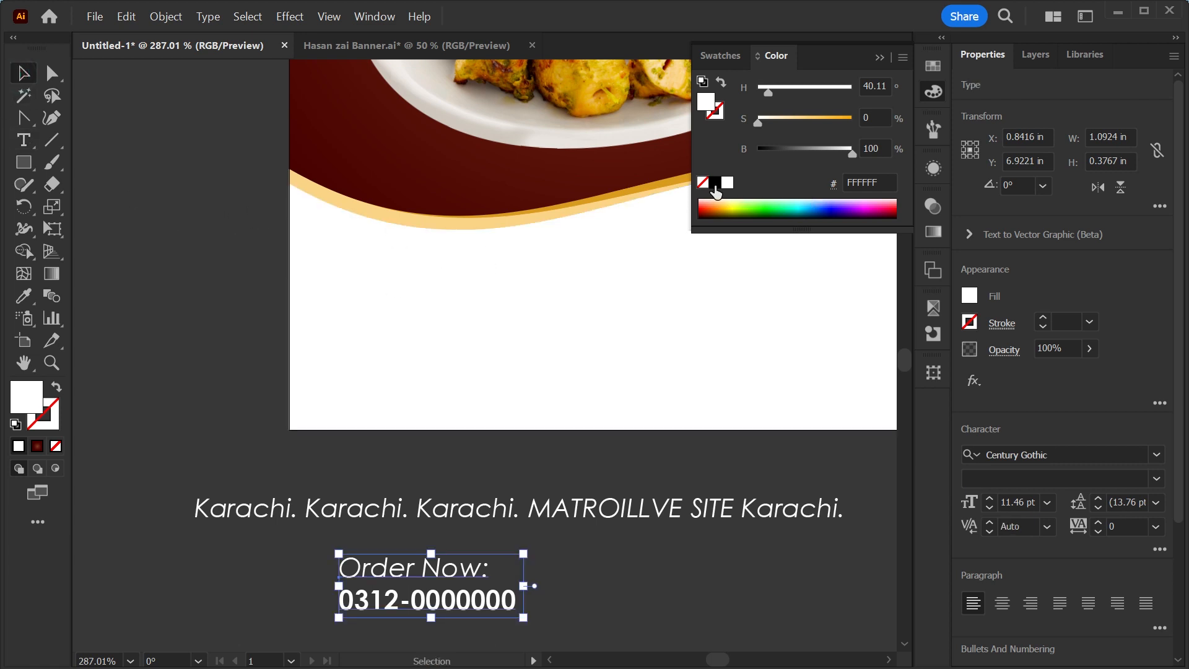
{"action": "left_click", "coordinate": [715, 183]}
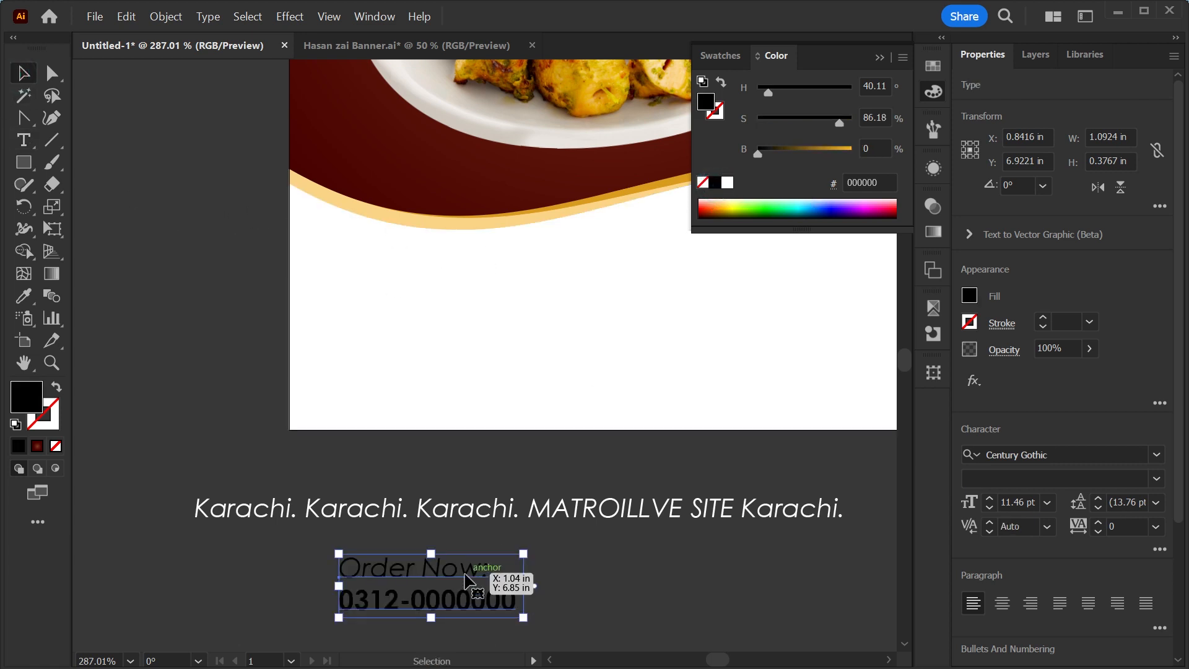
Break the address line so MATROILLVE SITE Karachi starts a new line.
{"action": "scroll", "coordinate": [468, 582], "scroll_direction": "down", "scroll_amount": 3}
{"action": "key", "text": "t"}
{"action": "left_click", "coordinate": [537, 370]}
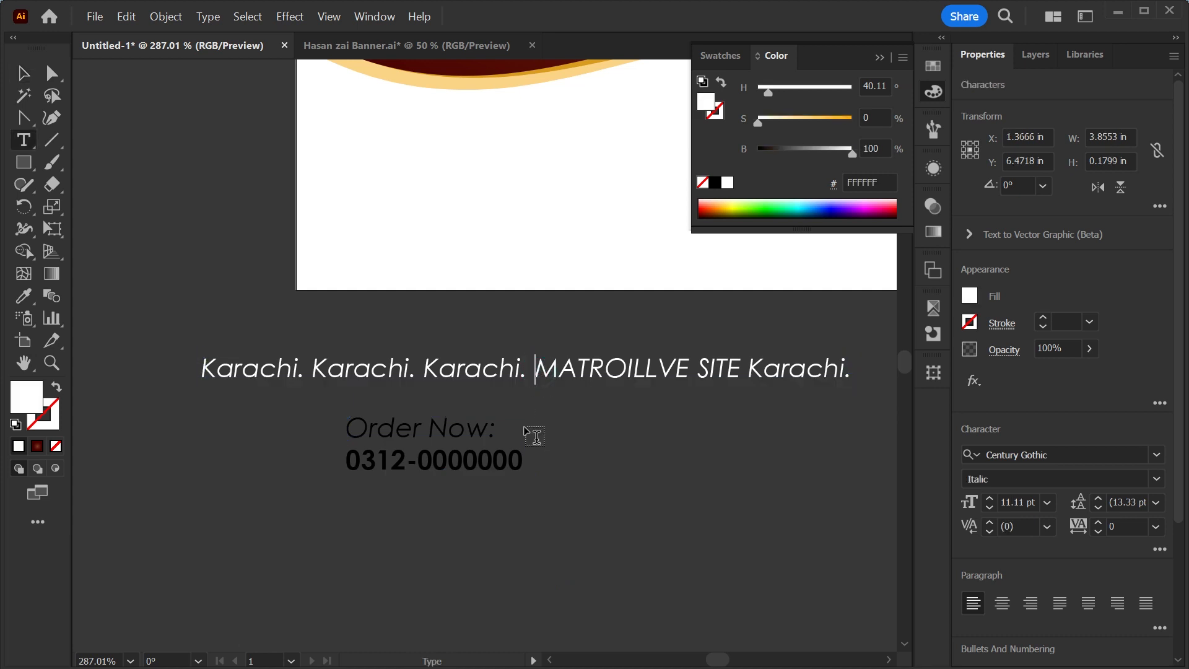
{"action": "key", "text": "Return"}
Set the word MATROILLVE in the address to Century Gothic Bold.
{"action": "left_click_drag", "start_coordinate": [271, 405], "coordinate": [384, 419]}
{"action": "left_click", "coordinate": [329, 400]}
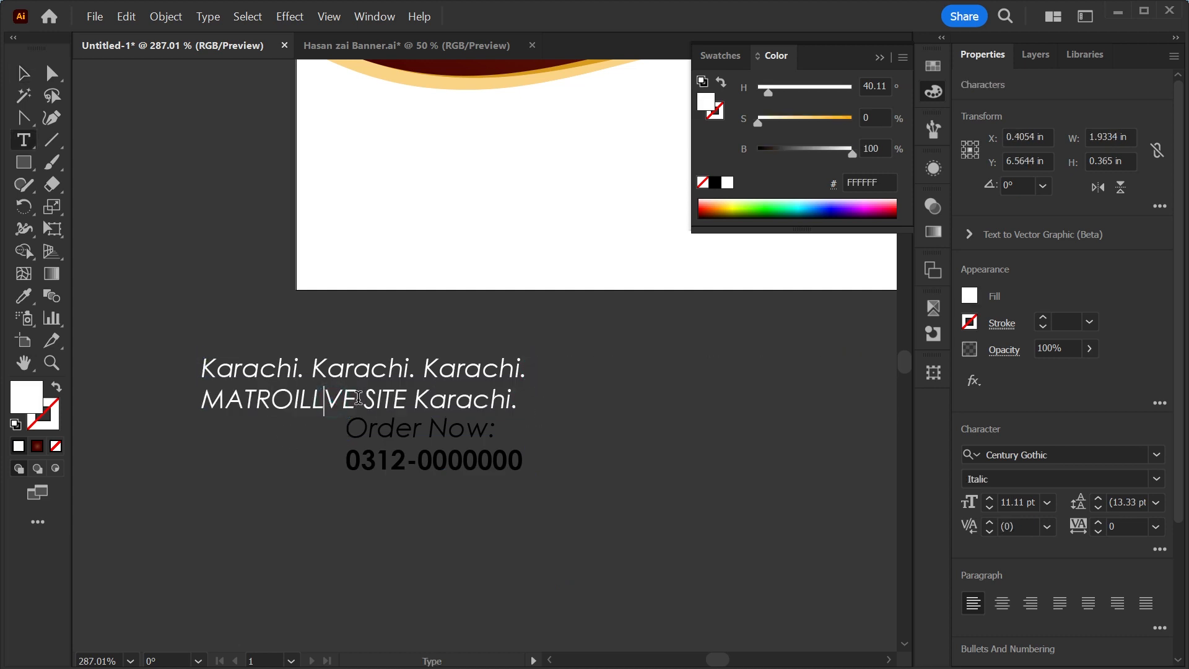
{"action": "left_click_drag", "start_coordinate": [323, 392], "coordinate": [204, 384]}
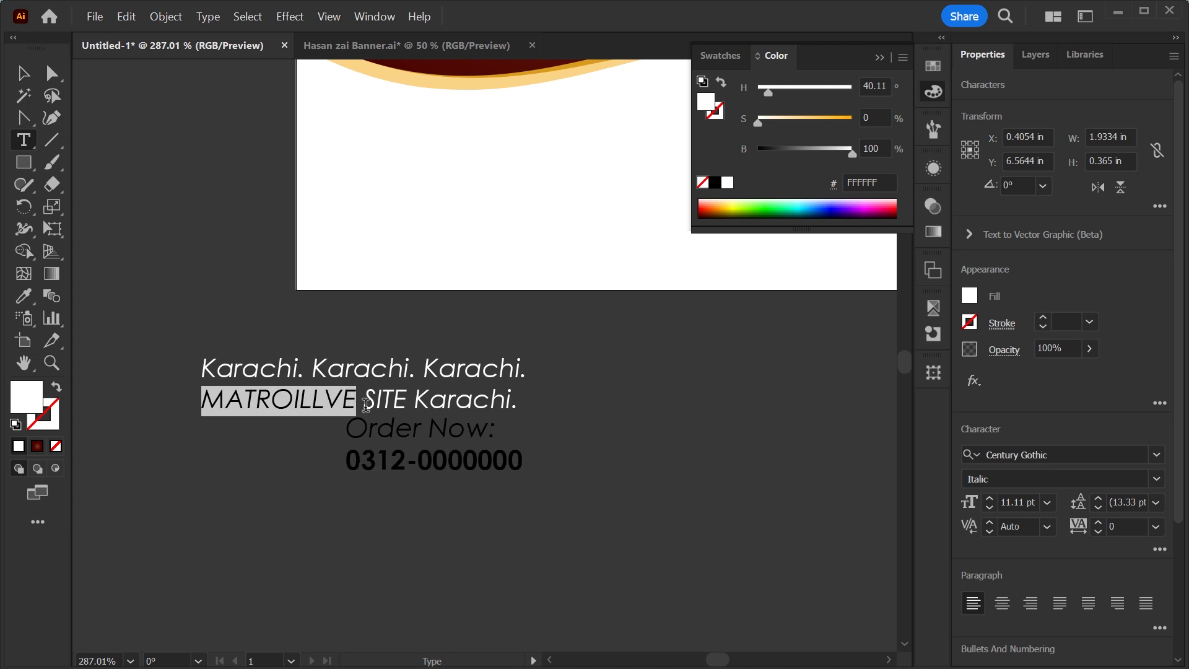
{"action": "left_click", "coordinate": [1156, 454]}
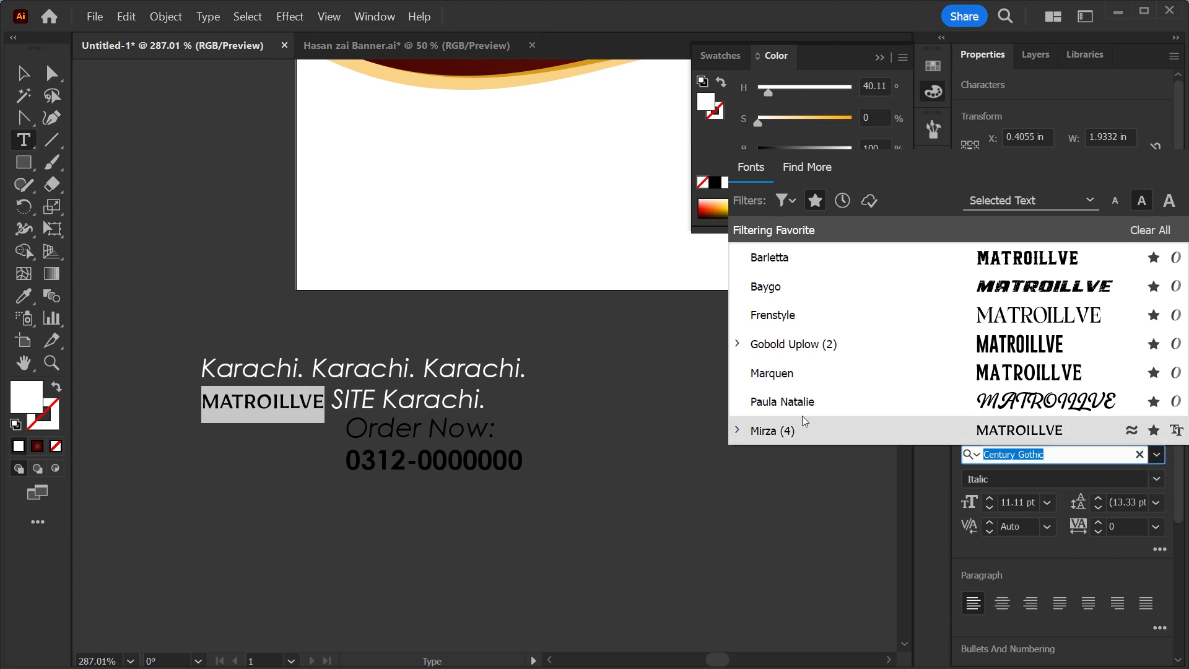
{"action": "left_click", "coordinate": [319, 493]}
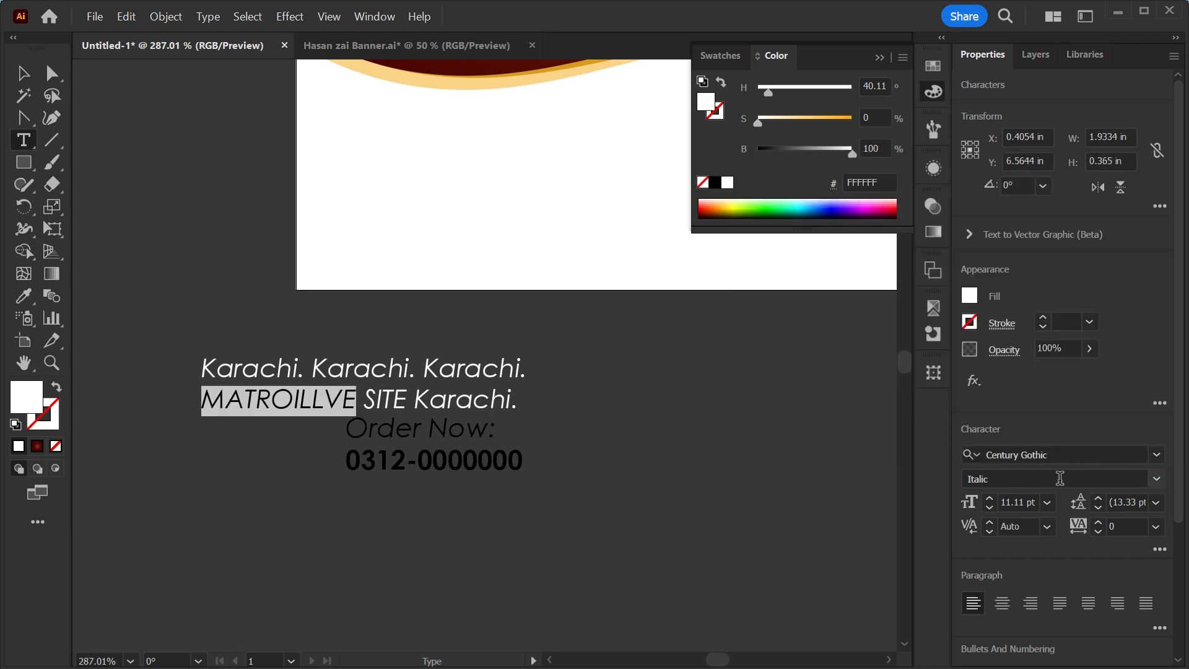
{"action": "left_click", "coordinate": [1161, 483]}
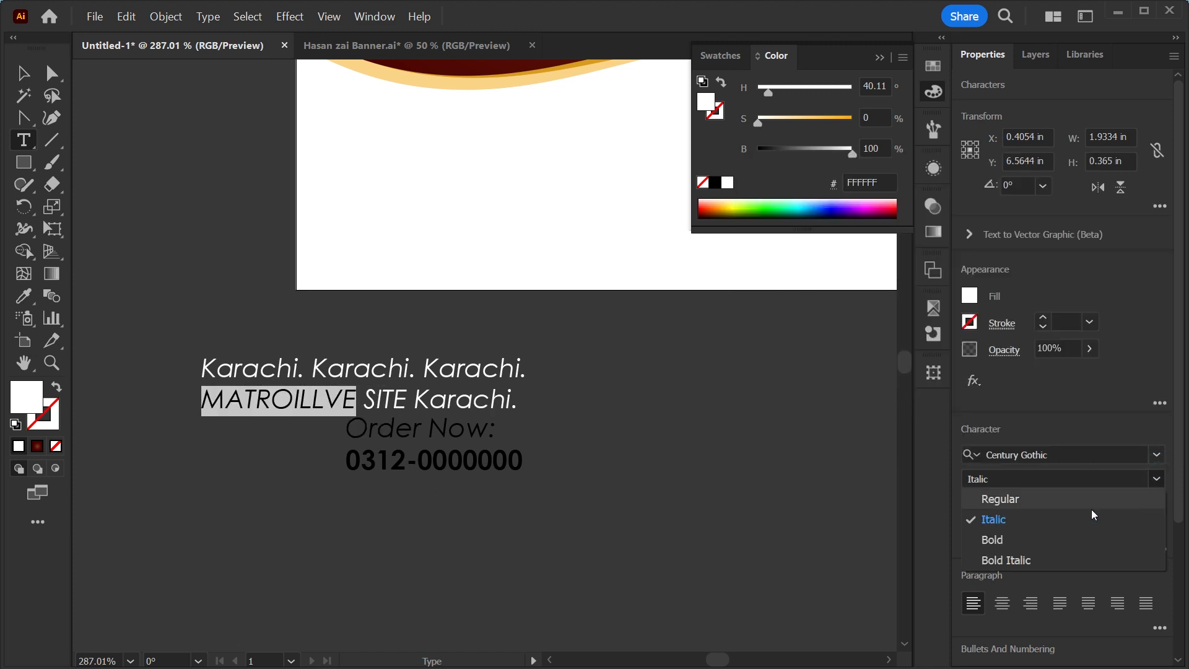
{"action": "left_click", "coordinate": [995, 538]}
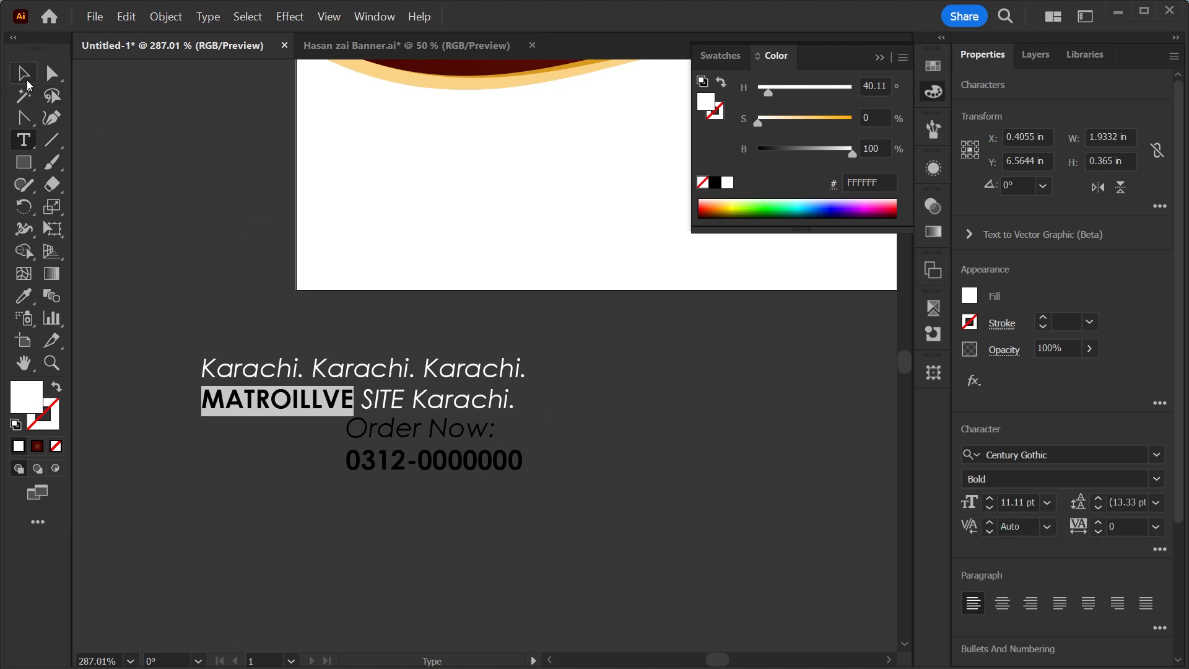
Colour the address text black and move it below the phone number.
{"action": "left_click", "coordinate": [25, 77]}
{"action": "left_click", "coordinate": [715, 182]}
{"action": "left_click_drag", "start_coordinate": [487, 405], "coordinate": [610, 500]}
{"action": "left_click", "coordinate": [377, 470]}
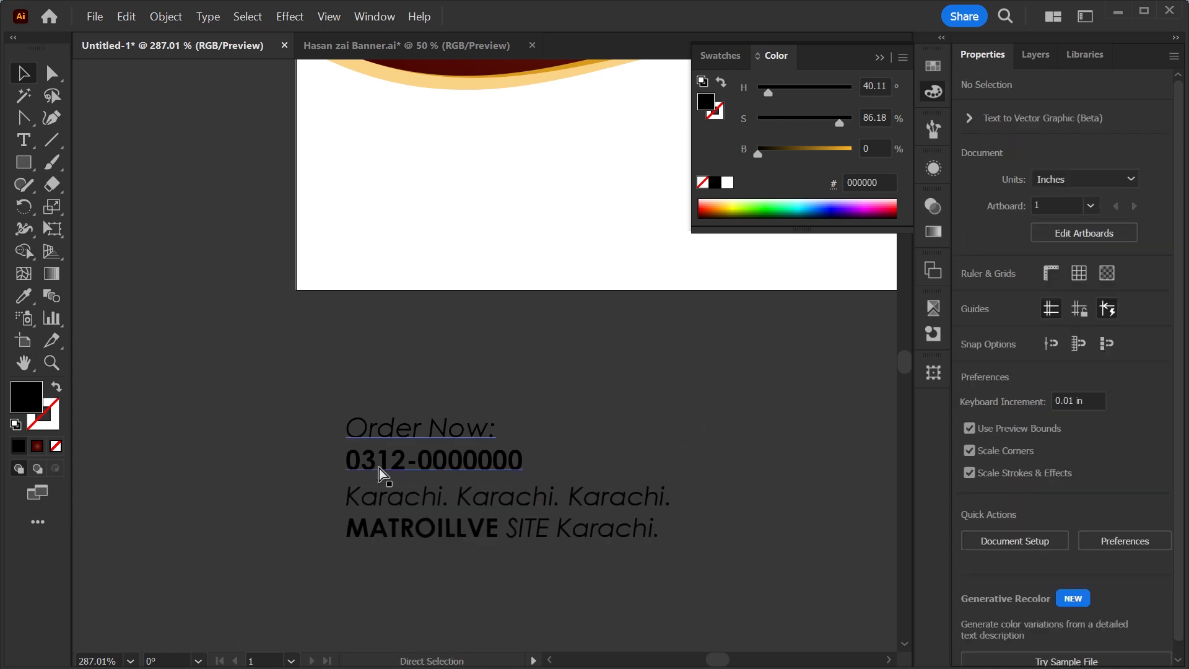
Place the contact text and the WhatsApp and location icons in the white area at the artboard's bottom.
{"action": "key", "text": "ctrl+1"}
{"action": "left_click_drag", "start_coordinate": [234, 252], "coordinate": [419, 390]}
{"action": "key", "text": "ctrl+space"}
{"action": "left_click_drag", "start_coordinate": [409, 355], "coordinate": [484, 442]}
{"action": "left_click_drag", "start_coordinate": [328, 315], "coordinate": [362, 299]}
{"action": "left_click", "coordinate": [213, 318]}
{"action": "left_click_drag", "start_coordinate": [213, 318], "coordinate": [358, 421]}
{"action": "left_click", "coordinate": [347, 547]}
{"action": "key", "text": "ctrl+minus"}
{"action": "key", "text": "ctrl+minus"}
{"action": "key", "text": "ctrl+minus"}
{"action": "key", "text": "ctrl+minus"}
{"action": "key", "text": "space"}
{"action": "left_click_drag", "start_coordinate": [347, 547], "coordinate": [306, 627]}
{"action": "left_click_drag", "start_coordinate": [270, 572], "coordinate": [614, 405]}
{"action": "left_click_drag", "start_coordinate": [489, 428], "coordinate": [552, 276]}
{"action": "left_click_drag", "start_coordinate": [633, 286], "coordinate": [675, 290]}
{"action": "key", "text": "Up"}
{"action": "key", "text": "Up"}
{"action": "key", "text": "ctrl+0"}
Colour the logo and its Urdu tagline with the light gold swatch.
{"action": "left_click", "coordinate": [439, 194]}
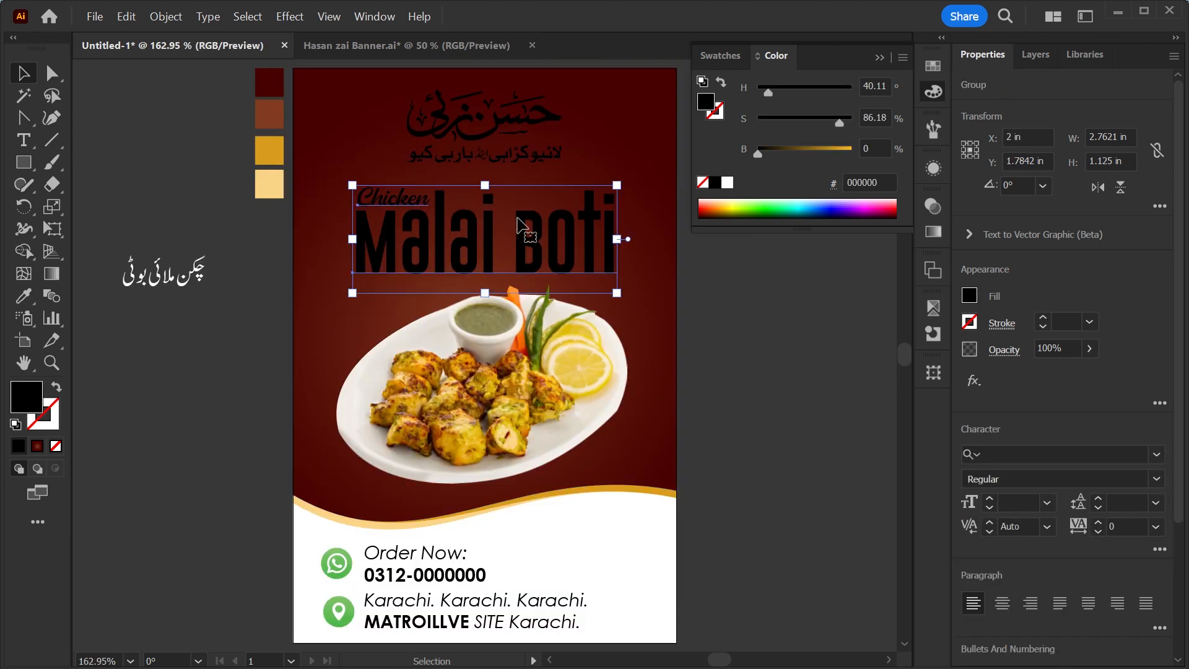
{"action": "left_click", "coordinate": [505, 159]}
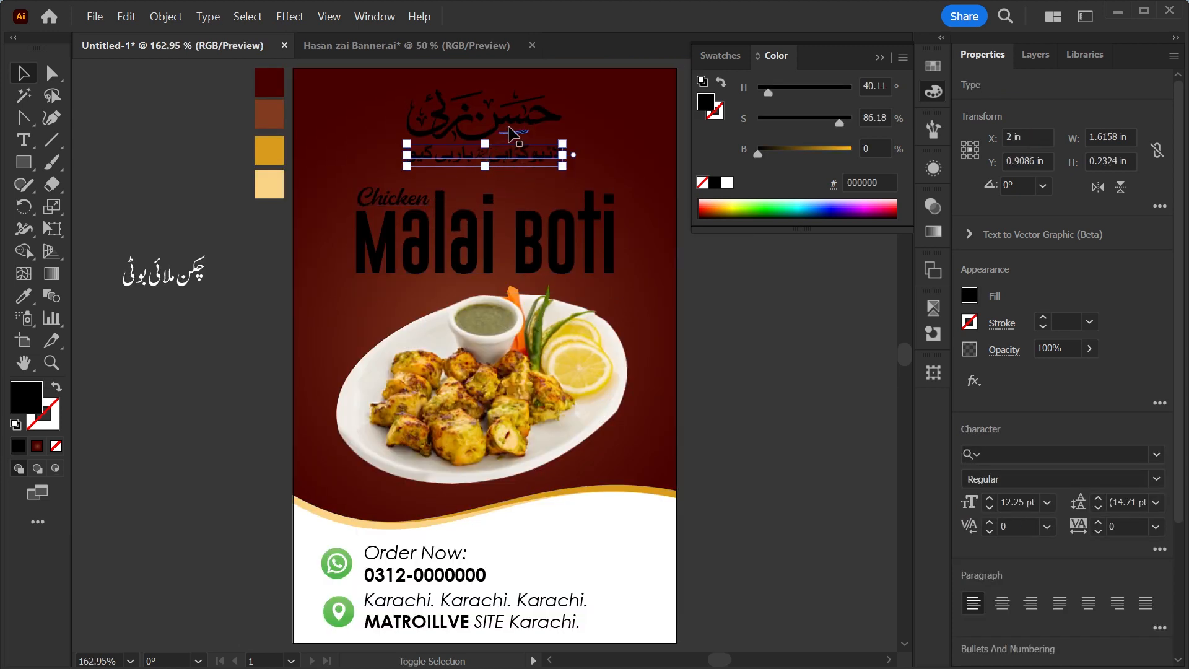
{"action": "left_click", "coordinate": [508, 125], "text": "shift"}
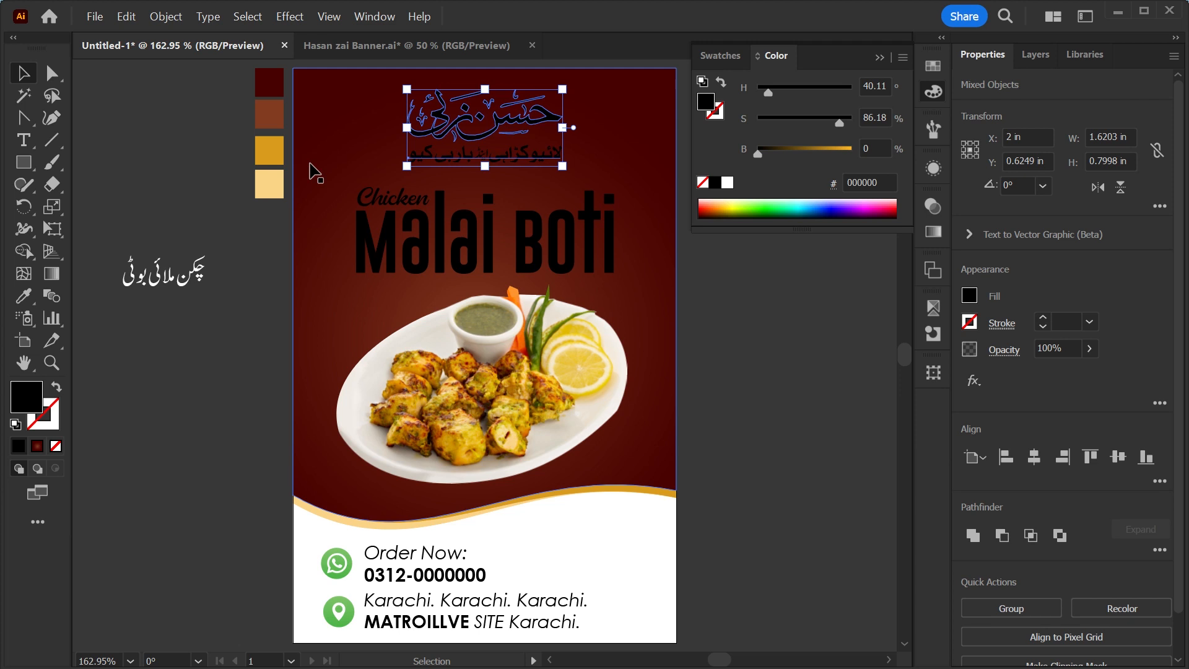
{"action": "key", "text": "i"}
{"action": "left_click", "coordinate": [269, 180]}
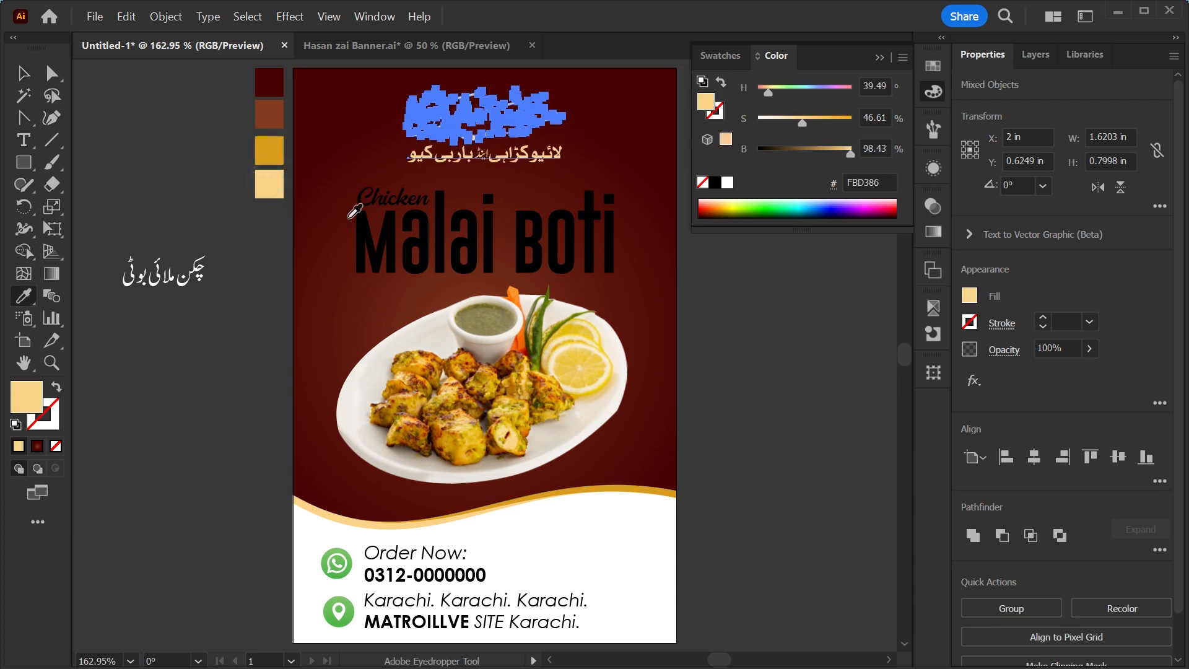
Colour the Malai Boti heading with the darker gold swatch.
{"action": "key", "text": "v"}
{"action": "left_click", "coordinate": [364, 214]}
{"action": "key", "text": "i"}
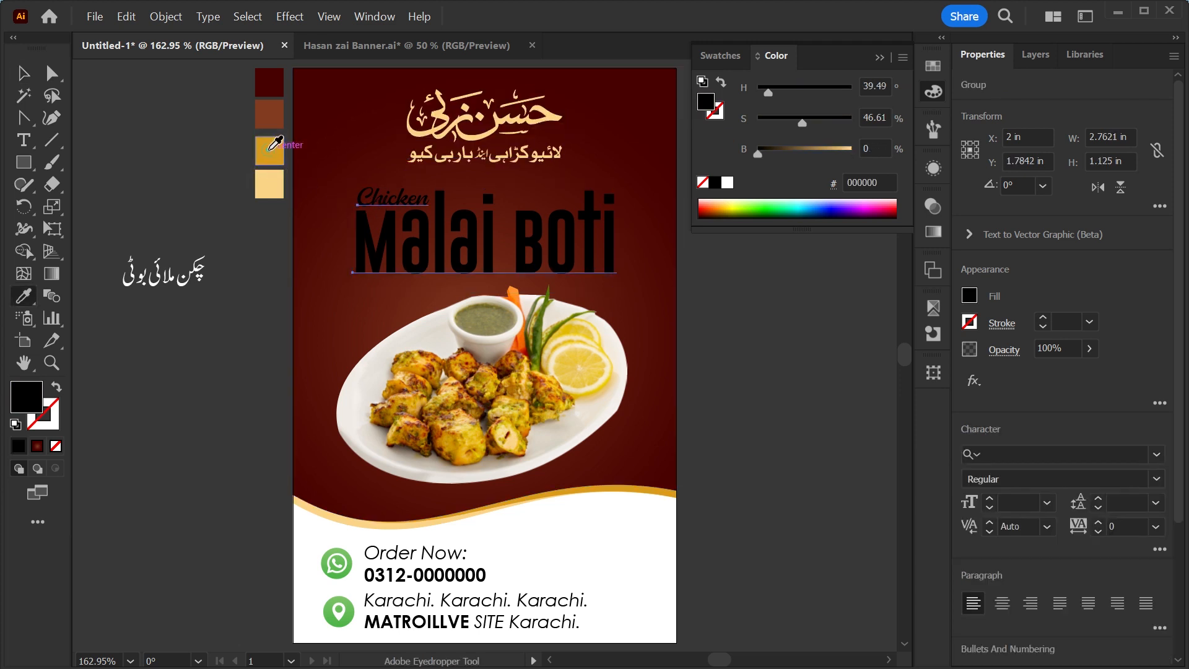
{"action": "left_click", "coordinate": [269, 149]}
Recolour the word Chicken in the heading group with the light gold swatch.
{"action": "key", "text": "v"}
{"action": "double_click", "coordinate": [393, 196]}
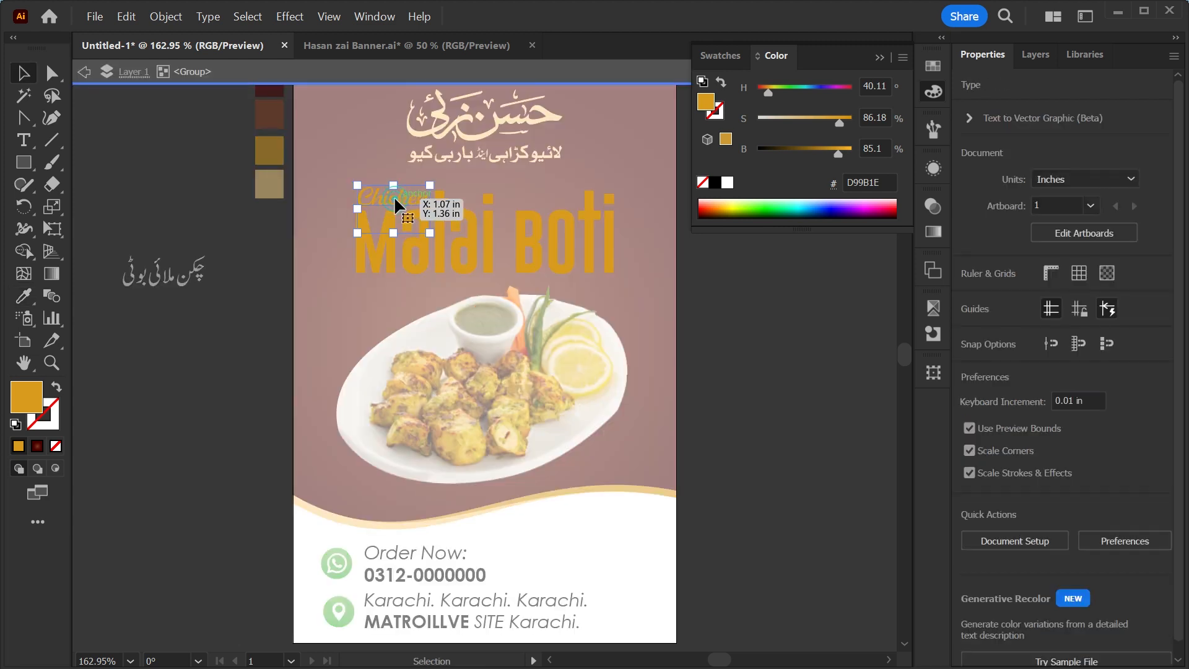
{"action": "key", "text": "i"}
{"action": "left_click", "coordinate": [268, 182]}
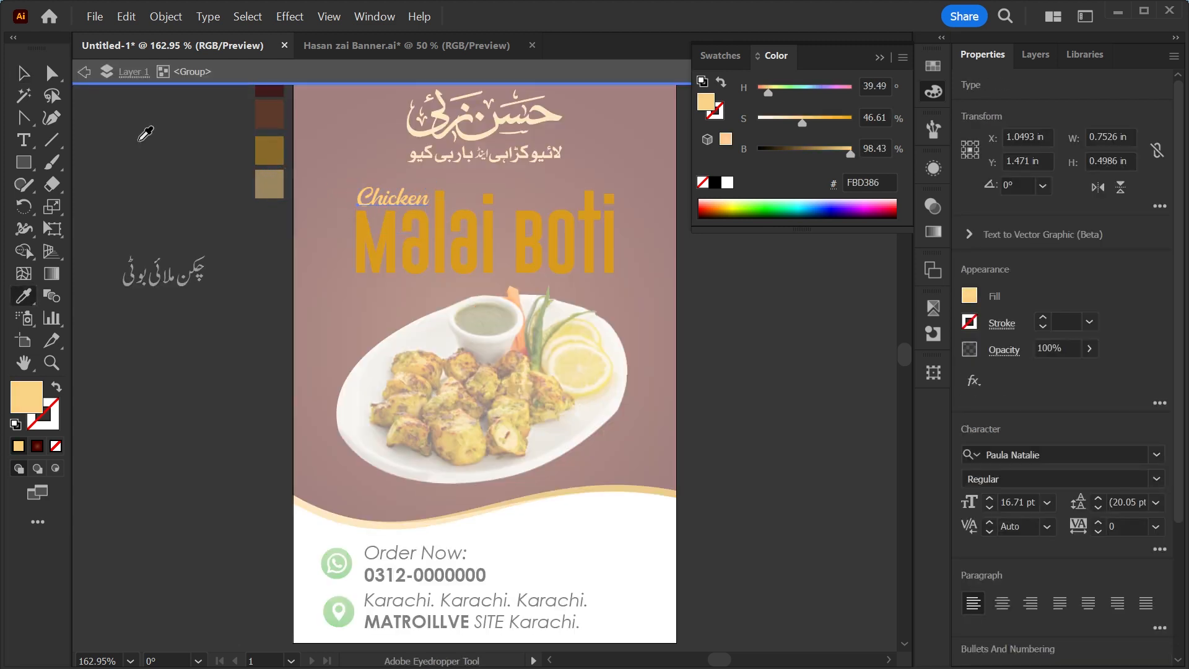
{"action": "left_click", "coordinate": [24, 73]}
{"action": "double_click", "coordinate": [826, 254]}
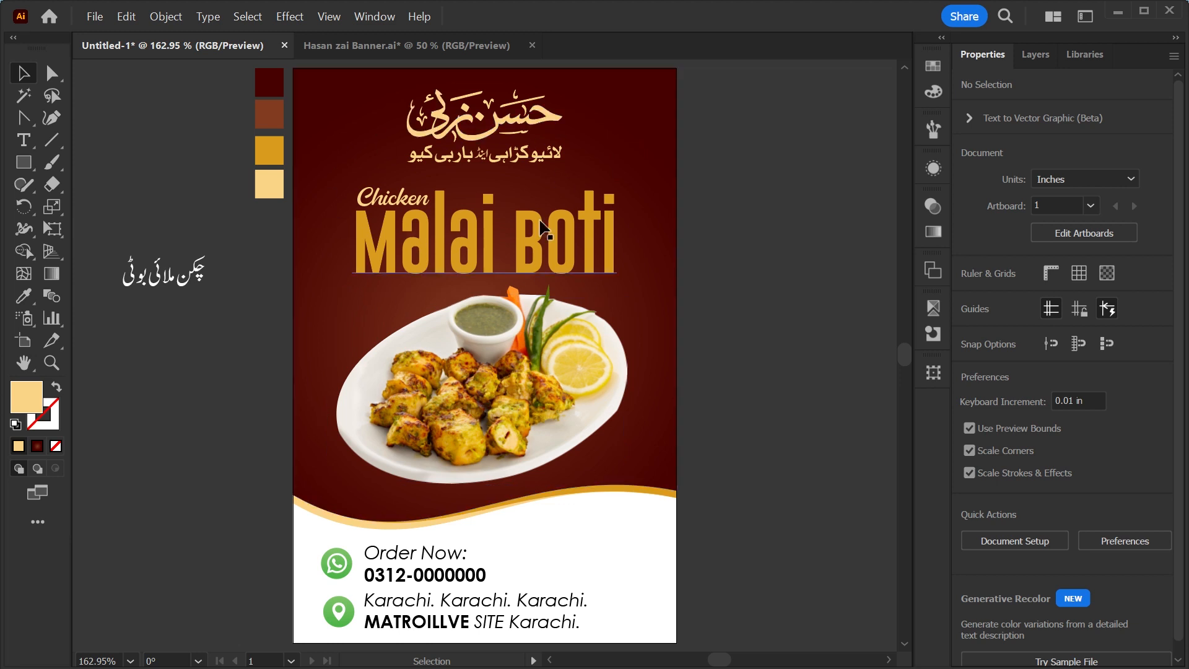
Delete the upper anchor points of the spare wavy background copy beside the artboard, keeping only its bottom curve.
{"action": "key", "text": "space"}
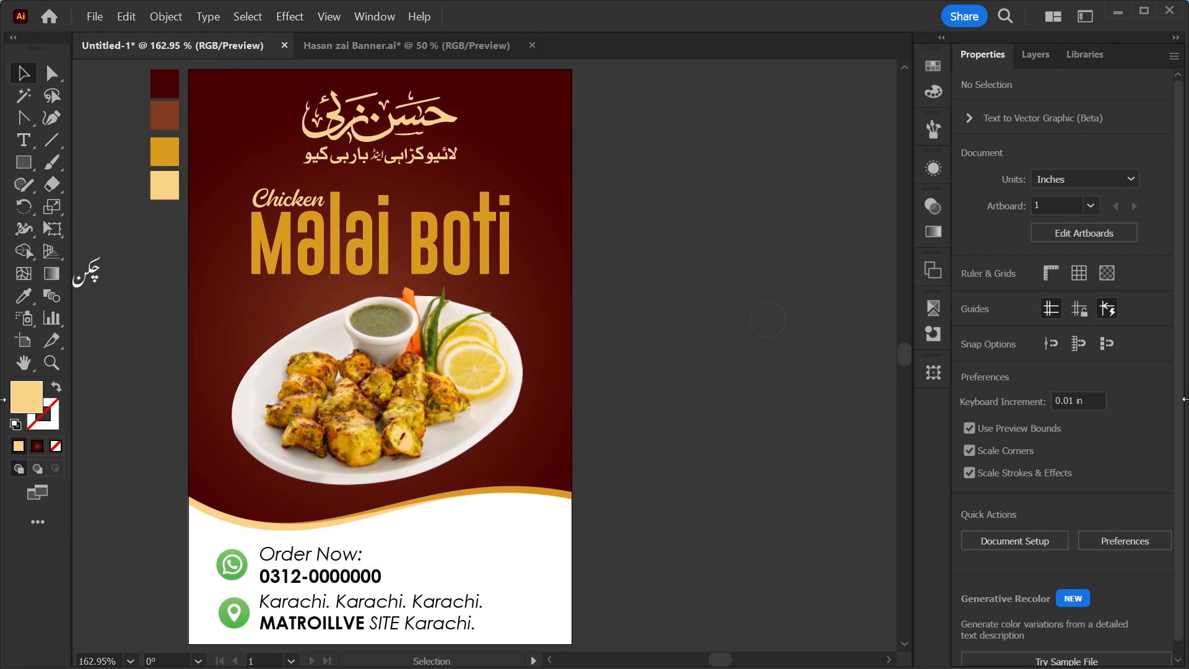
{"action": "left_click_drag", "start_coordinate": [543, 443], "coordinate": [870, 438]}
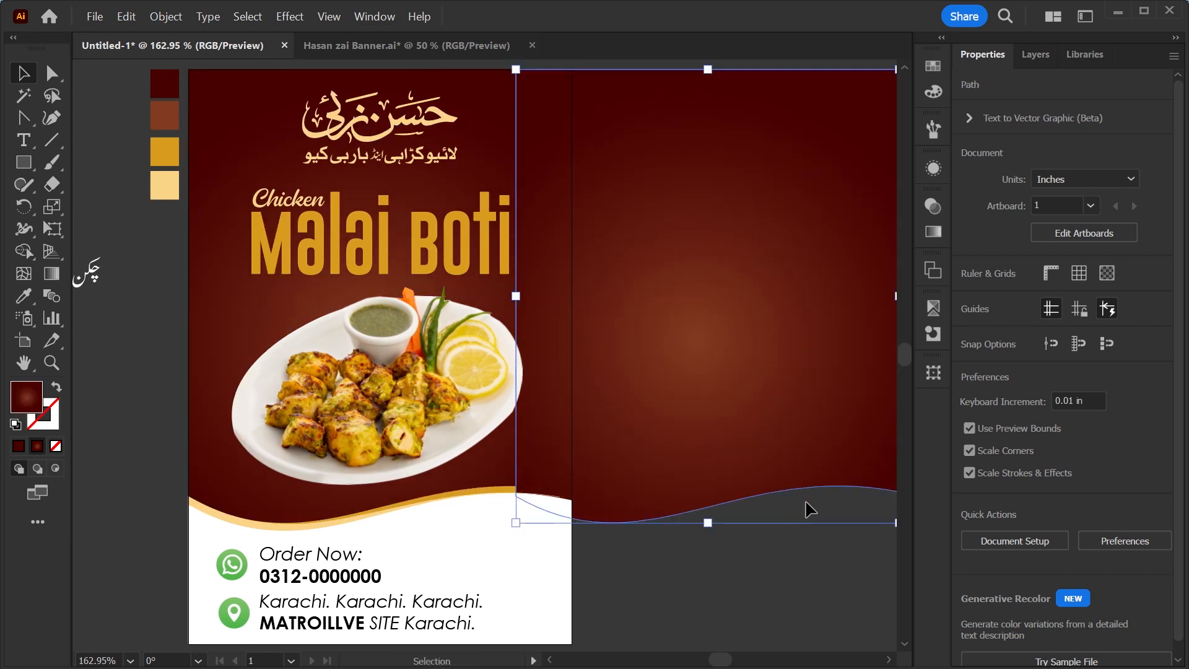
{"action": "key", "text": "space"}
{"action": "left_click_drag", "start_coordinate": [783, 502], "coordinate": [468, 503]}
{"action": "left_click_drag", "start_coordinate": [384, 401], "coordinate": [605, 401]}
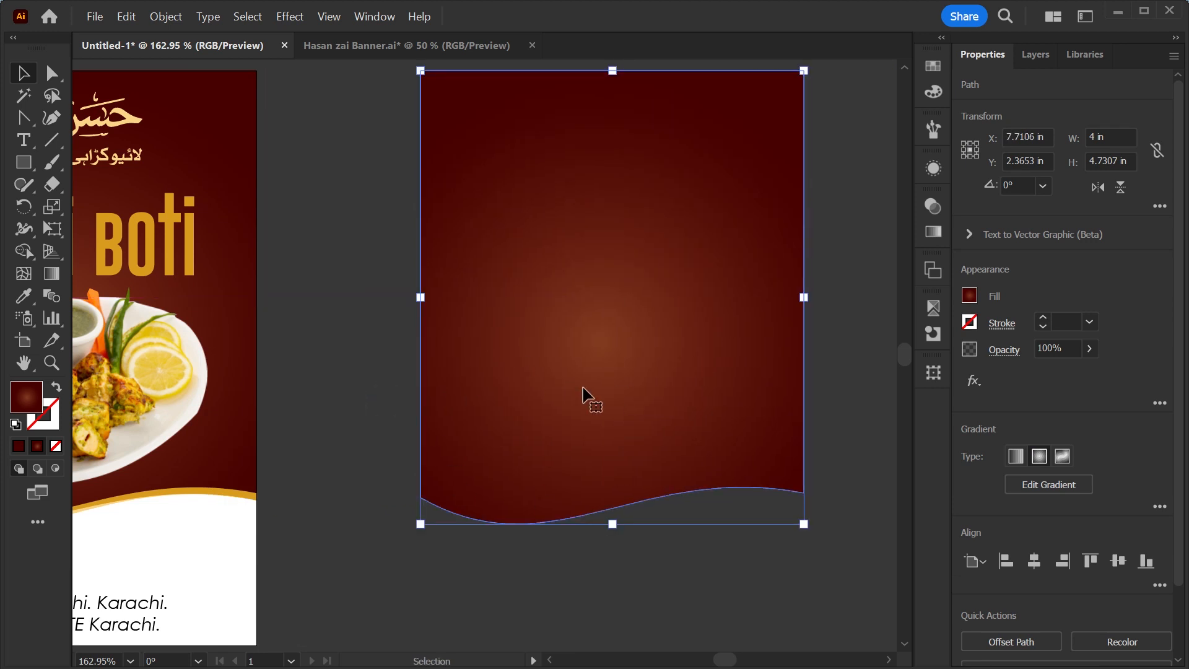
{"action": "key", "text": "a"}
{"action": "left_click_drag", "start_coordinate": [609, 204], "coordinate": [842, 315]}
{"action": "key", "text": "Delete"}
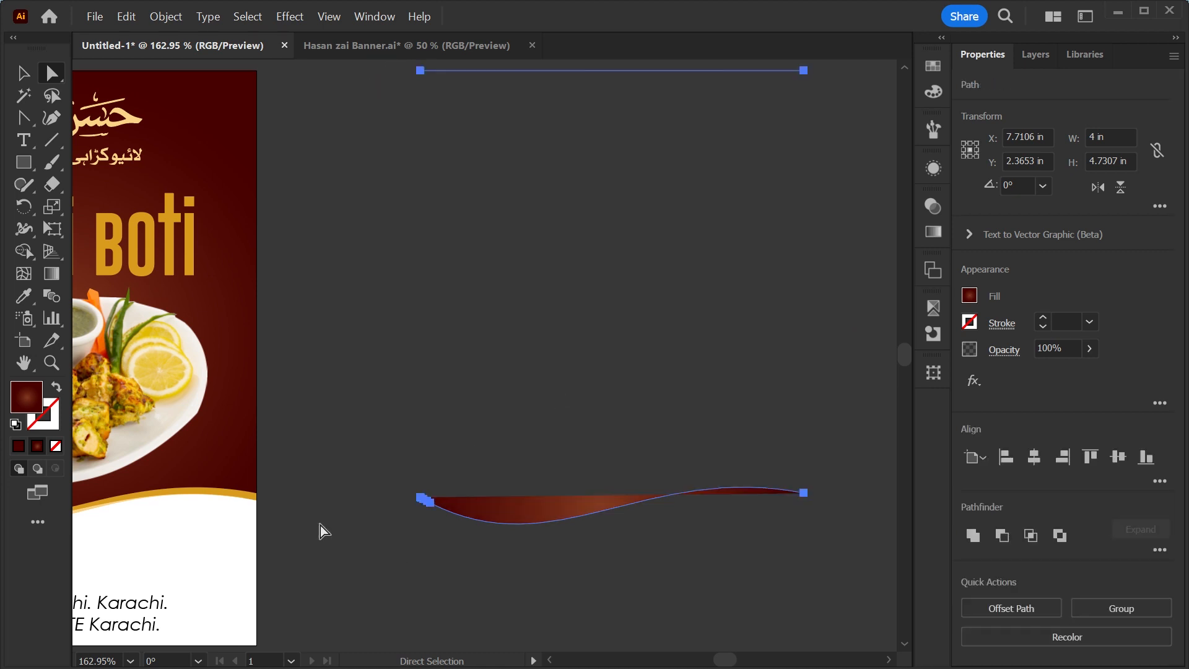
{"action": "left_click_drag", "start_coordinate": [682, 112], "coordinate": [835, 64]}
{"action": "key", "text": "Delete"}
Turn the wave curve into a black 3 pt stroke with no fill.
{"action": "key", "text": "v"}
{"action": "left_click_drag", "start_coordinate": [462, 402], "coordinate": [618, 582]}
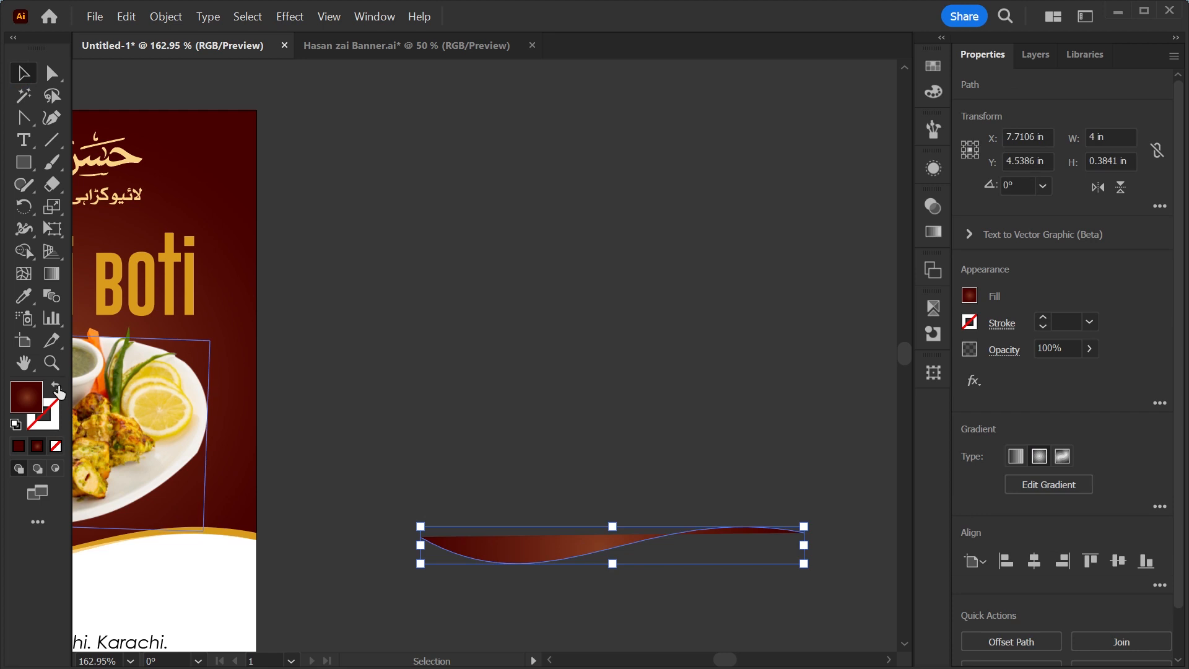
{"action": "left_click", "coordinate": [57, 388]}
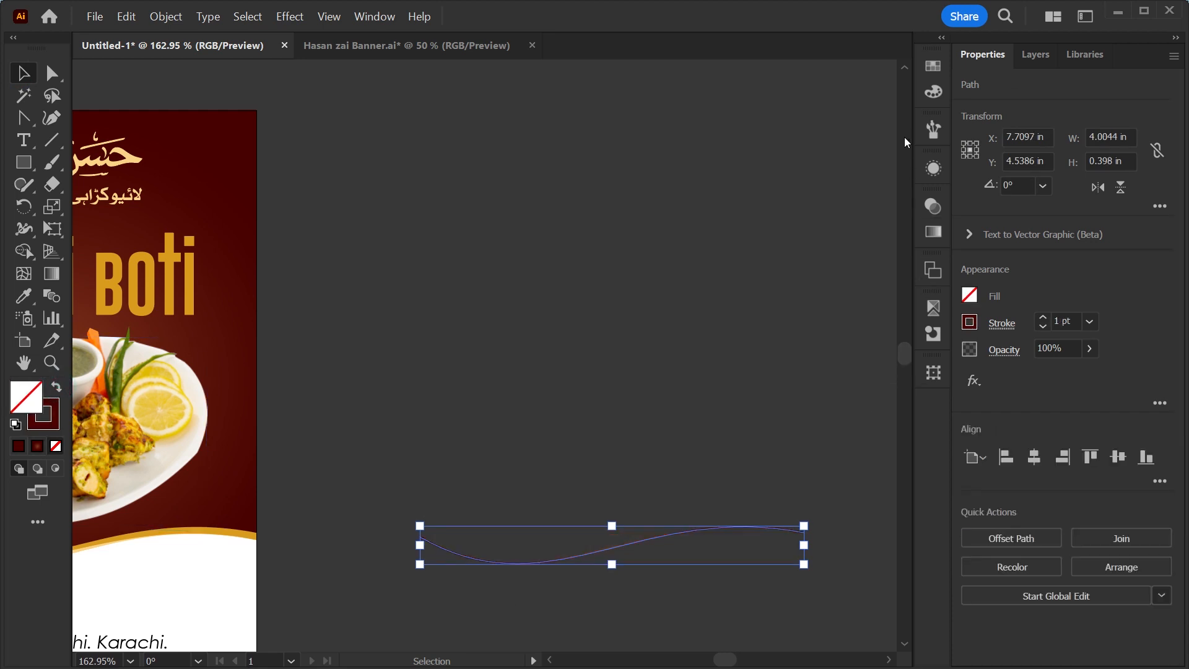
{"action": "left_click", "coordinate": [929, 70]}
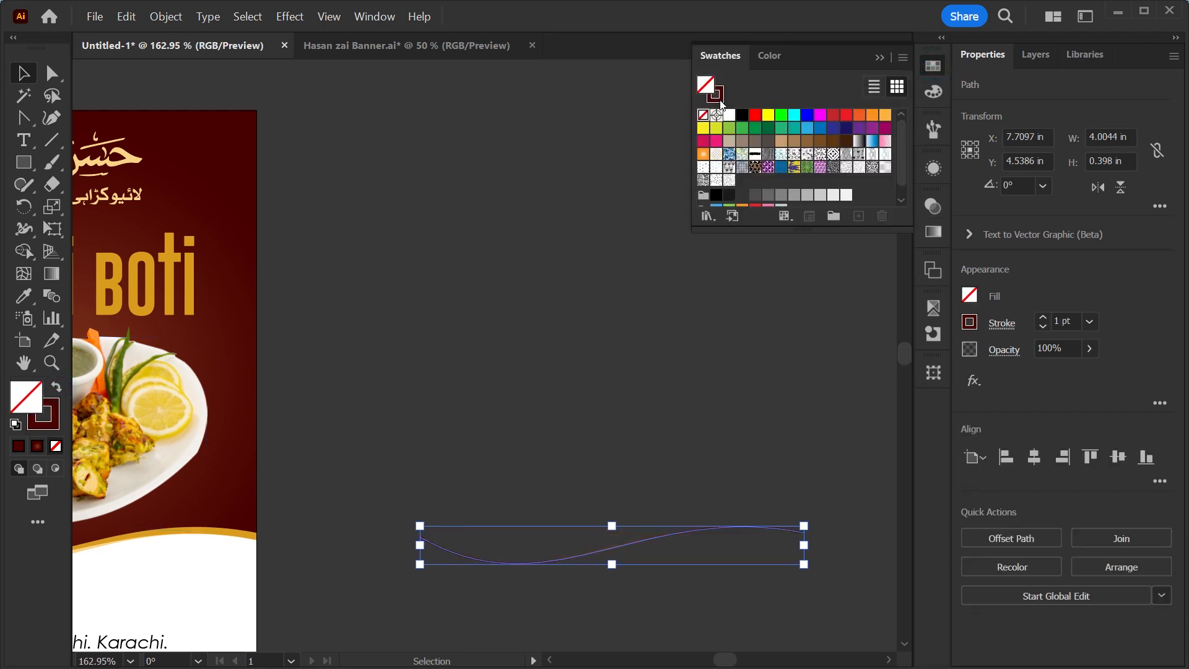
{"action": "left_click", "coordinate": [717, 96]}
{"action": "left_click", "coordinate": [738, 119]}
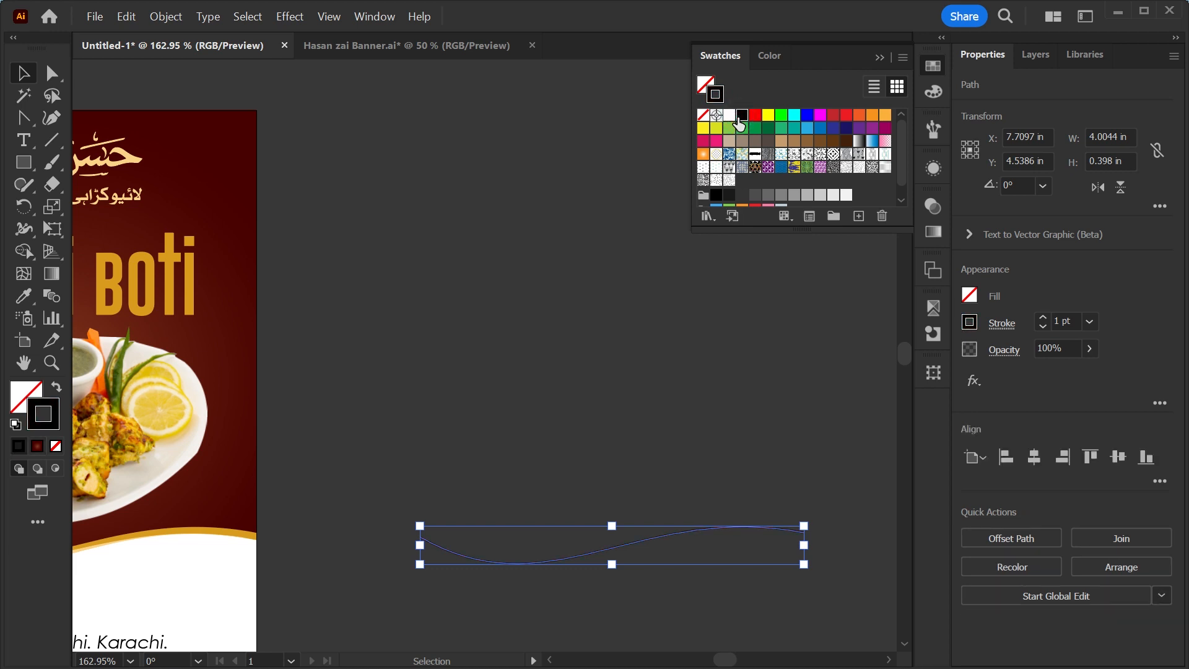
{"action": "left_click", "coordinate": [1062, 328]}
{"action": "type", "text": "3"}
{"action": "key", "text": "Return"}
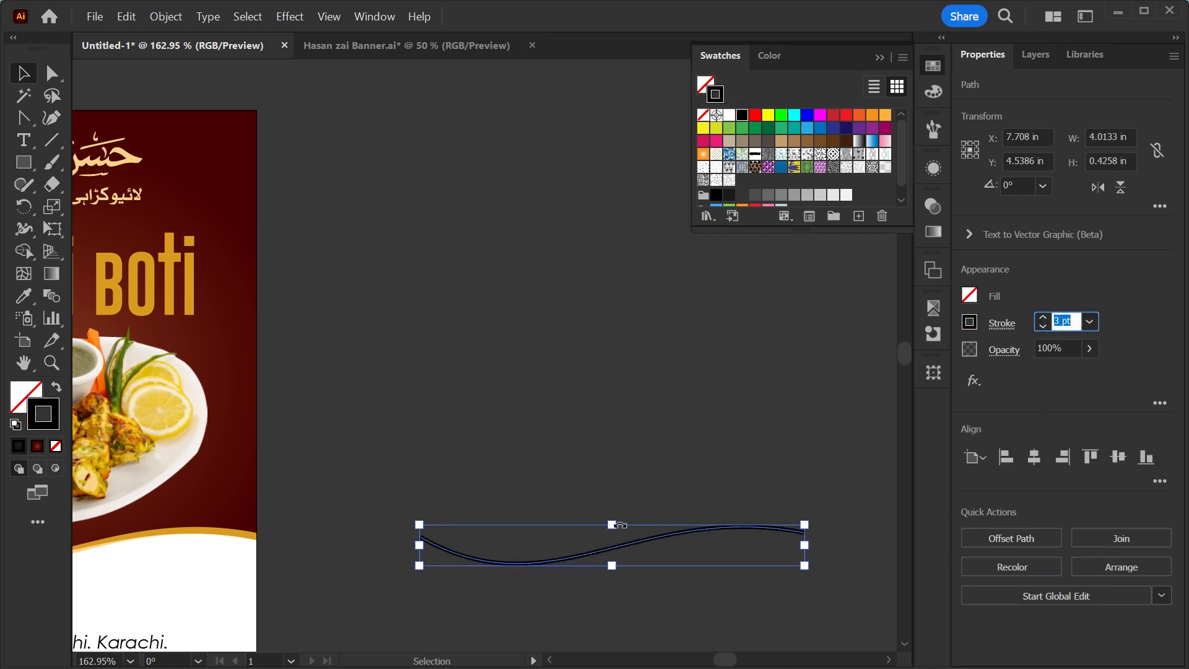
Place a copy of the wave curve about 6 in above the original and select both curves.
{"action": "left_click_drag", "start_coordinate": [619, 548], "coordinate": [608, 76]}
{"action": "left_click_drag", "start_coordinate": [608, 260], "coordinate": [306, 491]}
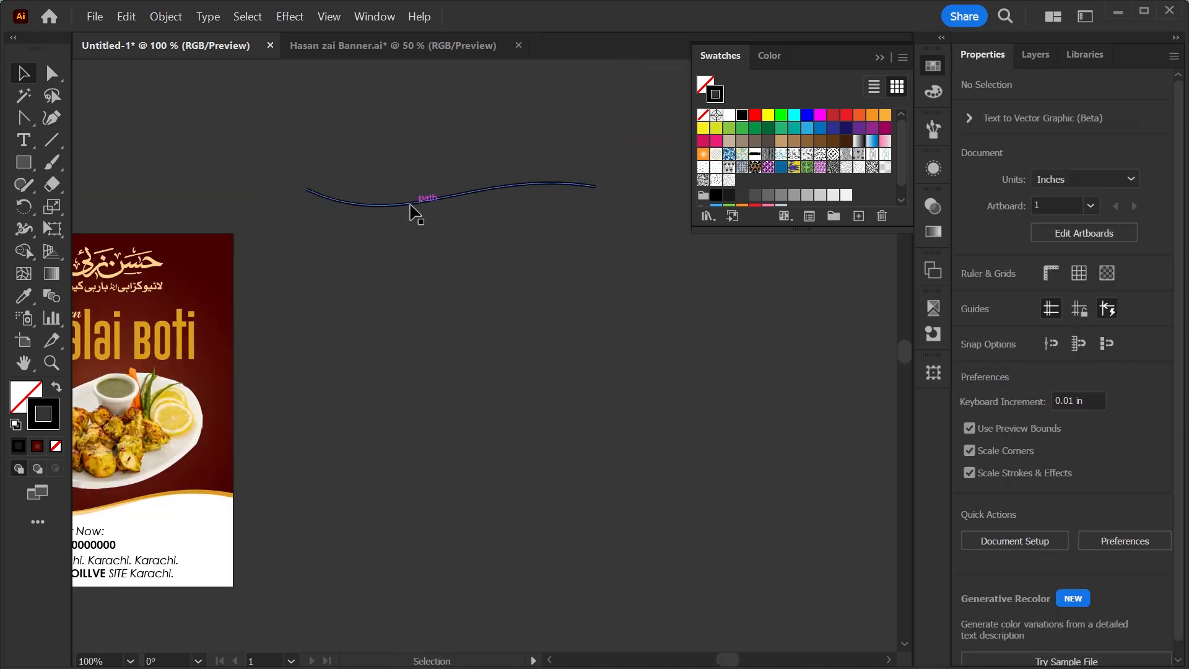
{"action": "left_click_drag", "start_coordinate": [411, 205], "coordinate": [417, 547]}
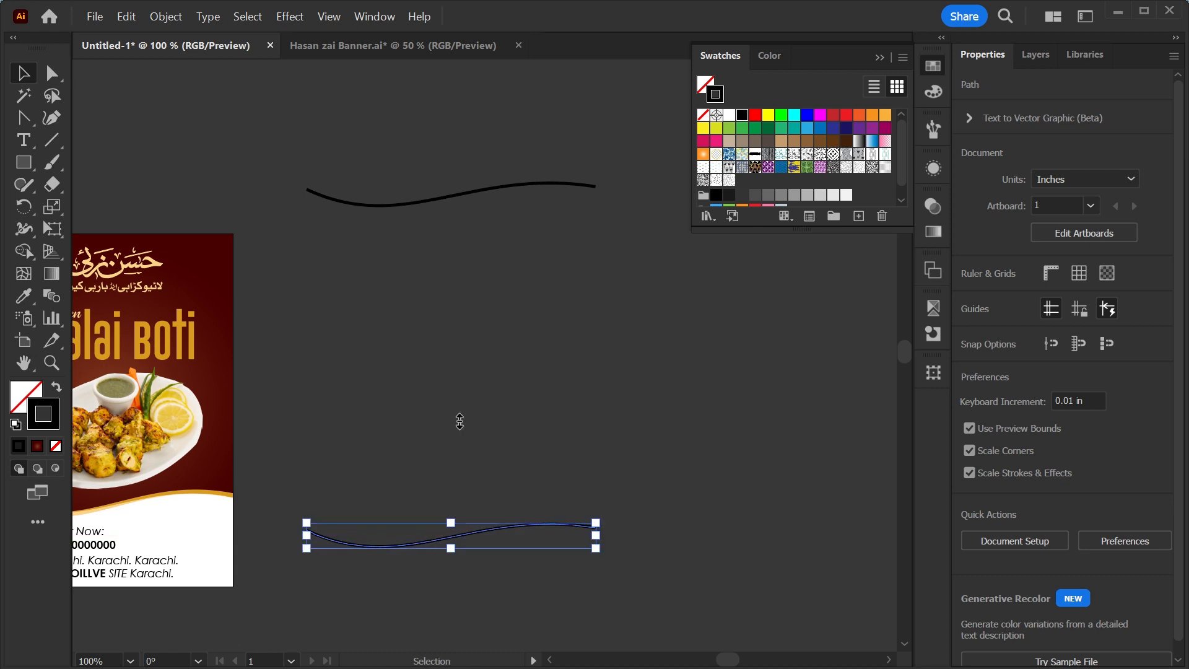
{"action": "left_click_drag", "start_coordinate": [564, 133], "coordinate": [426, 598]}
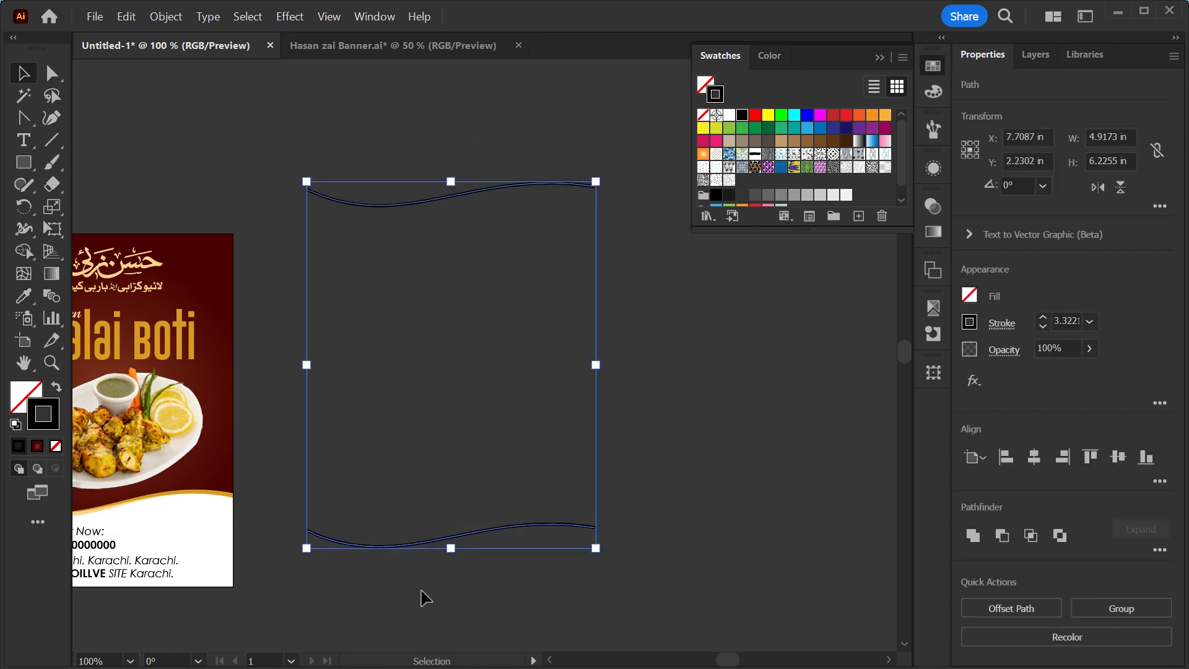
Make a blend between the two wave curves.
{"action": "left_click", "coordinate": [166, 17]}
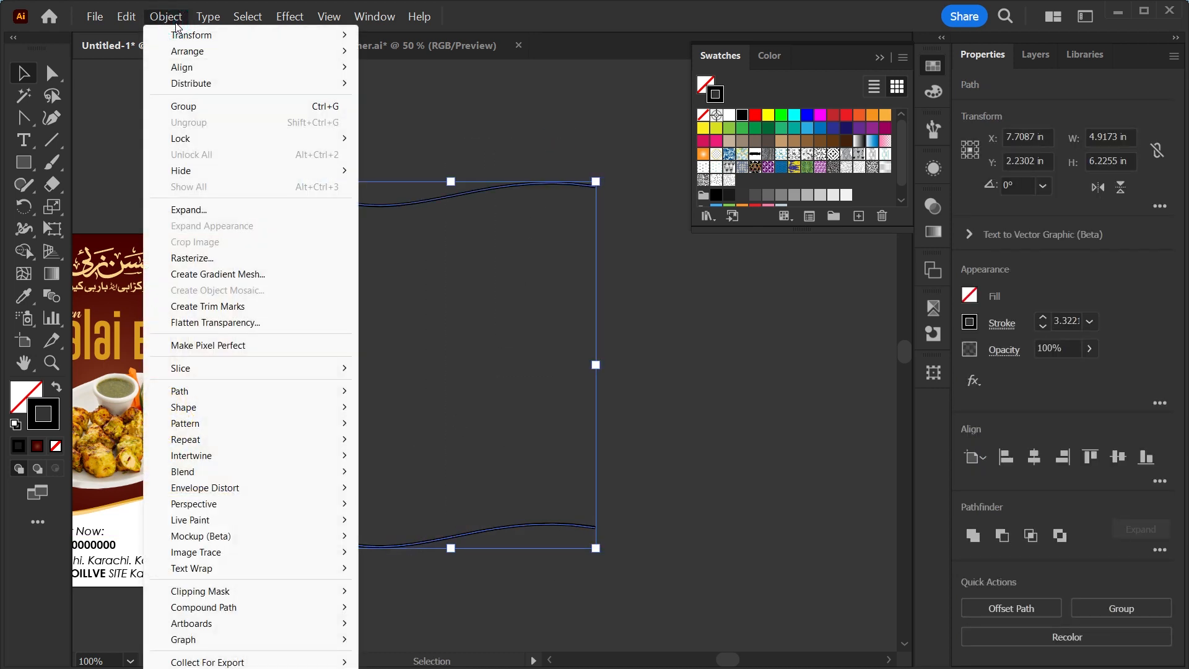
{"action": "mouse_move", "coordinate": [210, 423]}
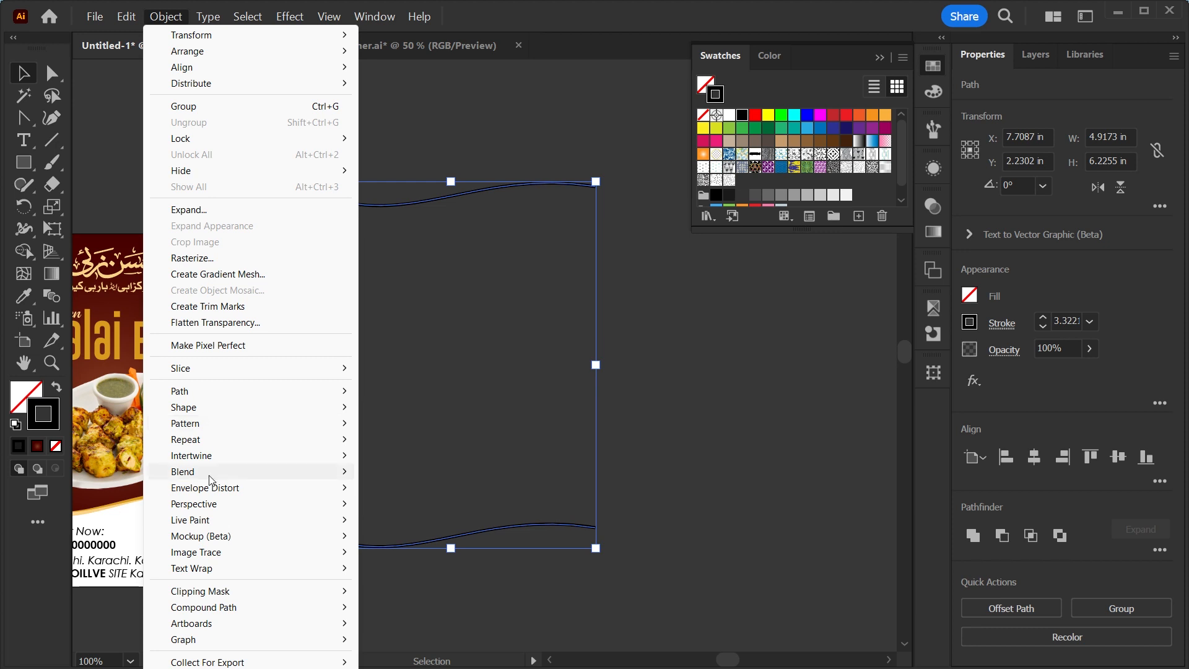
{"action": "mouse_move", "coordinate": [338, 472]}
{"action": "left_click", "coordinate": [409, 474]}
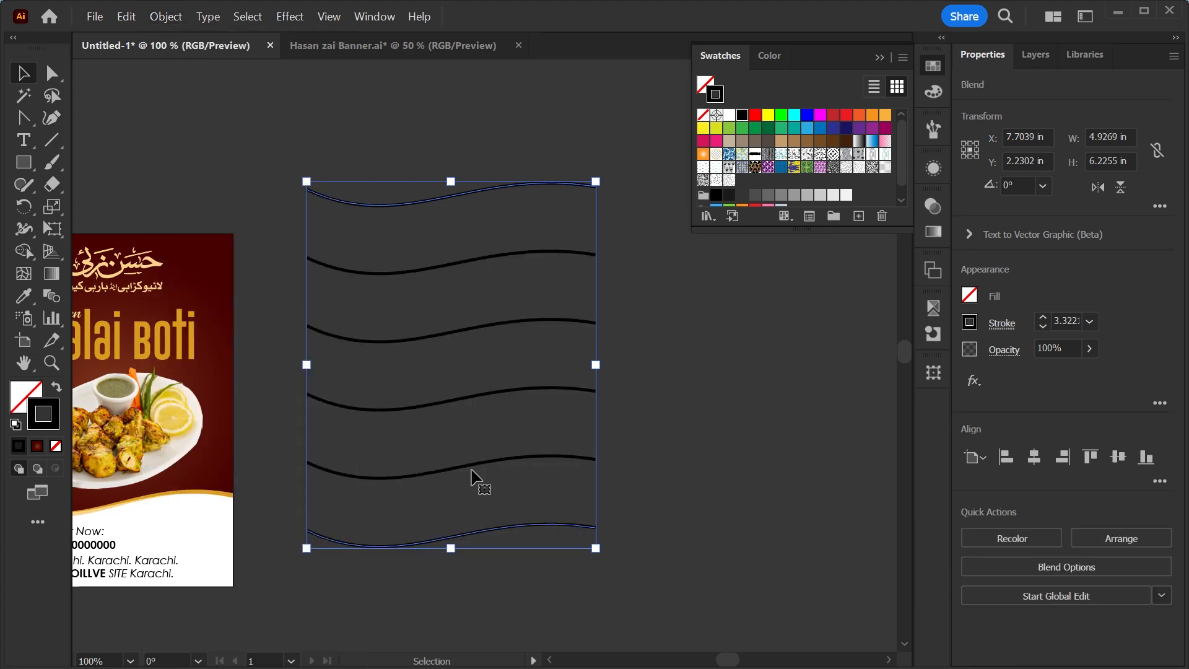
Set the blend's spacing to Specified Steps with 25 steps.
{"action": "left_click", "coordinate": [1079, 567]}
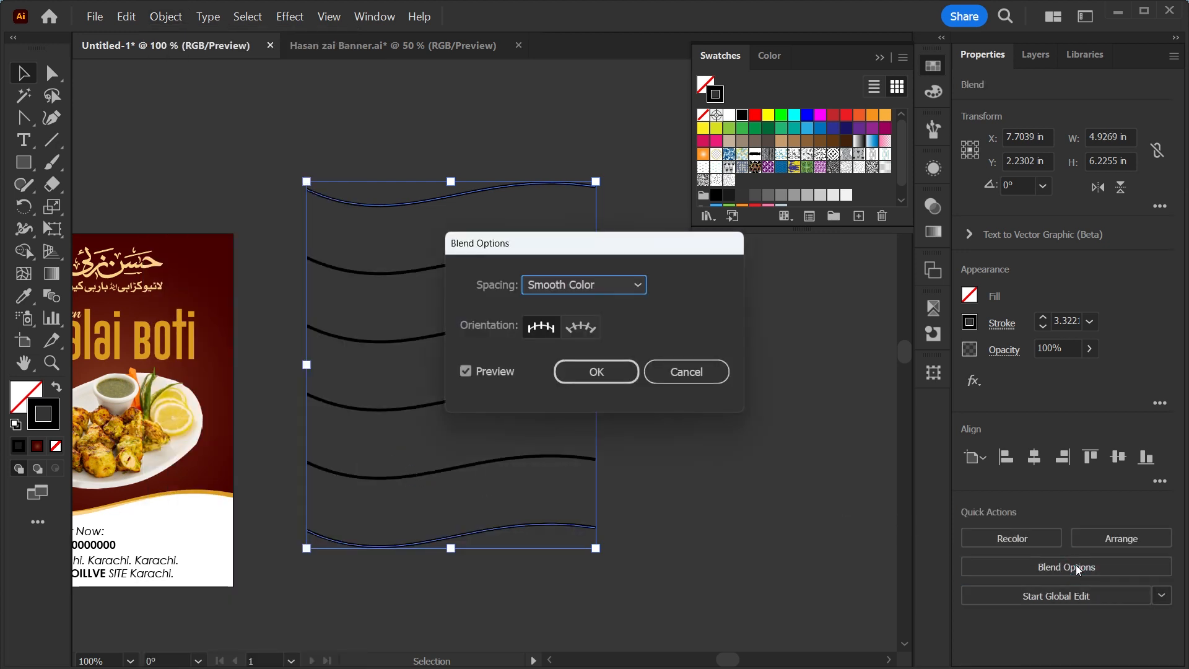
{"action": "left_click", "coordinate": [632, 286]}
{"action": "left_click", "coordinate": [604, 327]}
{"action": "scroll", "coordinate": [665, 283], "scroll_direction": "up", "scroll_amount": 9}
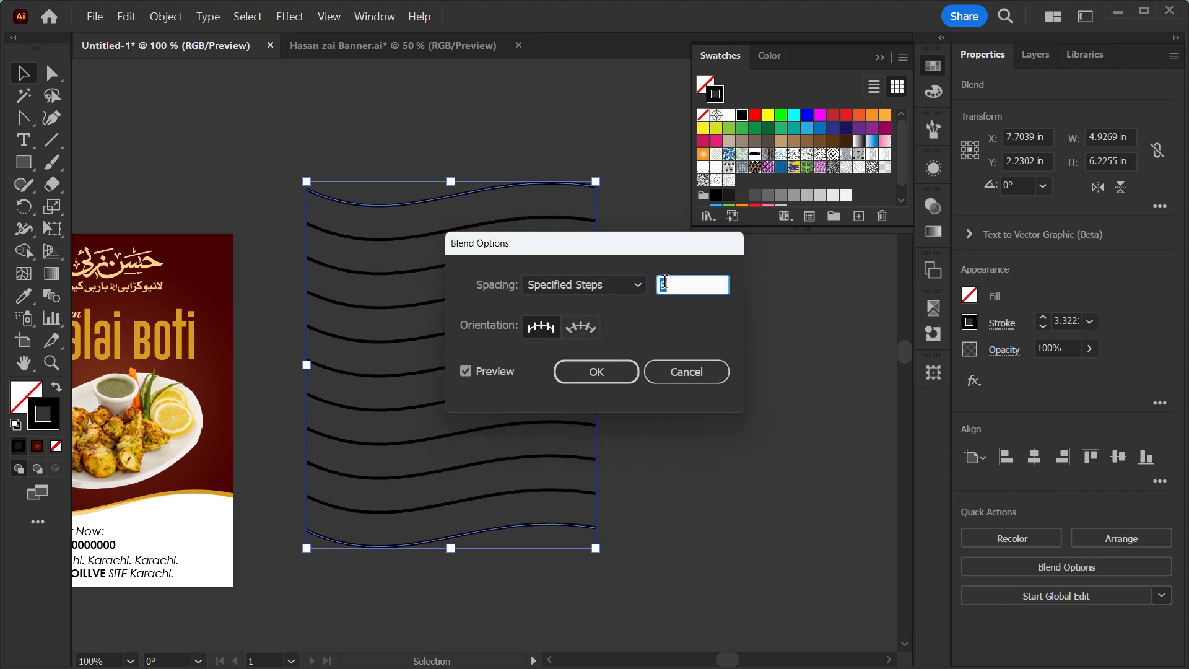
{"action": "scroll", "coordinate": [665, 282], "scroll_direction": "up", "scroll_amount": 12}
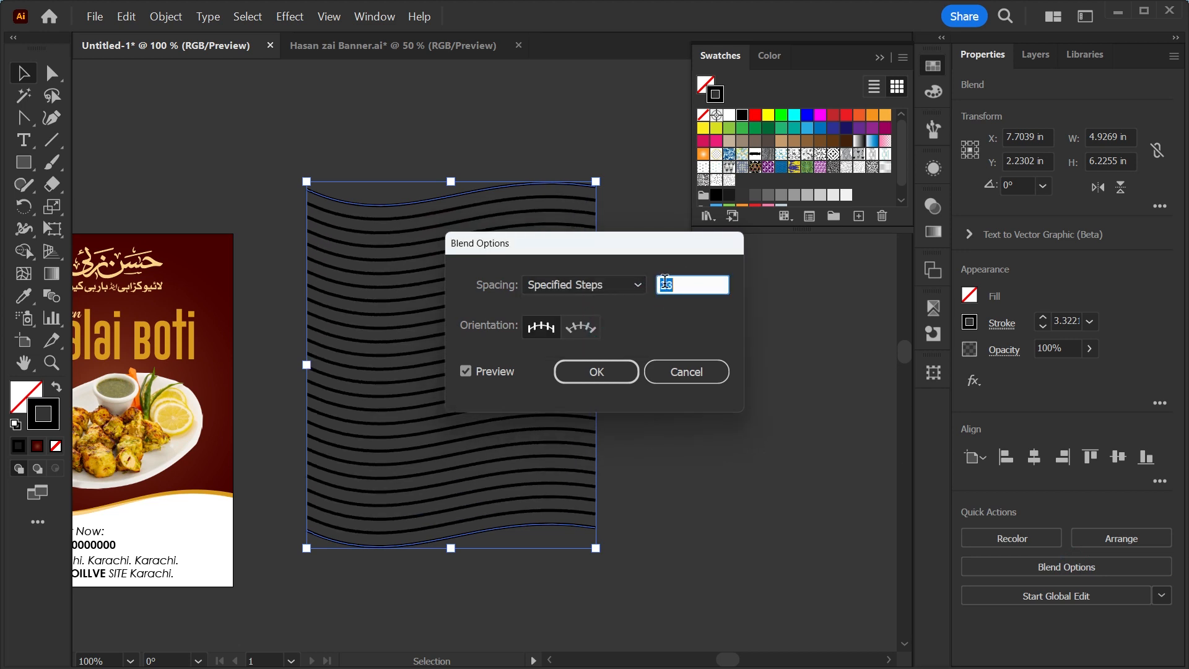
{"action": "scroll", "coordinate": [665, 282], "scroll_direction": "up", "scroll_amount": 1}
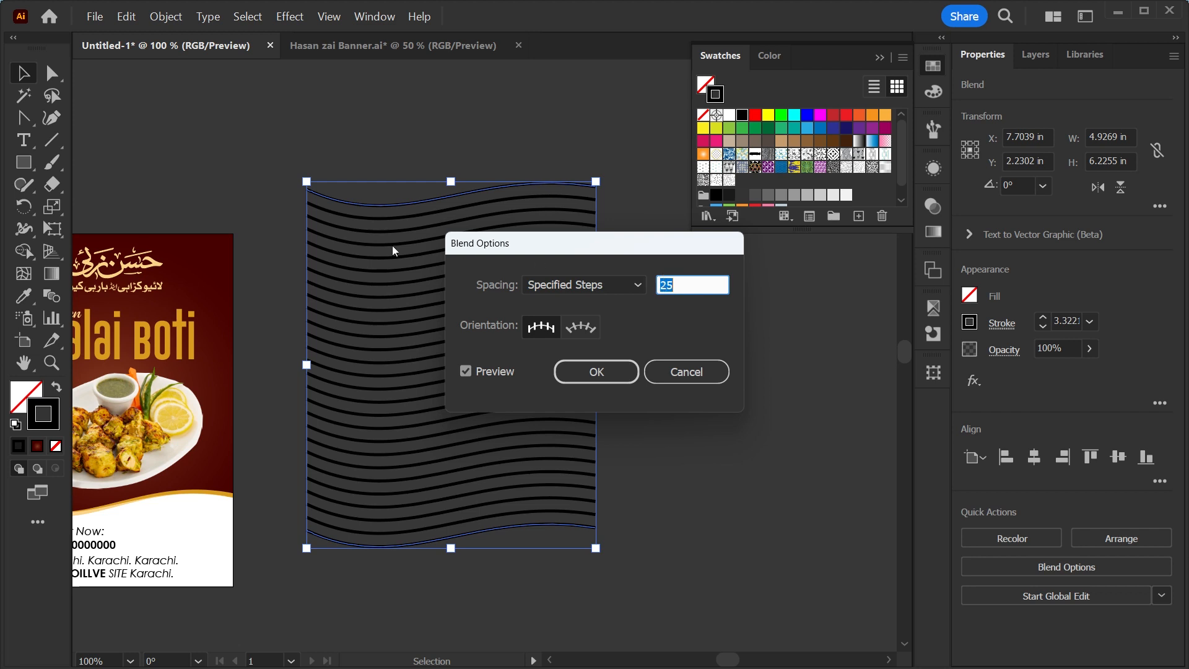
{"action": "left_click", "coordinate": [588, 374]}
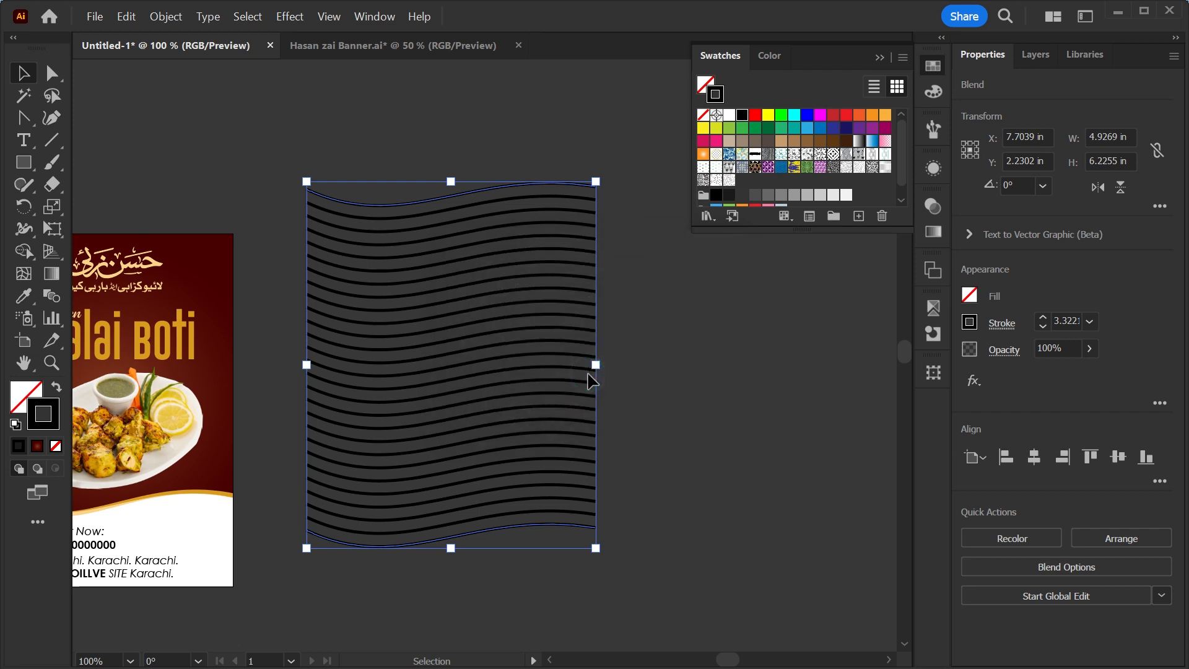
Set the striped blend to Multiply blending at 20% opacity and move it over the flyer artboard.
{"action": "left_click_drag", "start_coordinate": [463, 529], "coordinate": [685, 592]}
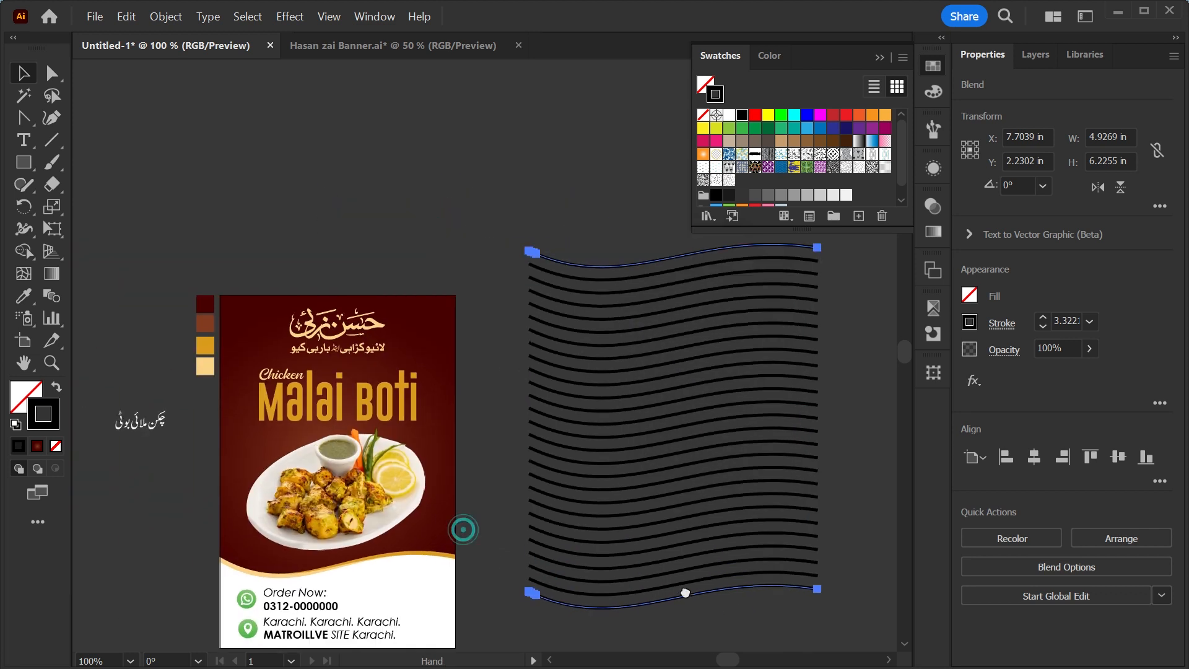
{"action": "left_click", "coordinate": [933, 207]}
{"action": "left_click", "coordinate": [746, 226]}
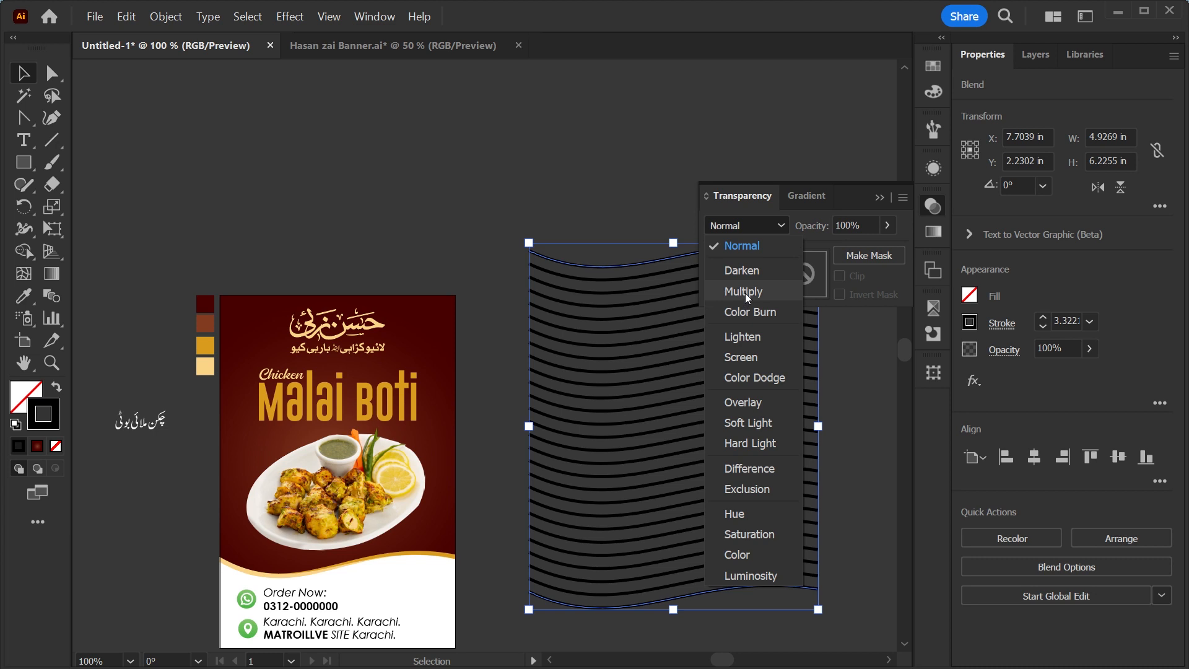
{"action": "left_click", "coordinate": [744, 292]}
{"action": "left_click", "coordinate": [1064, 321]}
{"action": "left_click", "coordinate": [1066, 348]}
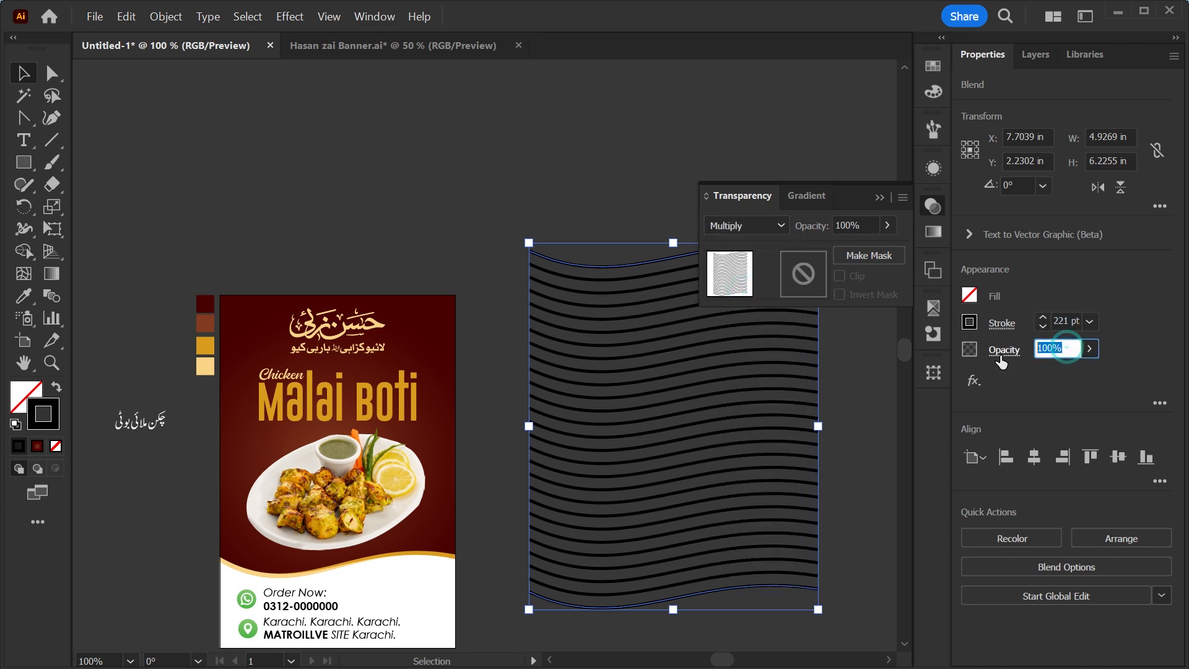
{"action": "type", "text": "50"}
{"action": "key", "text": "Return"}
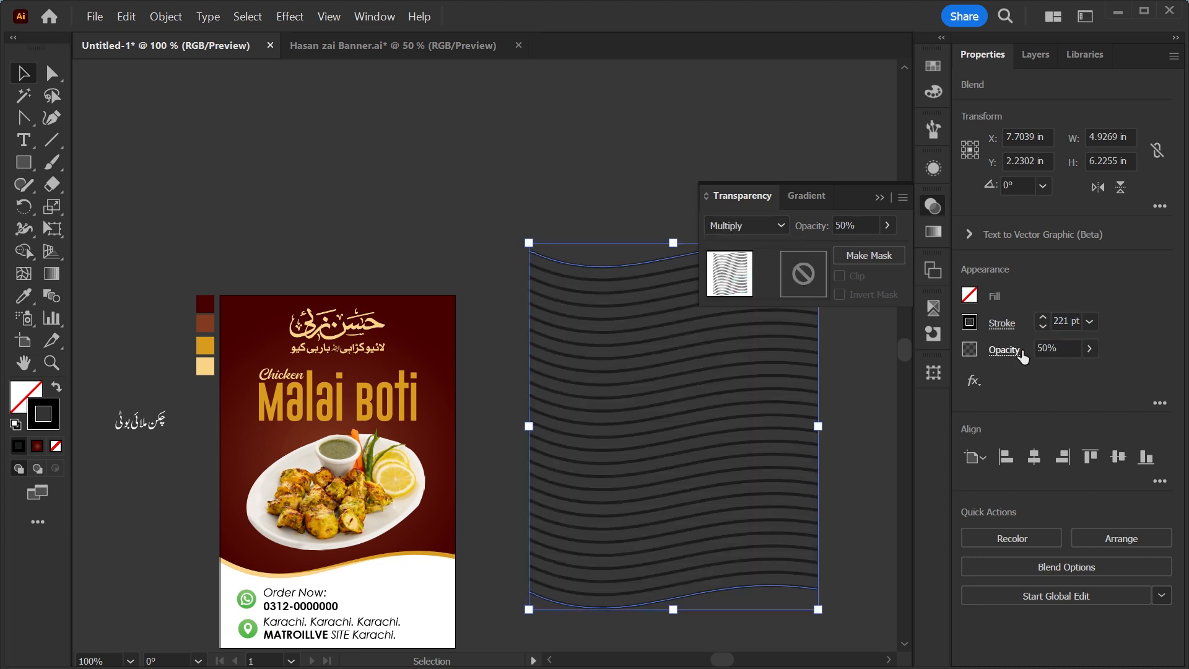
{"action": "left_click", "coordinate": [658, 341]}
{"action": "left_click", "coordinate": [379, 366], "text": "shift"}
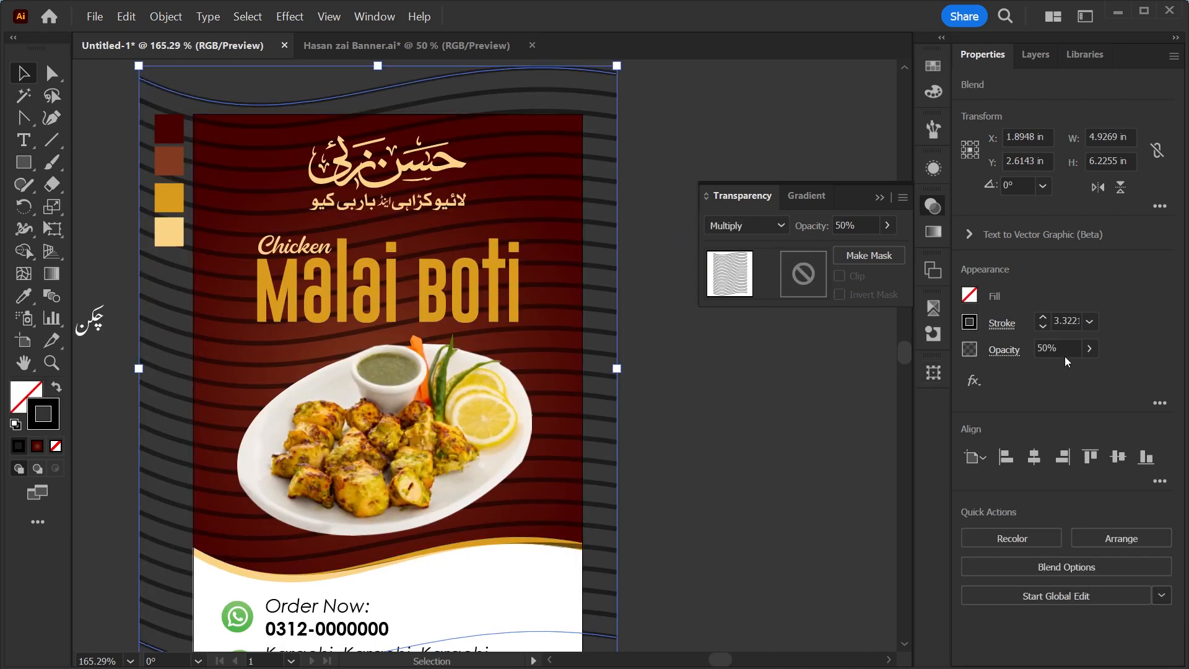
{"action": "left_click", "coordinate": [1064, 353]}
{"action": "type", "text": "20"}
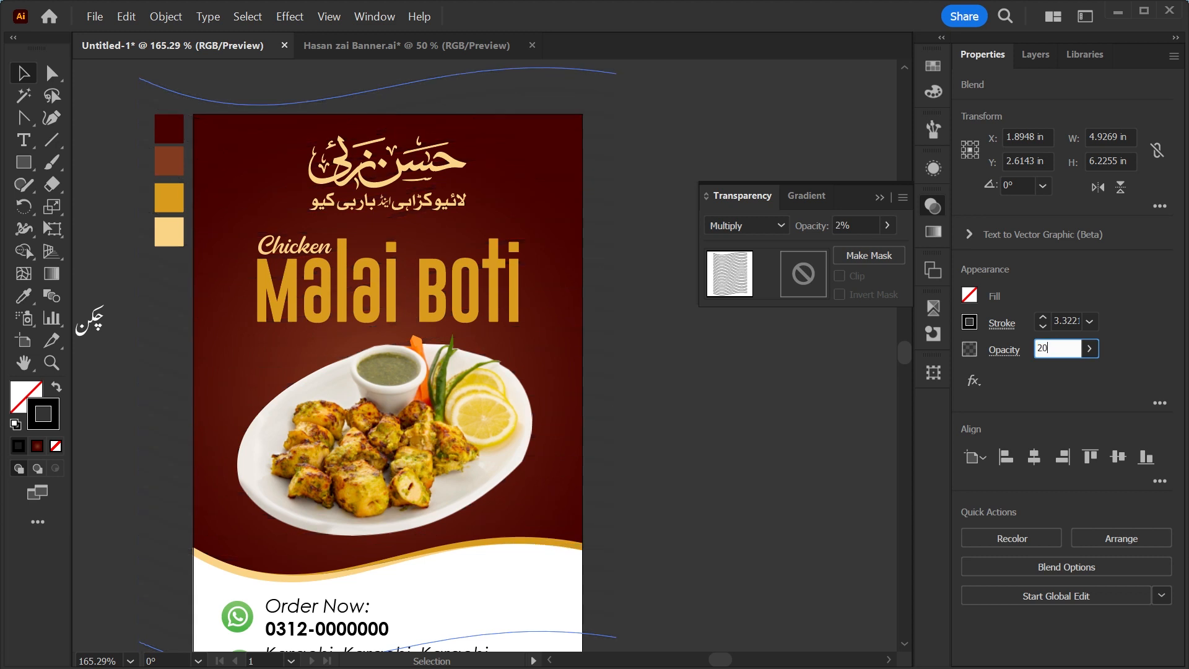
Draw a 4 × 6 in rectangle over the artboard and use it to clip the striped blend.
{"action": "left_click", "coordinate": [22, 168]}
{"action": "left_click", "coordinate": [640, 267]}
{"action": "type", "text": "4"}
{"action": "key", "text": "Tab"}
{"action": "type", "text": "6"}
{"action": "key", "text": "Return"}
{"action": "key", "text": "v"}
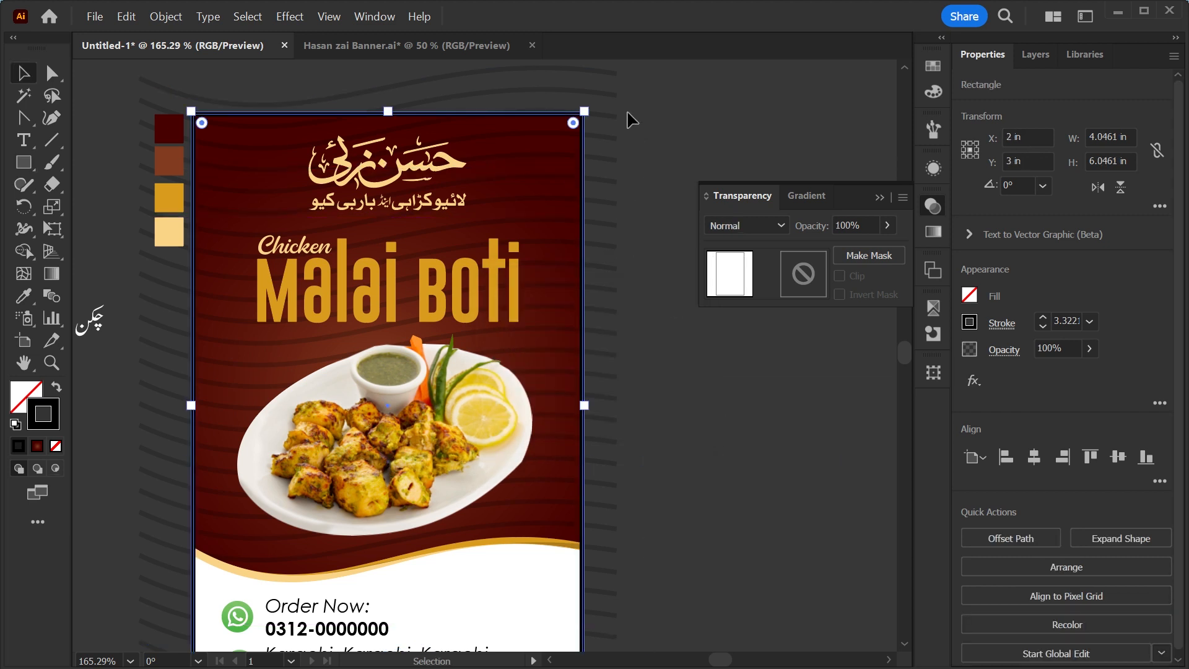
{"action": "left_click", "coordinate": [568, 89], "text": "shift"}
{"action": "key", "text": "a"}
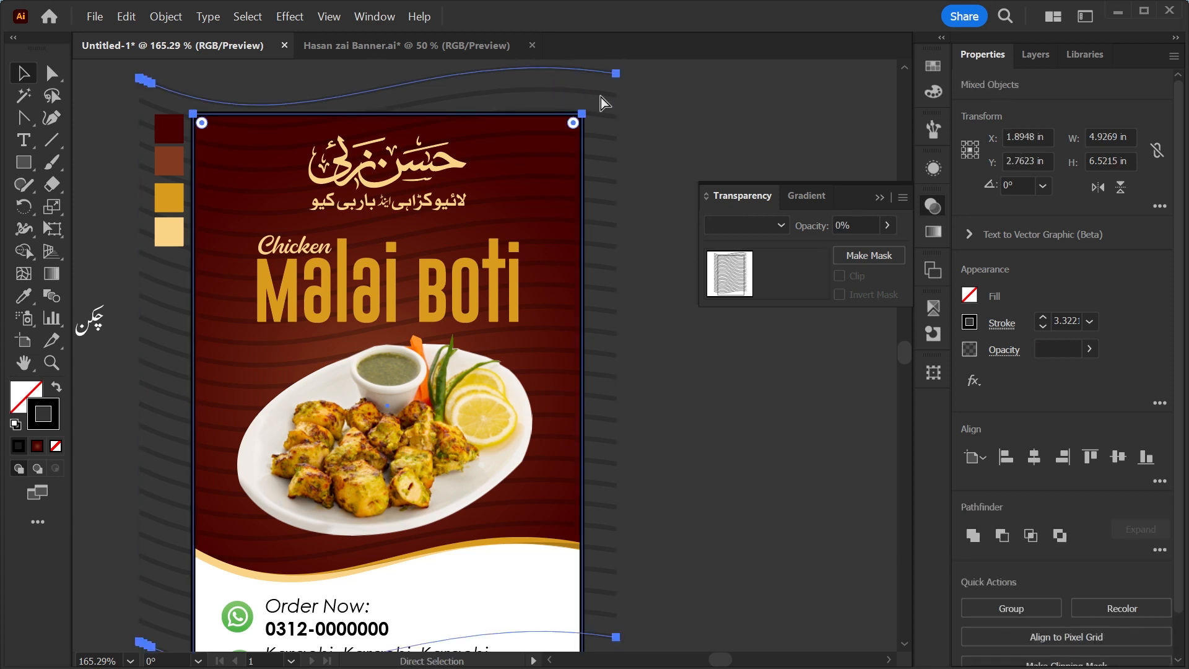
{"action": "key", "text": "ctrl+7"}
{"action": "key", "text": "v"}
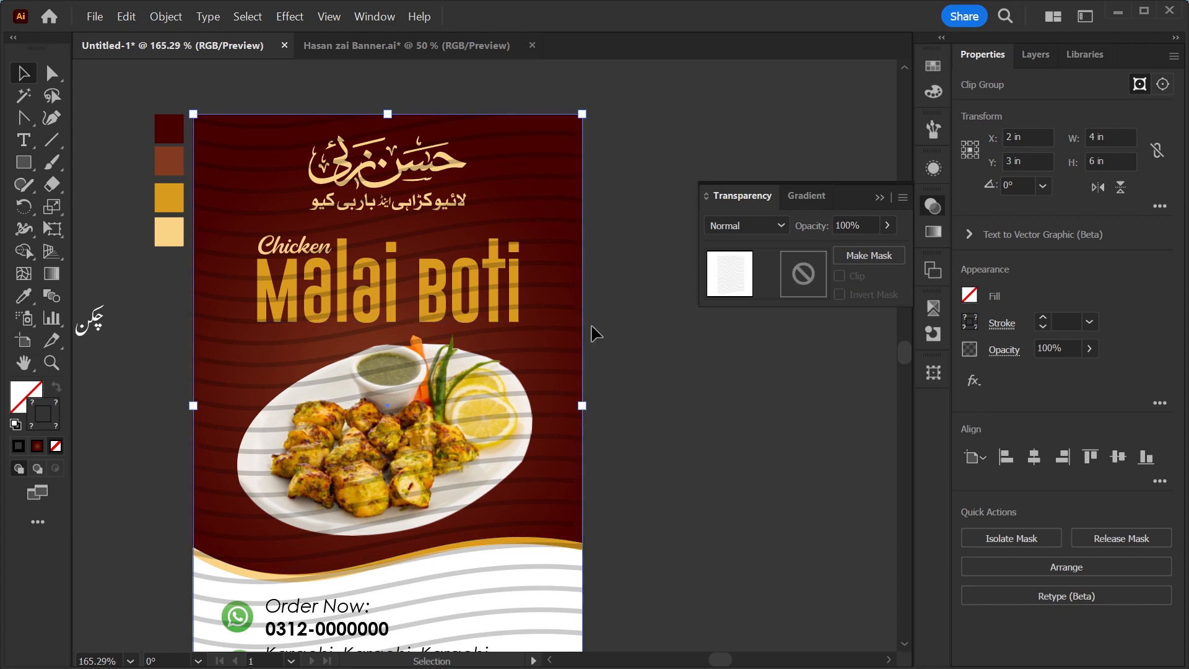
Select the clipped stripes together with the background and send them to the back.
{"action": "left_click", "coordinate": [644, 331]}
{"action": "left_click", "coordinate": [574, 399]}
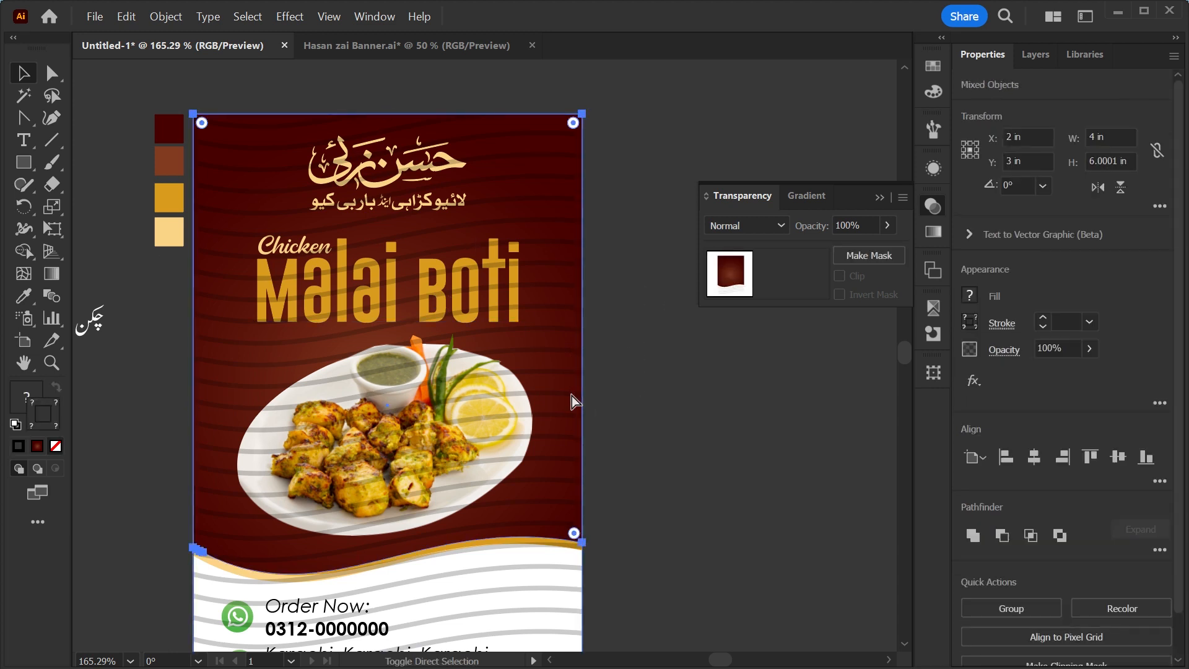
{"action": "key", "text": "ctrl+shift+bracketleft"}
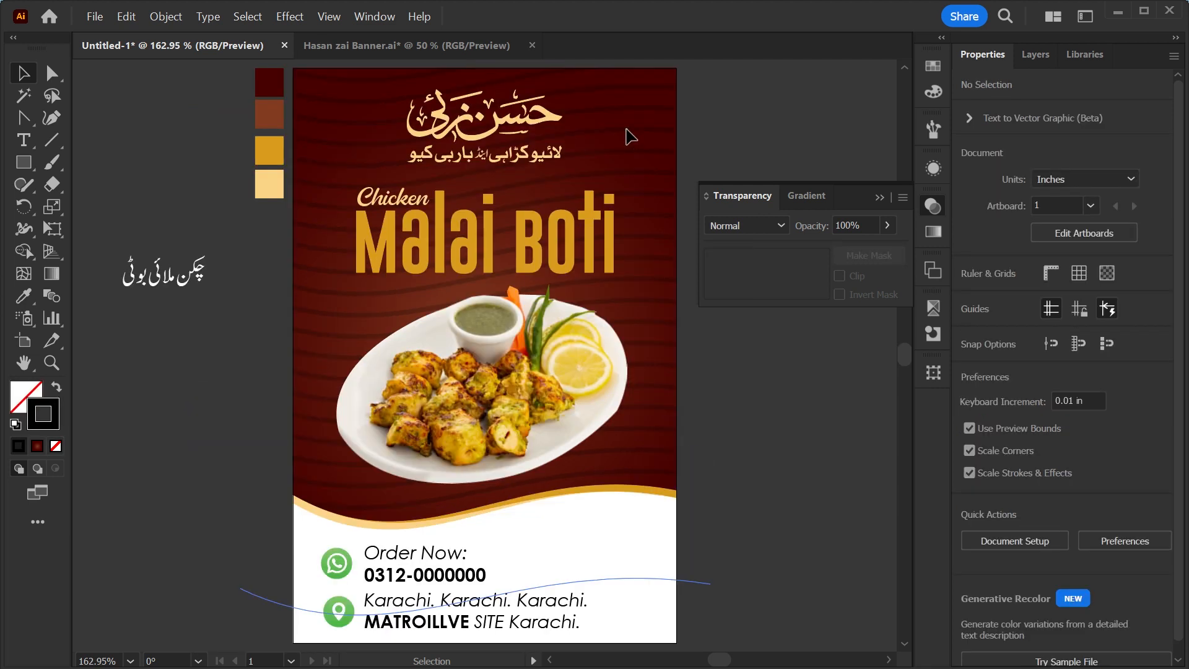
Inside the clip group, raise the striped blend's specified steps above 20 to make the stripes denser.
{"action": "left_click", "coordinate": [627, 131]}
{"action": "double_click", "coordinate": [627, 132]}
{"action": "left_click", "coordinate": [626, 130]}
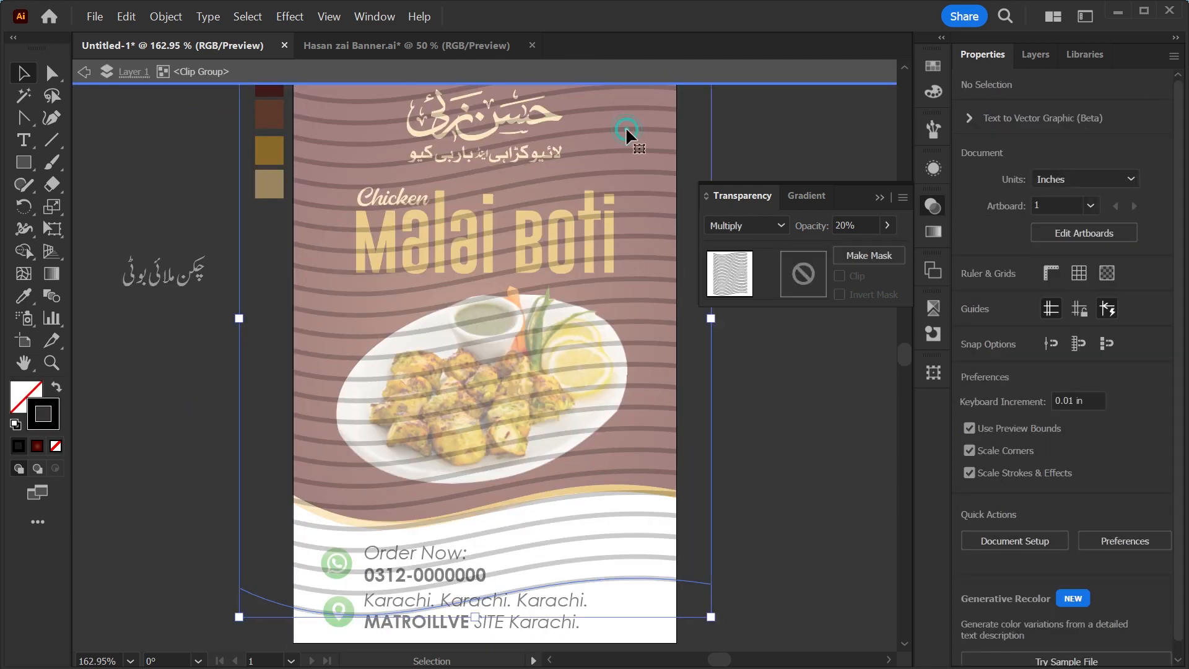
{"action": "key", "text": "ctrl+minus"}
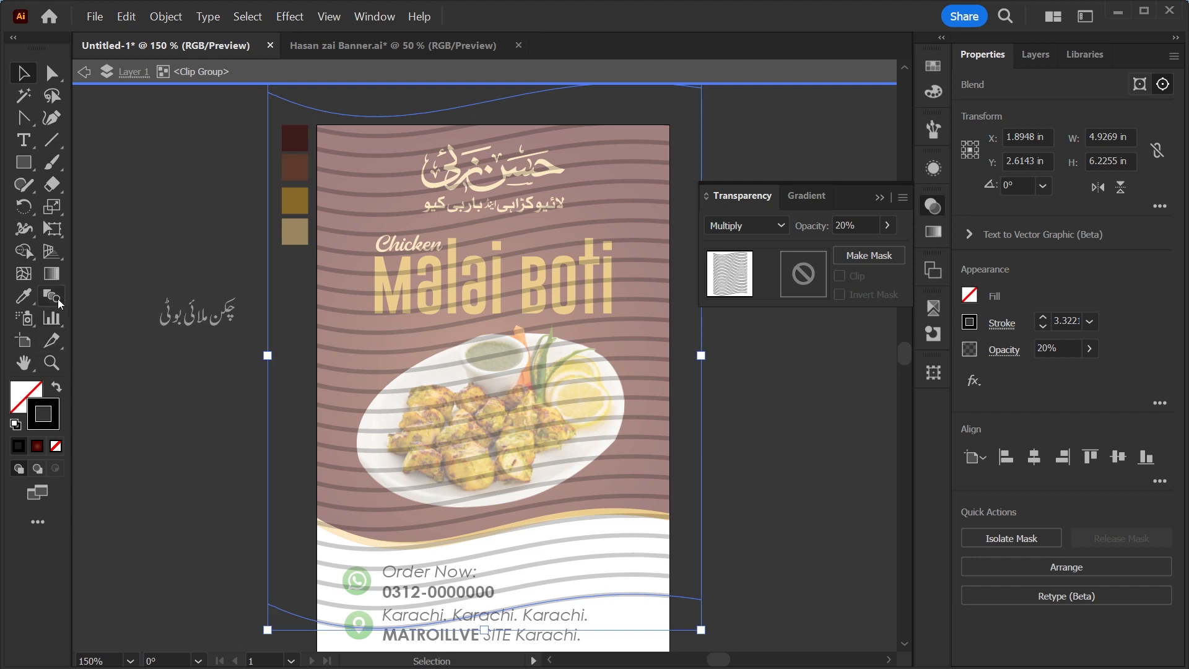
{"action": "left_click", "coordinate": [1011, 538]}
{"action": "left_click", "coordinate": [1046, 568]}
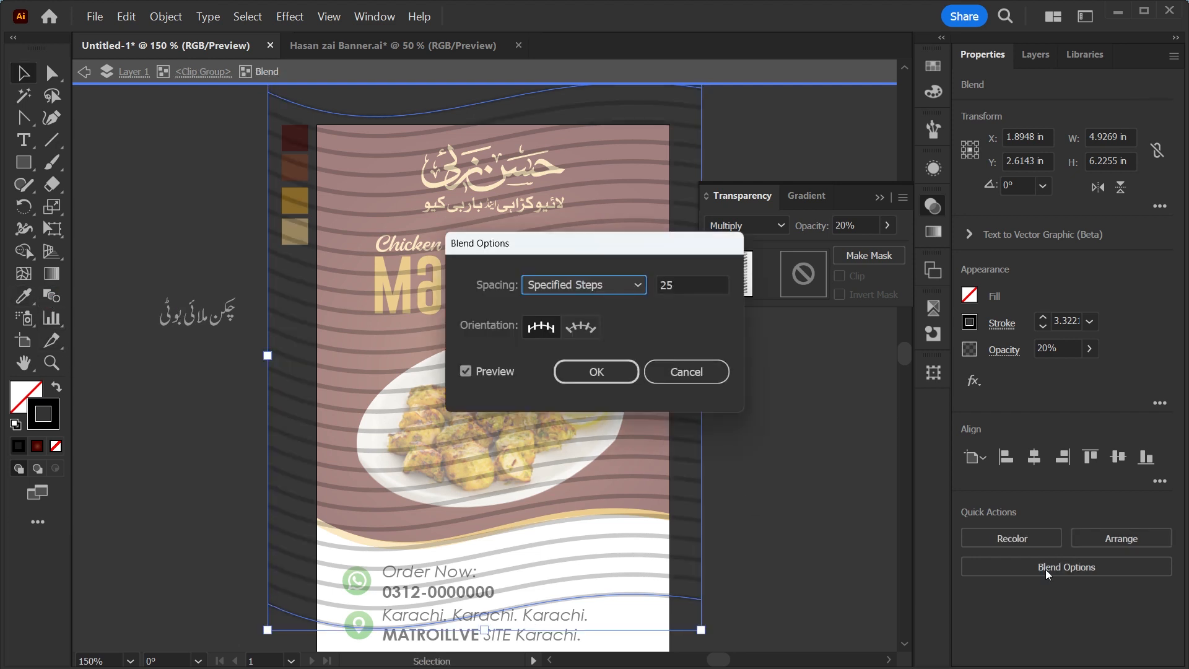
{"action": "double_click", "coordinate": [685, 284]}
{"action": "type", "text": "20"}
{"action": "key", "text": "Up"}
{"action": "key", "text": "Up"}
{"action": "key", "text": "Up"}
{"action": "key", "text": "Up"}
{"action": "key", "text": "Up"}
{"action": "key", "text": "Up"}
{"action": "key", "text": "Up"}
{"action": "key", "text": "Up"}
{"action": "key", "text": "Up"}
{"action": "key", "text": "Up"}
{"action": "key", "text": "Up"}
{"action": "key", "text": "Up"}
{"action": "key", "text": "Up"}
{"action": "key", "text": "Up"}
{"action": "key", "text": "Up"}
{"action": "key", "text": "Up"}
{"action": "key", "text": "Up"}
{"action": "key", "text": "Up"}
{"action": "key", "text": "Up"}
{"action": "key", "text": "Up"}
{"action": "key", "text": "Up"}
{"action": "key", "text": "Up"}
{"action": "key", "text": "Up"}
{"action": "key", "text": "Up"}
{"action": "key", "text": "Up"}
{"action": "key", "text": "Up"}
{"action": "key", "text": "Up"}
{"action": "key", "text": "Up"}
{"action": "key", "text": "Up"}
{"action": "key", "text": "Up"}
{"action": "key", "text": "Up"}
{"action": "key", "text": "Up"}
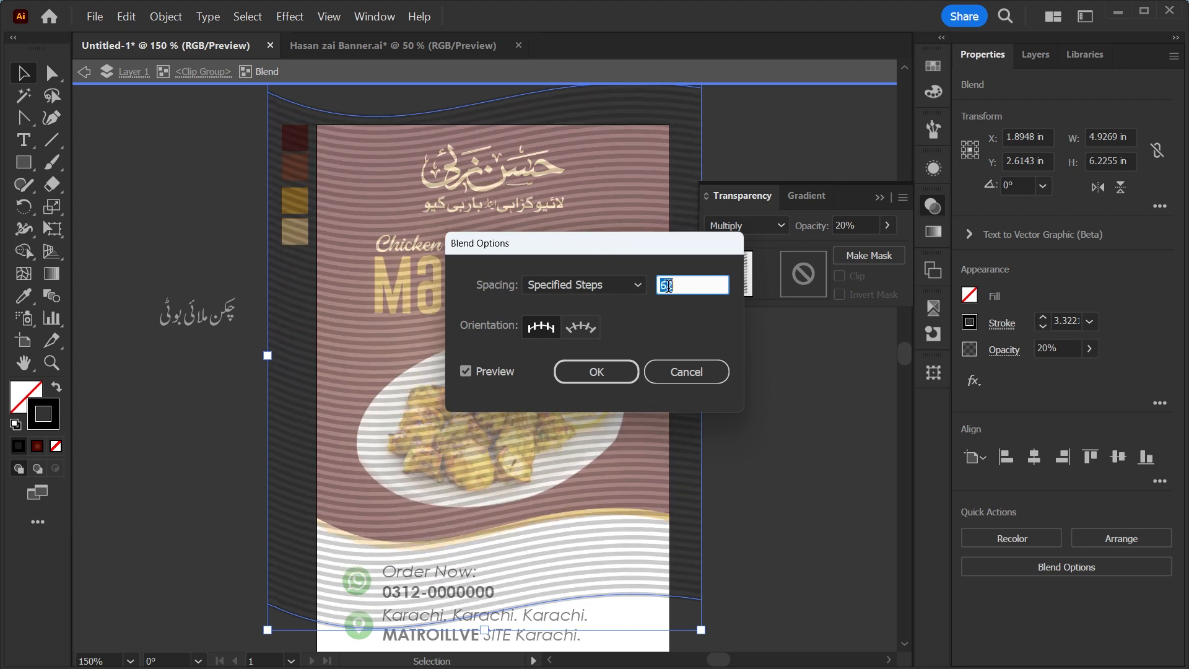
{"action": "left_click", "coordinate": [596, 370]}
{"action": "left_click", "coordinate": [791, 478]}
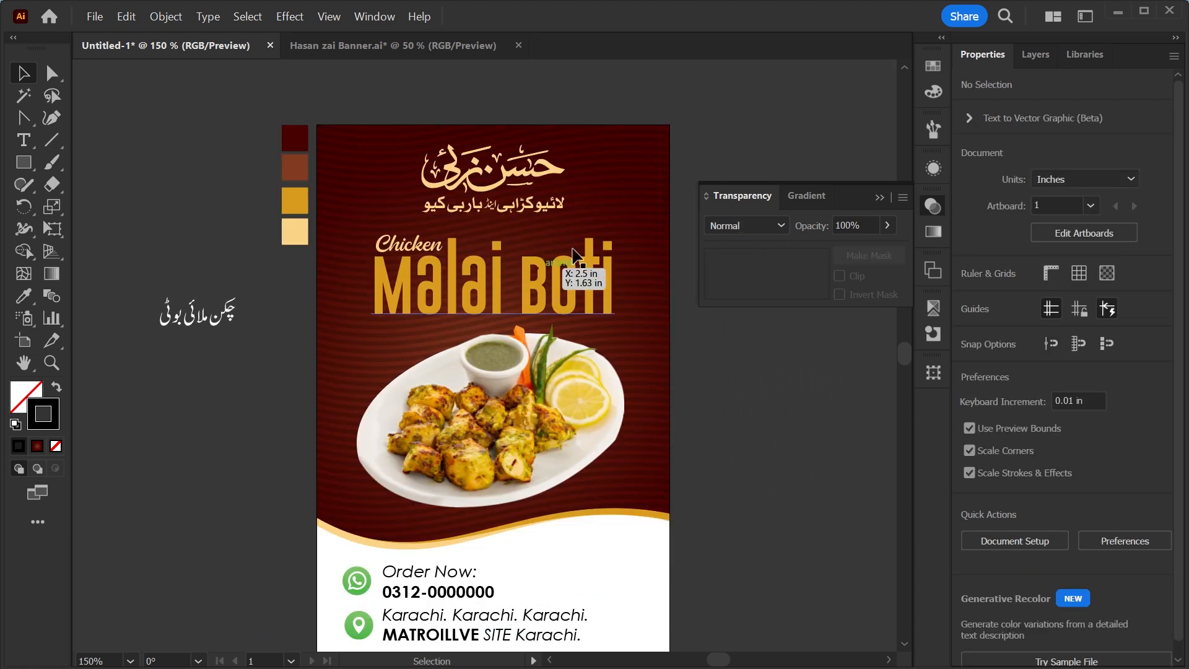
Draw a circle about 1.36 in wide beside the artboard with the Ellipse tool.
{"action": "key", "text": "ctrl+minus"}
{"action": "key", "text": "ctrl+minus"}
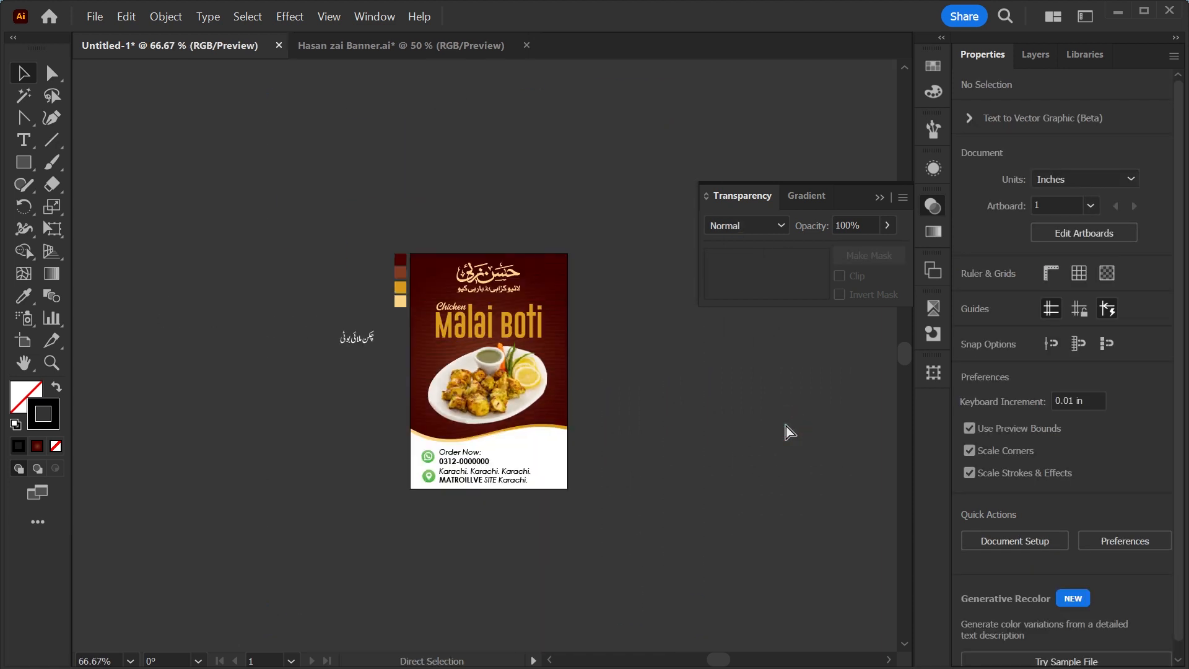
{"action": "key", "text": "ctrl+0"}
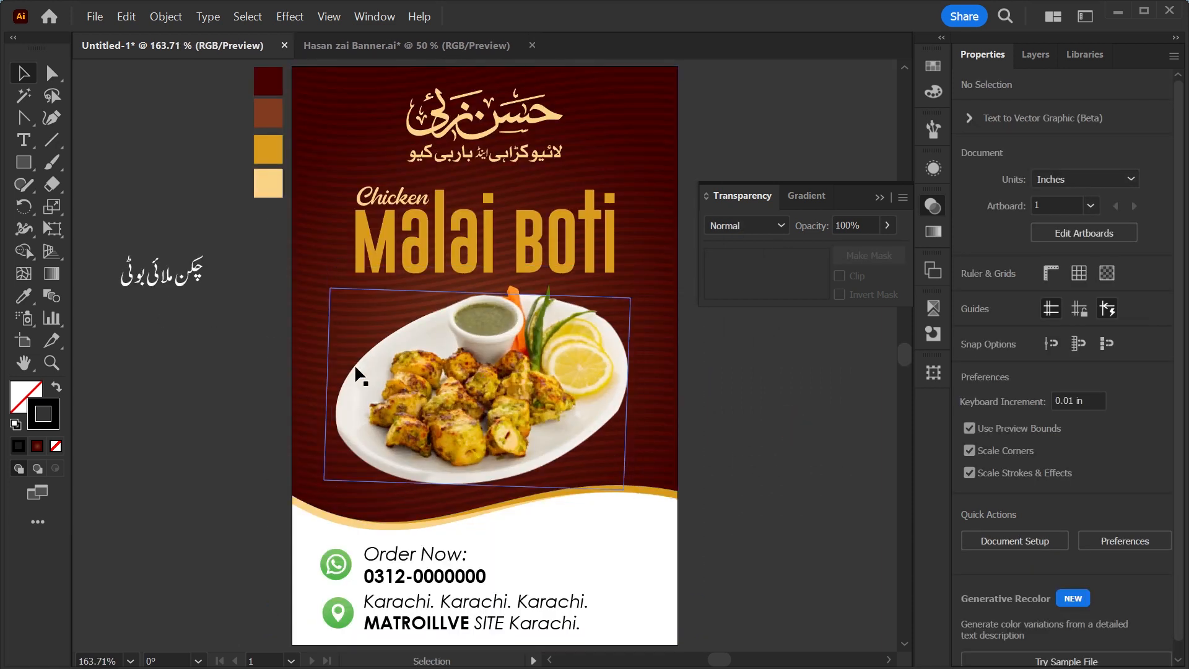
{"action": "key", "text": "ctrl+minus"}
{"action": "key", "text": "ctrl+0"}
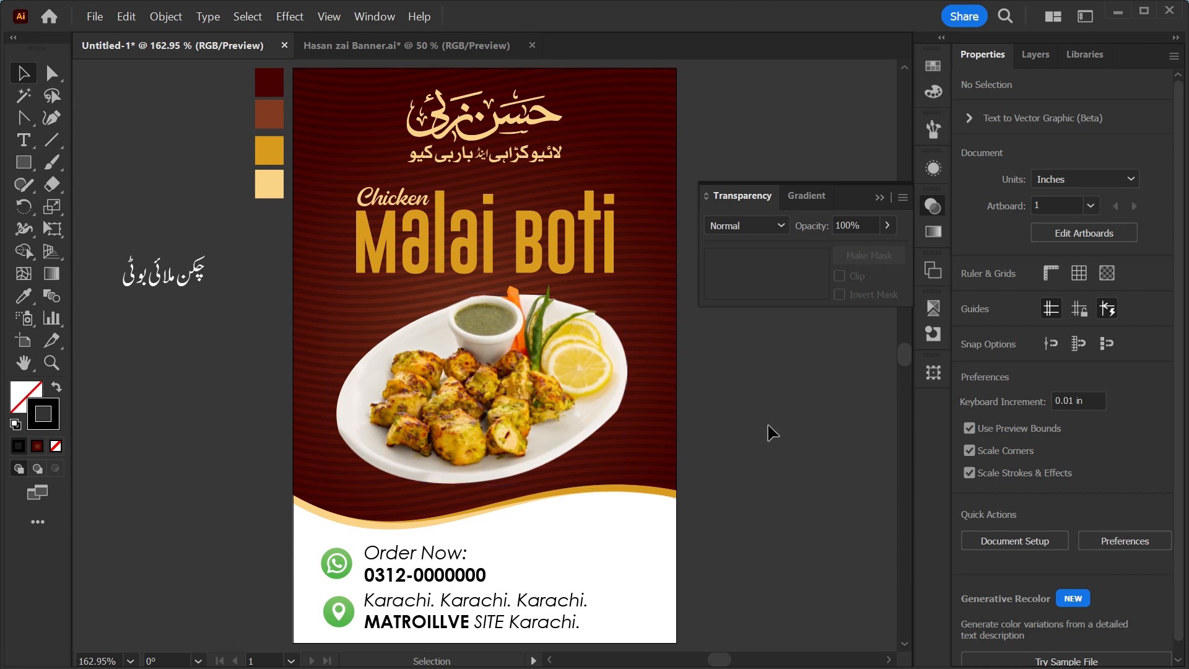
{"action": "left_click", "coordinate": [21, 170]}
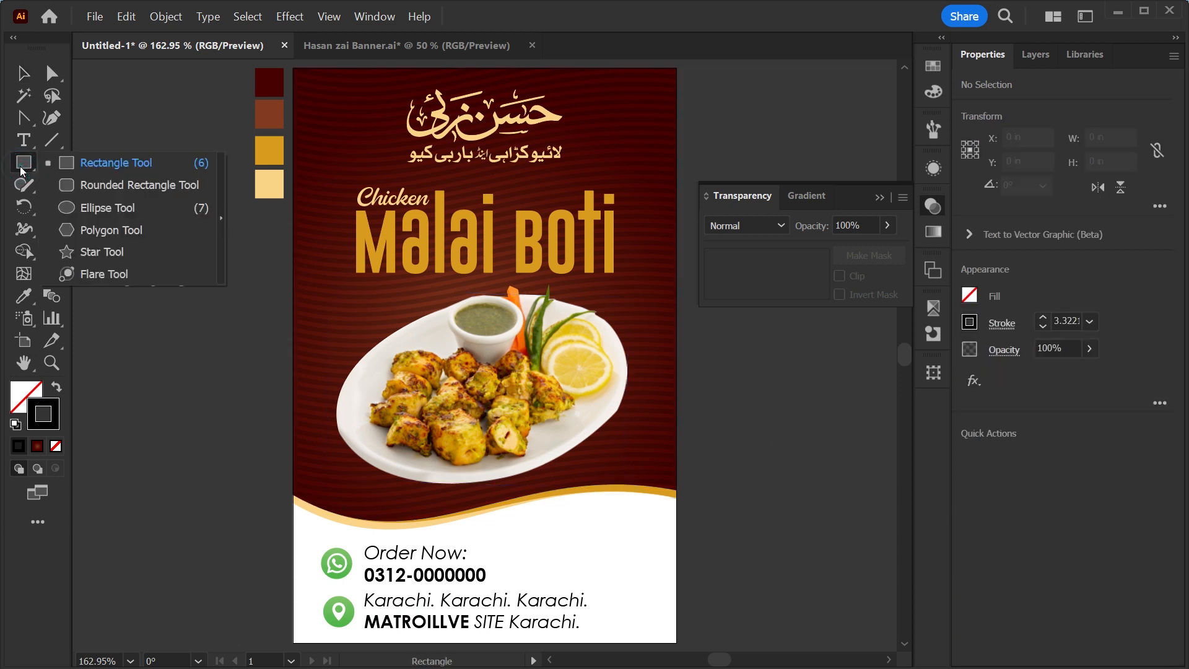
{"action": "left_click", "coordinate": [72, 206]}
{"action": "left_click_drag", "start_coordinate": [140, 366], "coordinate": [271, 497]}
{"action": "key", "text": "z"}
{"action": "left_click_drag", "start_coordinate": [152, 392], "coordinate": [481, 345]}
{"action": "key", "text": "v"}
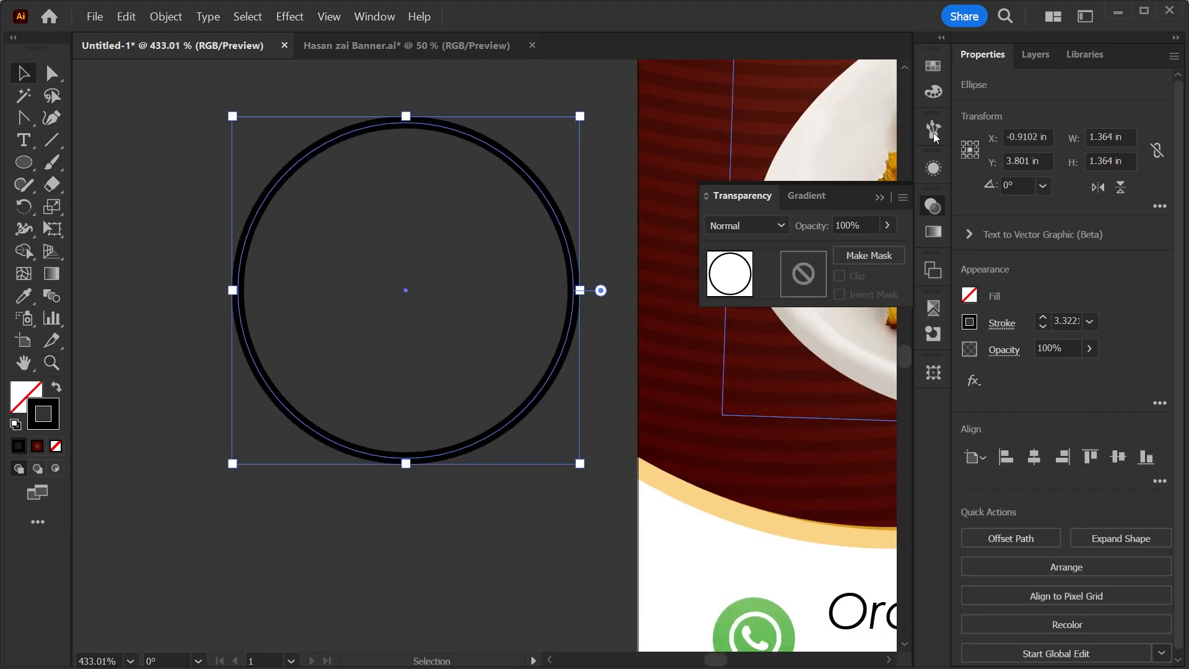
Give the circle a white fill and no stroke.
{"action": "left_click", "coordinate": [933, 66]}
{"action": "left_click", "coordinate": [705, 83]}
{"action": "left_click", "coordinate": [729, 115]}
{"action": "left_click", "coordinate": [716, 93]}
{"action": "left_click", "coordinate": [703, 115]}
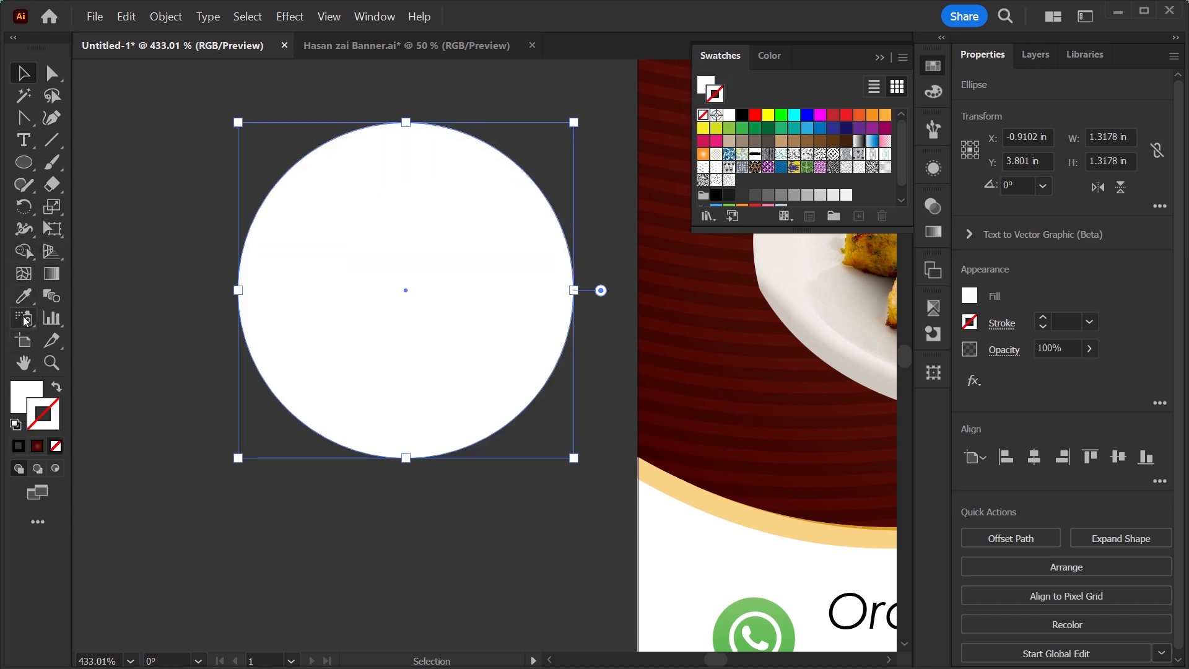
Add a mesh point at the circle's centre with the Mesh tool and colour it black.
{"action": "left_click", "coordinate": [24, 280]}
{"action": "left_click", "coordinate": [405, 290]}
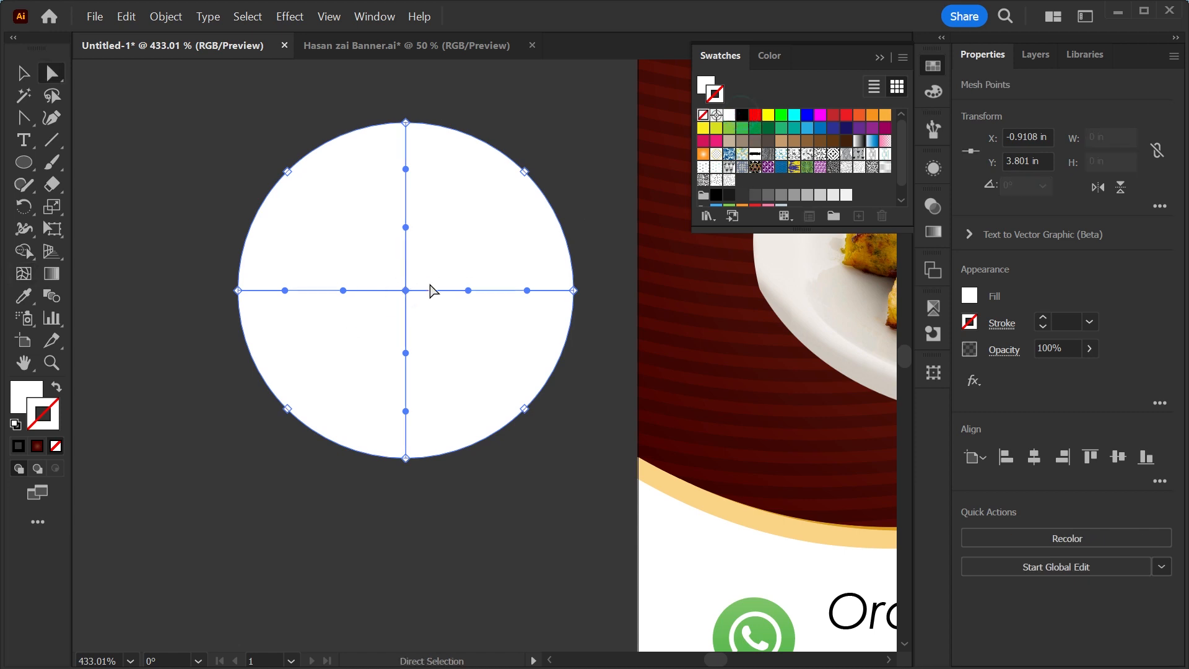
{"action": "left_click", "coordinate": [406, 290]}
{"action": "left_click", "coordinate": [705, 85]}
{"action": "left_click", "coordinate": [742, 115]}
{"action": "left_click", "coordinate": [23, 74]}
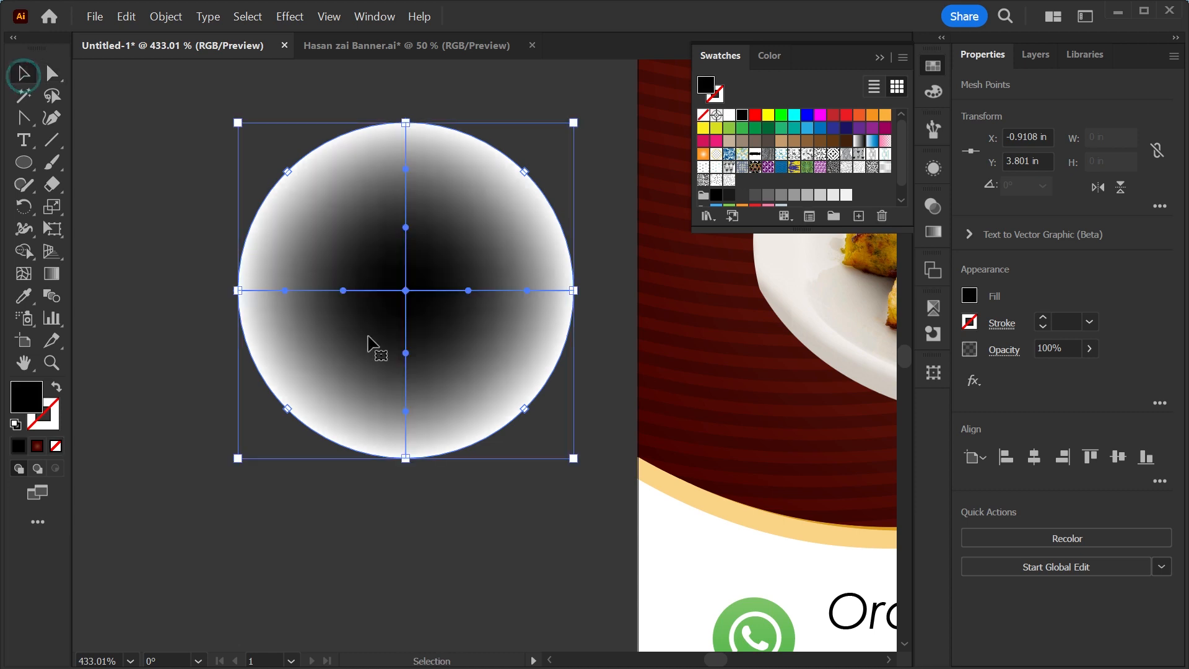
Move the mesh circle aside and set it to Multiply blending at 70% opacity.
{"action": "left_click_drag", "start_coordinate": [408, 350], "coordinate": [293, 427]}
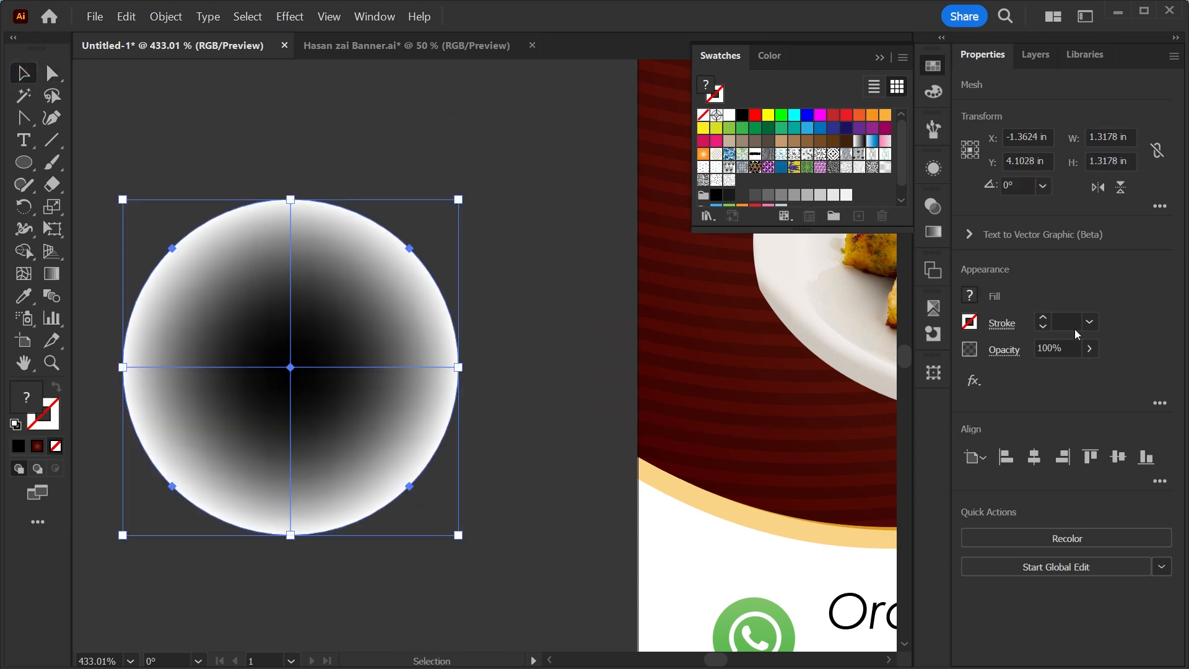
{"action": "left_click", "coordinate": [933, 207]}
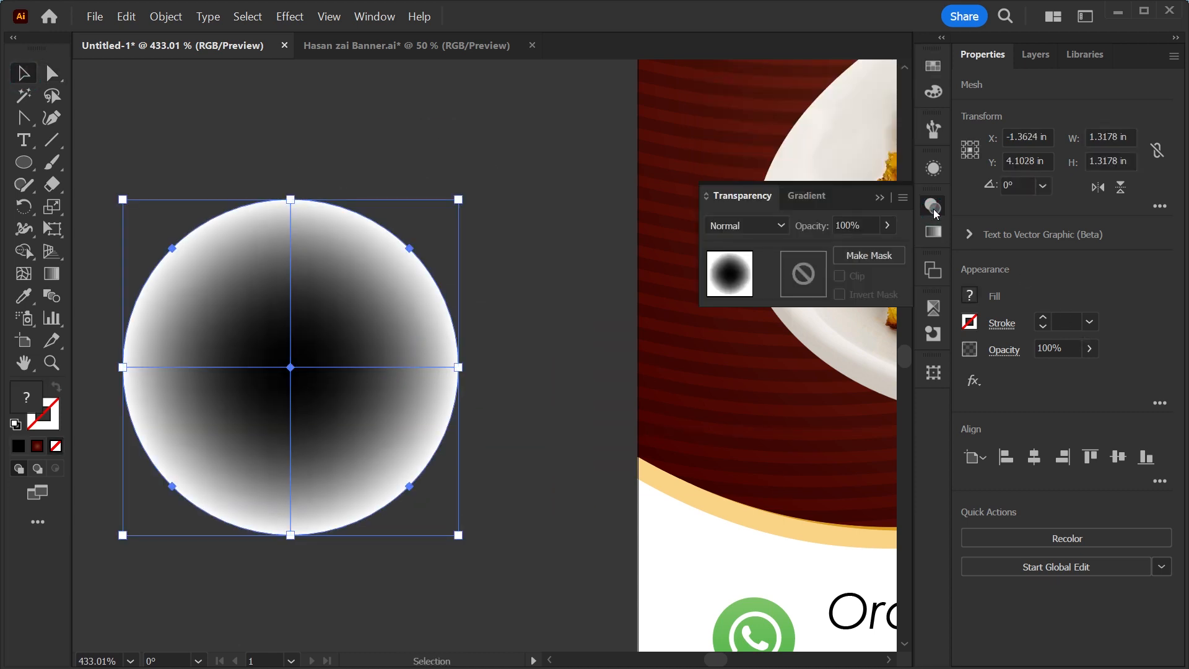
{"action": "left_click", "coordinate": [779, 228]}
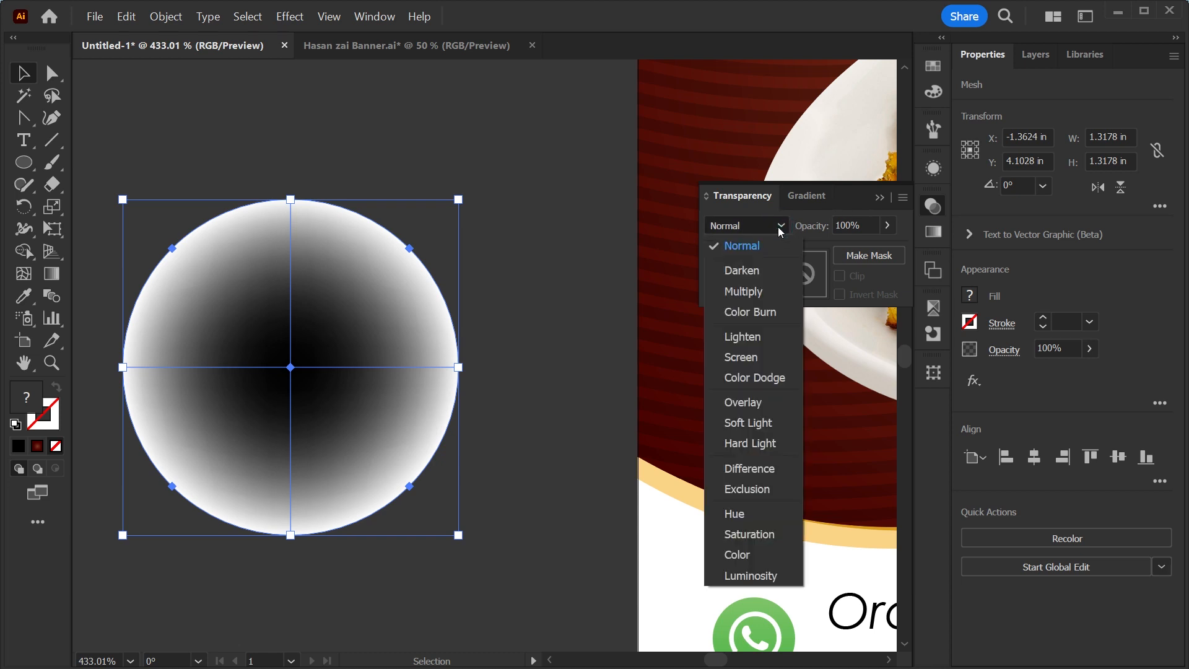
{"action": "left_click", "coordinate": [746, 291]}
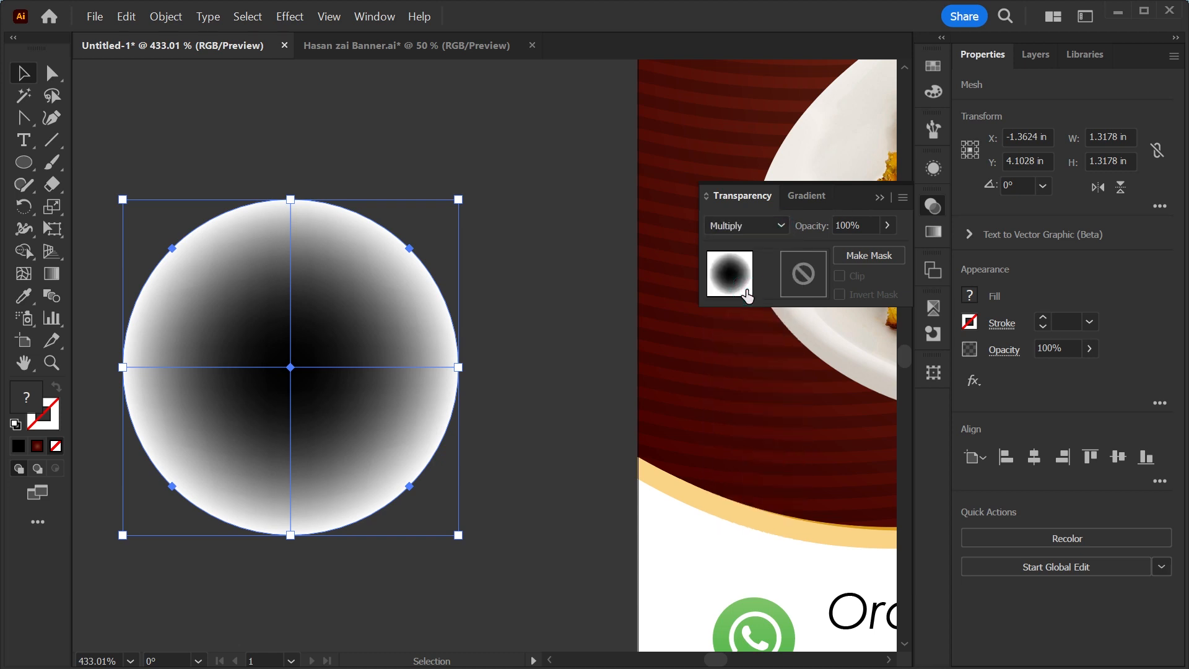
{"action": "left_click", "coordinate": [1088, 322]}
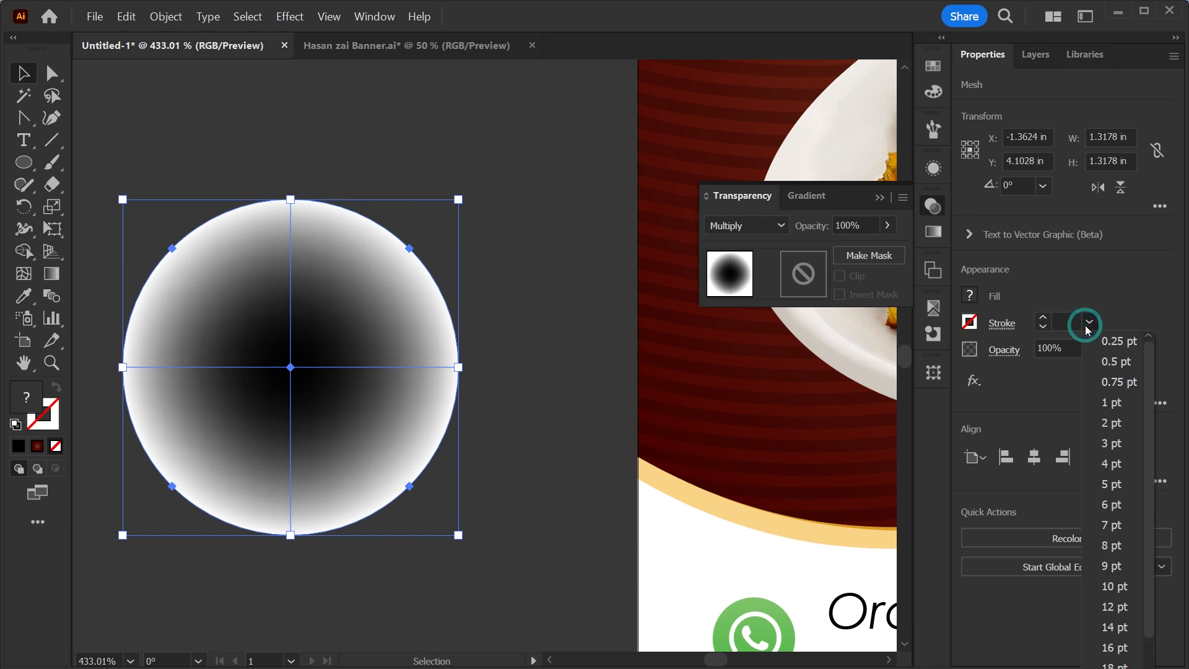
{"action": "left_click", "coordinate": [1051, 348]}
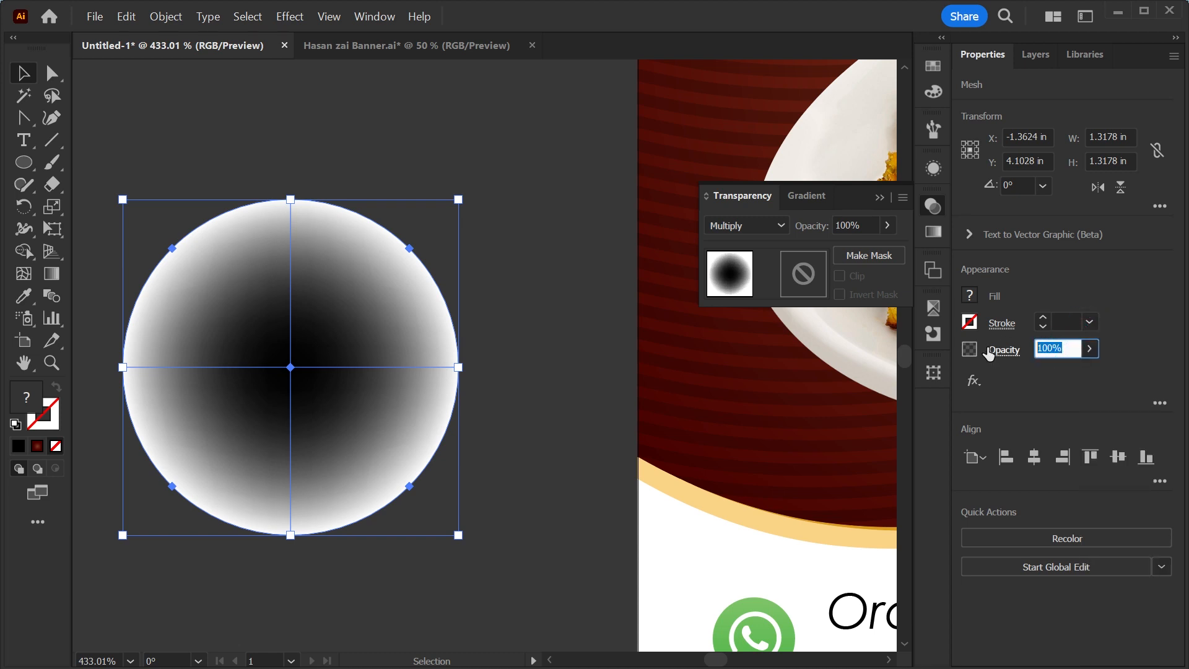
{"action": "type", "text": "70"}
{"action": "key", "text": "Return"}
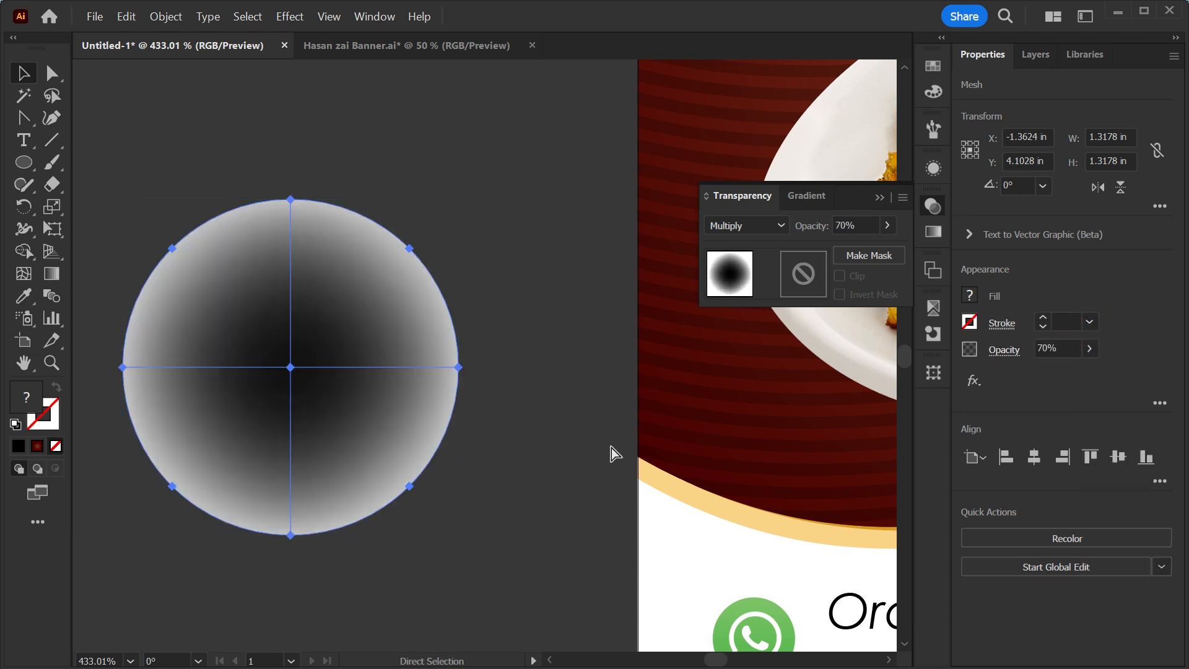
Scale down a copy of the mesh circle inside the original and set its opacity to 50%.
{"action": "key", "text": "v"}
{"action": "left_click_drag", "start_coordinate": [456, 368], "coordinate": [417, 369]}
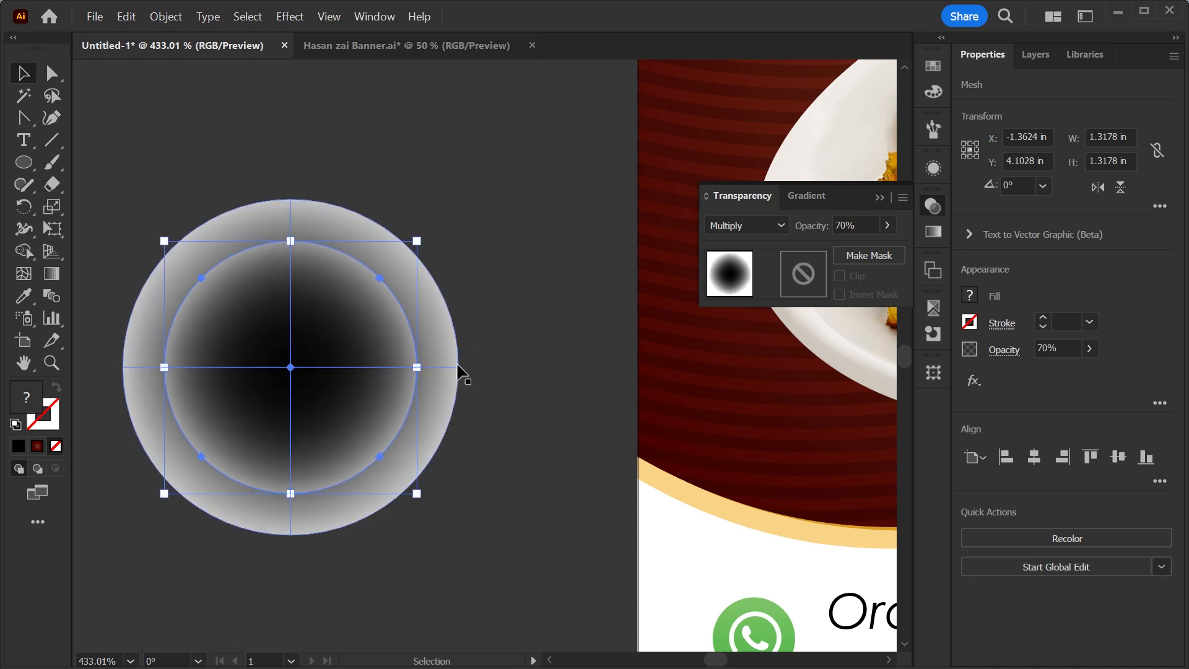
{"action": "left_click", "coordinate": [1069, 348]}
{"action": "type", "text": "50"}
{"action": "key", "text": "Return"}
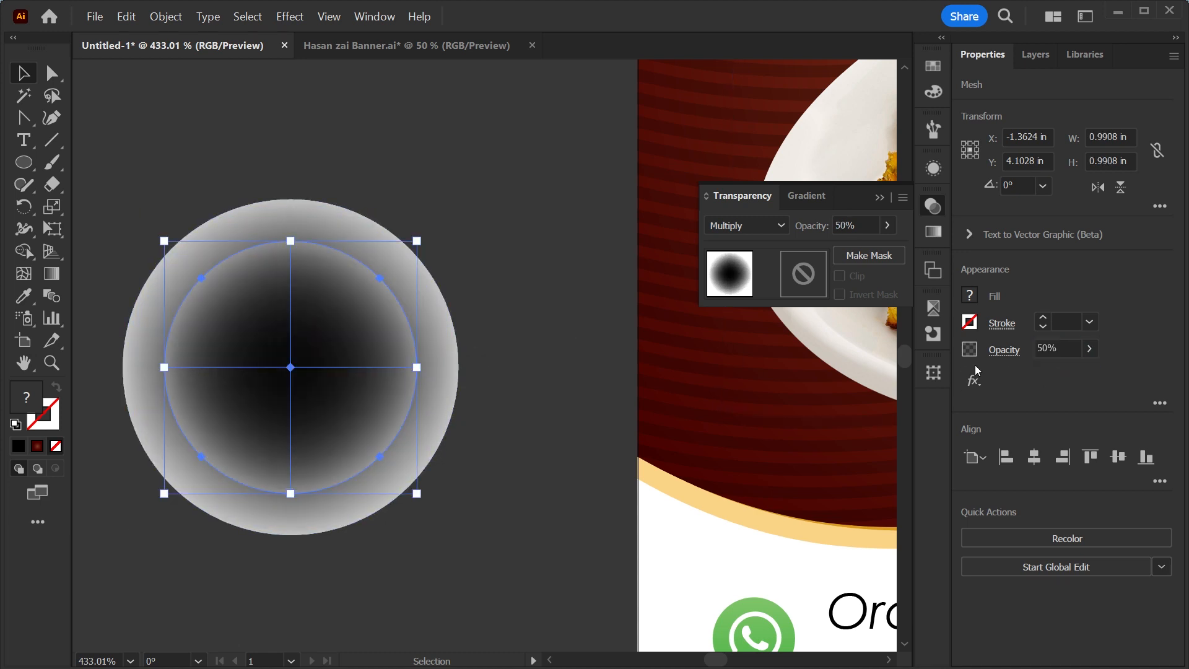
Scale down a third, smaller copy at the centre and set its opacity to 100%.
{"action": "left_click_drag", "start_coordinate": [417, 366], "coordinate": [367, 377]}
{"action": "left_click", "coordinate": [1060, 348]}
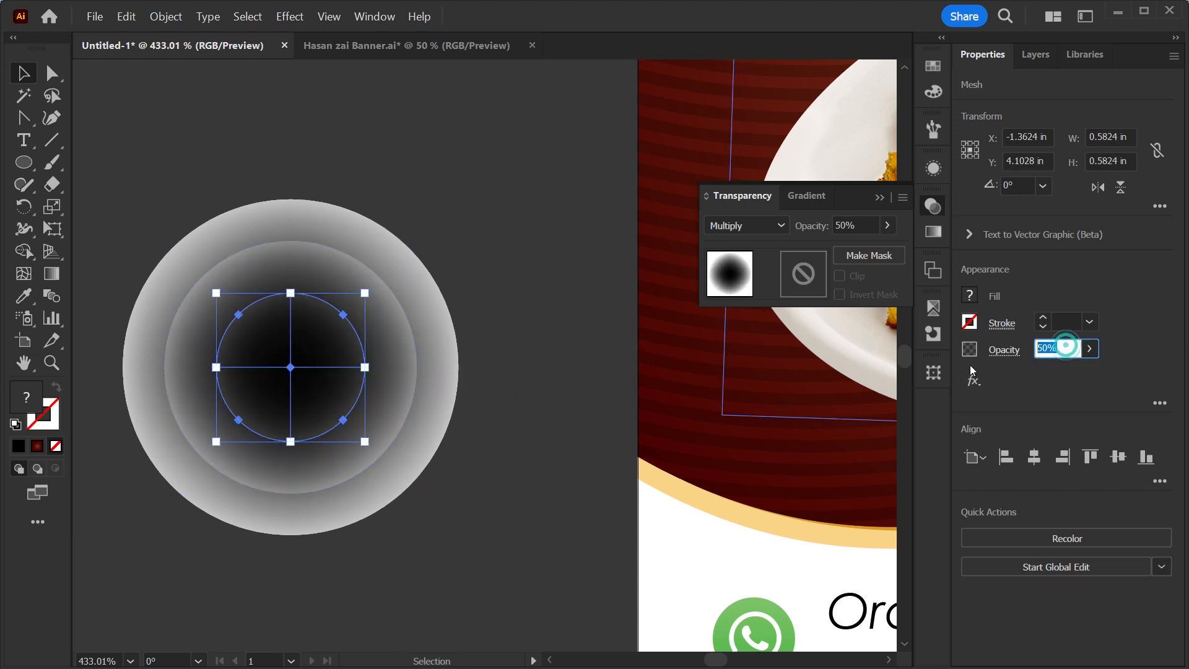
{"action": "type", "text": "100"}
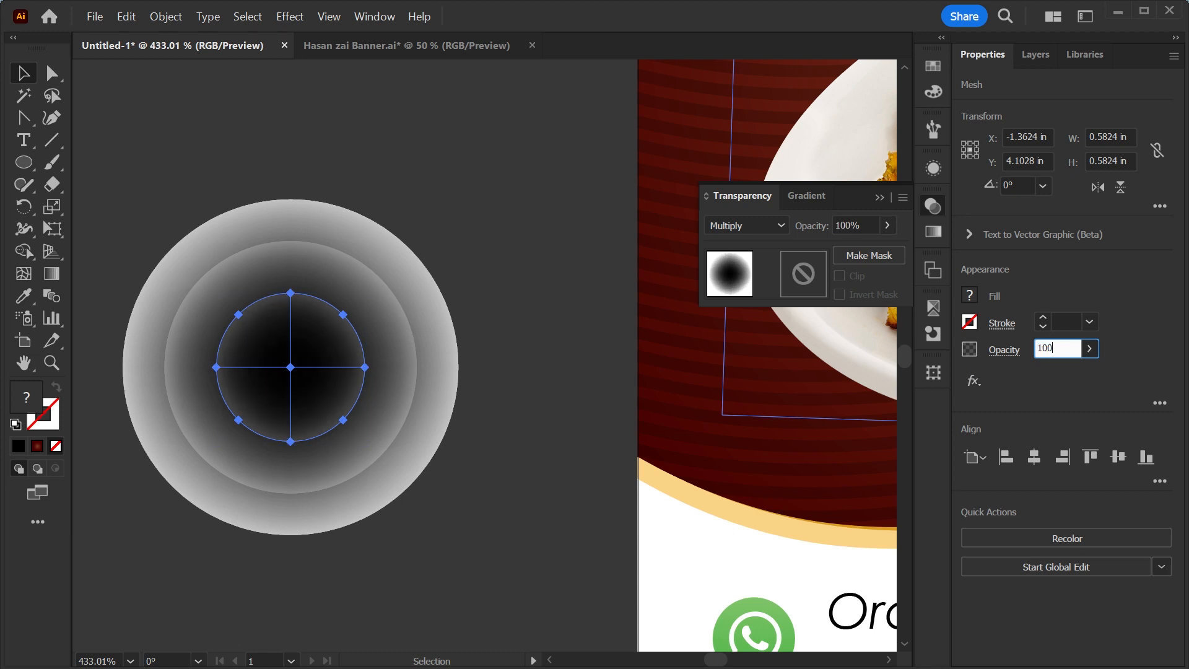
{"action": "key", "text": "Return"}
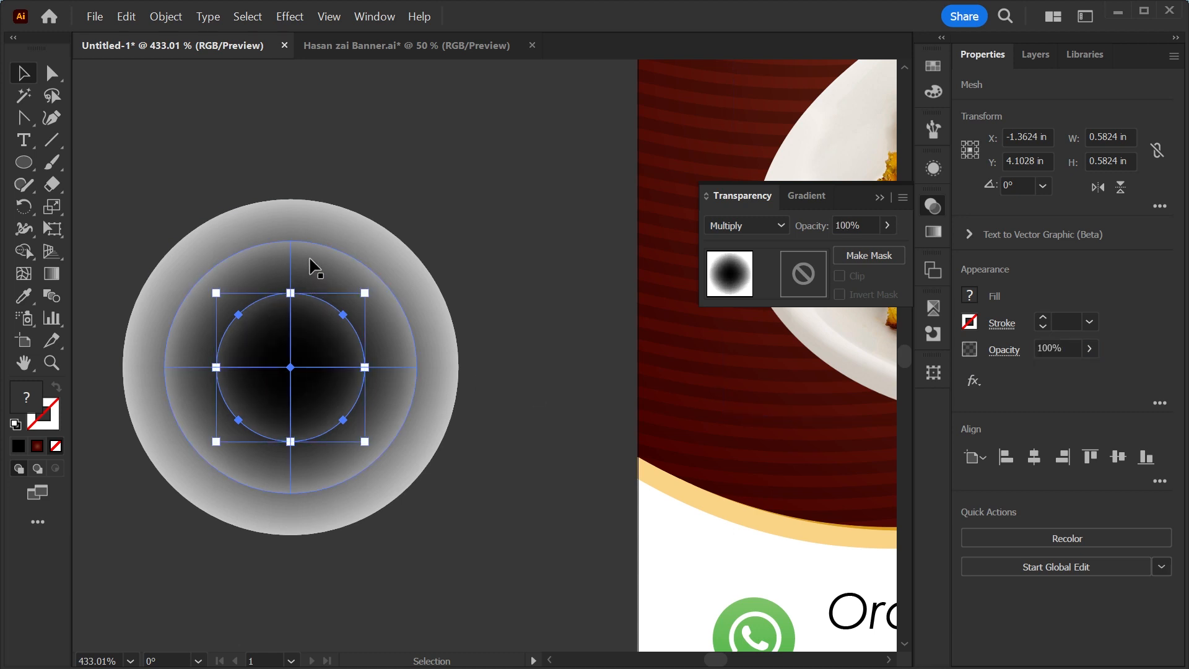
Group the three layered mesh circles together.
{"action": "left_click", "coordinate": [230, 472], "text": "ctrl"}
{"action": "key", "text": "ctrl+g"}
{"action": "key", "text": "ctrl+minus"}
{"action": "key", "text": "ctrl+minus"}
{"action": "key", "text": "ctrl+minus"}
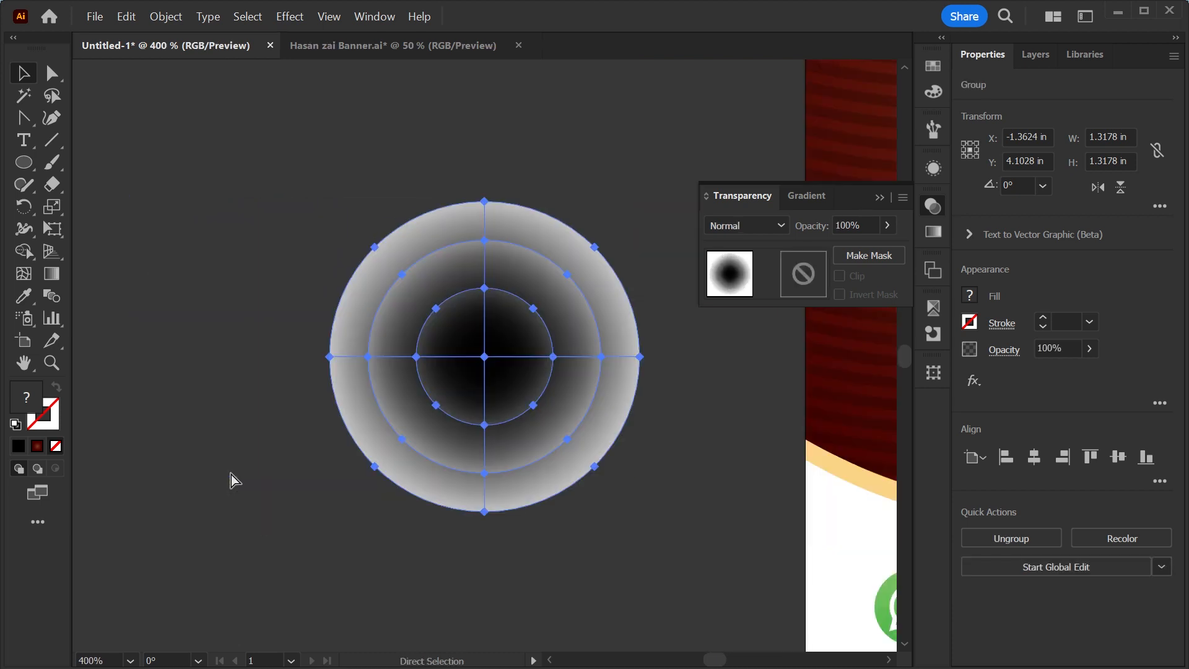
Move the group under the plate and squash it into a tilted flat shadow about 3.67 × 0.81 in.
{"action": "left_click_drag", "start_coordinate": [409, 447], "coordinate": [247, 475]}
{"action": "left_click_drag", "start_coordinate": [276, 433], "coordinate": [742, 439]}
{"action": "left_click_drag", "start_coordinate": [742, 438], "coordinate": [483, 503]}
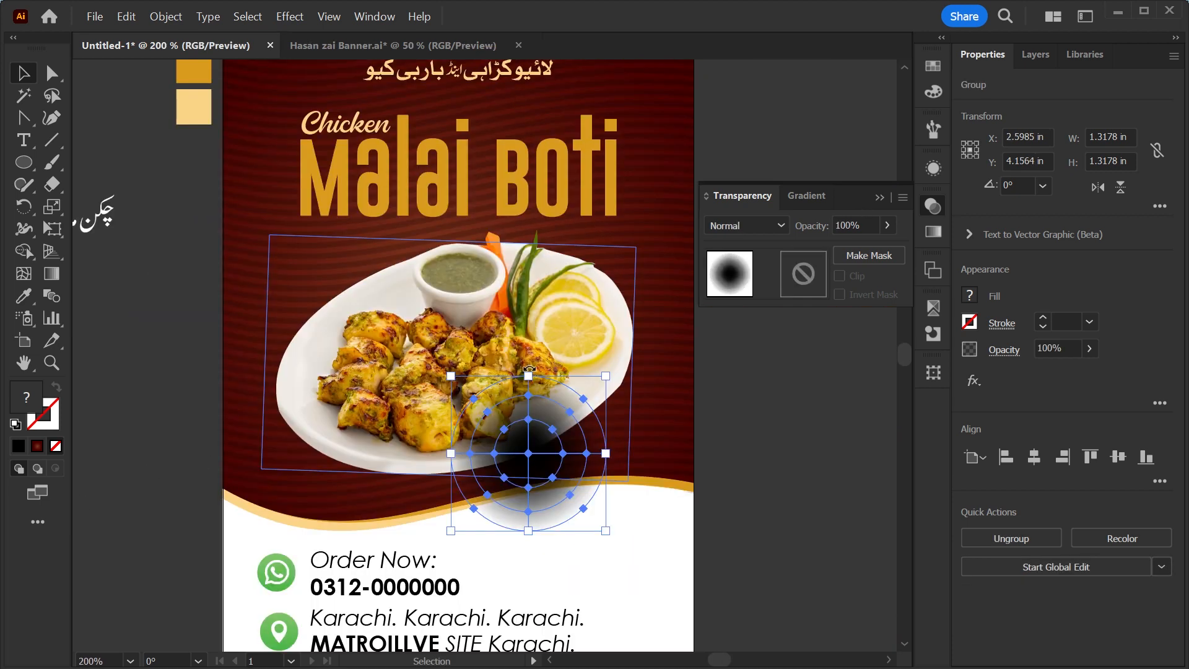
{"action": "left_click_drag", "start_coordinate": [528, 376], "coordinate": [530, 413]}
{"action": "left_click_drag", "start_coordinate": [605, 454], "coordinate": [538, 475]}
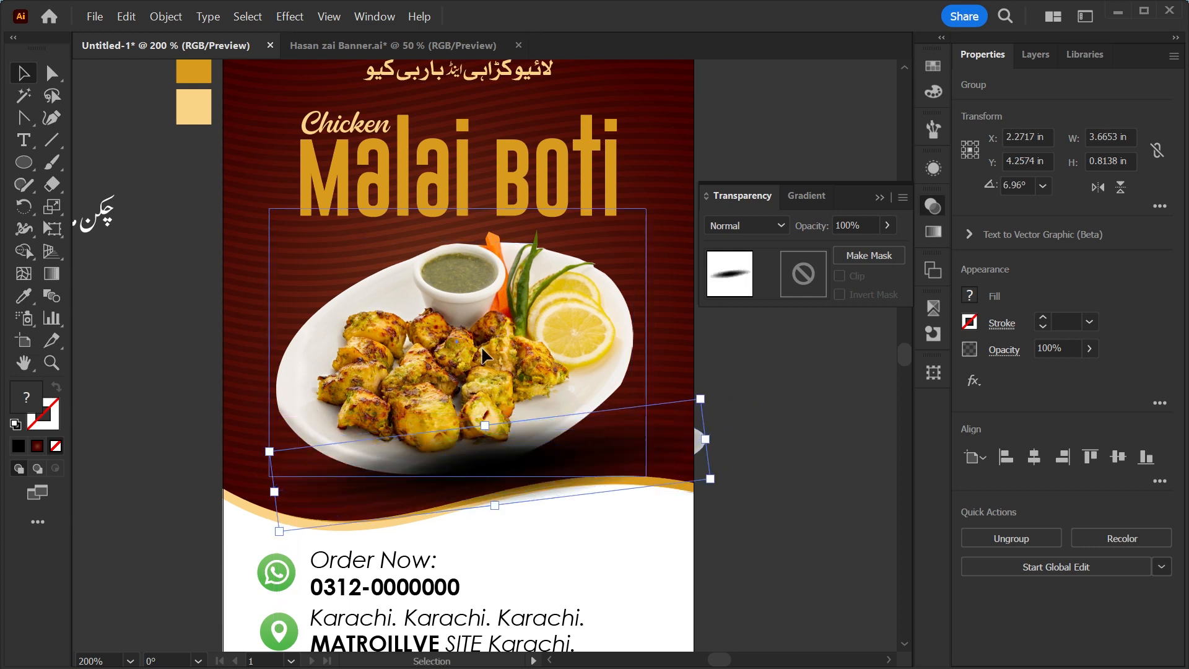
Bring the dish photo in front of the new shadow.
{"action": "left_click", "coordinate": [500, 315]}
{"action": "key", "text": "ctrl"}
{"action": "key", "text": "ctrl+shift+]"}
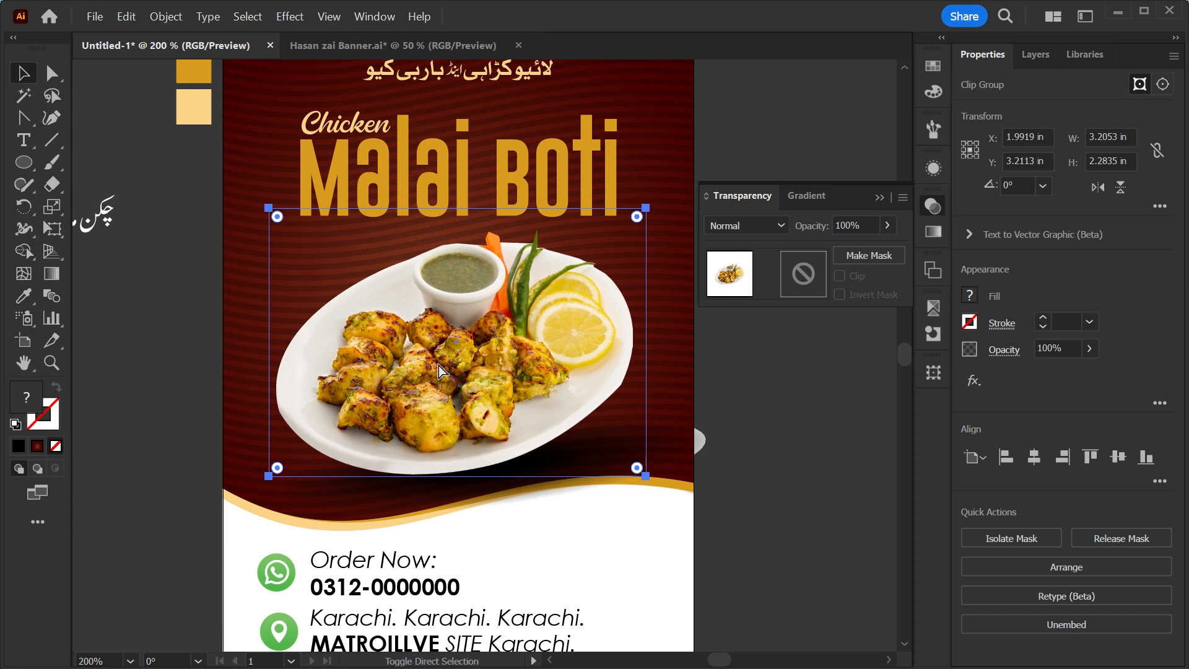
Zoom in to examine the shadow beneath the plate.
{"action": "key", "text": "ctrl+shift+a"}
{"action": "key", "text": "z"}
{"action": "left_click_drag", "start_coordinate": [531, 426], "coordinate": [617, 533]}
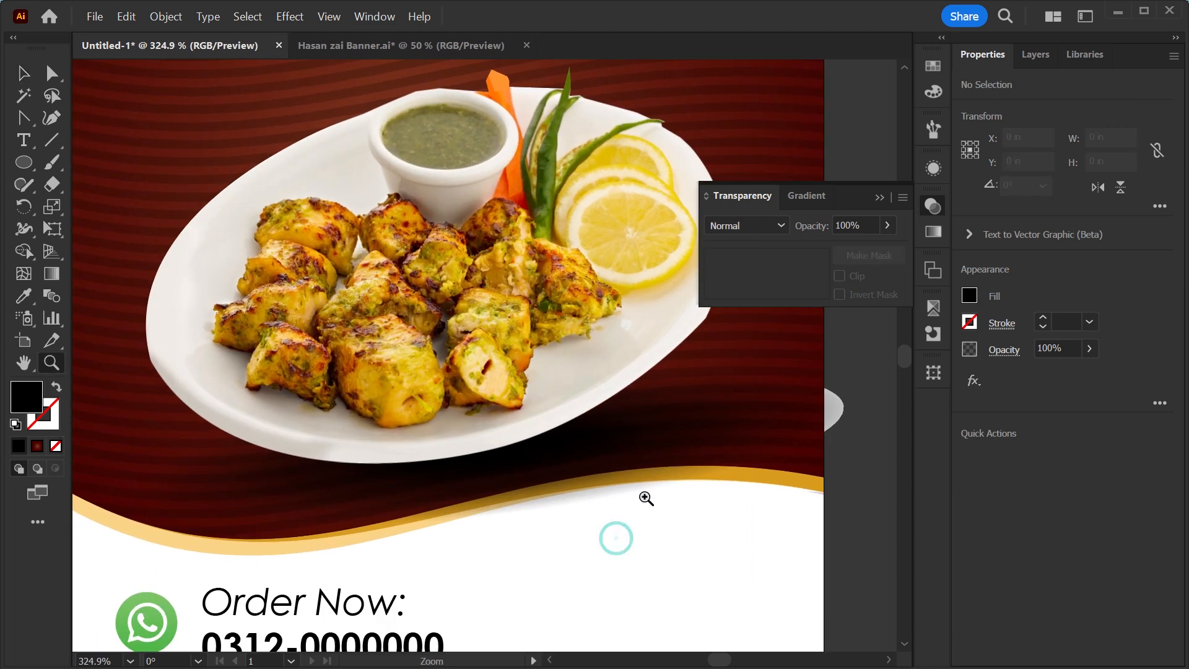
{"action": "key", "text": "v"}
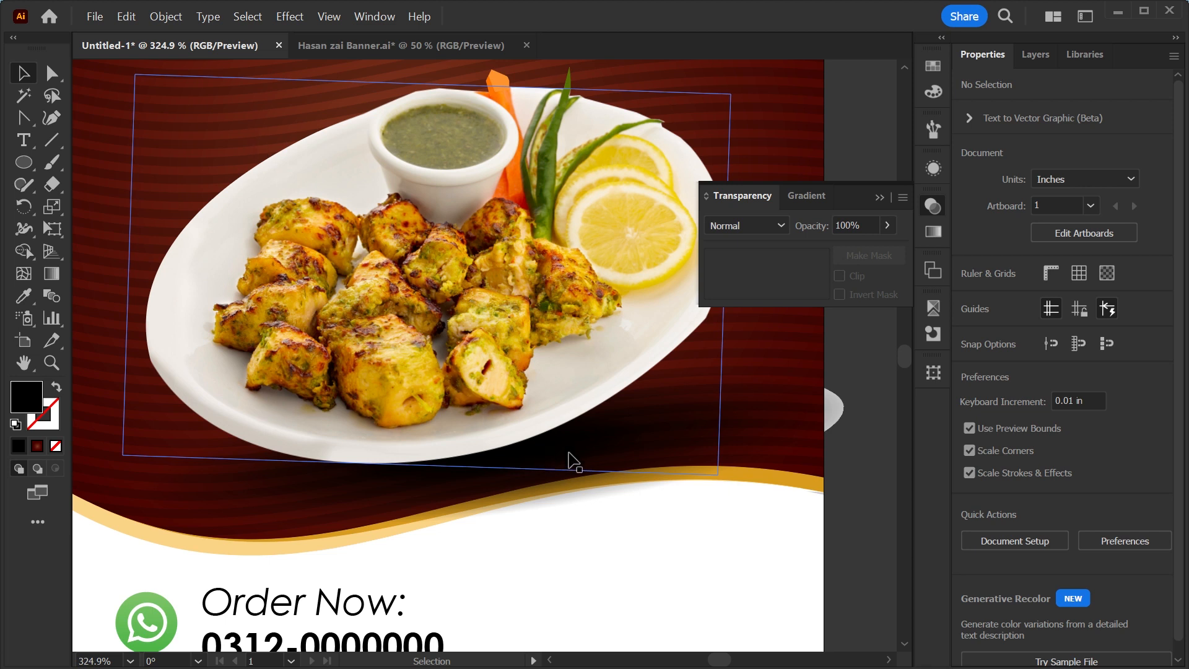
{"action": "left_click", "coordinate": [778, 423]}
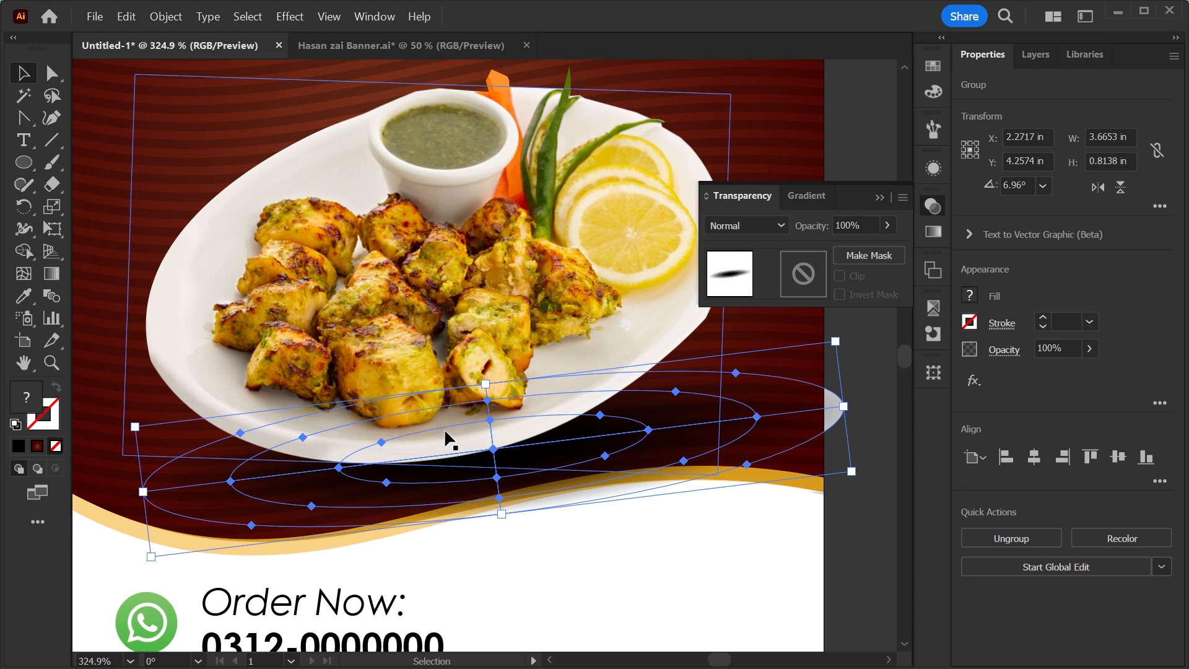
{"action": "left_click", "coordinate": [876, 193]}
{"action": "left_click", "coordinate": [876, 193]}
{"action": "key", "text": "ctrl+minus"}
{"action": "key", "text": "ctrl+minus"}
{"action": "key", "text": "ctrl+minus"}
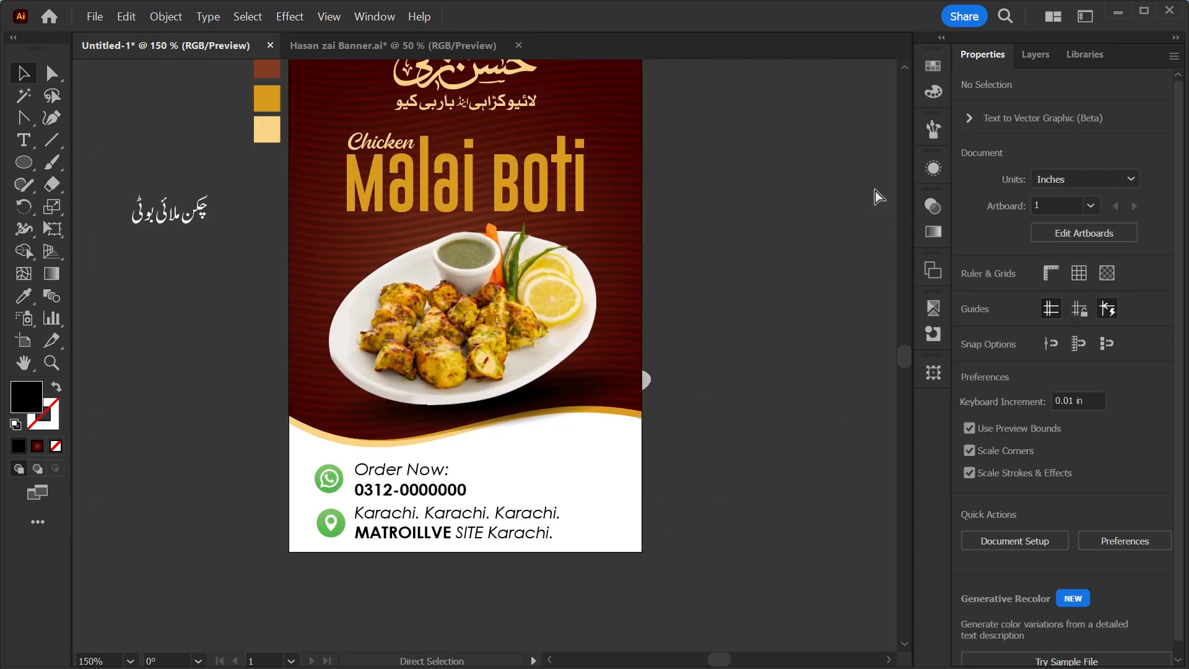
Apply a Drop Shadow to the Malai Boti heading with 1 px X and Y offsets and 1 px blur.
{"action": "key", "text": "ctrl+0"}
{"action": "key", "text": "z"}
{"action": "left_click_drag", "start_coordinate": [490, 148], "coordinate": [641, 441]}
{"action": "key", "text": "space"}
{"action": "key", "text": "v"}
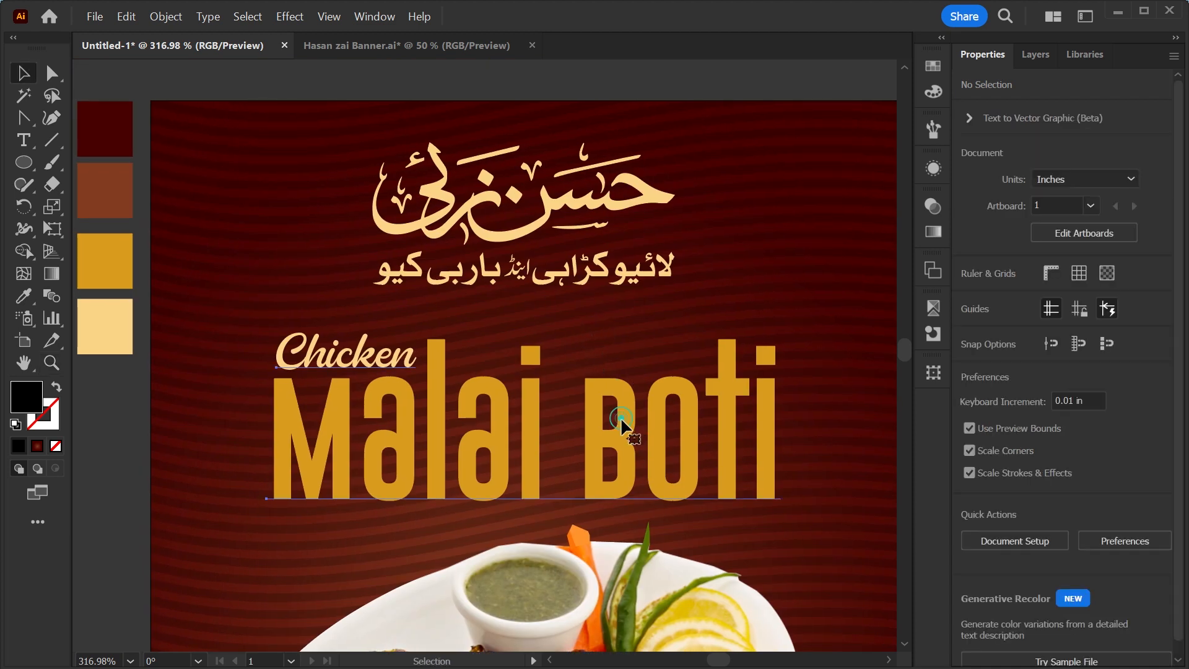
{"action": "left_click", "coordinate": [619, 416]}
{"action": "double_click", "coordinate": [624, 433]}
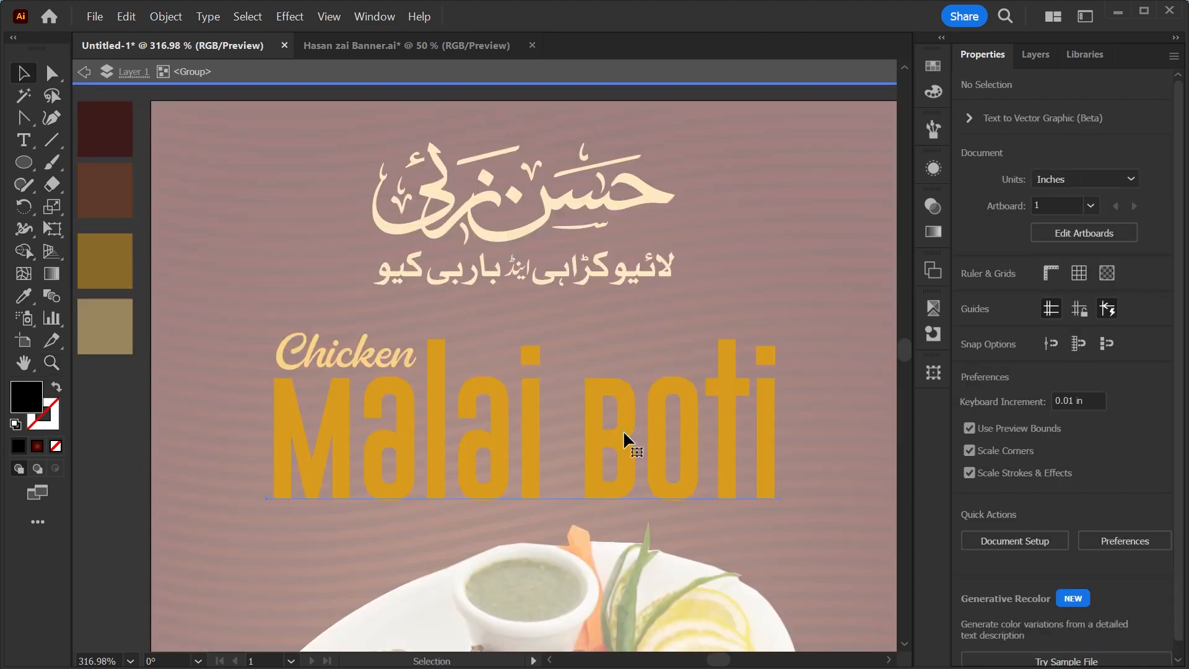
{"action": "left_click", "coordinate": [624, 433]}
{"action": "left_click", "coordinate": [975, 382]}
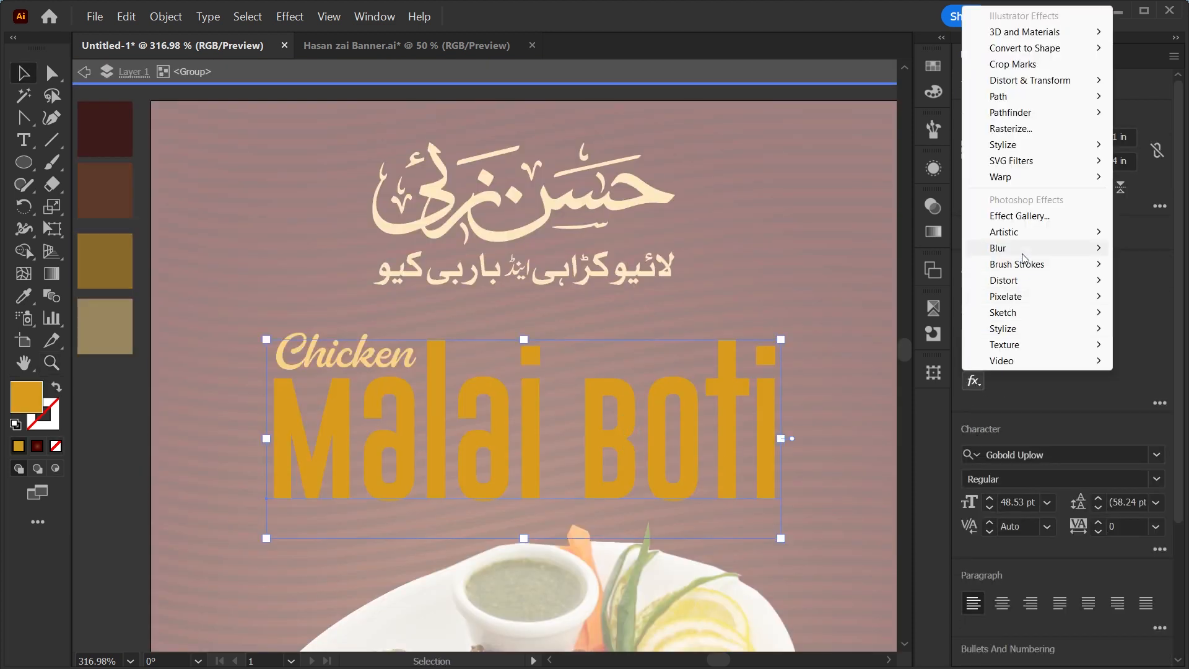
{"action": "mouse_move", "coordinate": [1018, 149]}
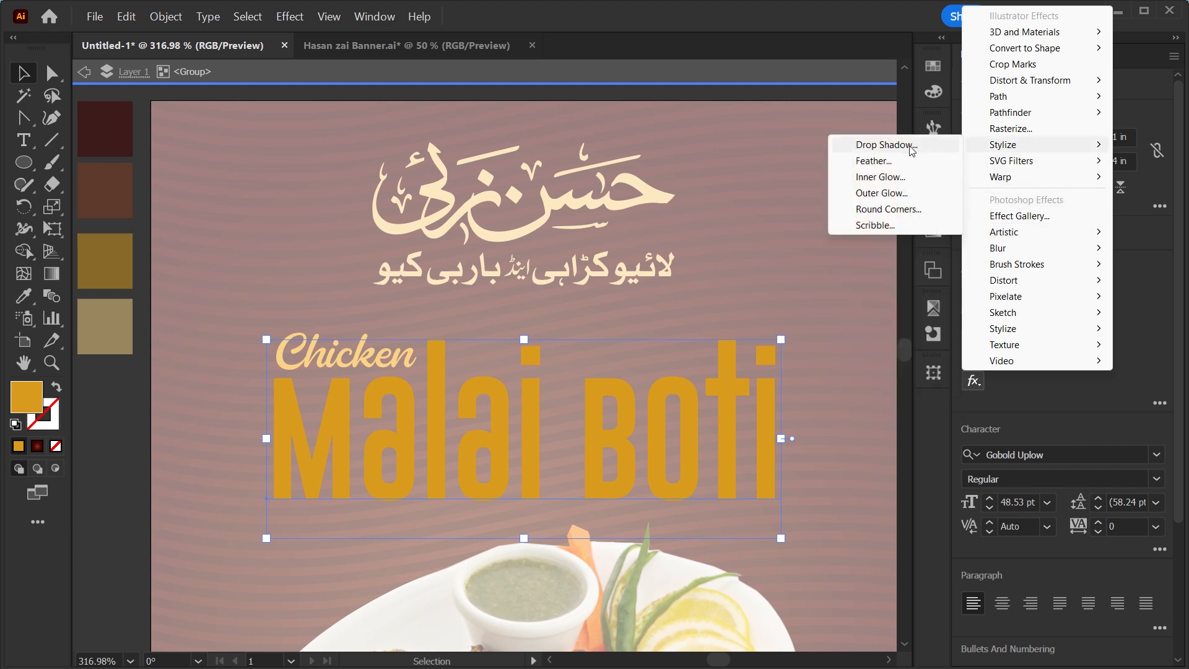
{"action": "left_click", "coordinate": [880, 147]}
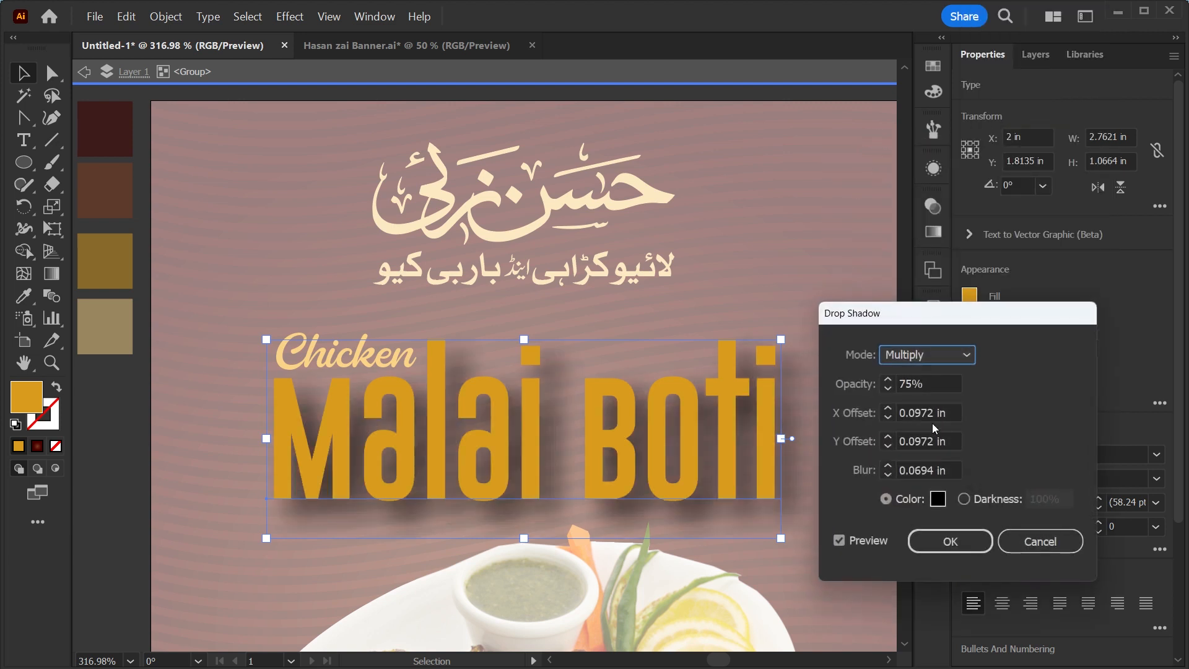
{"action": "double_click", "coordinate": [949, 412]}
{"action": "type", "text": "1"}
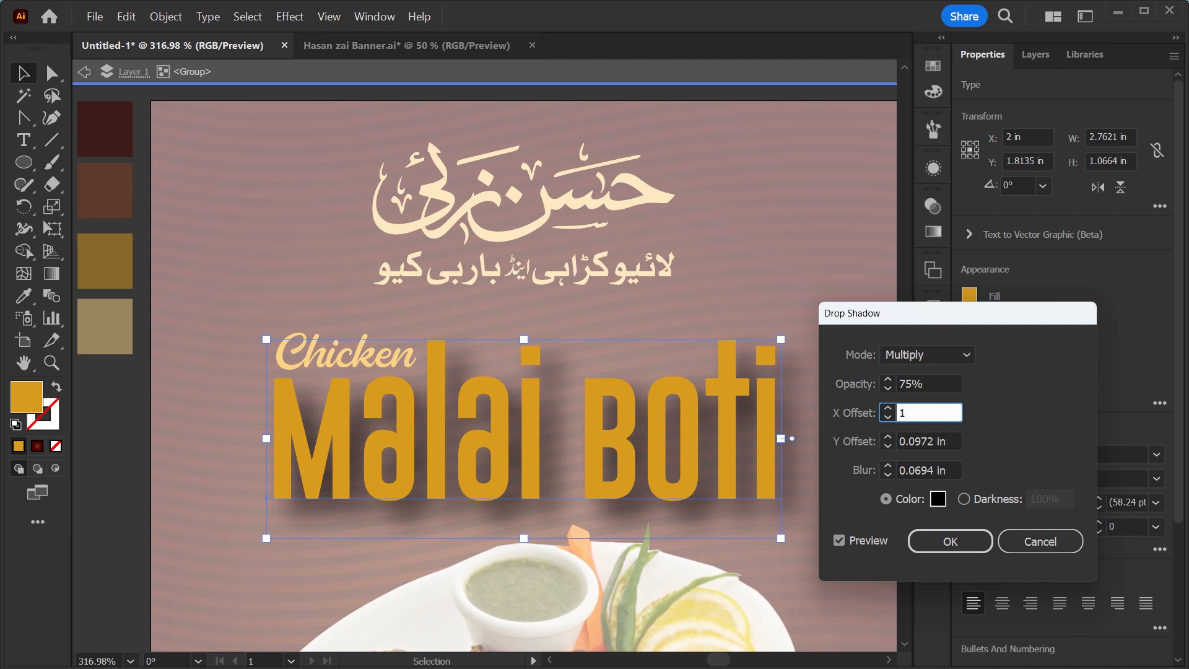
{"action": "key", "text": "Tab"}
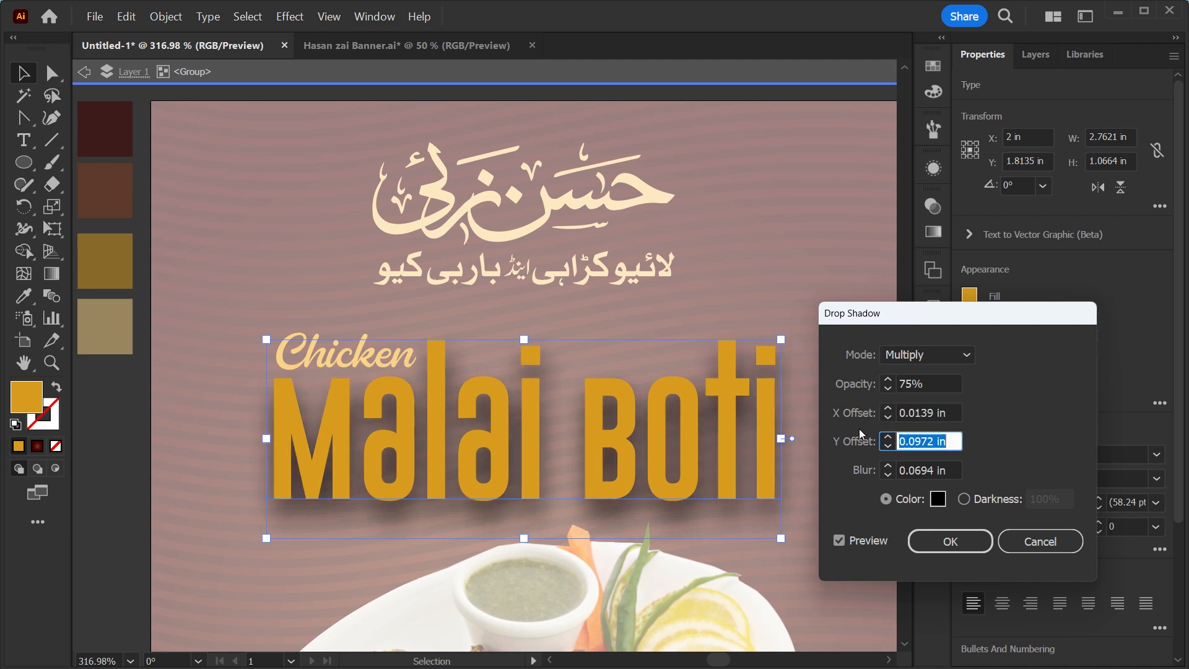
{"action": "type", "text": "1"}
{"action": "key", "text": "Tab"}
{"action": "type", "text": "1"}
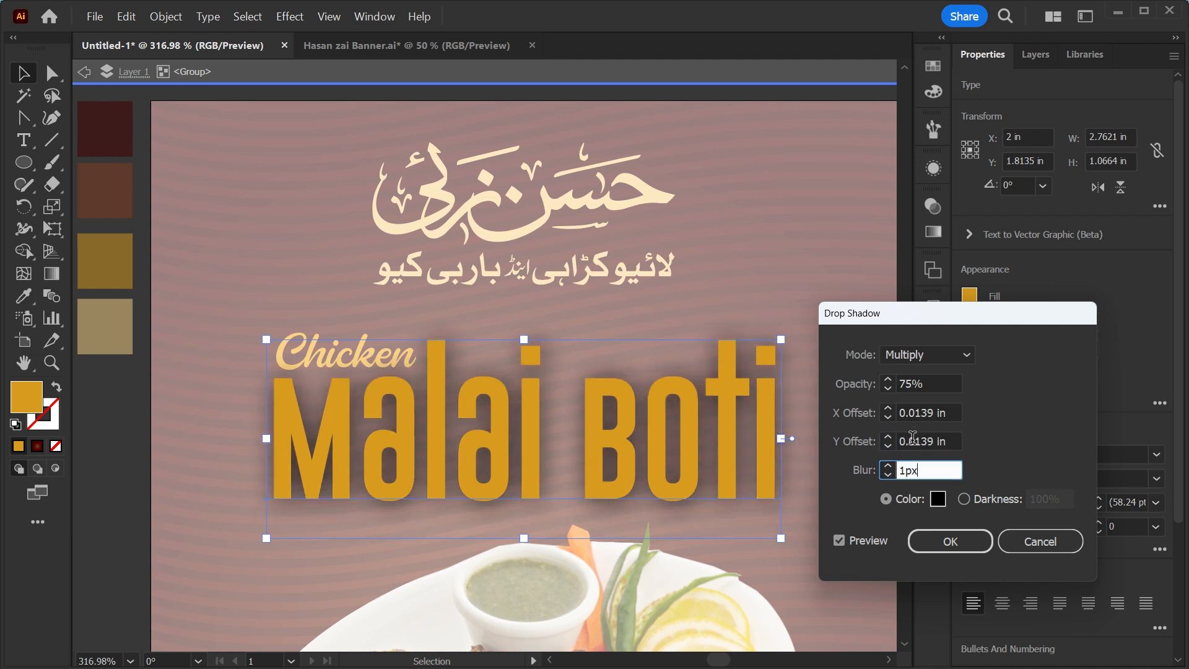
{"action": "type", "text": "px"}
{"action": "left_click", "coordinate": [939, 541]}
Open the Spark Shape library asset and copy its lower brush shape.
{"action": "key", "text": "ctrl+minus"}
{"action": "key", "text": "ctrl+minus"}
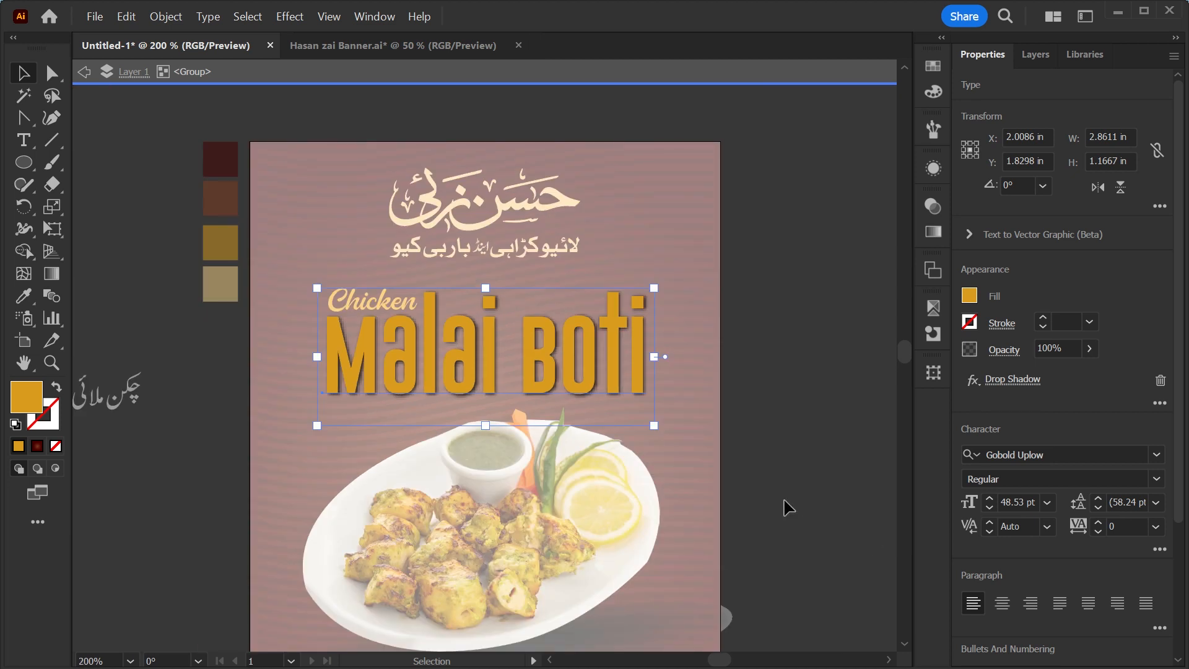
{"action": "left_click", "coordinate": [788, 507]}
{"action": "key", "text": "ctrl+0"}
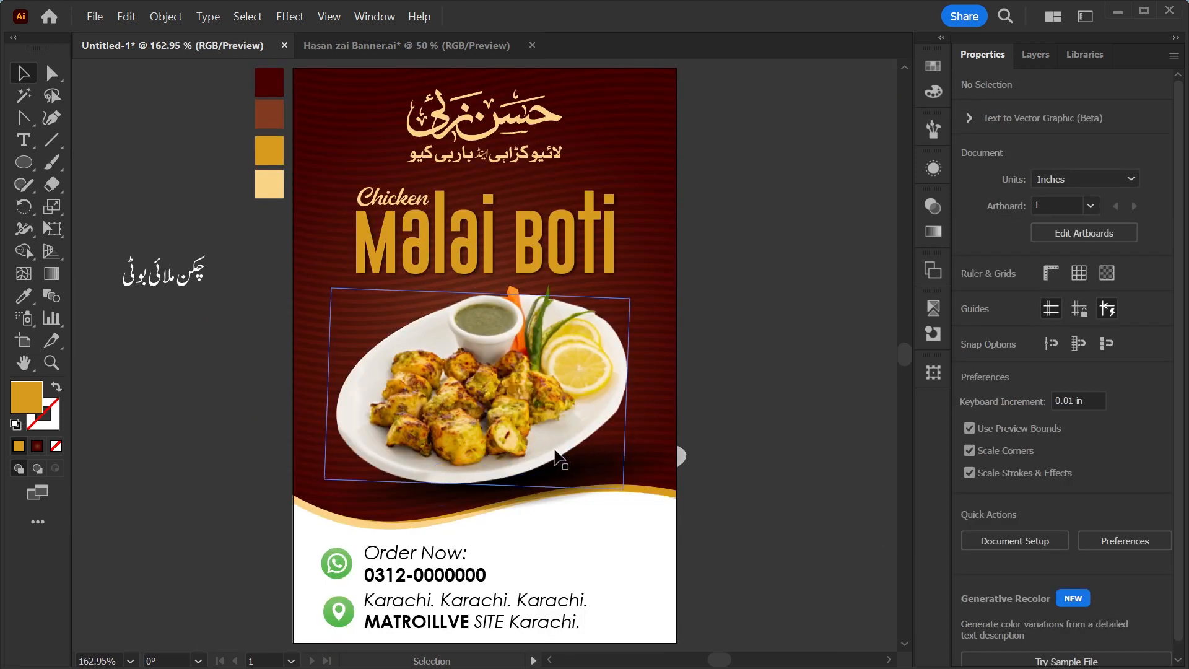
{"action": "left_click_drag", "start_coordinate": [159, 287], "coordinate": [183, 427]}
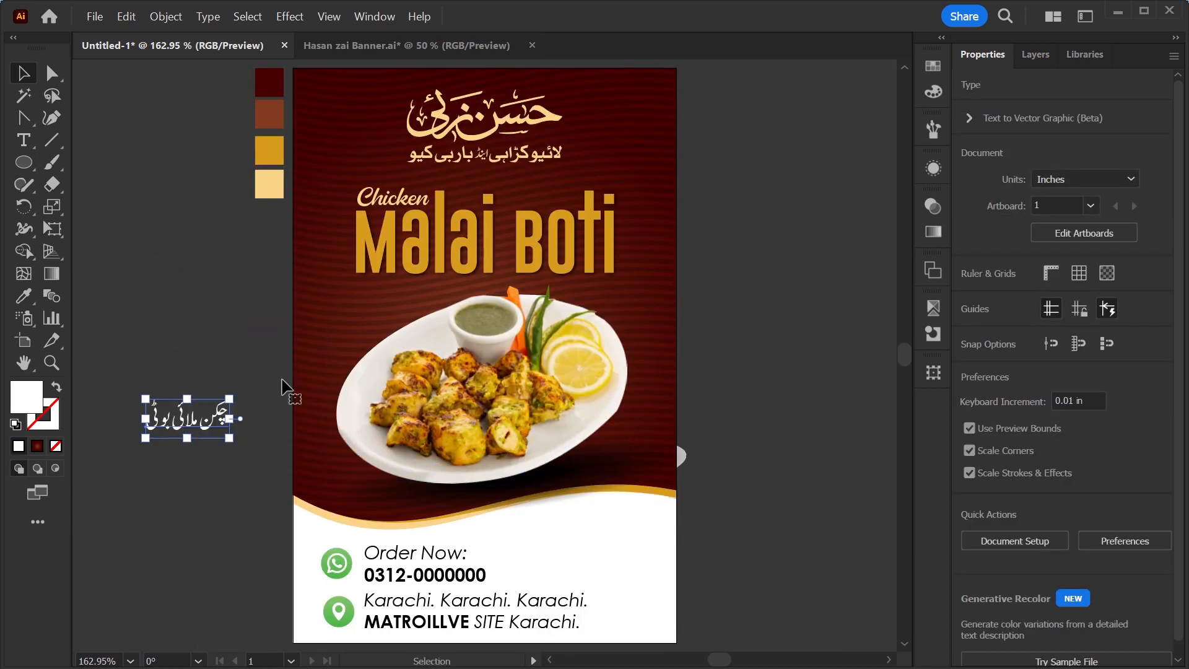
{"action": "left_click", "coordinate": [1089, 55]}
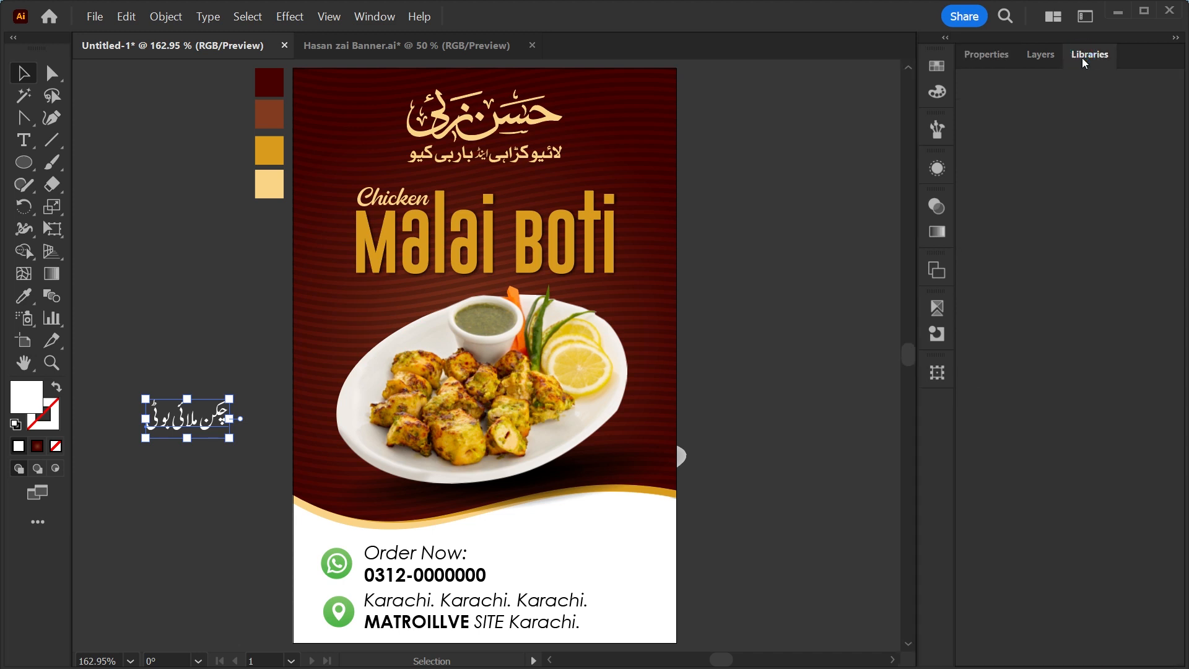
{"action": "double_click", "coordinate": [1107, 487]}
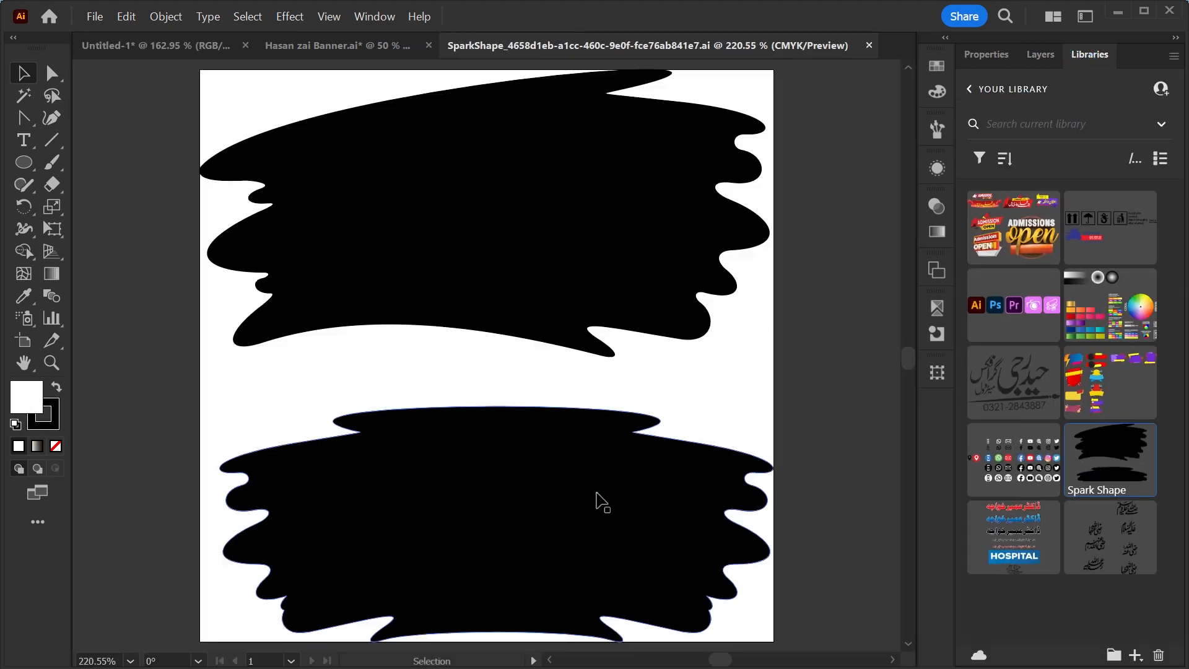
{"action": "left_click", "coordinate": [596, 494]}
{"action": "key", "text": "a"}
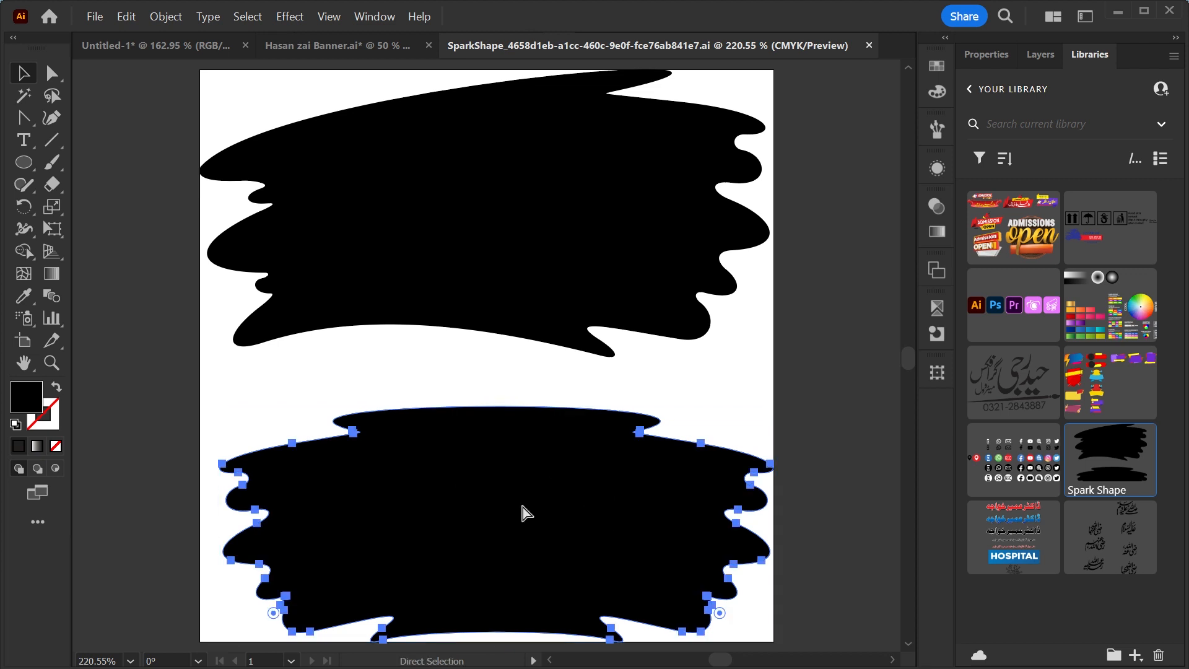
{"action": "key", "text": "v"}
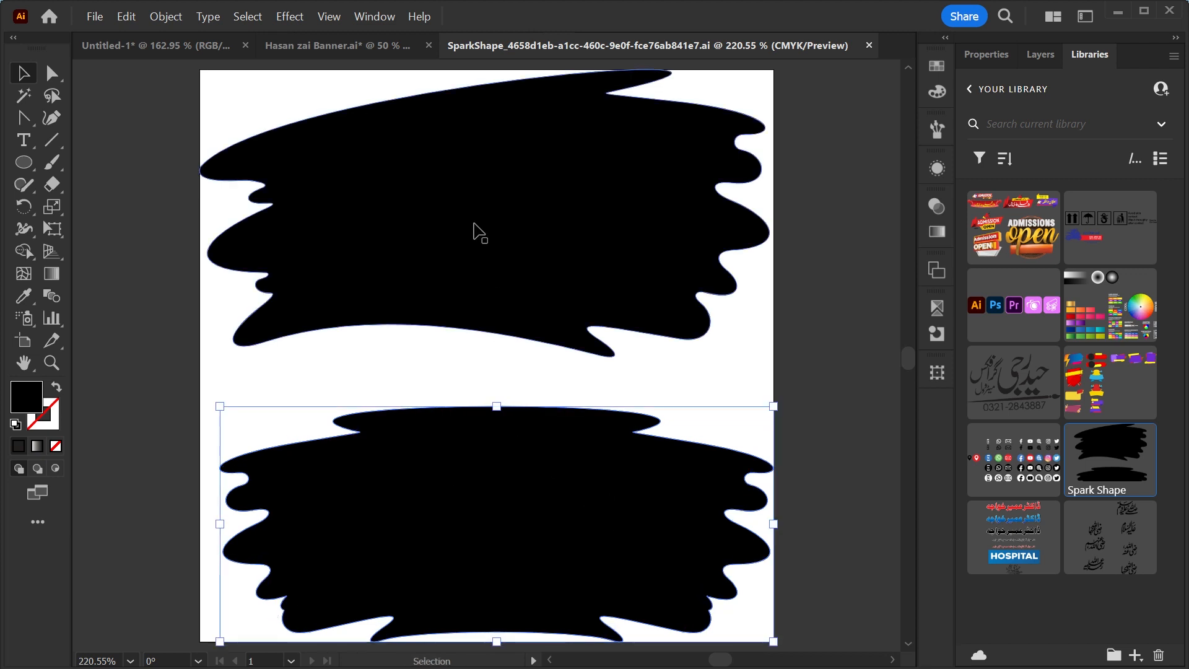
{"action": "left_click", "coordinate": [182, 51]}
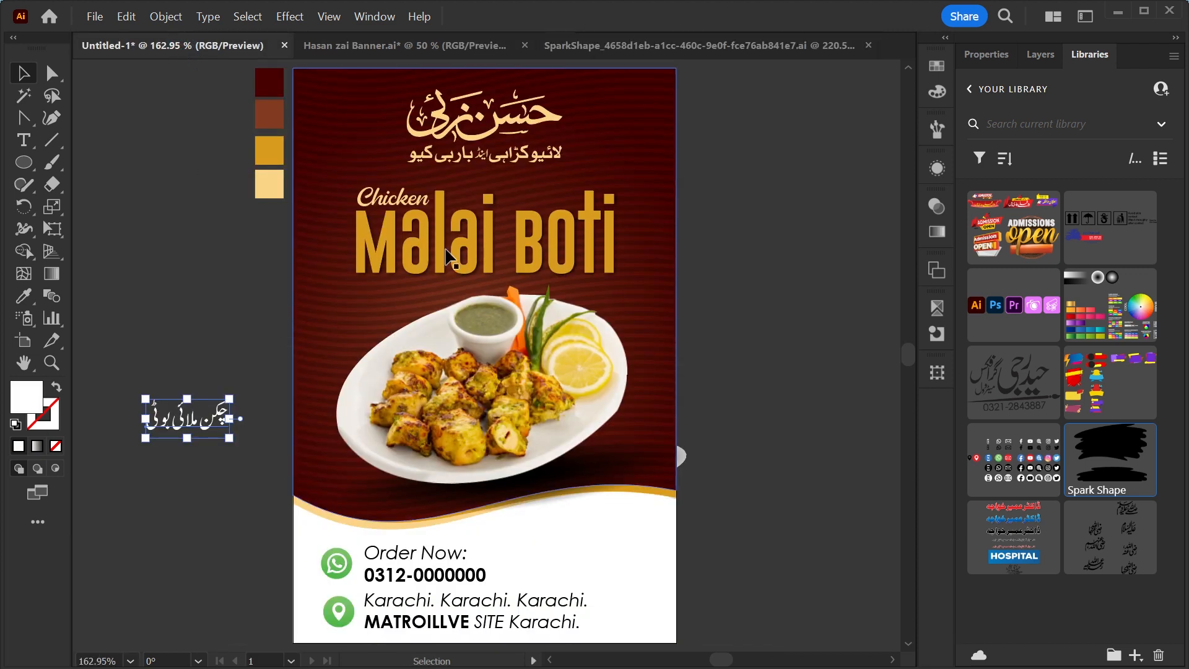
Paste the brush shape onto the flyer, shrink it beside the plate and fill it with the brown swatch colour.
{"action": "key", "text": "ctrl+v"}
{"action": "left_click_drag", "start_coordinate": [690, 358], "coordinate": [380, 358]}
{"action": "left_click_drag", "start_coordinate": [337, 364], "coordinate": [583, 471]}
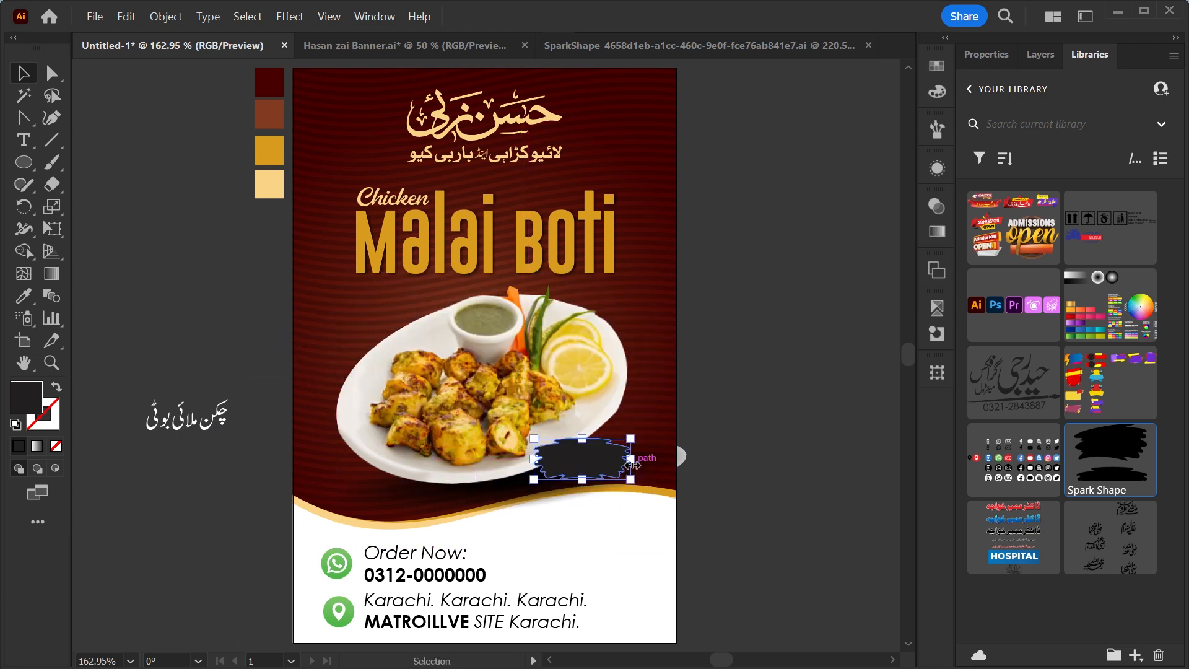
{"action": "key", "text": "i"}
{"action": "left_click", "coordinate": [281, 118]}
Move the Urdu title onto the brush shape and bring it to the front.
{"action": "key", "text": "v"}
{"action": "left_click", "coordinate": [760, 534]}
{"action": "left_click_drag", "start_coordinate": [188, 428], "coordinate": [570, 469]}
{"action": "key", "text": "ctrl+shift+bracketright"}
{"action": "key", "text": "z"}
{"action": "left_click_drag", "start_coordinate": [575, 457], "coordinate": [764, 570]}
{"action": "key", "text": "v"}
{"action": "left_click_drag", "start_coordinate": [651, 386], "coordinate": [665, 398]}
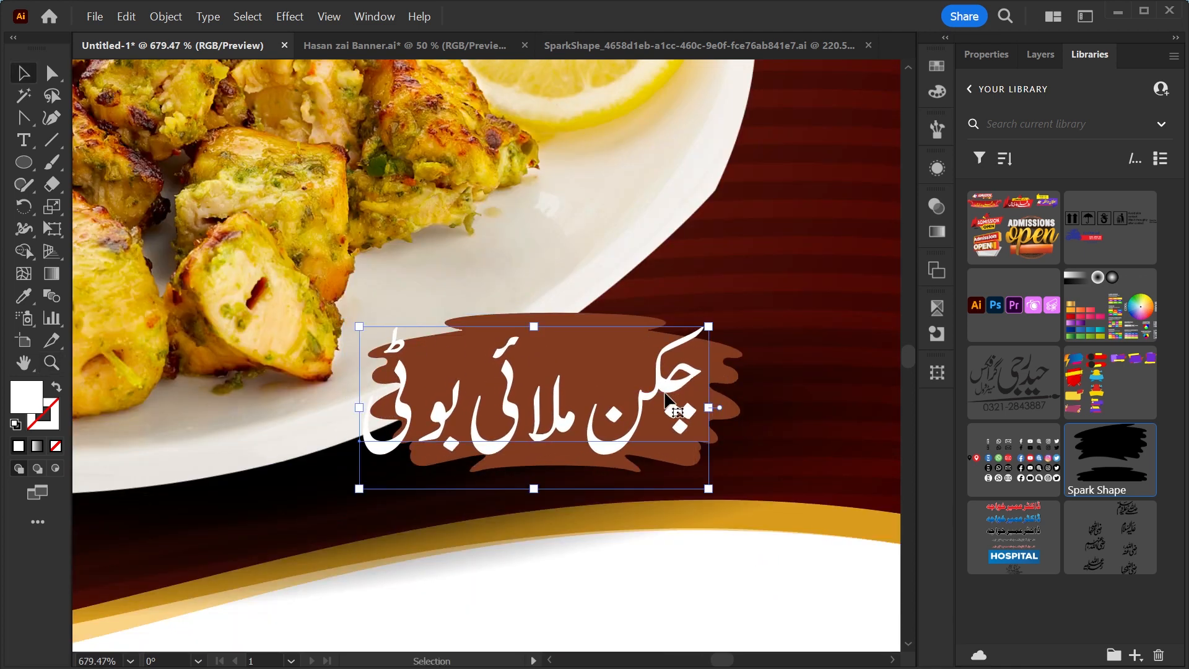
Outline the Urdu title and spread its letters apart across the brush shape.
{"action": "key", "text": "ctrl+shift+o"}
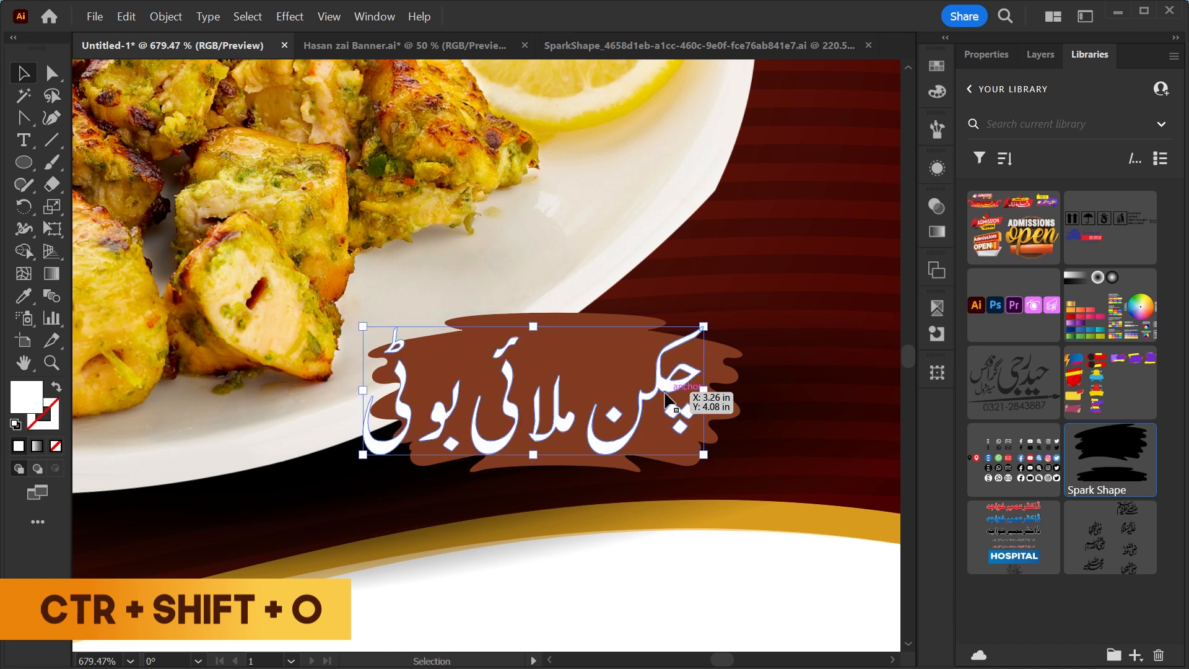
{"action": "key", "text": "ctrl+shift+o"}
{"action": "scroll", "coordinate": [668, 393], "scroll_direction": "up", "scroll_amount": 2}
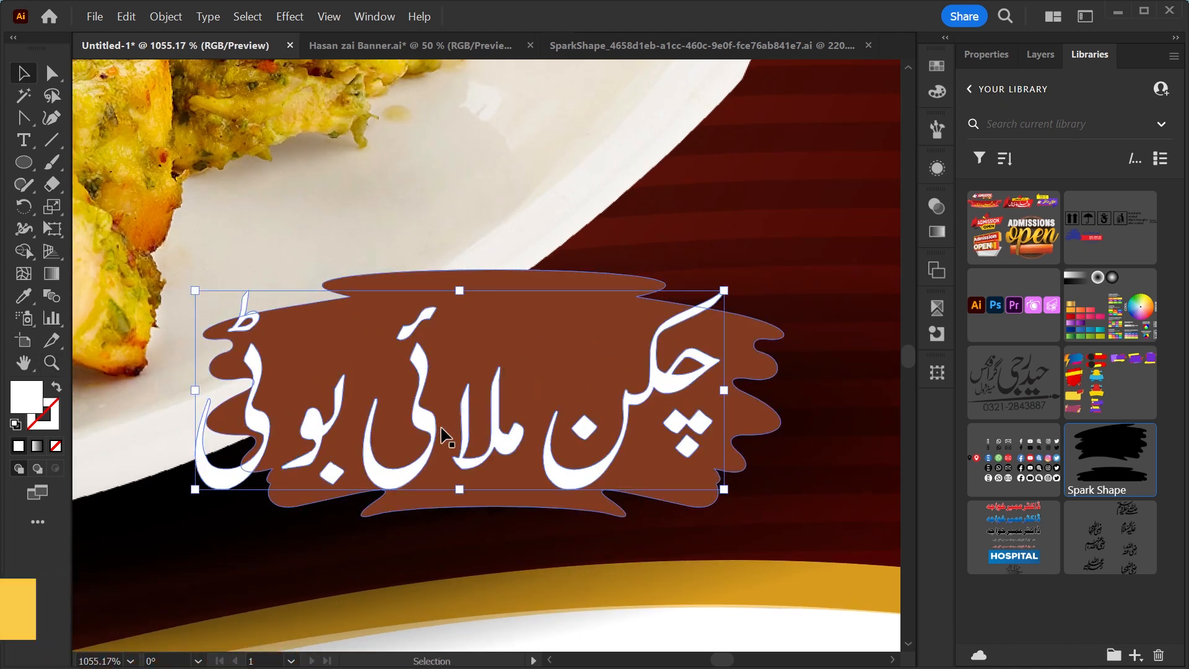
{"action": "double_click", "coordinate": [592, 427]}
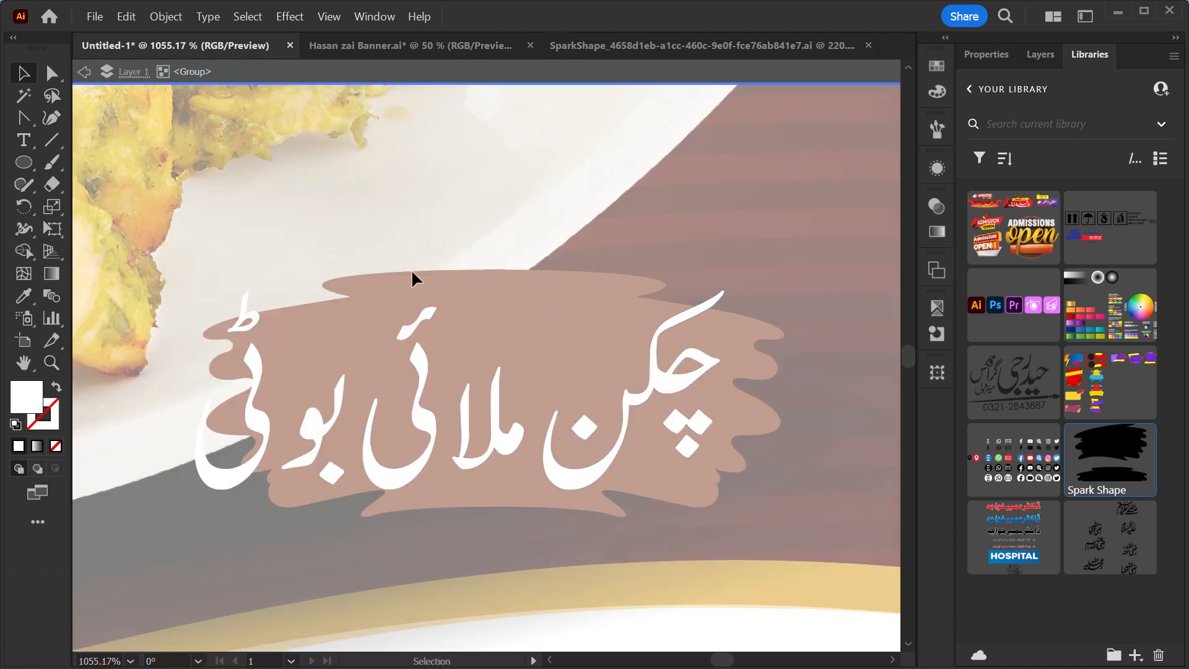
{"action": "left_click_drag", "start_coordinate": [500, 444], "coordinate": [613, 372]}
{"action": "left_click_drag", "start_coordinate": [420, 425], "coordinate": [523, 425]}
{"action": "left_click_drag", "start_coordinate": [321, 425], "coordinate": [436, 426]}
{"action": "left_click_drag", "start_coordinate": [252, 411], "coordinate": [384, 427]}
{"action": "key", "text": "Escape"}
{"action": "left_click_drag", "start_coordinate": [669, 388], "coordinate": [621, 399]}
{"action": "key", "text": "ctrl+0"}
Draw a small circle beside the artboard with the Ellipse tool.
{"action": "key", "text": "l"}
{"action": "left_click_drag", "start_coordinate": [142, 150], "coordinate": [174, 185]}
{"action": "scroll", "coordinate": [128, 154], "scroll_direction": "up", "scroll_amount": 4}
{"action": "key", "text": "v"}
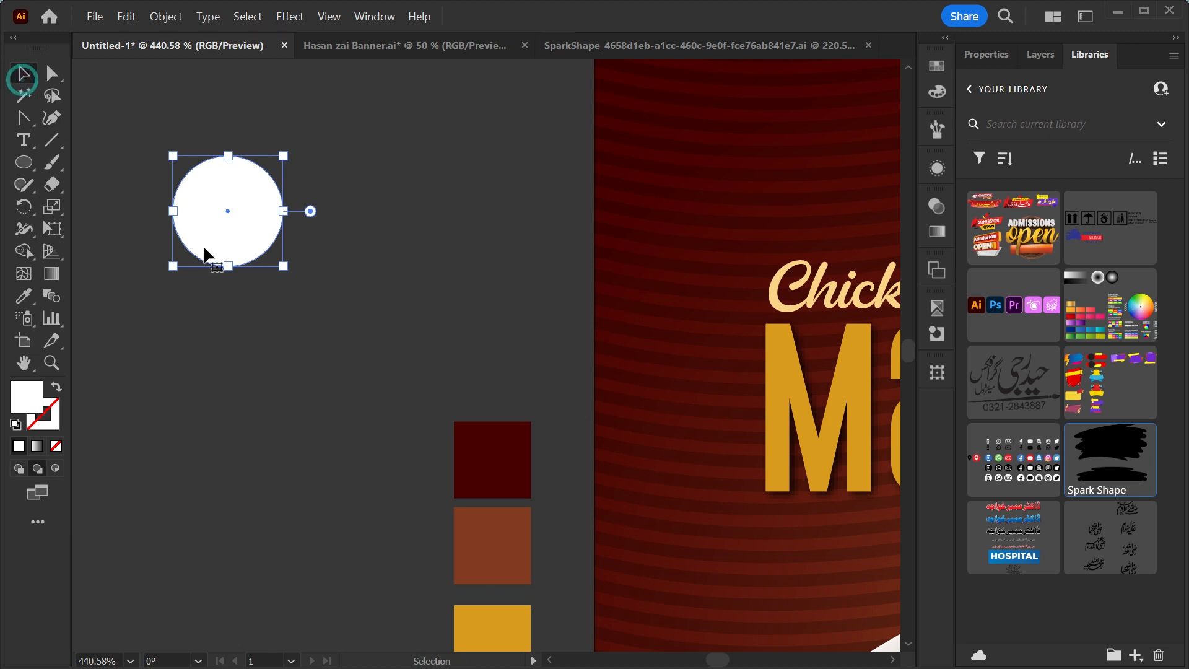
Turn the circle into an outline ring, duplicate it into three overlapping rings and place them beside the logo.
{"action": "left_click", "coordinate": [57, 387]}
{"action": "left_click_drag", "start_coordinate": [185, 180], "coordinate": [231, 95]}
{"action": "left_click_drag", "start_coordinate": [130, 102], "coordinate": [390, 304]}
{"action": "left_click_drag", "start_coordinate": [658, 384], "coordinate": [724, 347]}
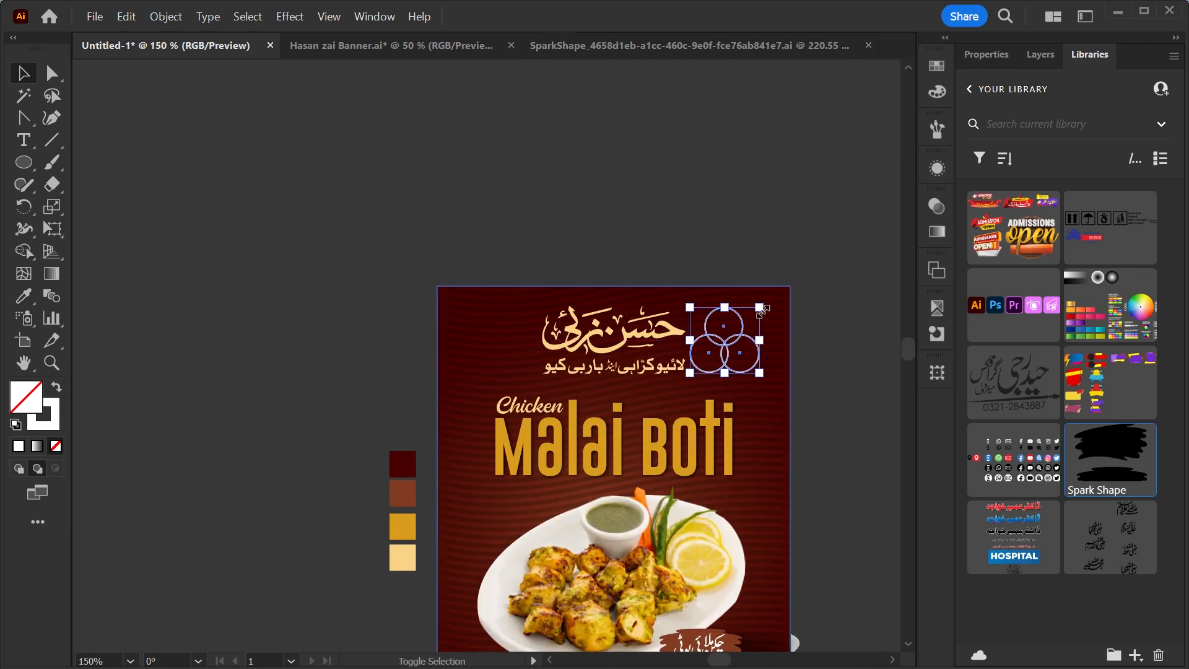
{"action": "left_click_drag", "start_coordinate": [762, 308], "coordinate": [755, 312]}
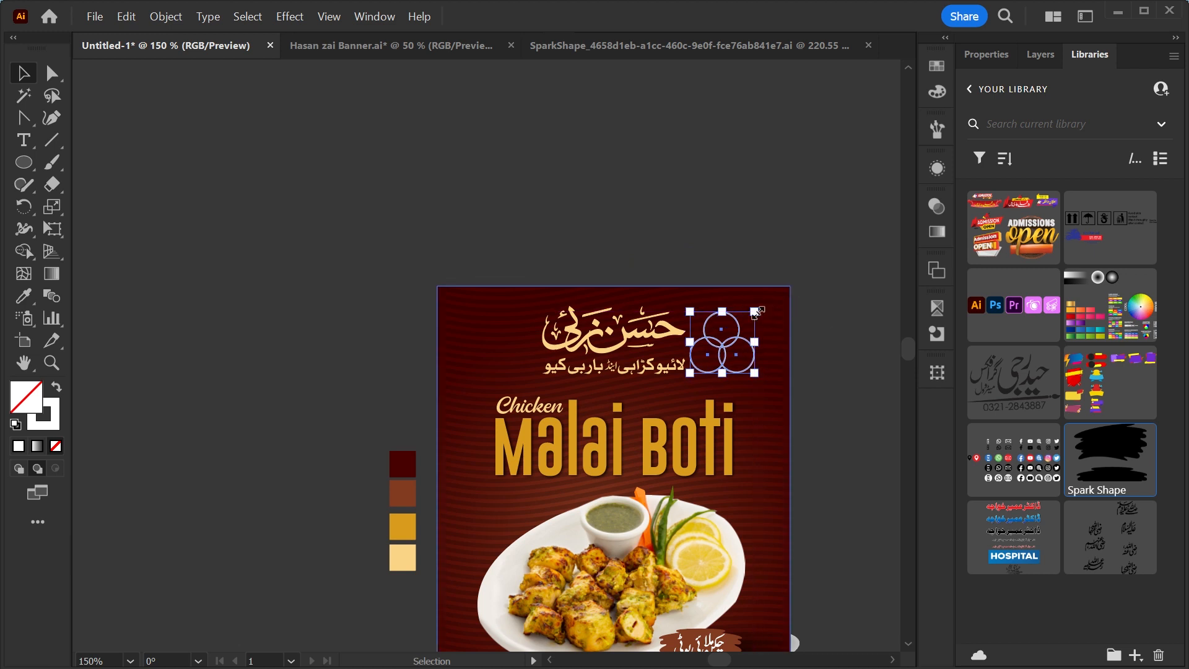
Select the logo lettering together with the three rings and group them.
{"action": "left_click_drag", "start_coordinate": [856, 271], "coordinate": [546, 373]}
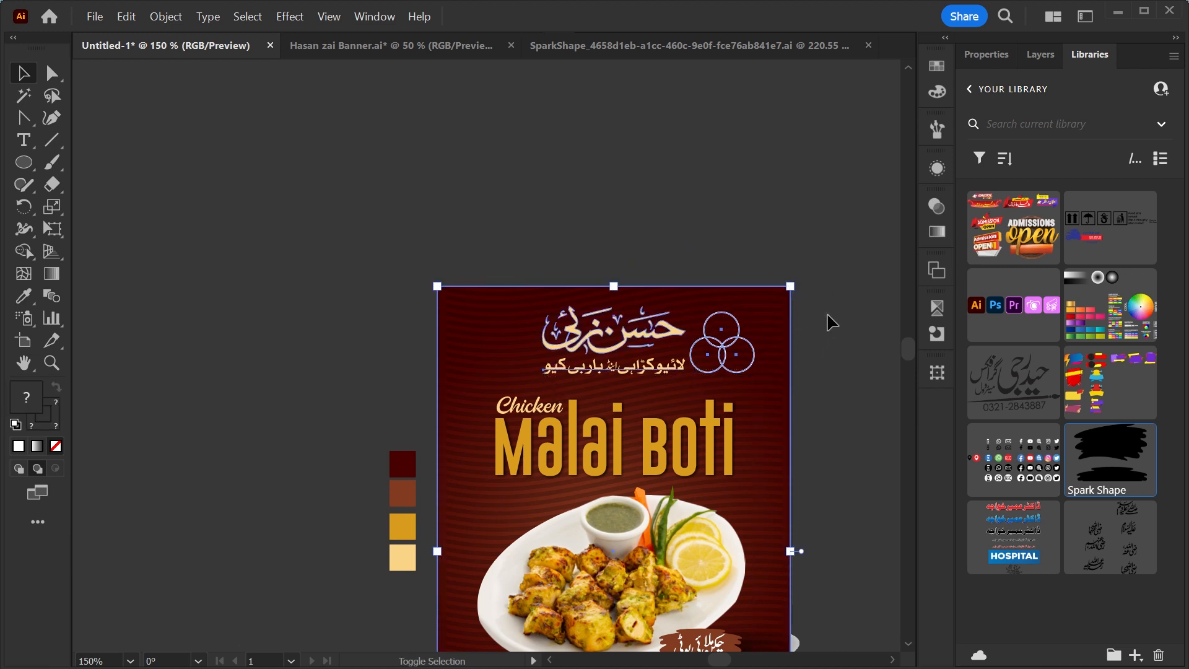
{"action": "left_click_drag", "start_coordinate": [827, 316], "coordinate": [778, 368]}
{"action": "key", "text": "ctrl+g"}
{"action": "key", "text": "F3"}
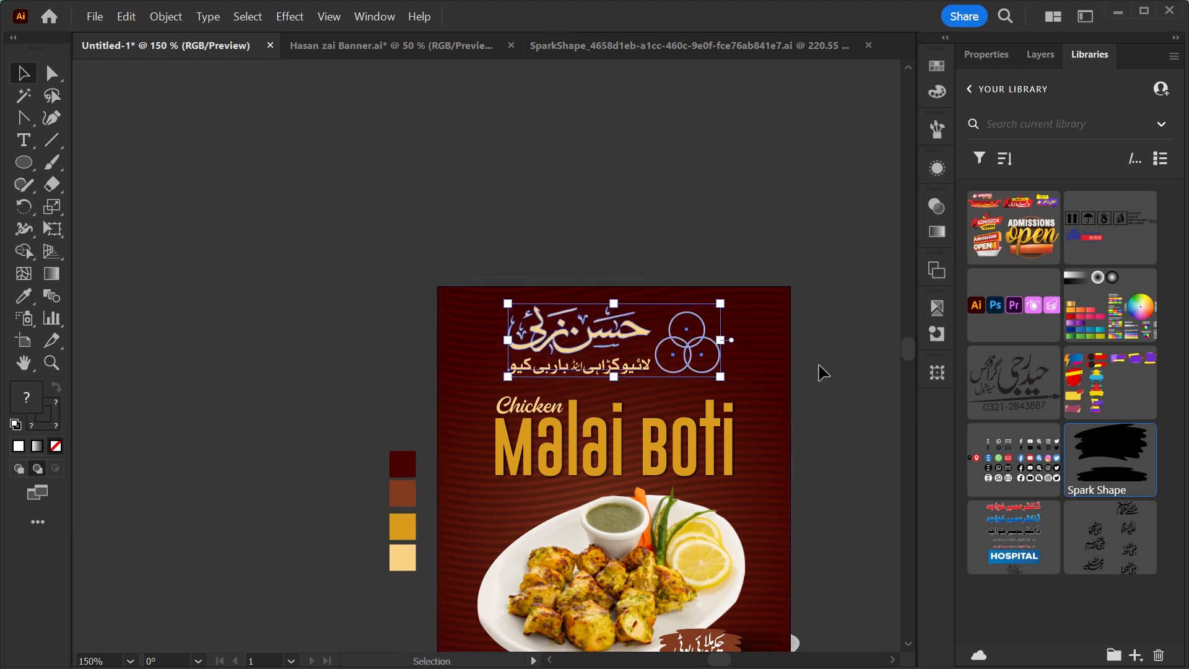
{"action": "left_click", "coordinate": [821, 372]}
{"action": "key", "text": "ctrl+0"}
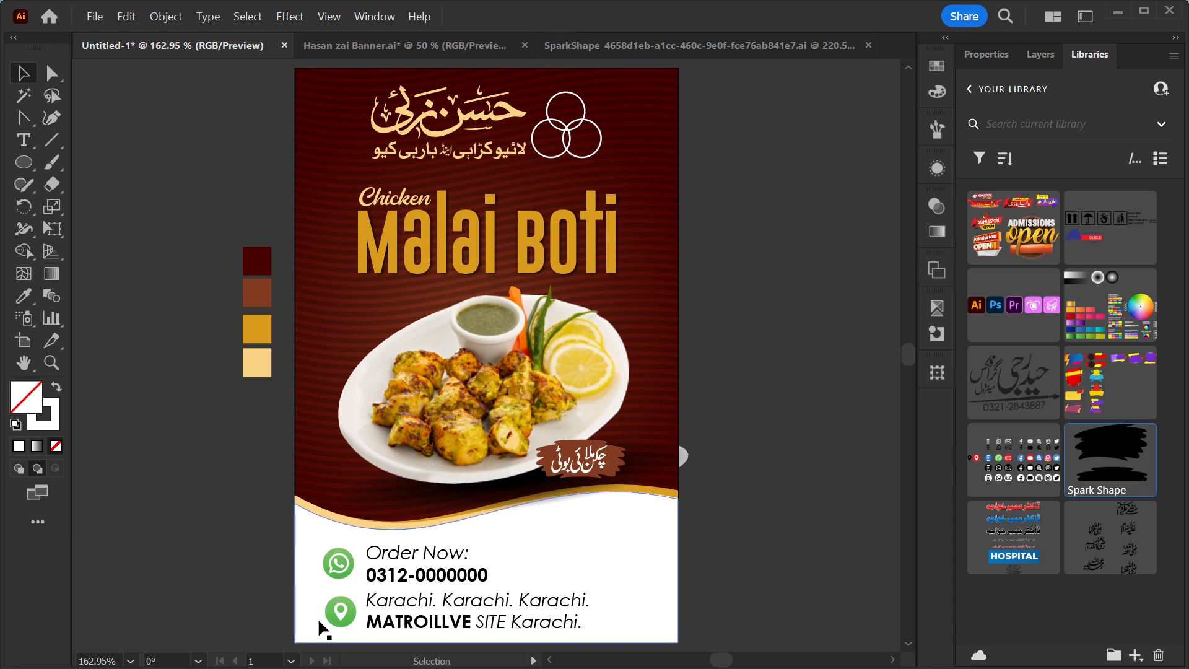
Center-align the contact details text at the bottom of the flyer.
{"action": "key", "text": "ctrl+space"}
{"action": "left_click_drag", "start_coordinate": [443, 557], "coordinate": [547, 404]}
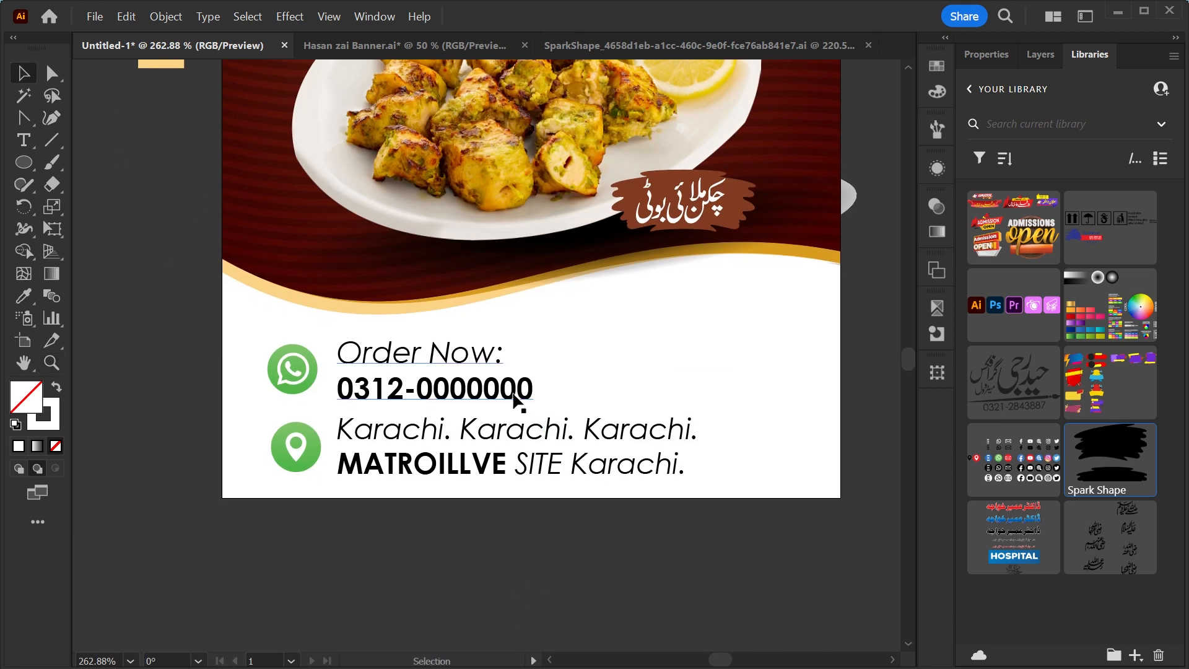
{"action": "left_click", "coordinate": [510, 398]}
{"action": "left_click", "coordinate": [627, 424], "text": "shift"}
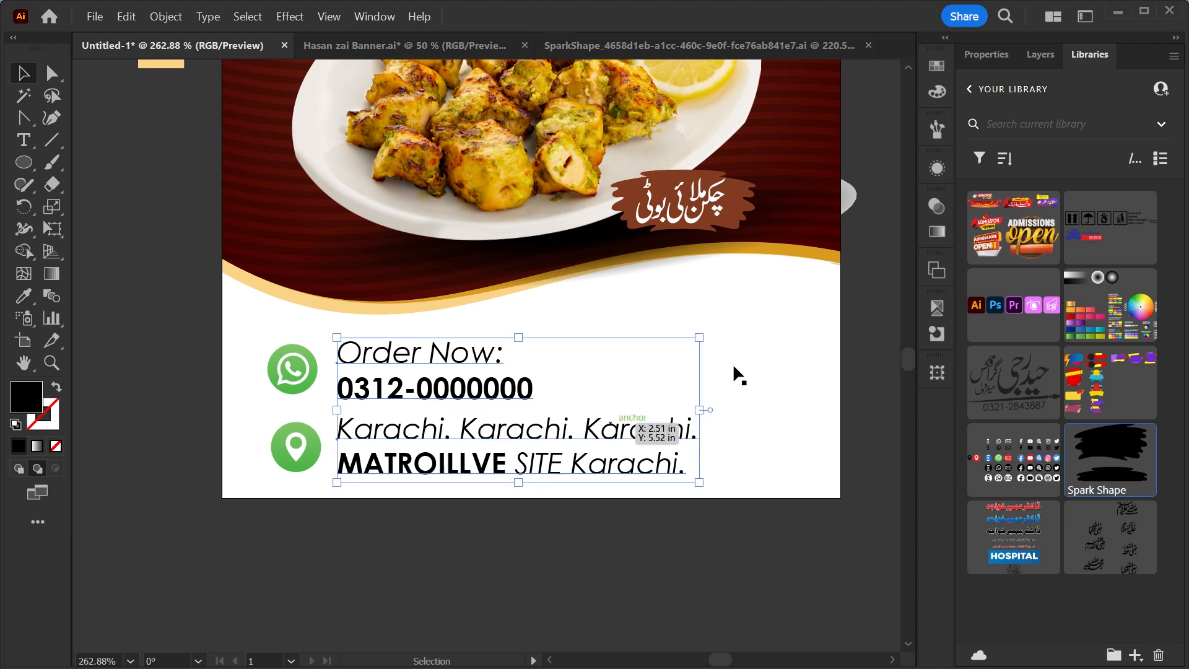
{"action": "left_click", "coordinate": [977, 55]}
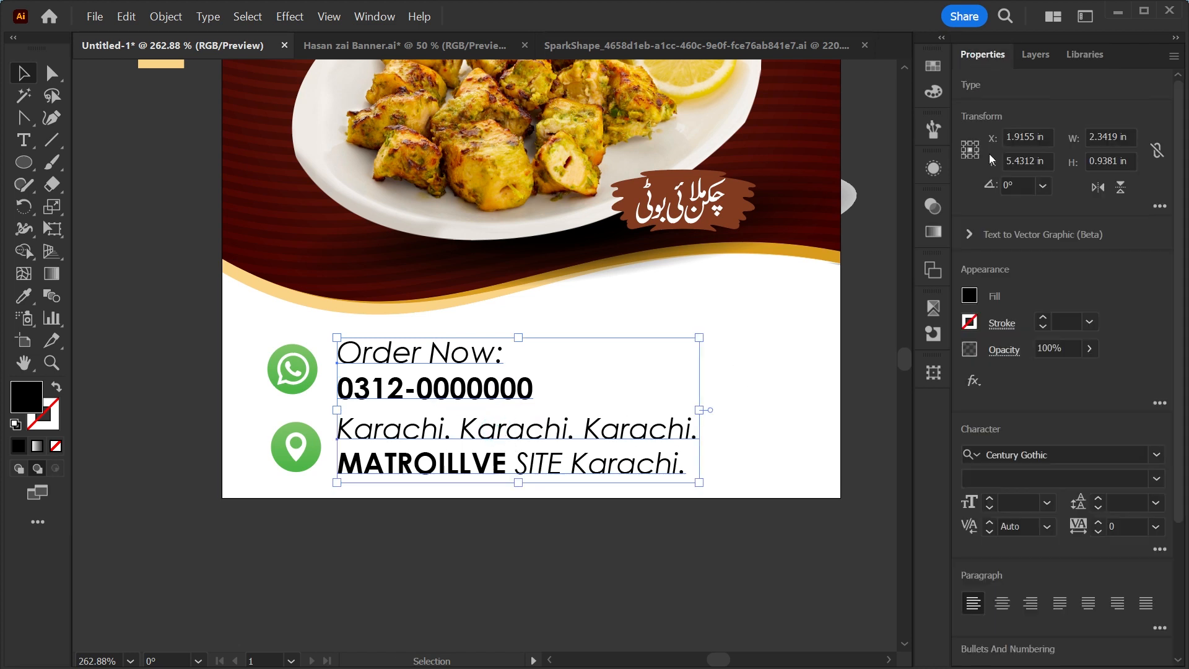
{"action": "left_click", "coordinate": [1001, 609]}
Reposition the contact text and the WhatsApp and location icons so they sit centred together.
{"action": "left_click_drag", "start_coordinate": [415, 399], "coordinate": [596, 401]}
{"action": "left_click_drag", "start_coordinate": [292, 369], "coordinate": [380, 369]}
{"action": "key", "text": "ctrl+a"}
{"action": "left_click", "coordinate": [266, 248], "text": "shift"}
{"action": "left_click_drag", "start_coordinate": [292, 447], "coordinate": [305, 447]}
{"action": "key", "text": "ctrl+z"}
{"action": "left_click", "coordinate": [250, 384], "text": "shift"}
{"action": "left_click_drag", "start_coordinate": [293, 445], "coordinate": [298, 445]}
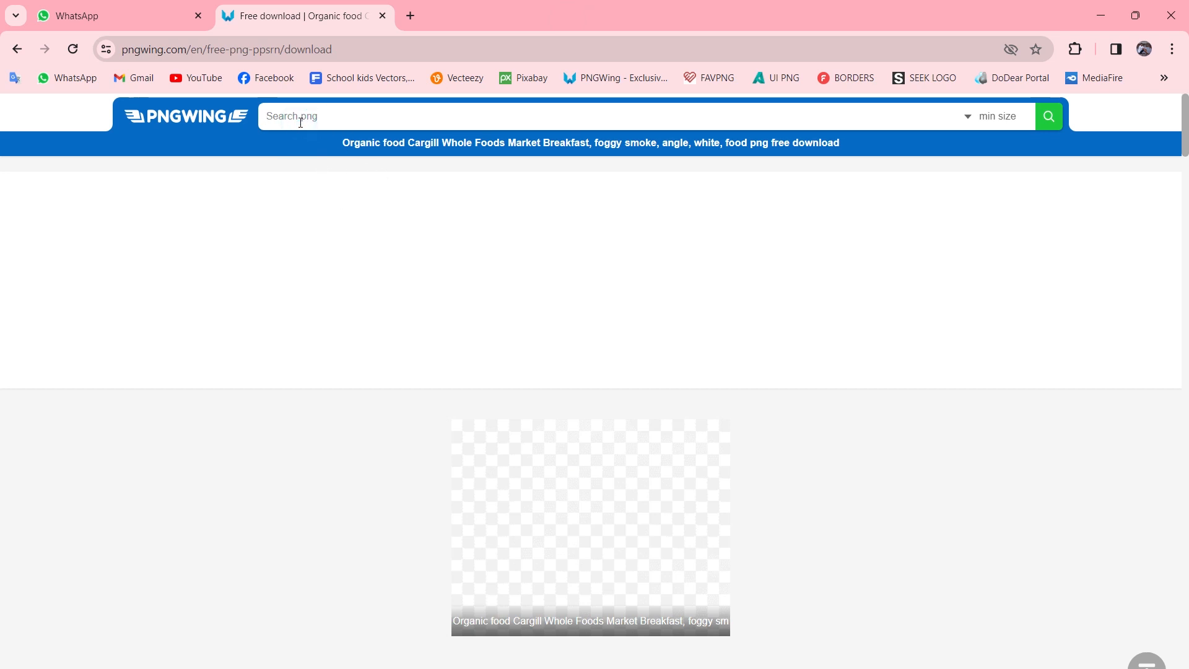
Switch to the browser, search PNGWing for smoke and open a smoke image result.
{"action": "type", "text": "smoke"}
{"action": "key", "text": "Return"}
{"action": "left_click", "coordinate": [418, 371]}
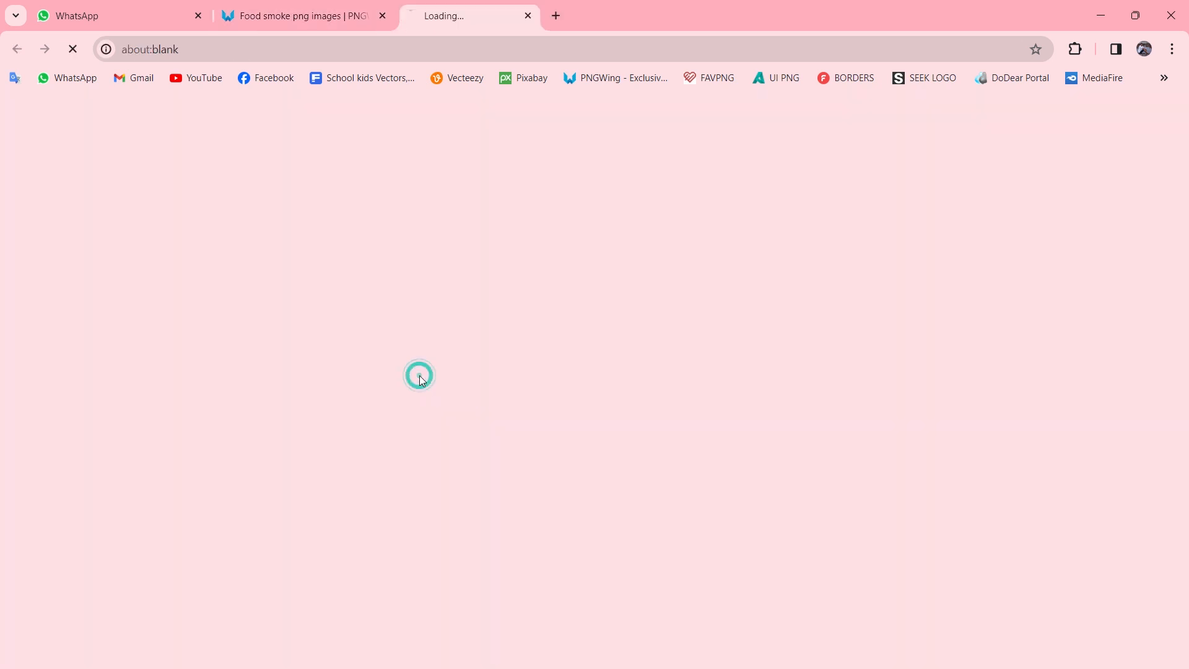
Download the smoke PNG and save it to the Desktop.
{"action": "scroll", "coordinate": [504, 514], "scroll_direction": "down", "scroll_amount": 5}
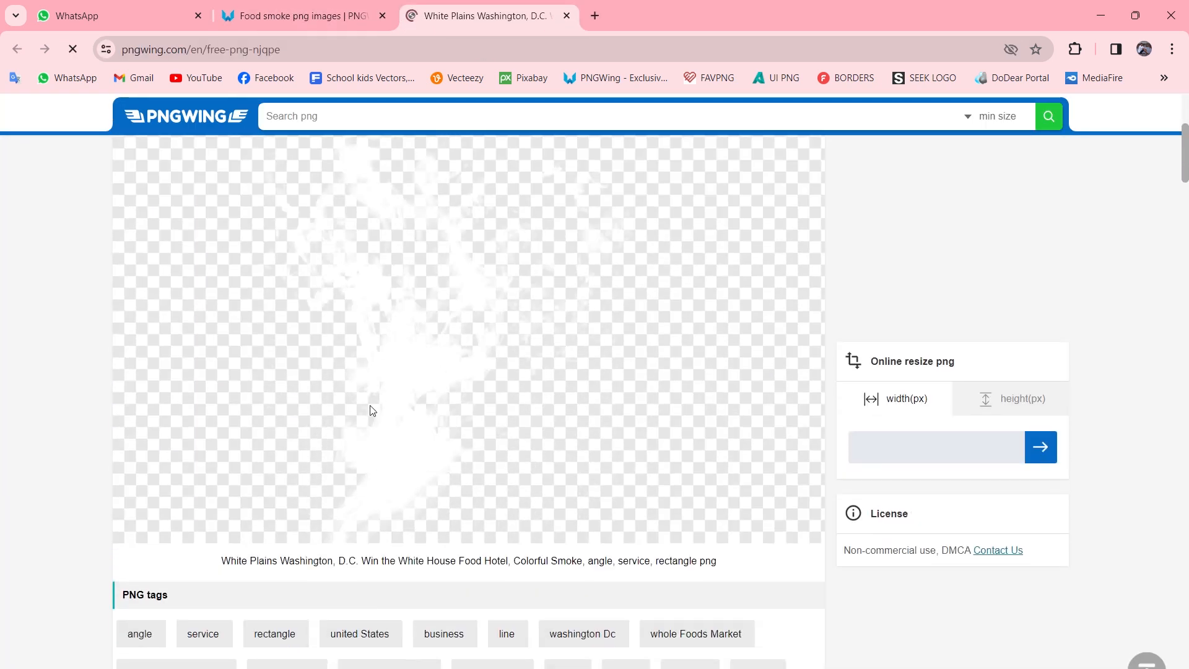
{"action": "scroll", "coordinate": [385, 372], "scroll_direction": "down", "scroll_amount": 9}
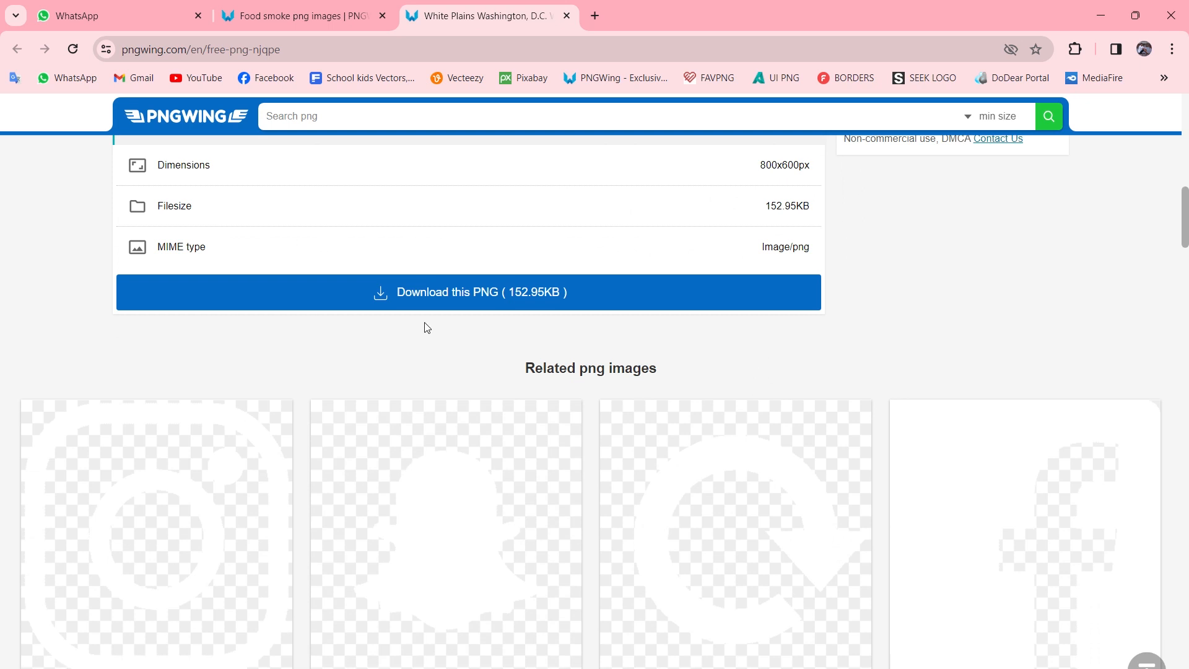
{"action": "left_click", "coordinate": [430, 293]}
{"action": "scroll", "coordinate": [588, 532], "scroll_direction": "down", "scroll_amount": 3}
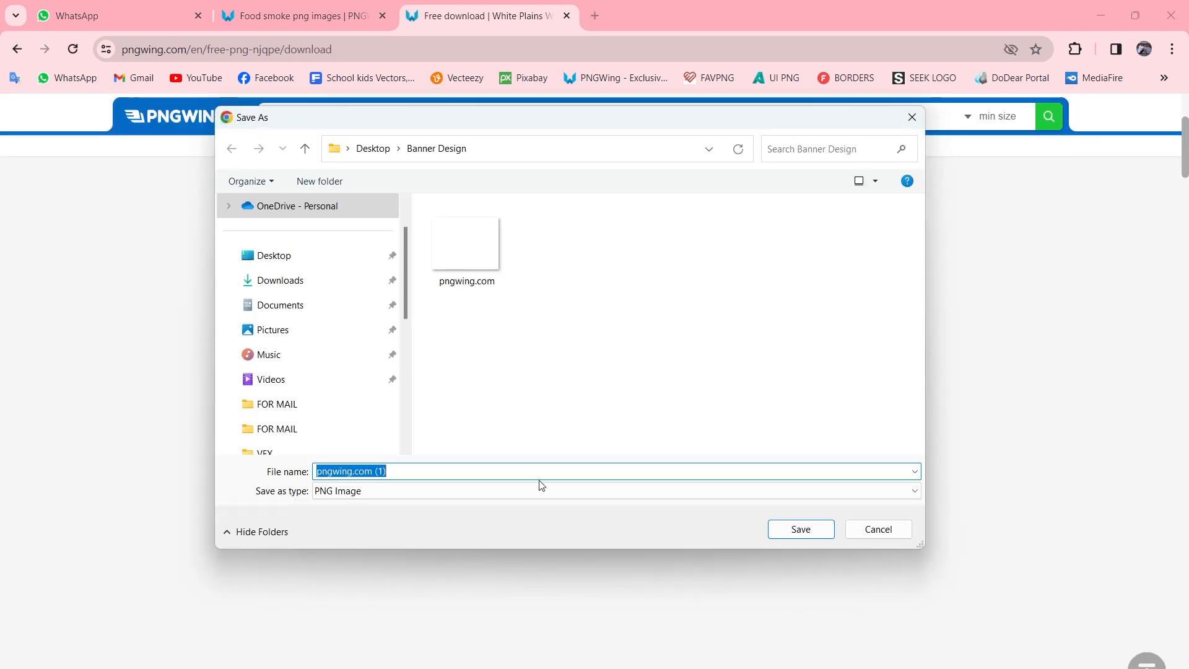
{"action": "left_click", "coordinate": [287, 258]}
{"action": "left_click", "coordinate": [781, 536]}
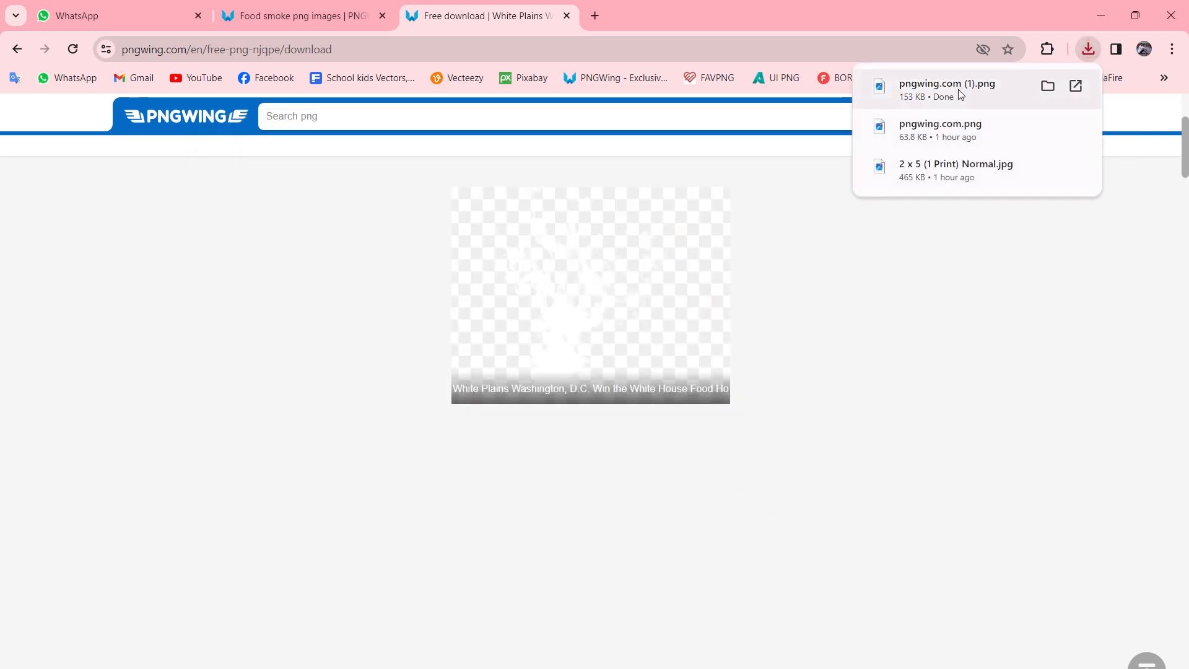
Open the download's folder and bring the smoke PNG into the flyer document.
{"action": "left_click", "coordinate": [1047, 87]}
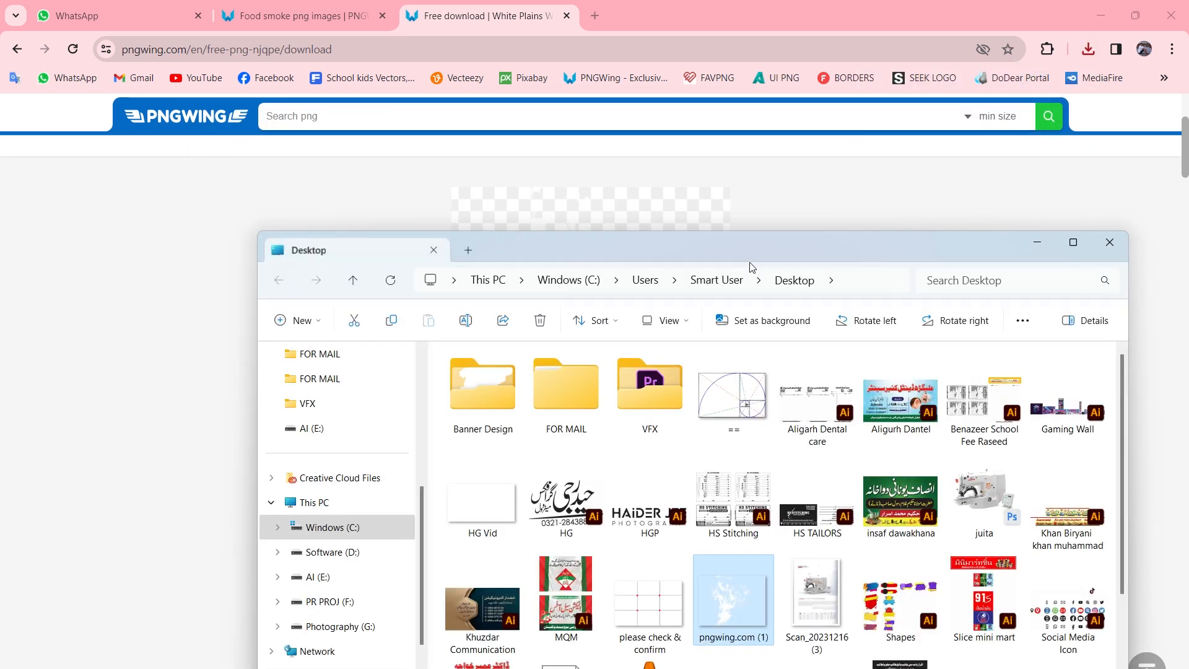
{"action": "left_click_drag", "start_coordinate": [756, 254], "coordinate": [673, 191]}
{"action": "left_click_drag", "start_coordinate": [660, 542], "coordinate": [626, 388]}
{"action": "key", "text": "ctrl+1"}
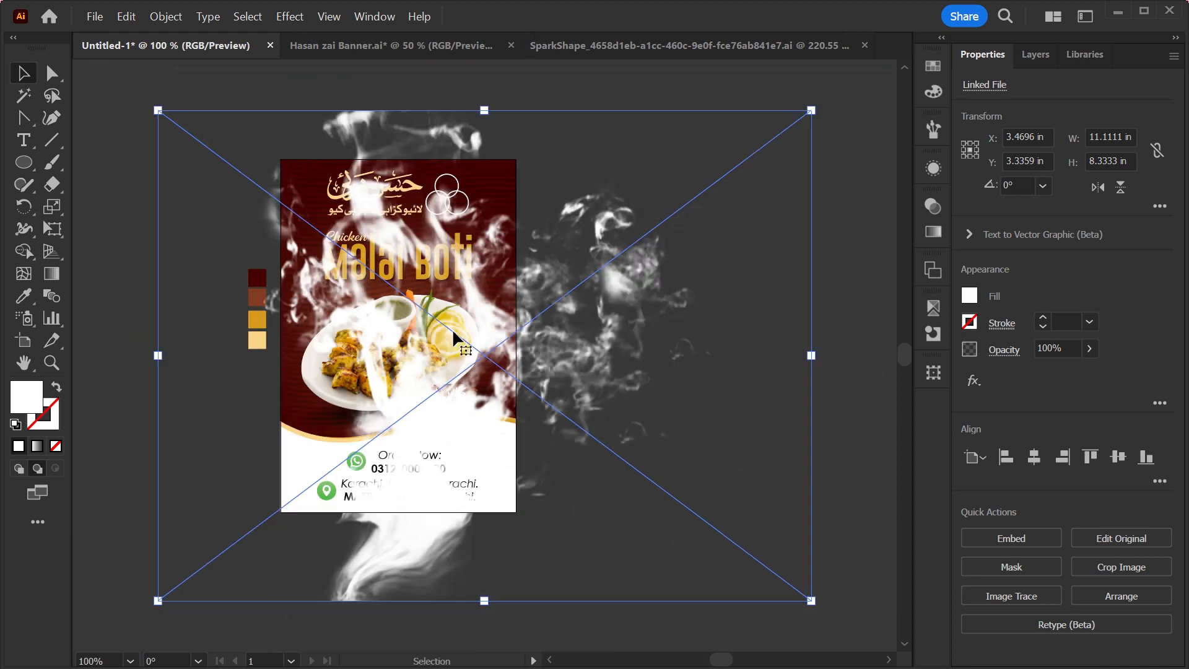
Embed the smoke image and set its transparency blend mode to Soft Light.
{"action": "left_click", "coordinate": [984, 537]}
{"action": "left_click", "coordinate": [935, 208]}
{"action": "left_click", "coordinate": [779, 227]}
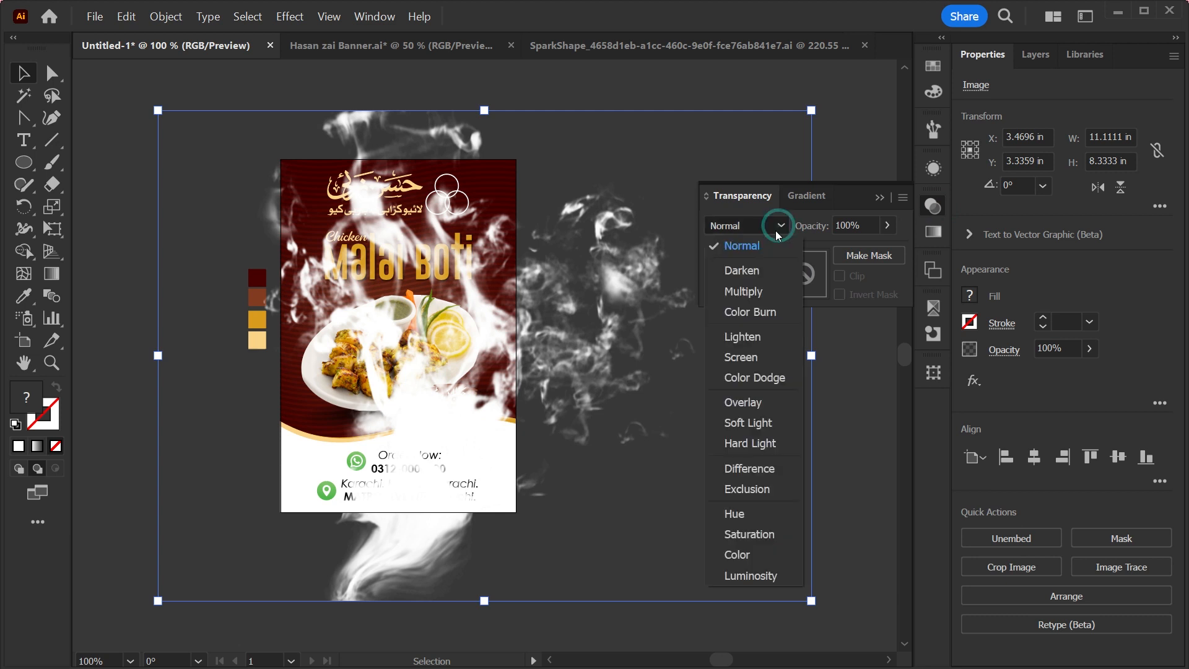
{"action": "left_click", "coordinate": [745, 404]}
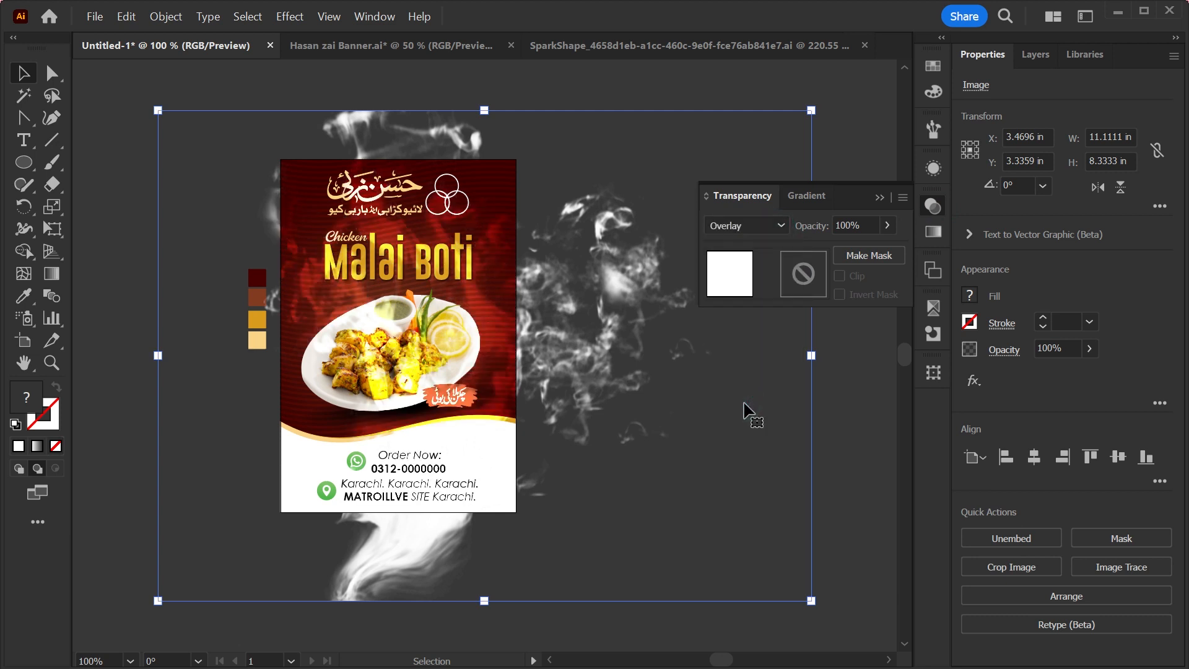
{"action": "left_click", "coordinate": [777, 226]}
{"action": "left_click", "coordinate": [748, 356]}
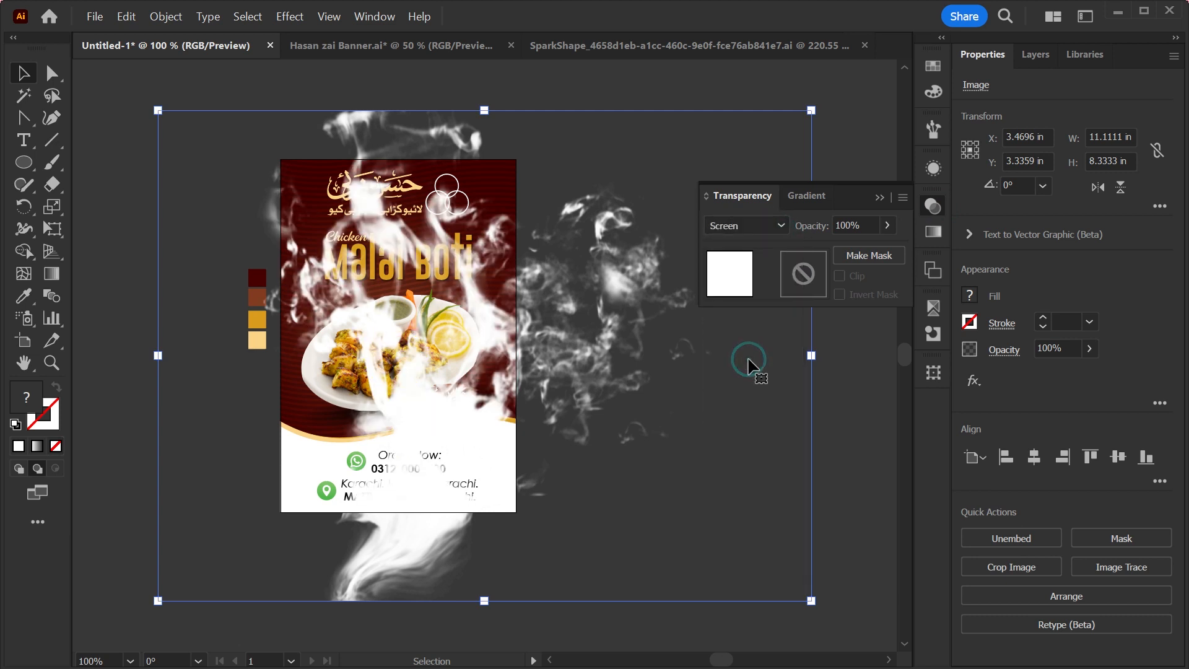
{"action": "left_click", "coordinate": [888, 227]}
{"action": "left_click_drag", "start_coordinate": [887, 250], "coordinate": [842, 261]}
{"action": "left_click", "coordinate": [781, 229]}
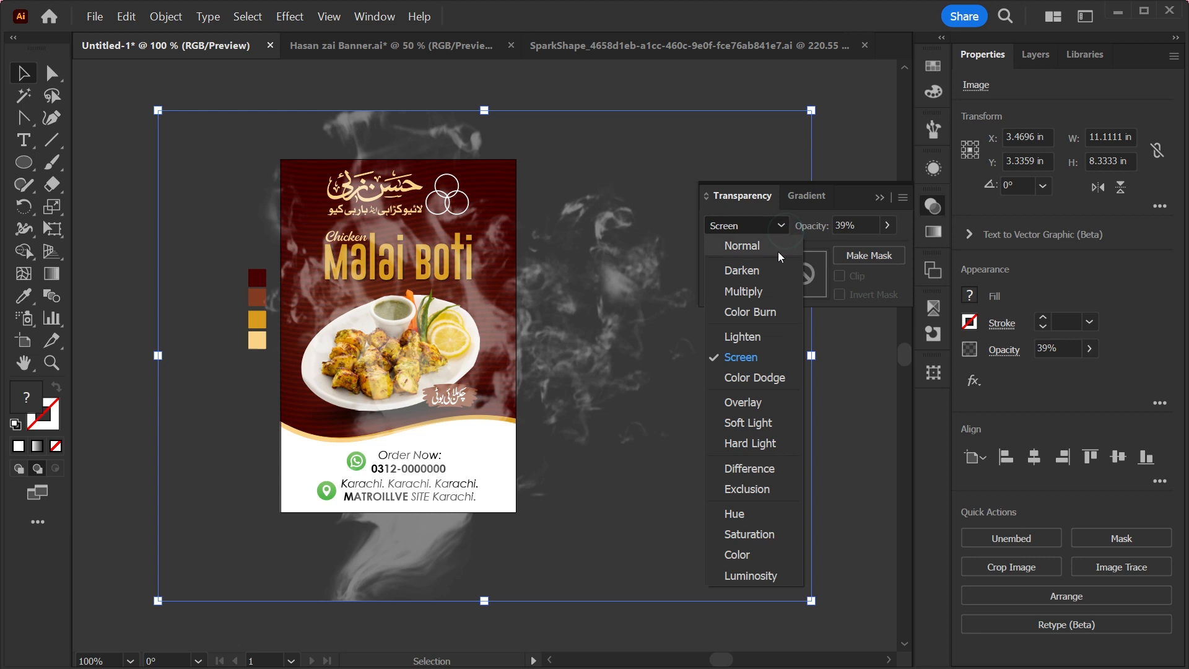
{"action": "left_click", "coordinate": [790, 243]}
{"action": "left_click", "coordinate": [779, 229]}
Shrink, rotate and position the smoke image over the upper-left edge of the plate.
{"action": "left_click_drag", "start_coordinate": [810, 354], "coordinate": [287, 357]}
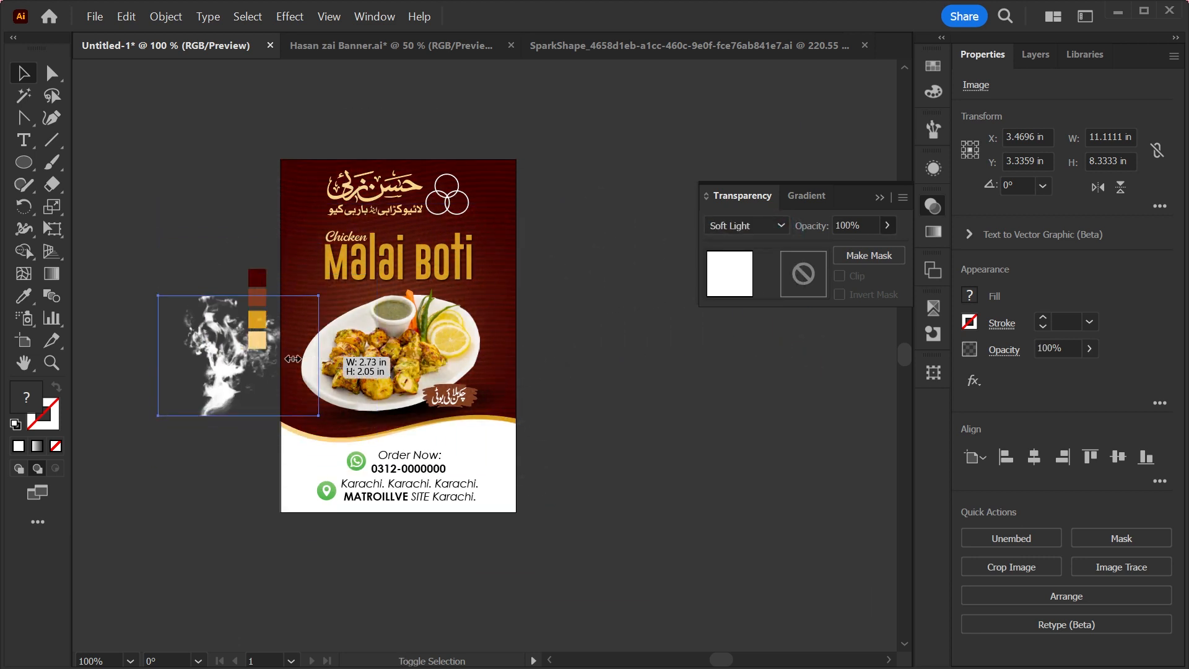
{"action": "left_click_drag", "start_coordinate": [206, 371], "coordinate": [467, 311]}
{"action": "left_click_drag", "start_coordinate": [462, 285], "coordinate": [652, 482]}
{"action": "left_click_drag", "start_coordinate": [695, 338], "coordinate": [635, 338]}
{"action": "left_click_drag", "start_coordinate": [522, 345], "coordinate": [301, 409]}
{"action": "left_click_drag", "start_coordinate": [413, 344], "coordinate": [403, 328]}
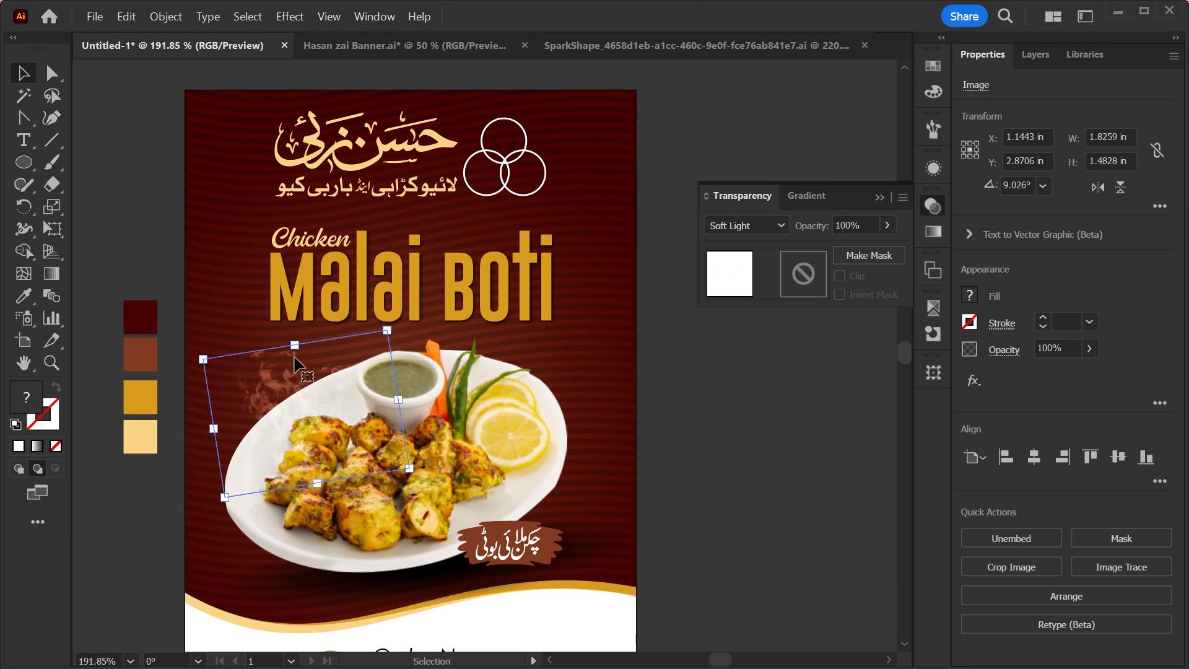
{"action": "left_click_drag", "start_coordinate": [297, 348], "coordinate": [294, 336]}
{"action": "left_click_drag", "start_coordinate": [399, 313], "coordinate": [394, 308]}
{"action": "left_click_drag", "start_coordinate": [287, 438], "coordinate": [508, 424]}
{"action": "left_click_drag", "start_coordinate": [630, 375], "coordinate": [620, 376]}
{"action": "left_click", "coordinate": [734, 408]}
Select the four colour swatches beside the artboard.
{"action": "key", "text": "ctrl+minus"}
{"action": "key", "text": "ctrl+minus"}
{"action": "key", "text": "ctrl+0"}
{"action": "left_click", "coordinate": [879, 198]}
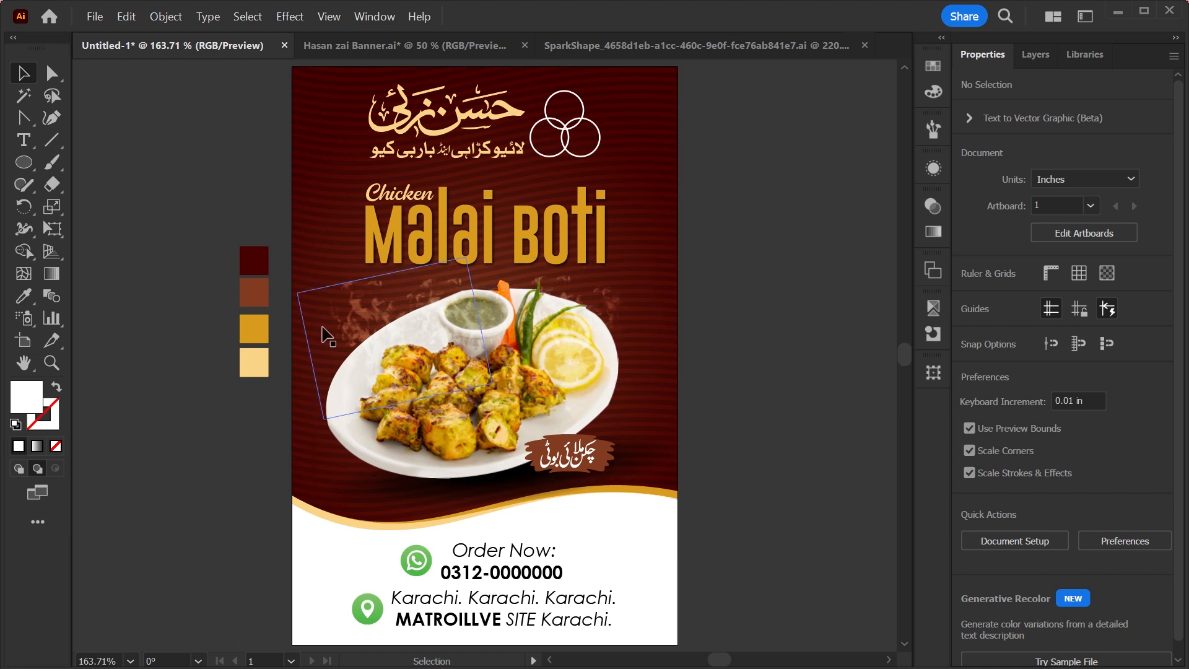
{"action": "left_click_drag", "start_coordinate": [269, 208], "coordinate": [197, 440]}
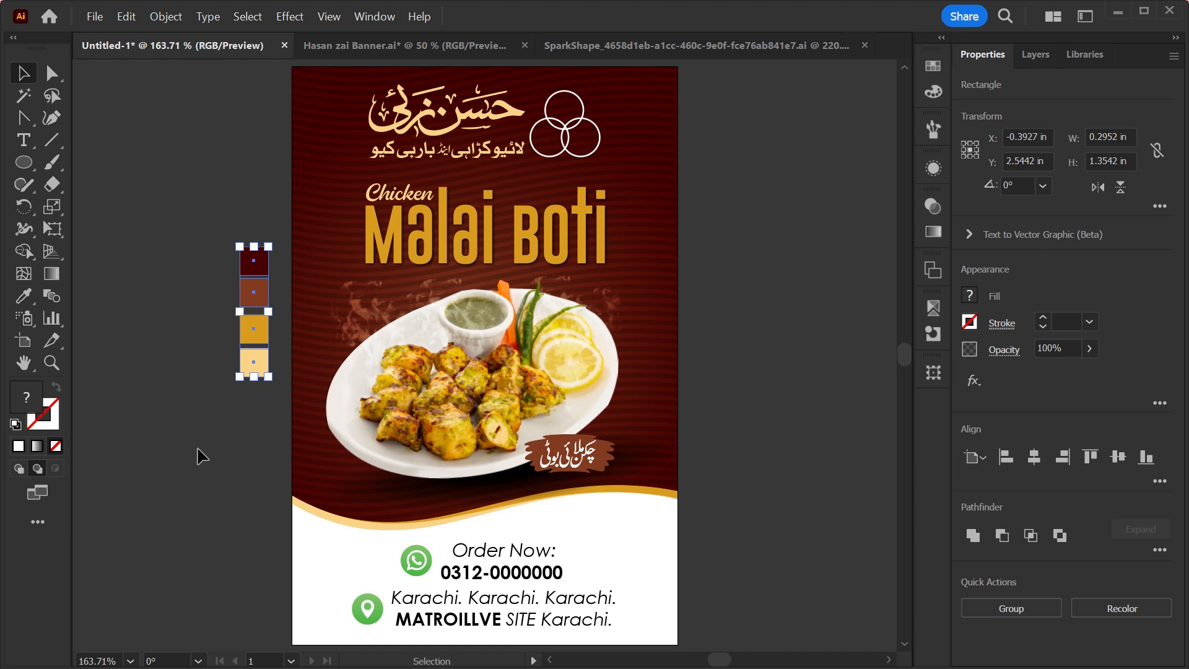